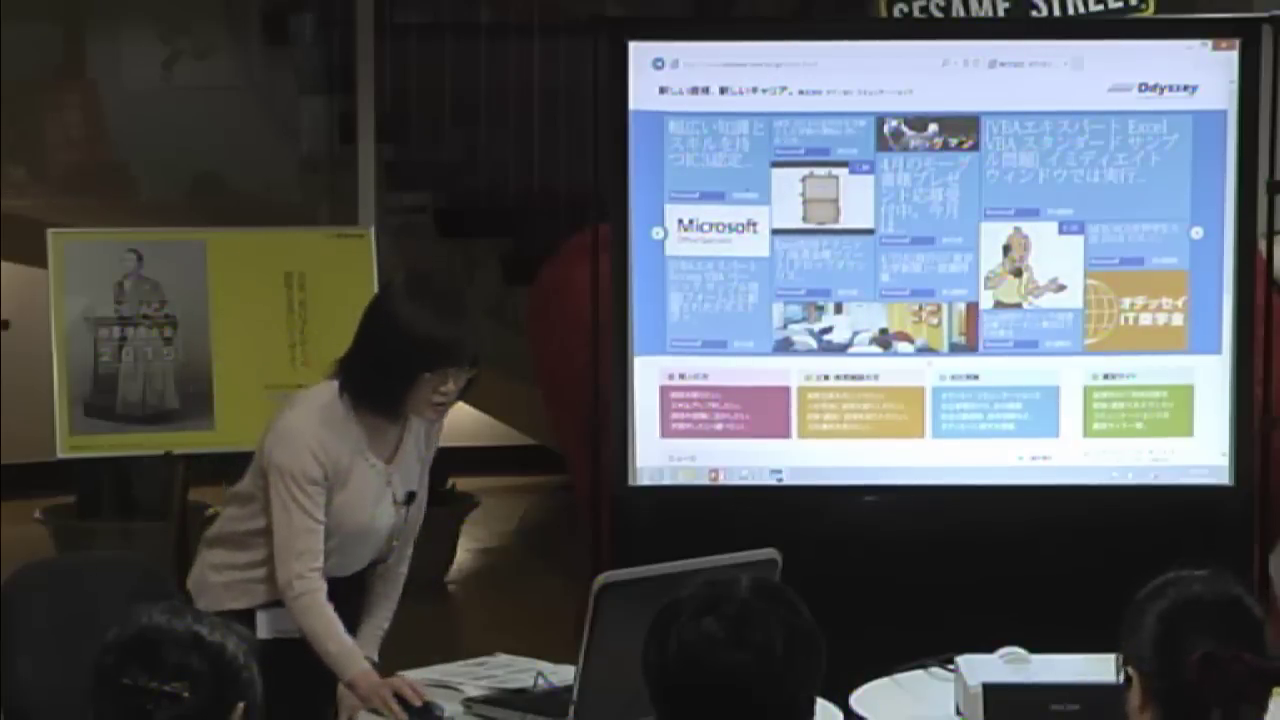
# Open the 運営サイト (operated sites) page from the Odyssey Communications top page and view its MOS and IC3 entries
pyautogui.scroll(-5, 944, 364)
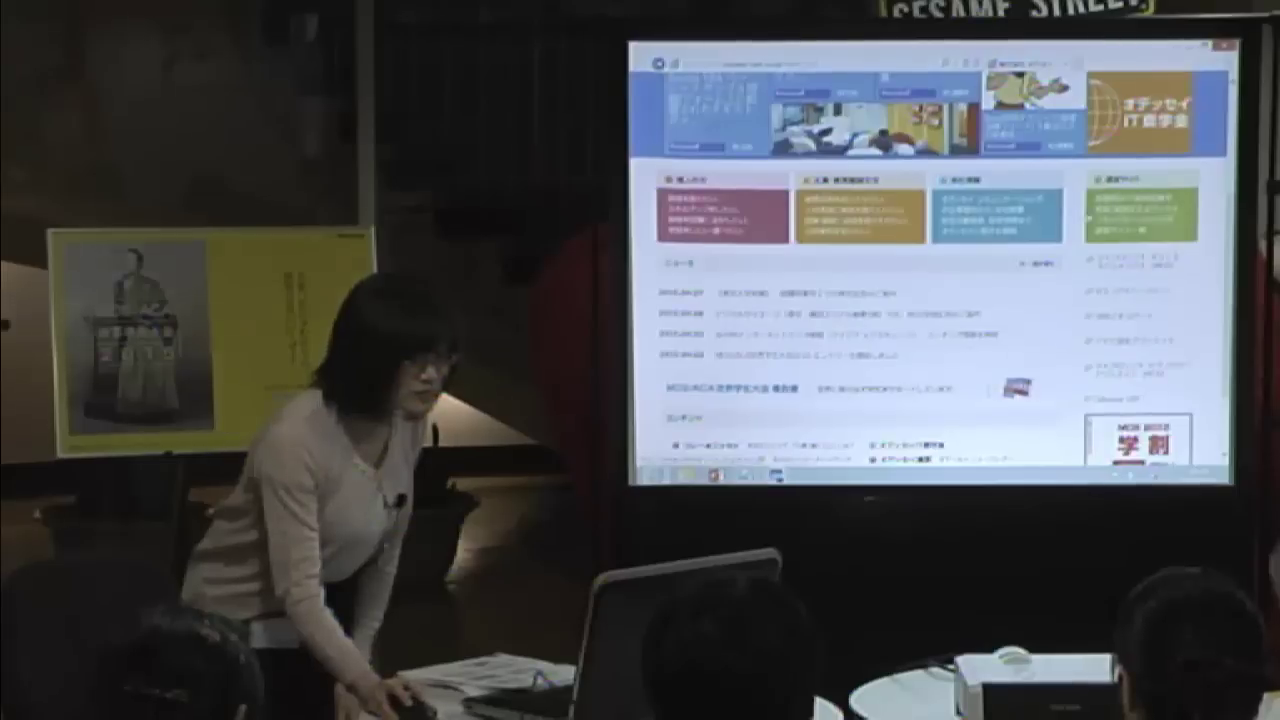
pyautogui.click(1101, 227)
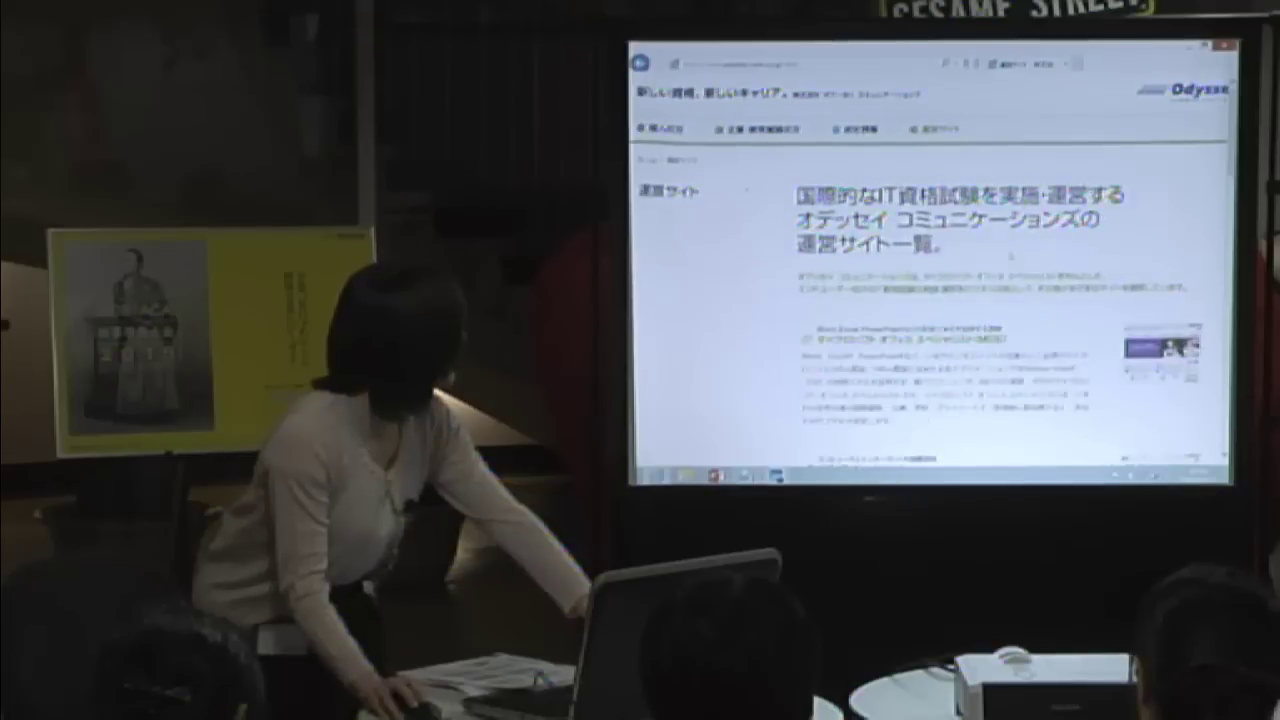
pyautogui.scroll(-2, 930, 280)
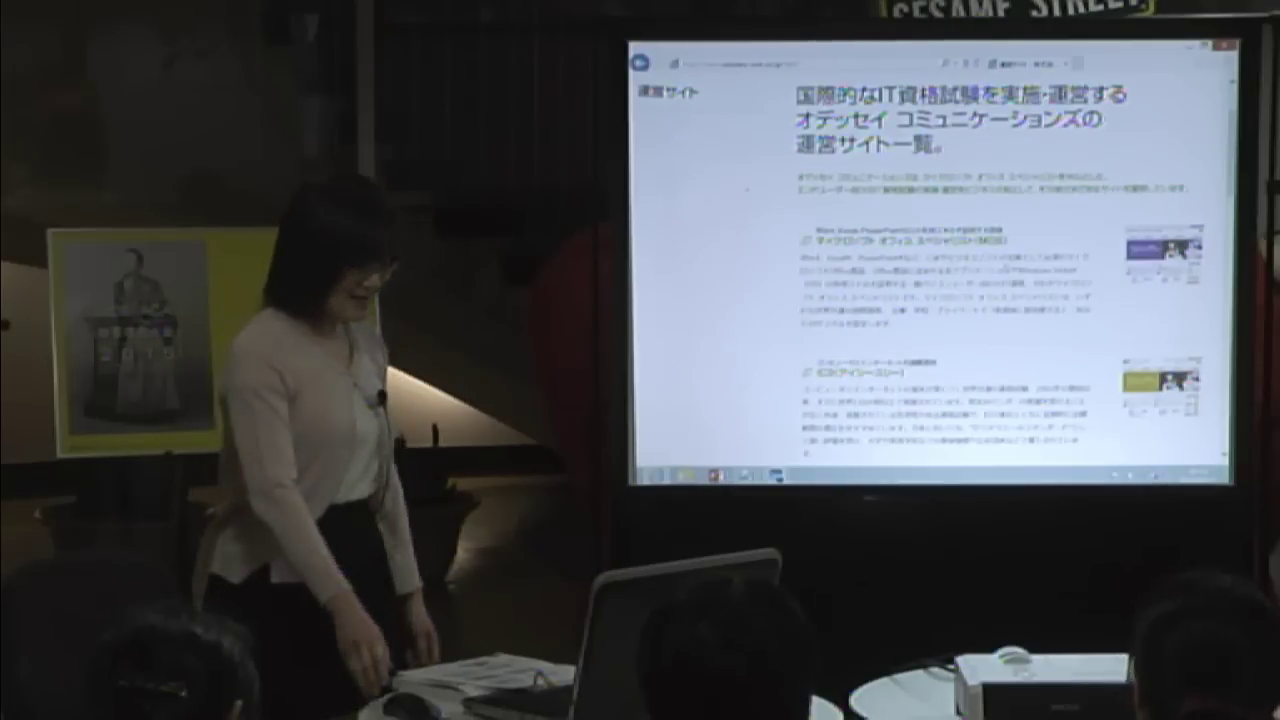
# Scroll the operated-sites list down to the IC3, VBA Expert and app-design certification entries
pyautogui.scroll(-4, 997, 284)
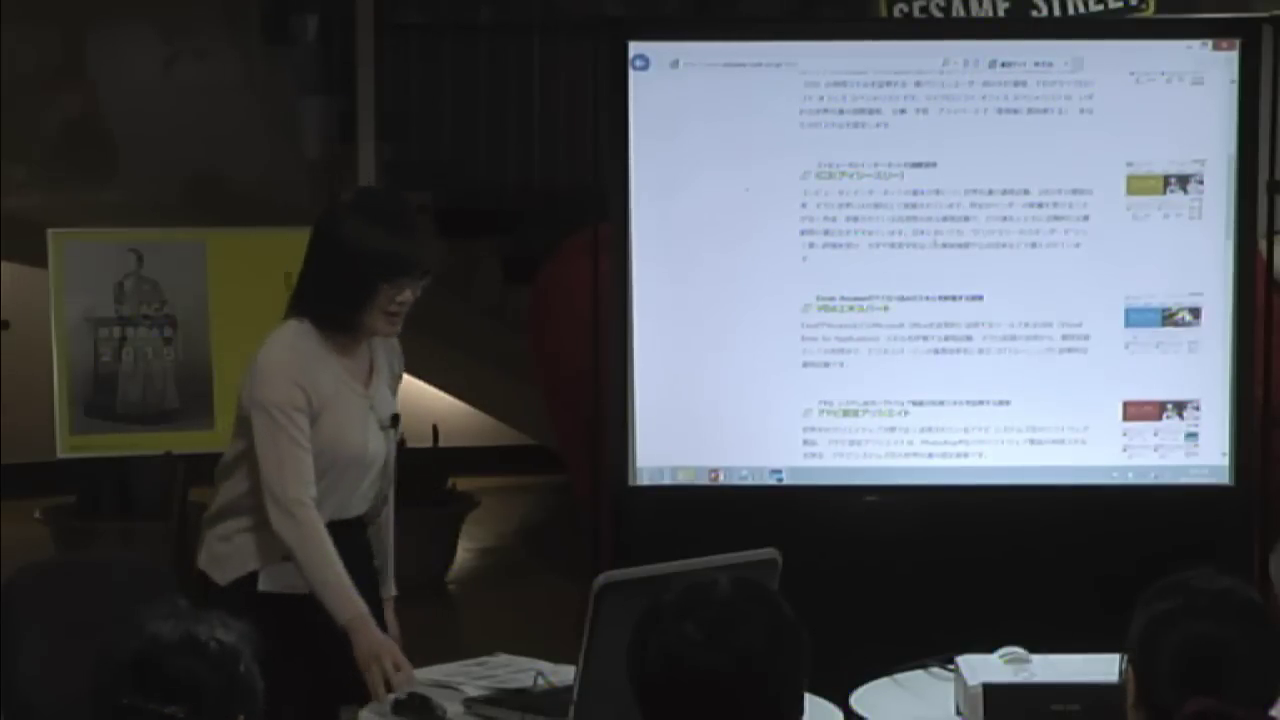
# Scroll further down until the MTA entry shows below the app-design certification entry
pyautogui.scroll(-5, 930, 270)
pyautogui.scroll(-3, 748, 188)
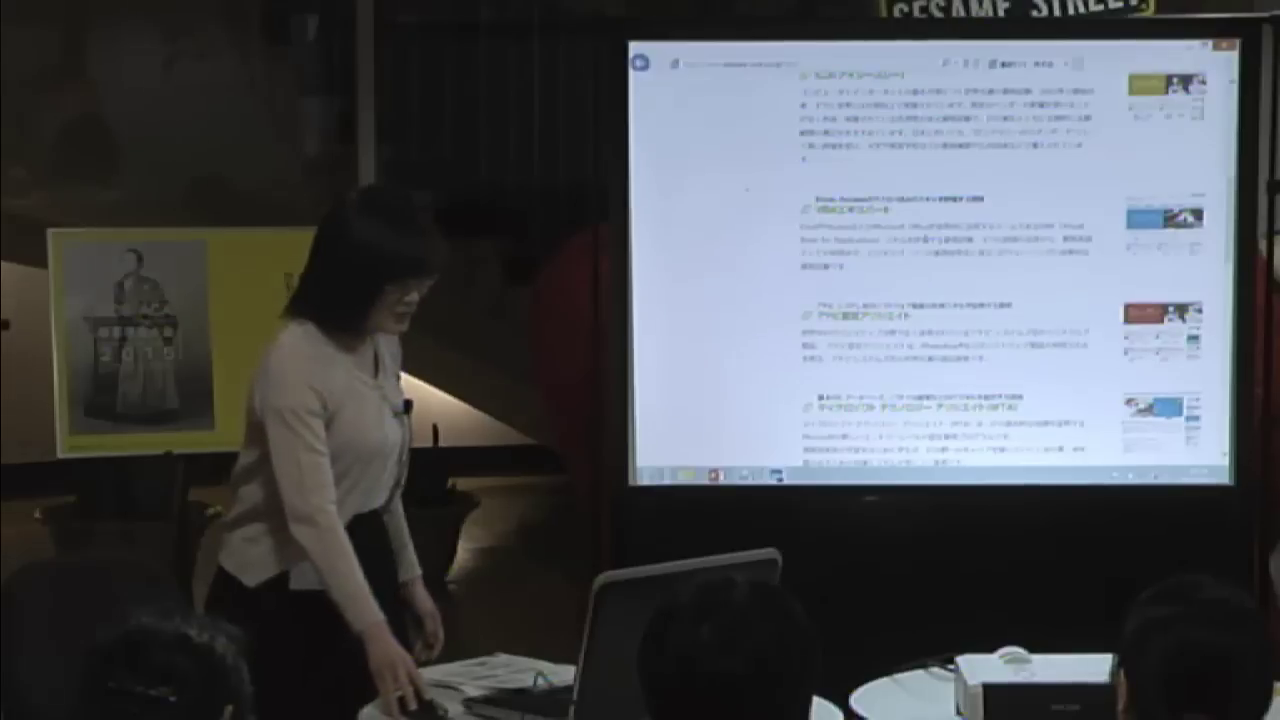
# Scroll past the VBA and Adobe entries to the Odyssey CBT and testing centre entries, then back up
pyautogui.scroll(-2, 930, 270)
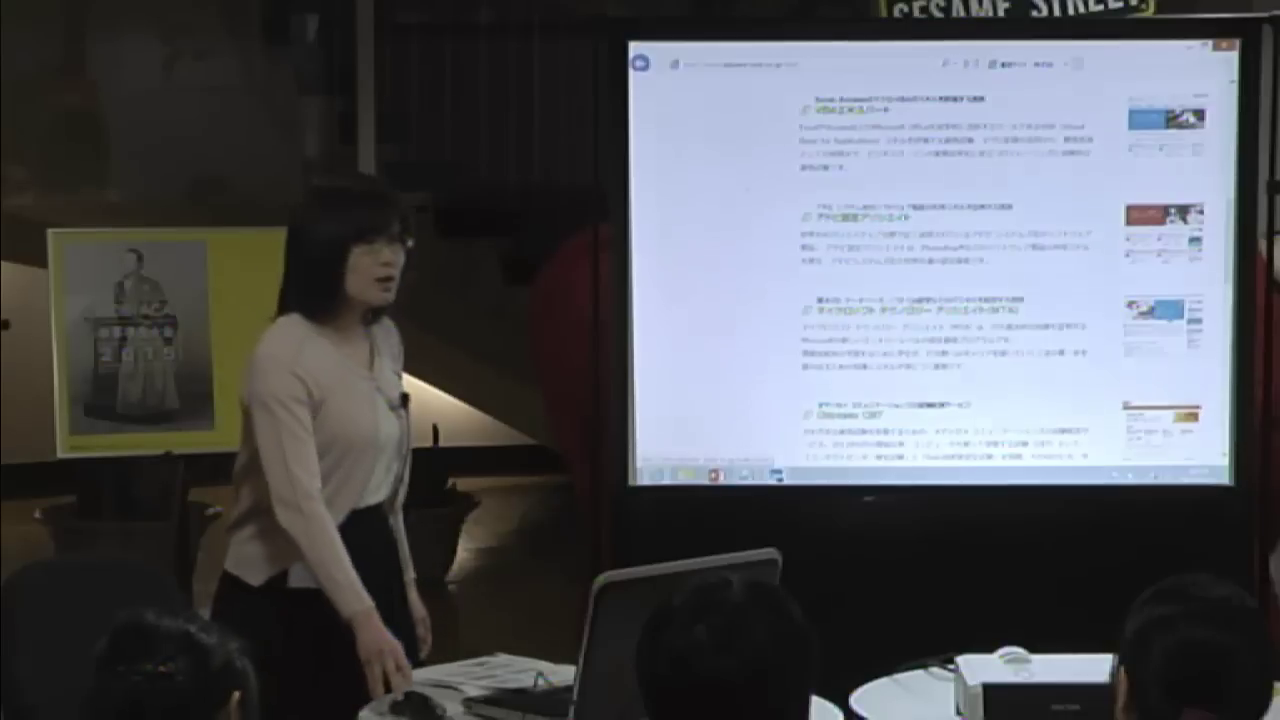
pyautogui.scroll(-2, 930, 270)
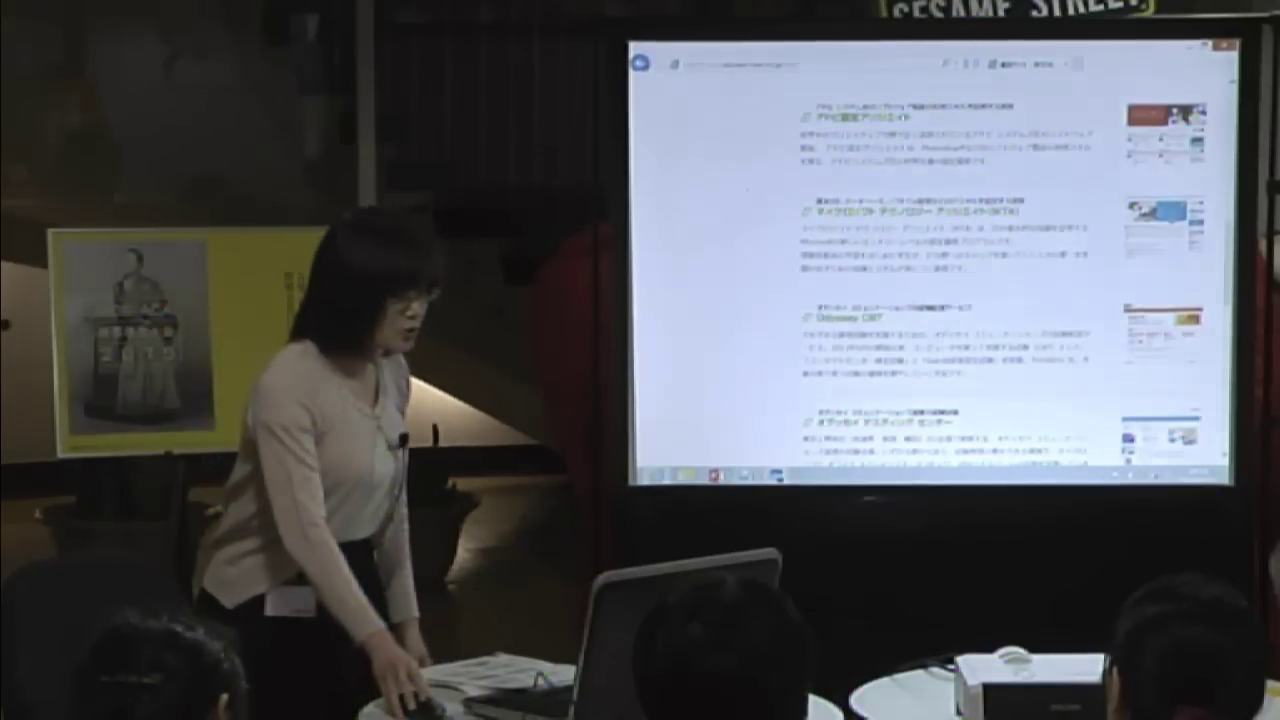
pyautogui.scroll(3, 933, 321)
pyautogui.scroll(3, 933, 321)
# Scroll back to the top of the operated-sites list so its heading and introduction show
pyautogui.scroll(3, 931, 322)
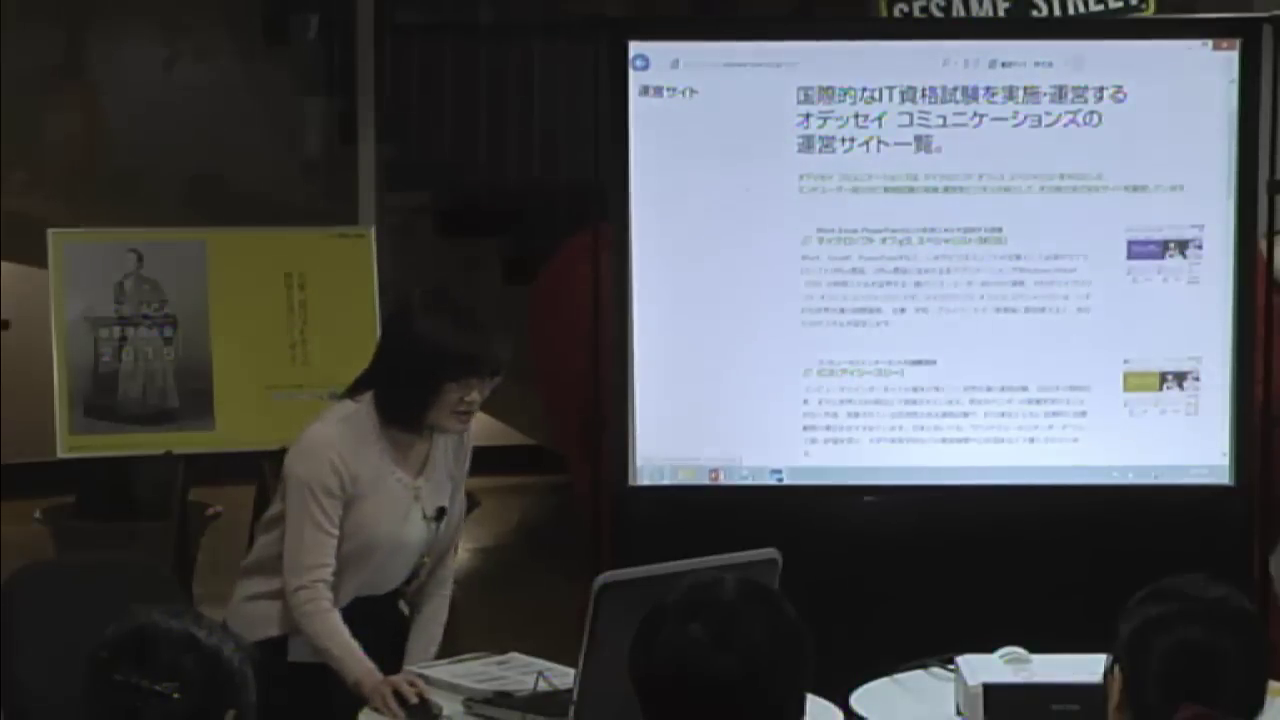
# Open the MOS official site in a new tab and scroll to the MOS 2013 student-discount banner
pyautogui.click(896, 241)
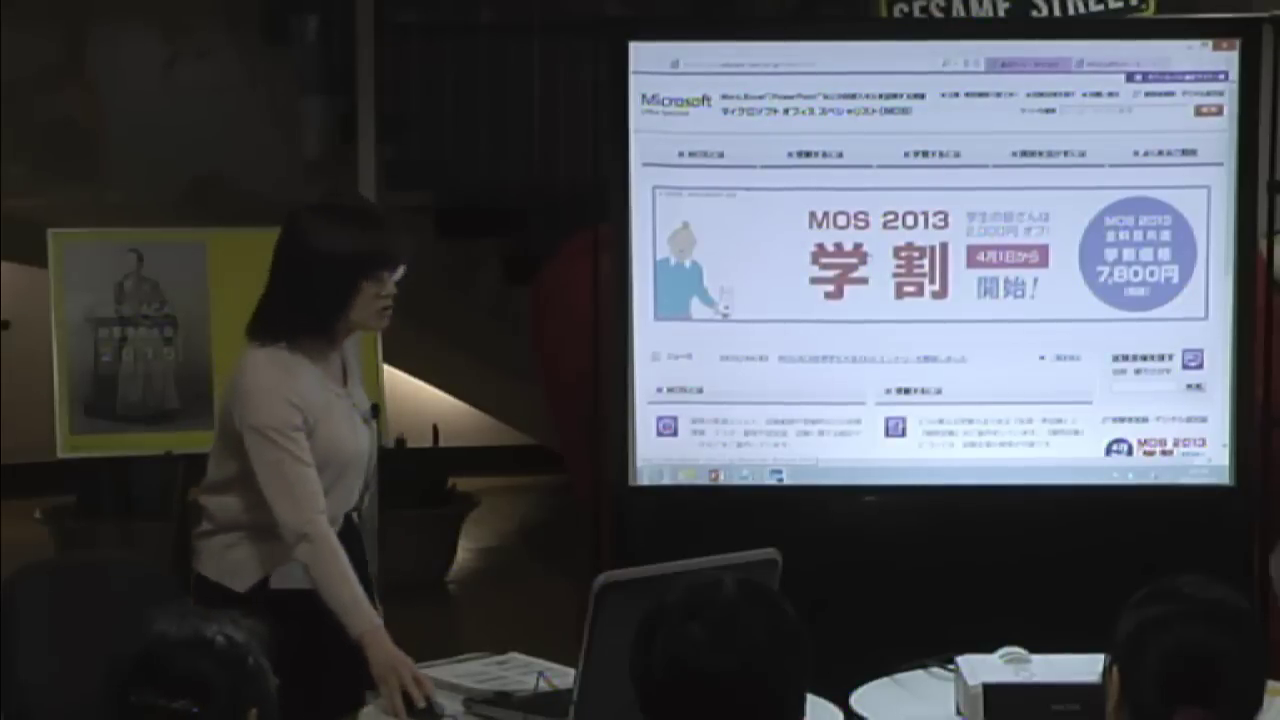
pyautogui.scroll(-1, 930, 300)
pyautogui.scroll(-2, 930, 300)
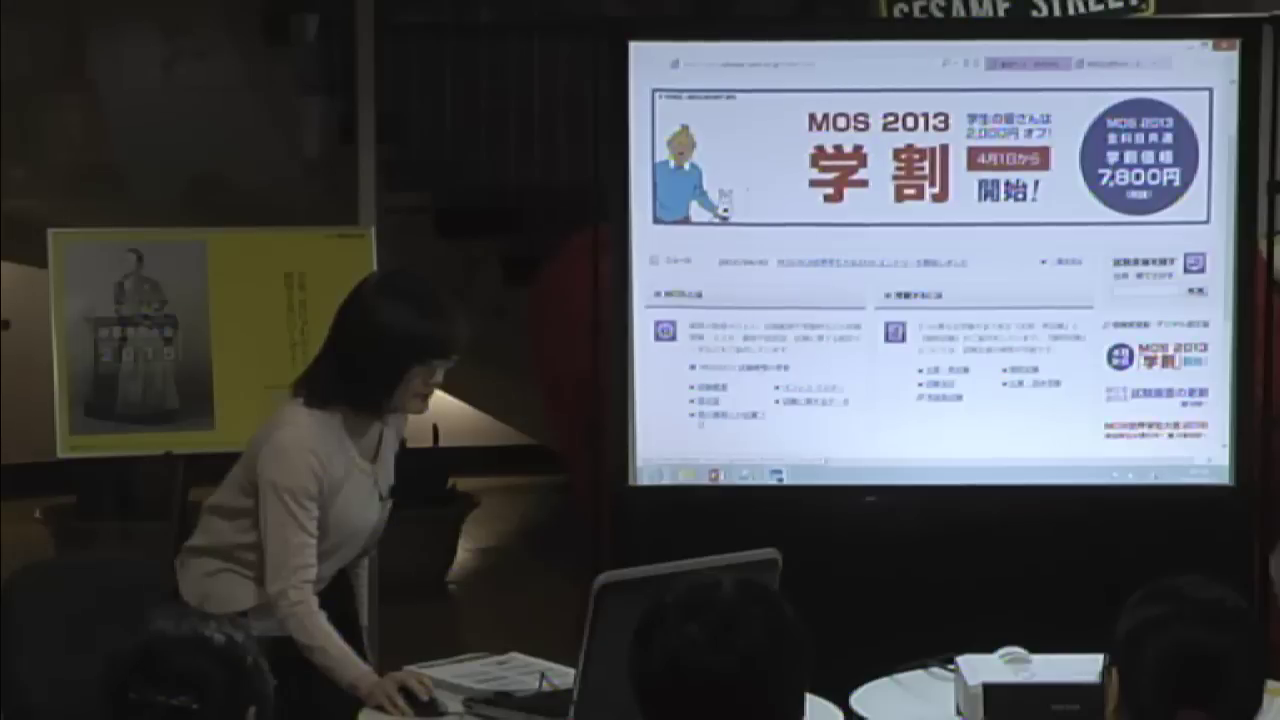
# View the MOS 2013 sample exam screens, enlarge the Excel sample, then close the browser with Alt+F4
pyautogui.click(838, 388)
pyautogui.scroll(-3, 930, 372)
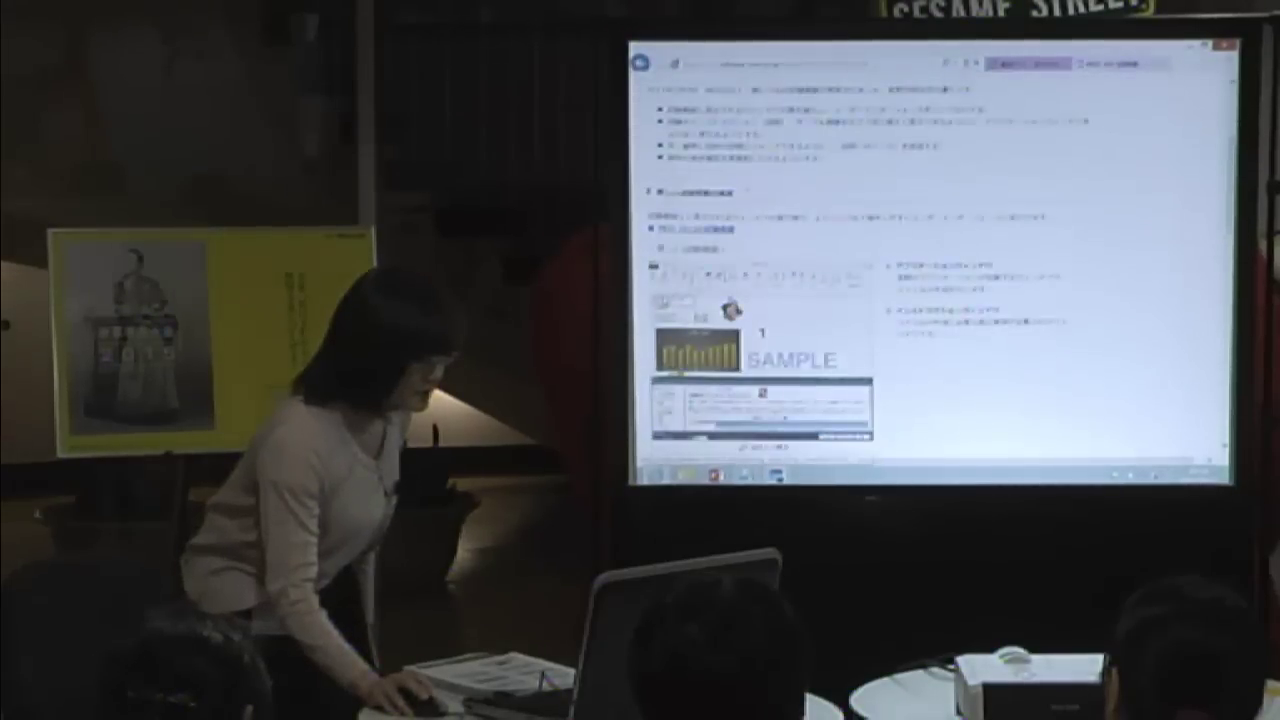
pyautogui.scroll(-3, 930, 372)
pyautogui.click(928, 372)
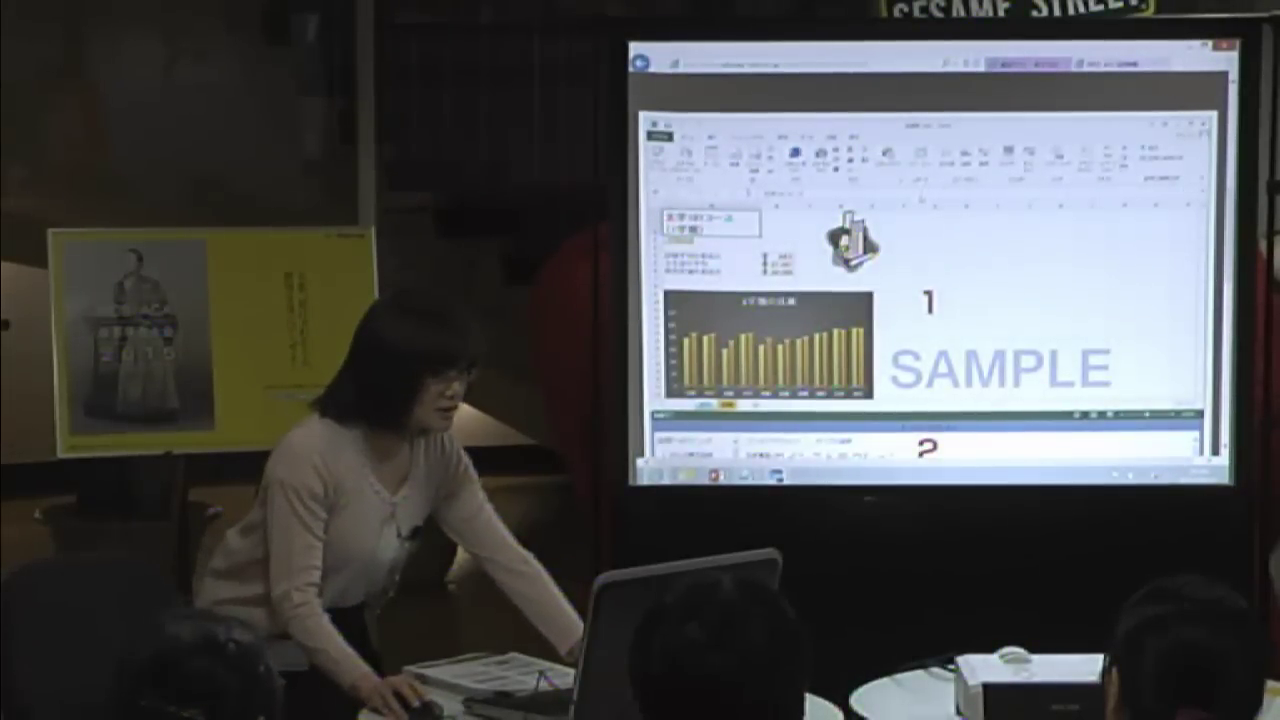
pyautogui.scroll(-2, 930, 300)
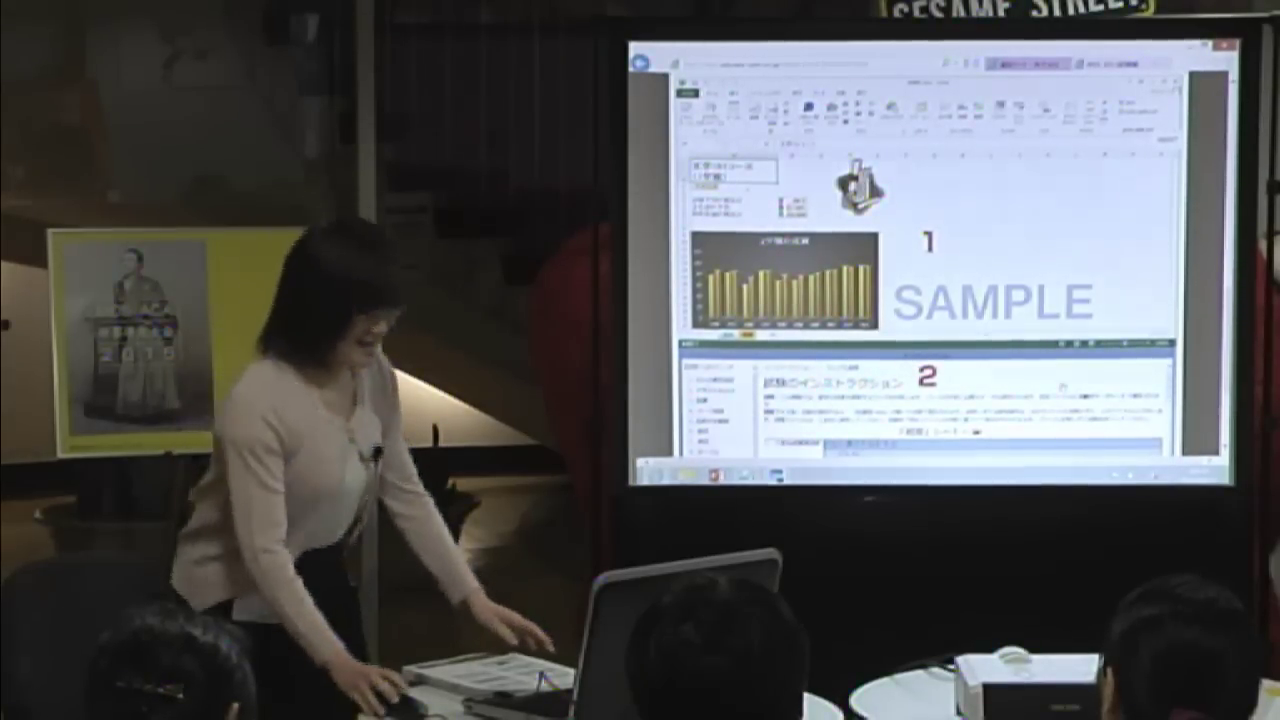
pyautogui.hotkey('alt', 'F4')
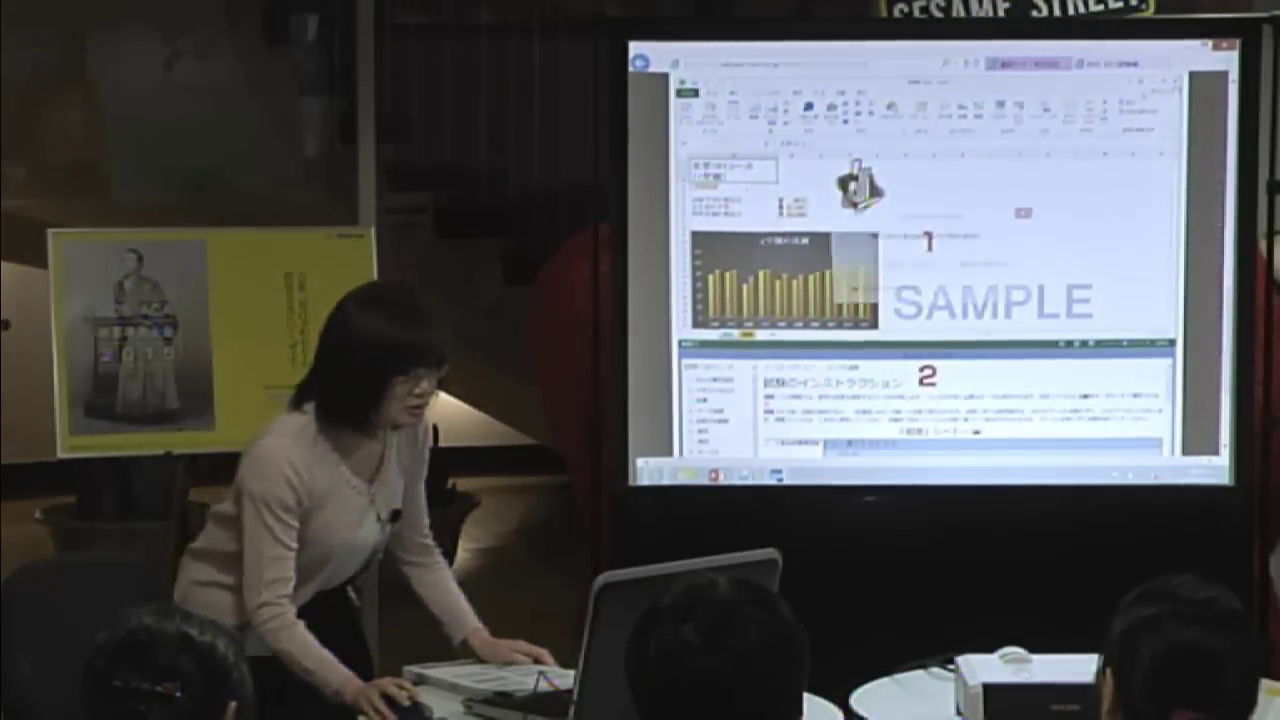
# Choose 'Close all tabs' so Internet Explorer shuts and the desktop shows
pyautogui.click(912, 266)
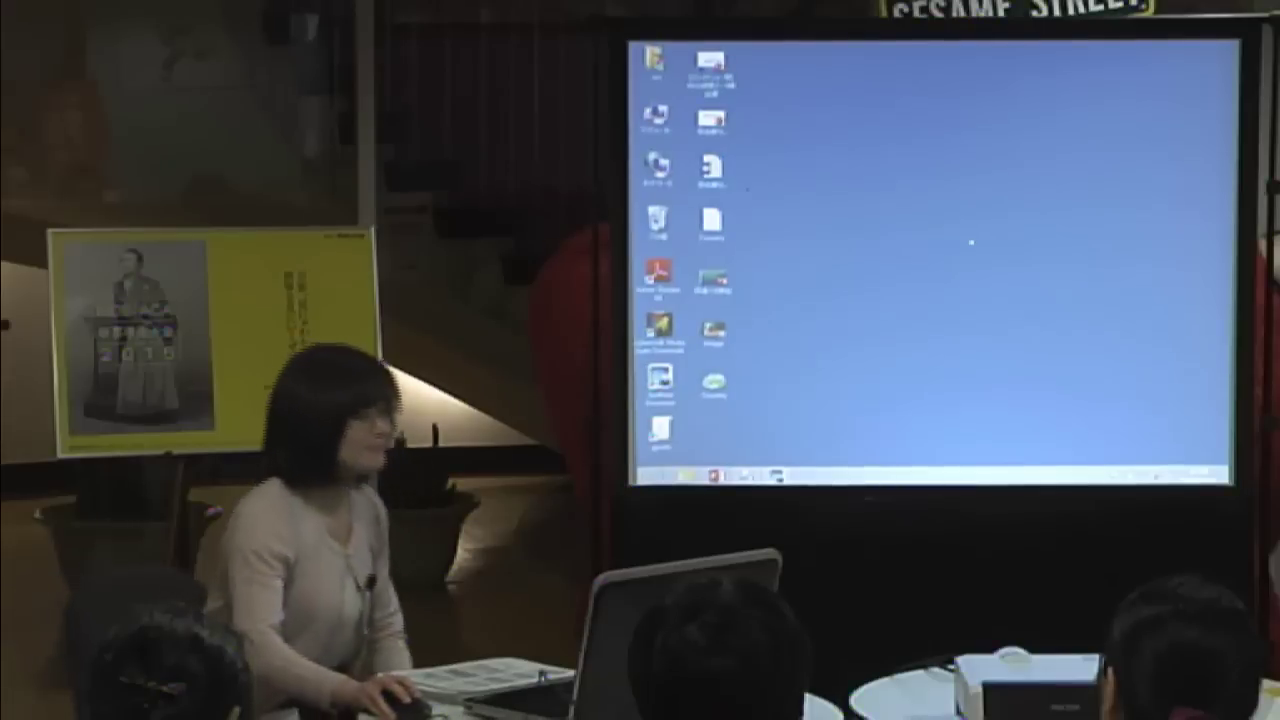
# Launch PowerPoint maximized and open the recent presentation 田舎暮らし
pyautogui.click(715, 474)
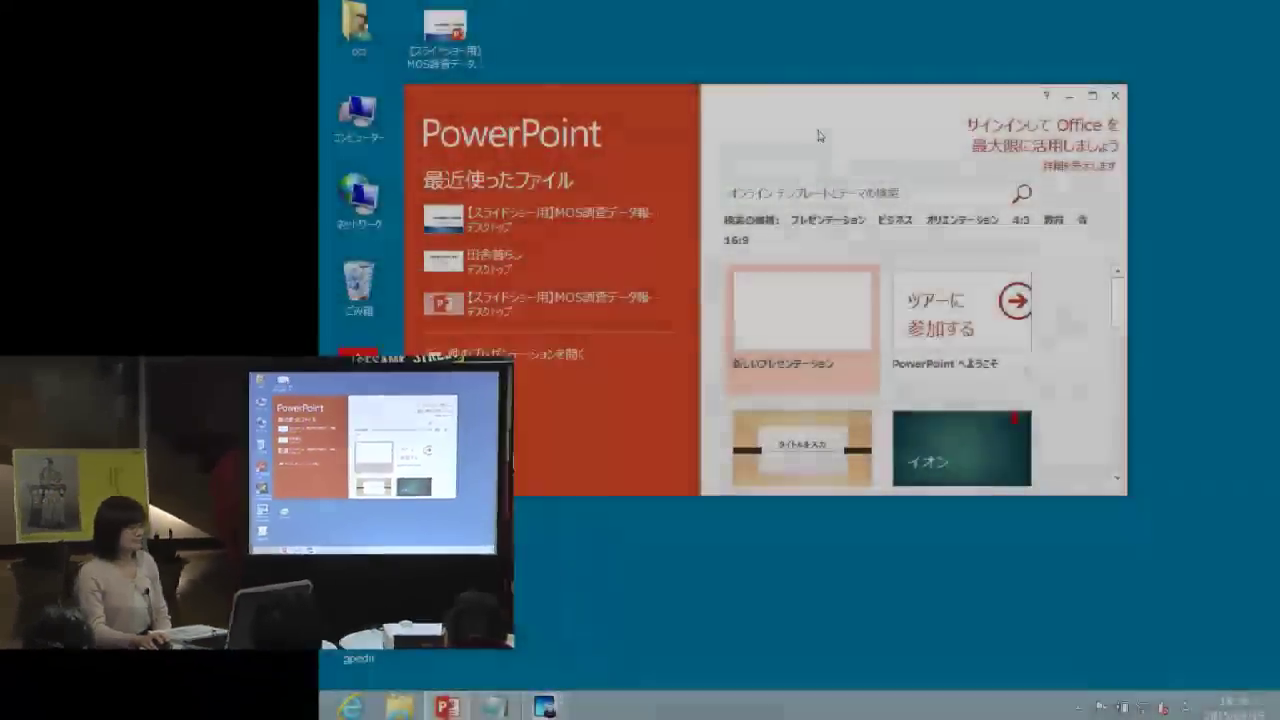
pyautogui.doubleClick(820, 131)
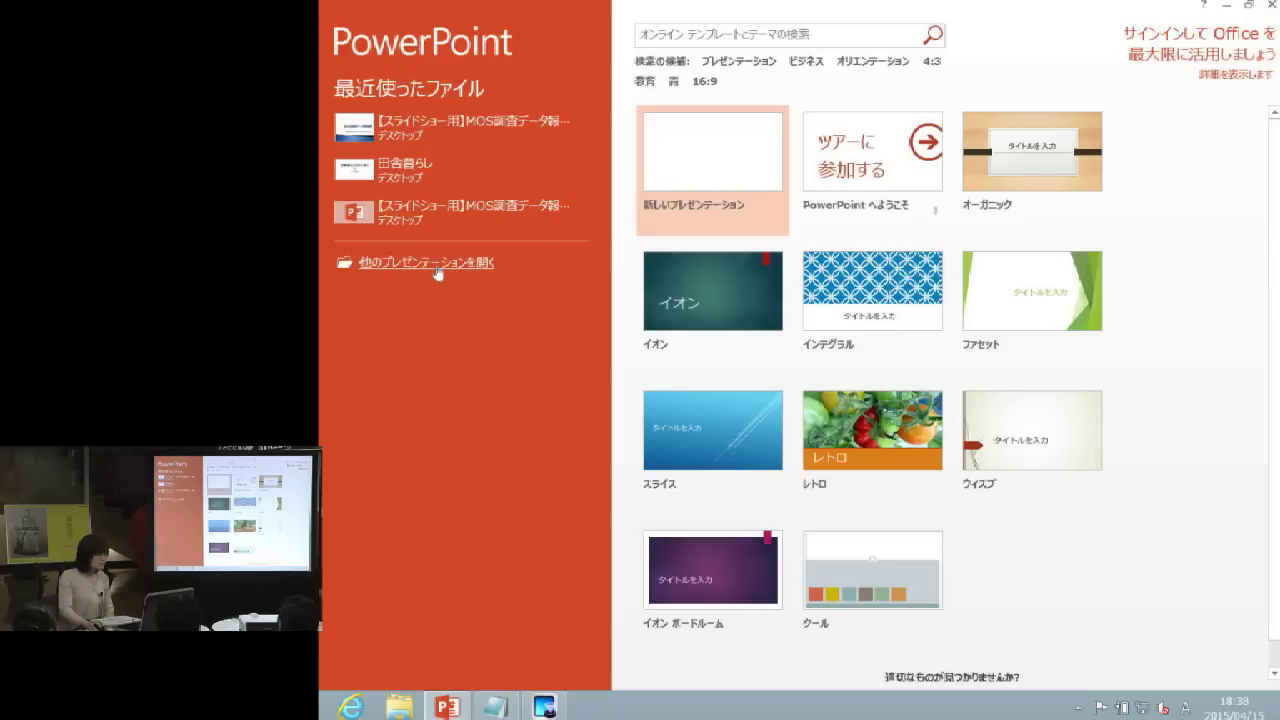
pyautogui.click(432, 265)
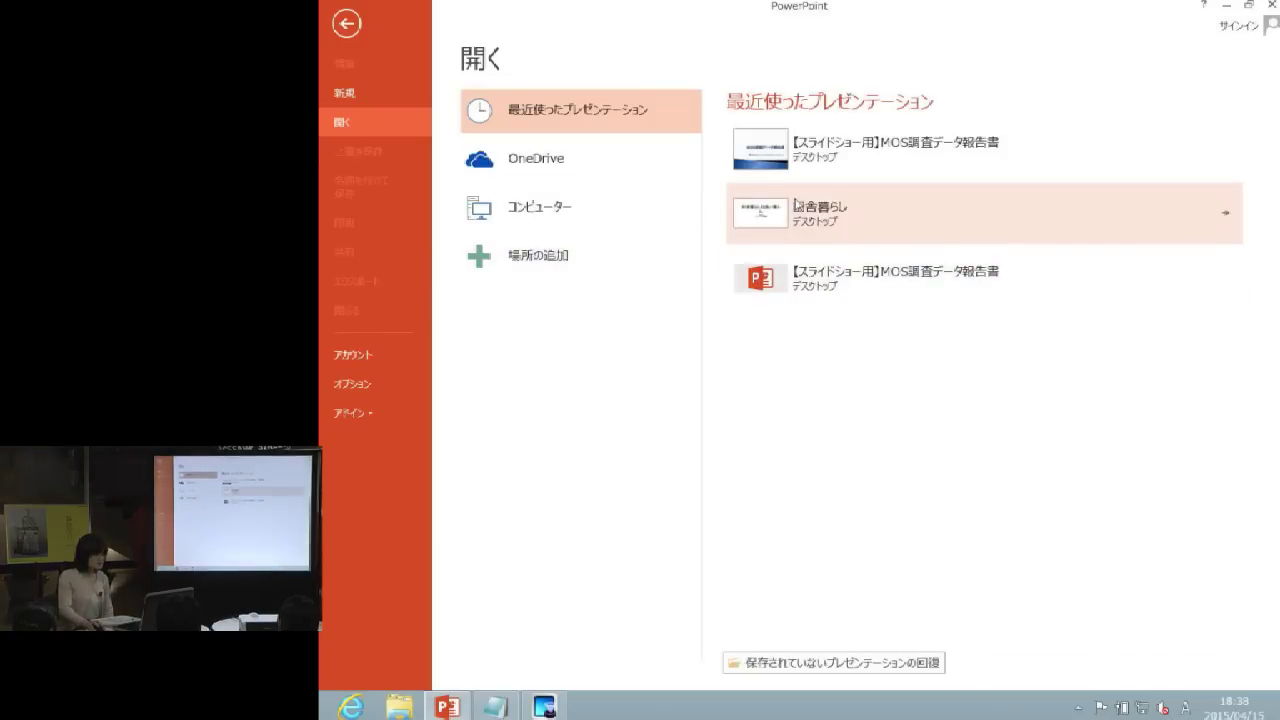
pyautogui.click(810, 214)
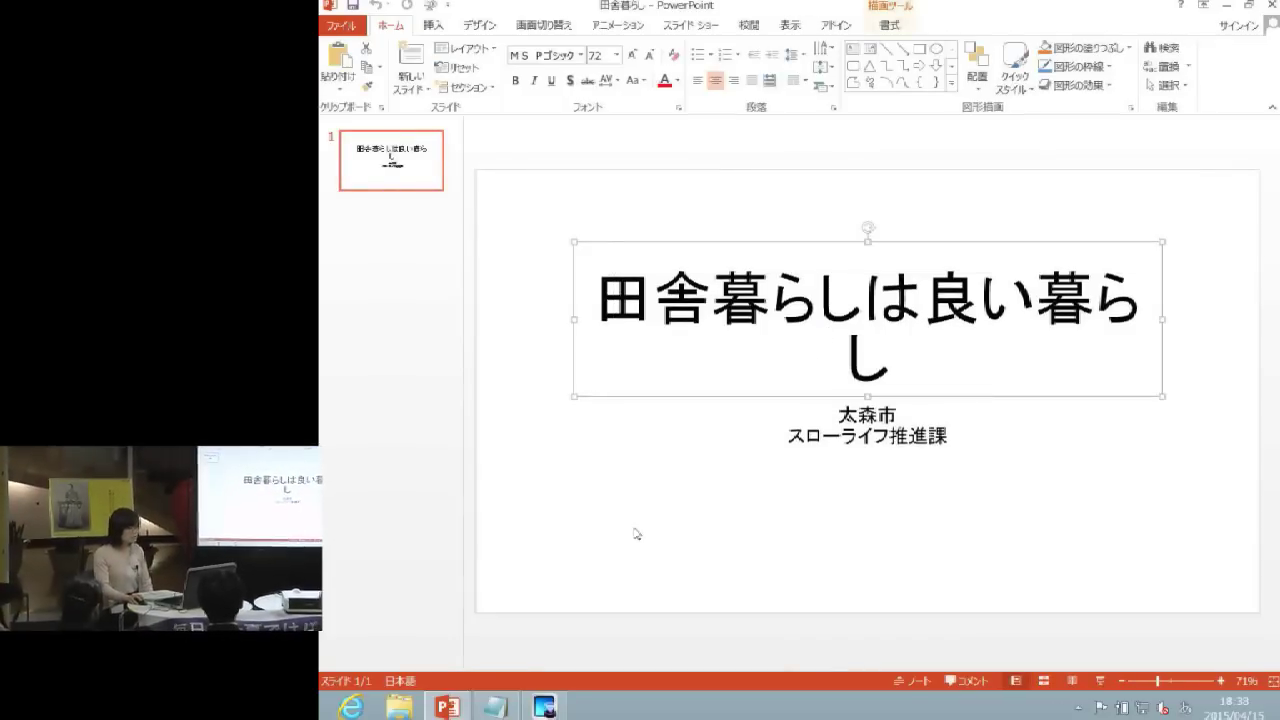
pyautogui.click(613, 529)
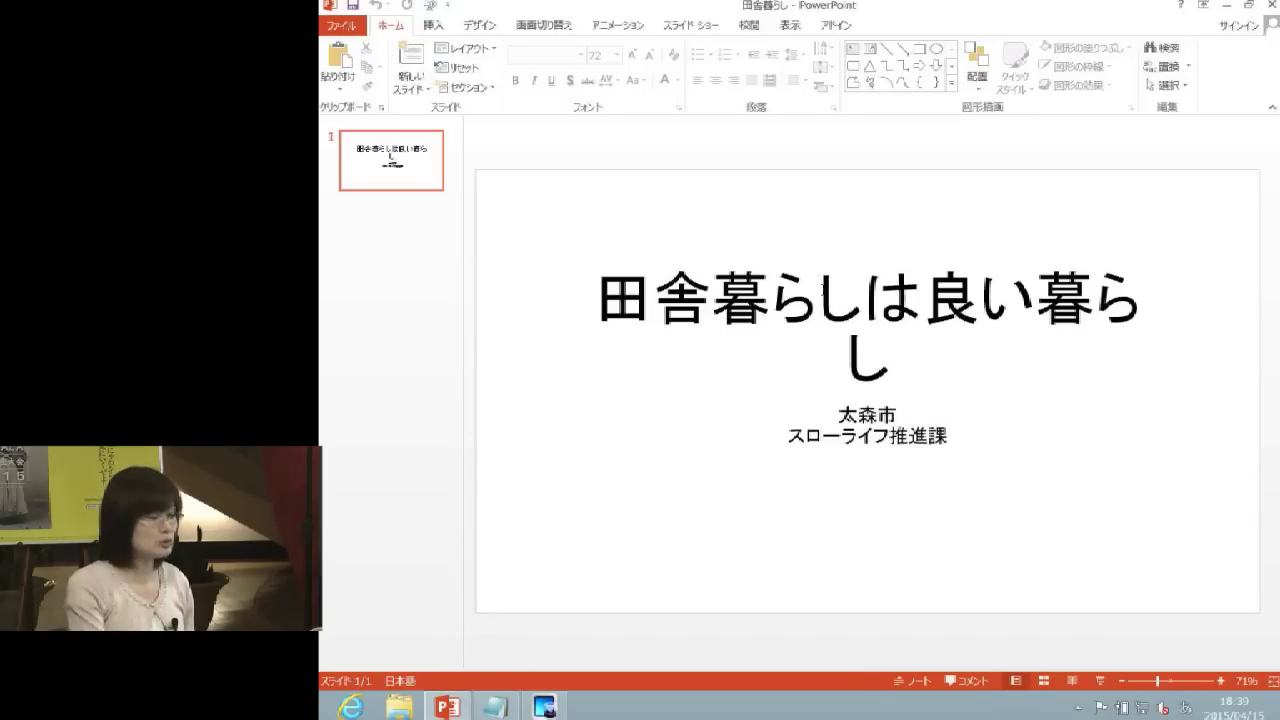
pyautogui.click(822, 295)
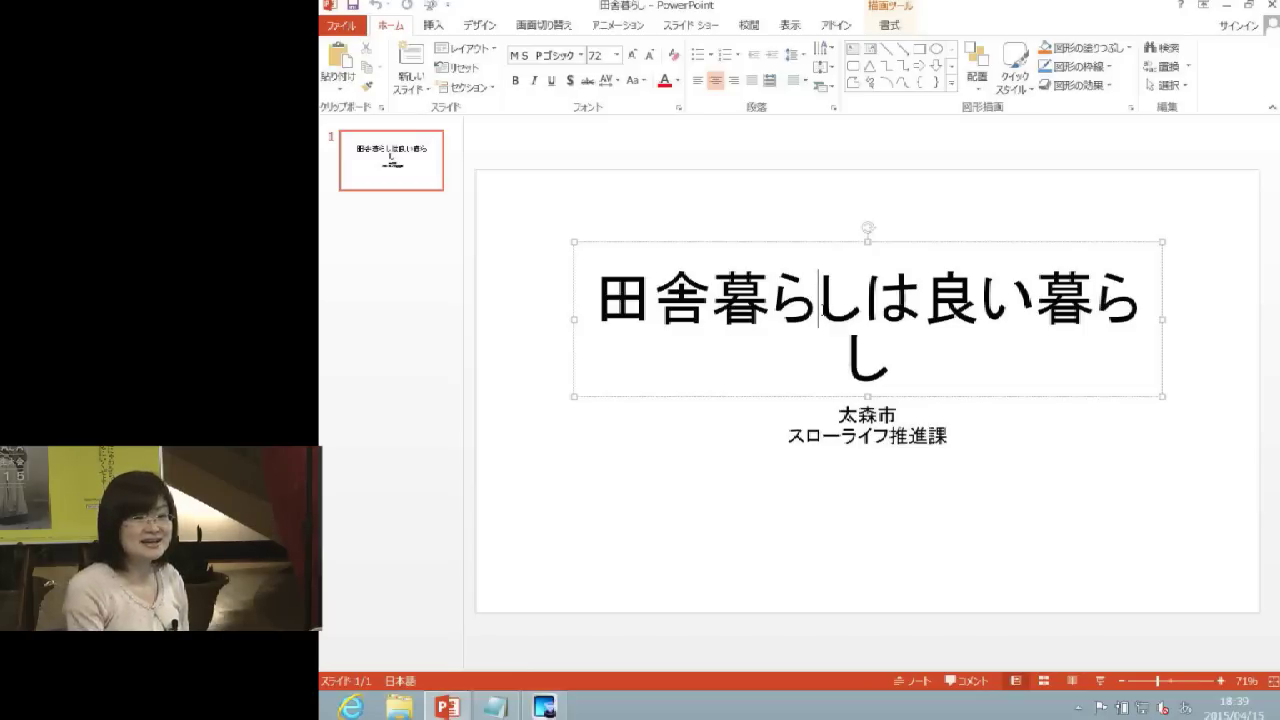
pyautogui.click(886, 442)
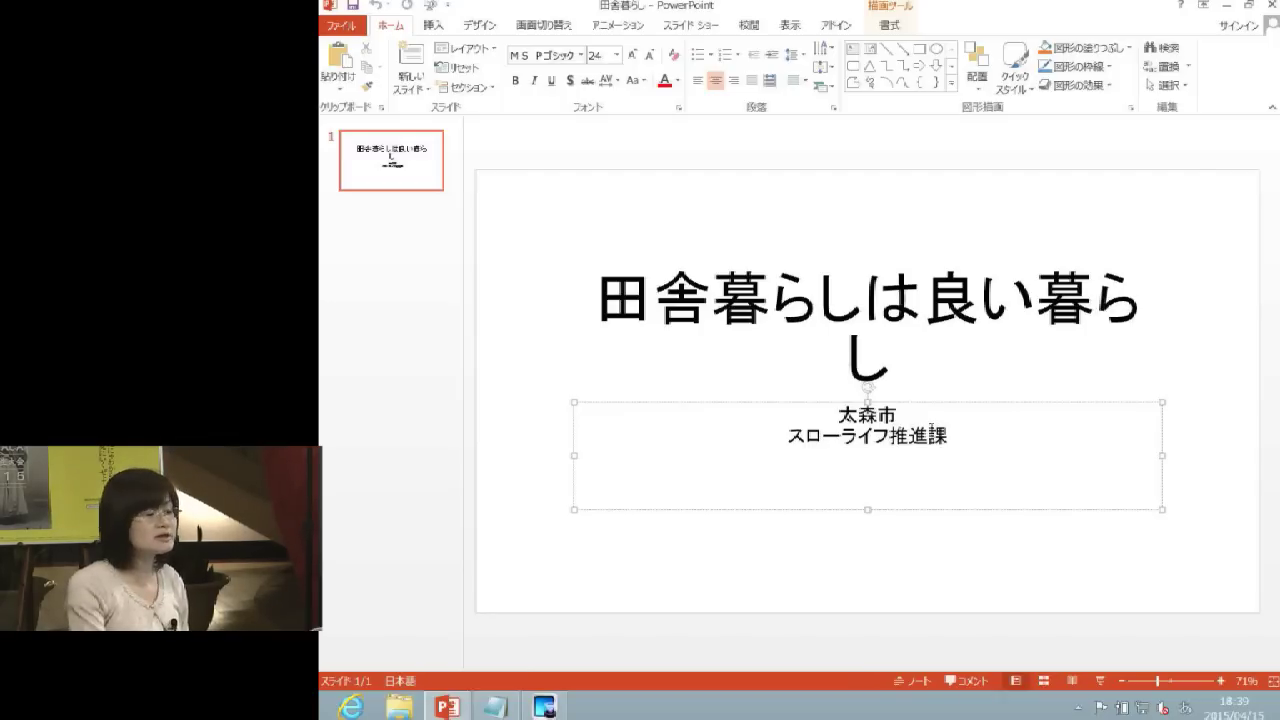
pyautogui.click(947, 237)
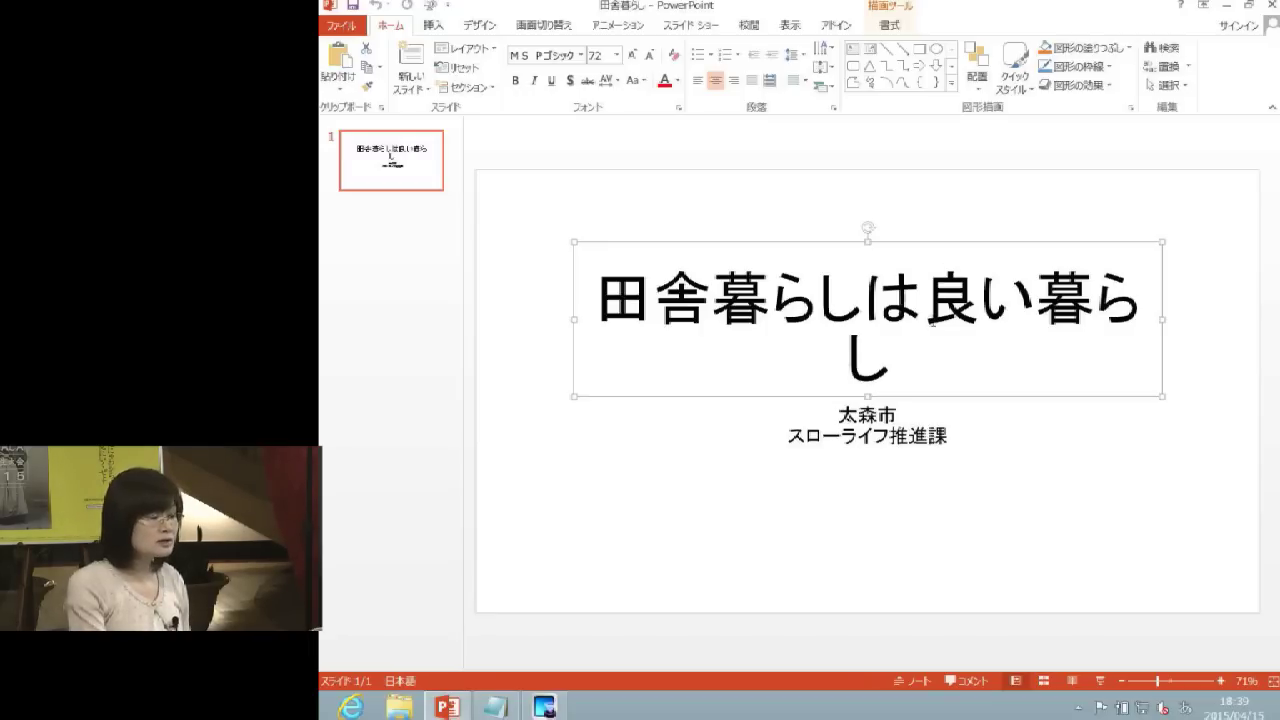
pyautogui.click(930, 432)
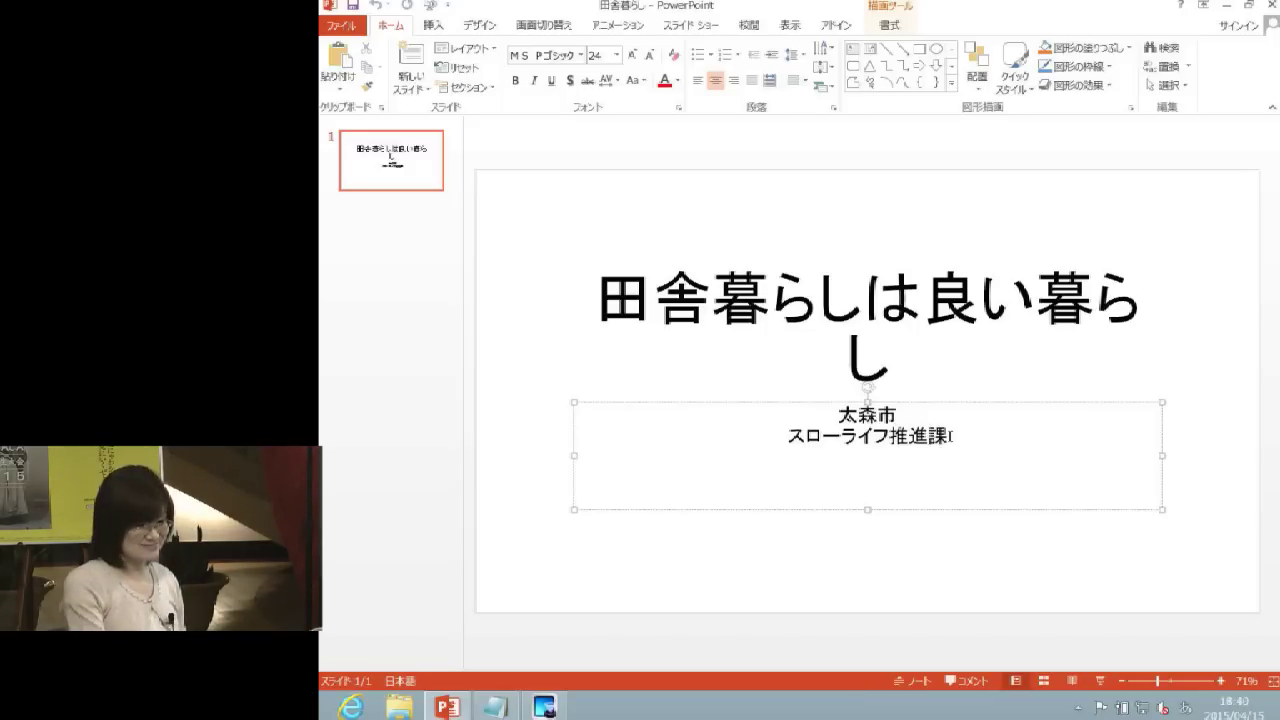
pyautogui.click(869, 237)
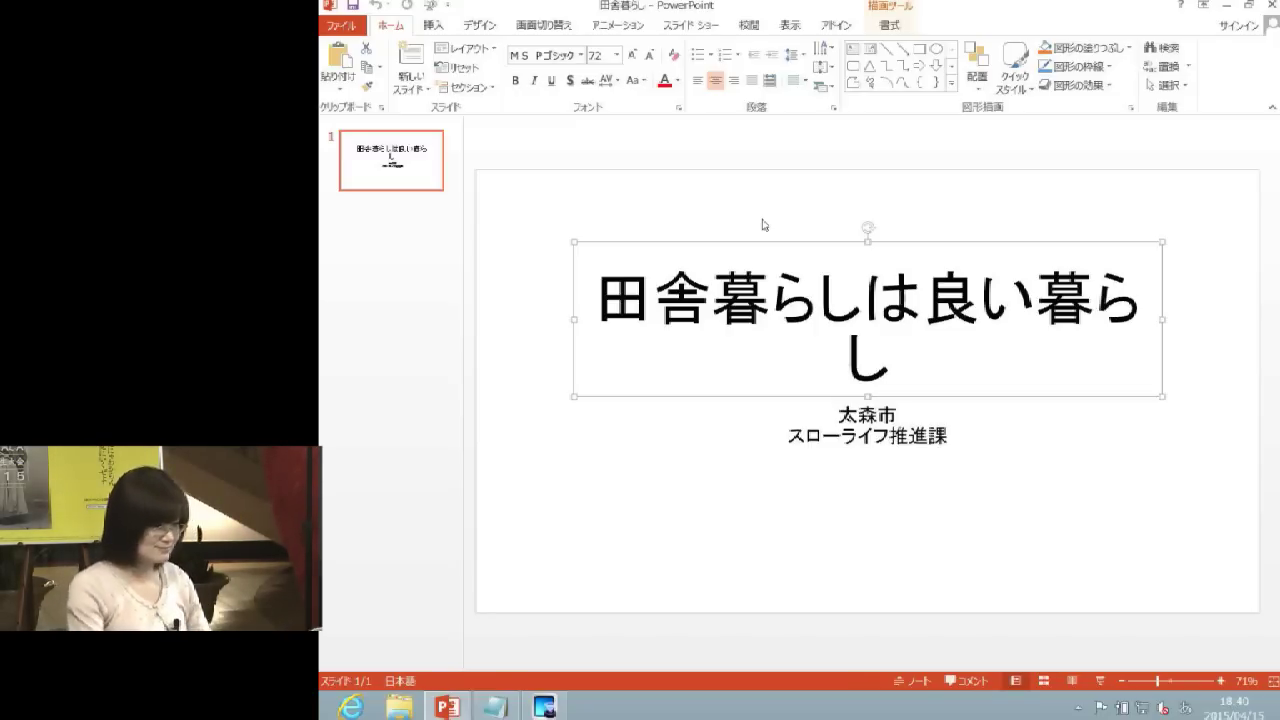
# Change the custom slide size to 画面に合わせる (16:10) and choose 最大化 to scale the content
pyautogui.click(496, 30)
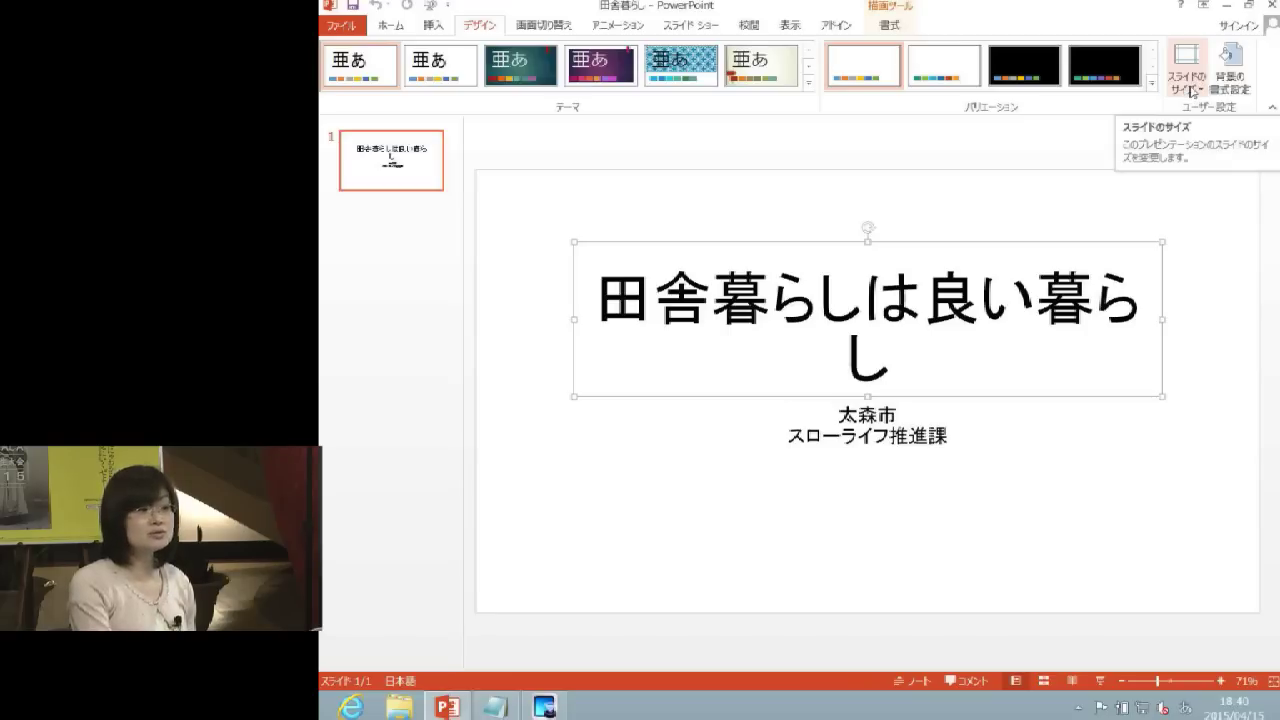
pyautogui.click(1192, 92)
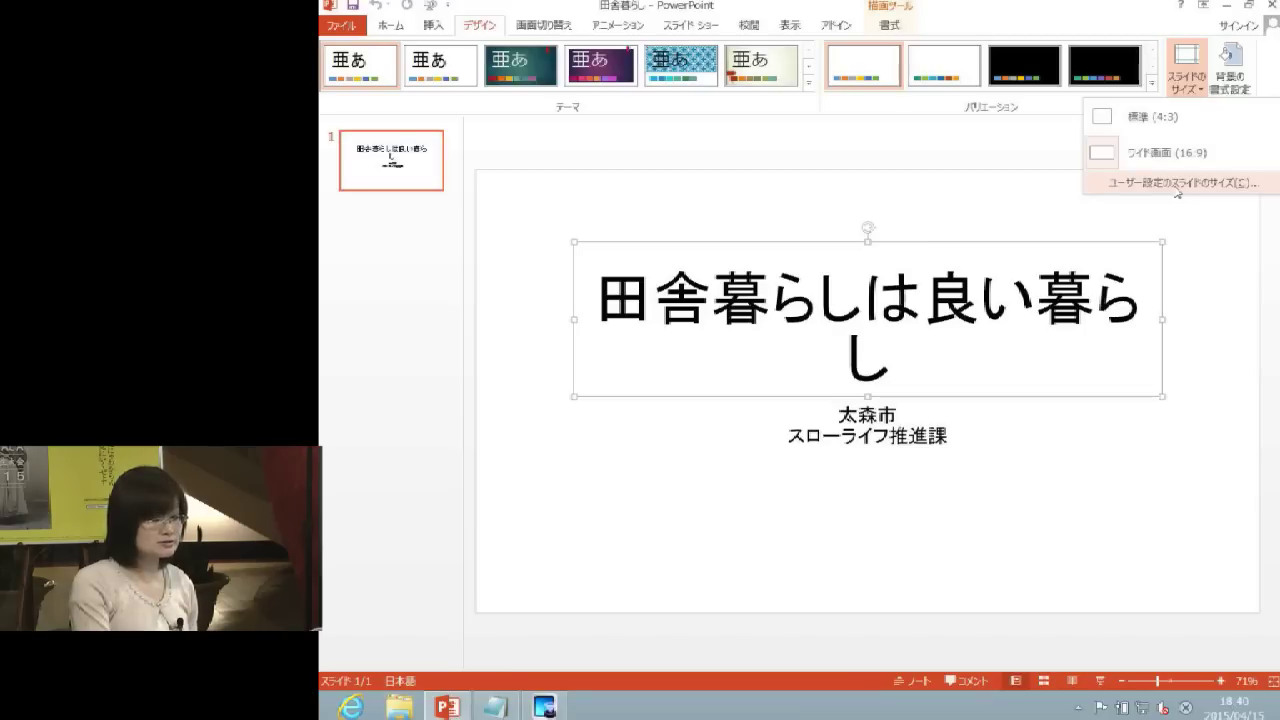
pyautogui.click(1178, 184)
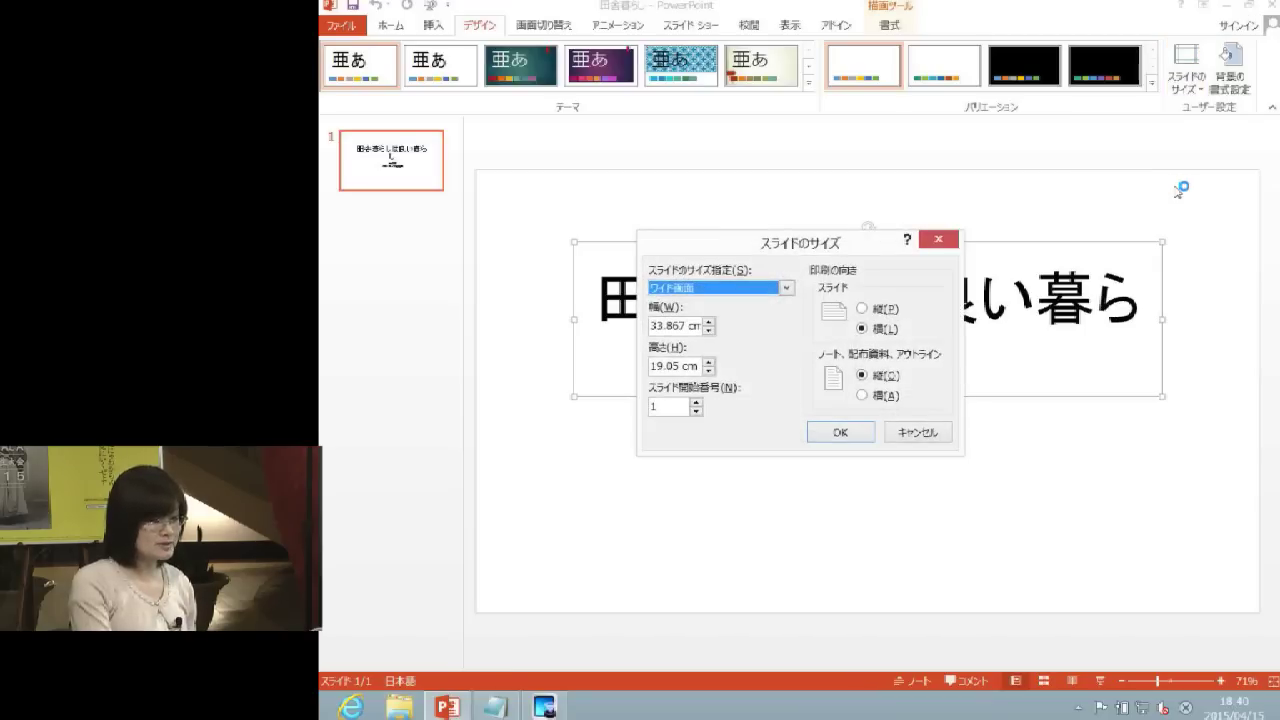
pyautogui.moveTo(848, 243); pyautogui.dragTo(905, 112)
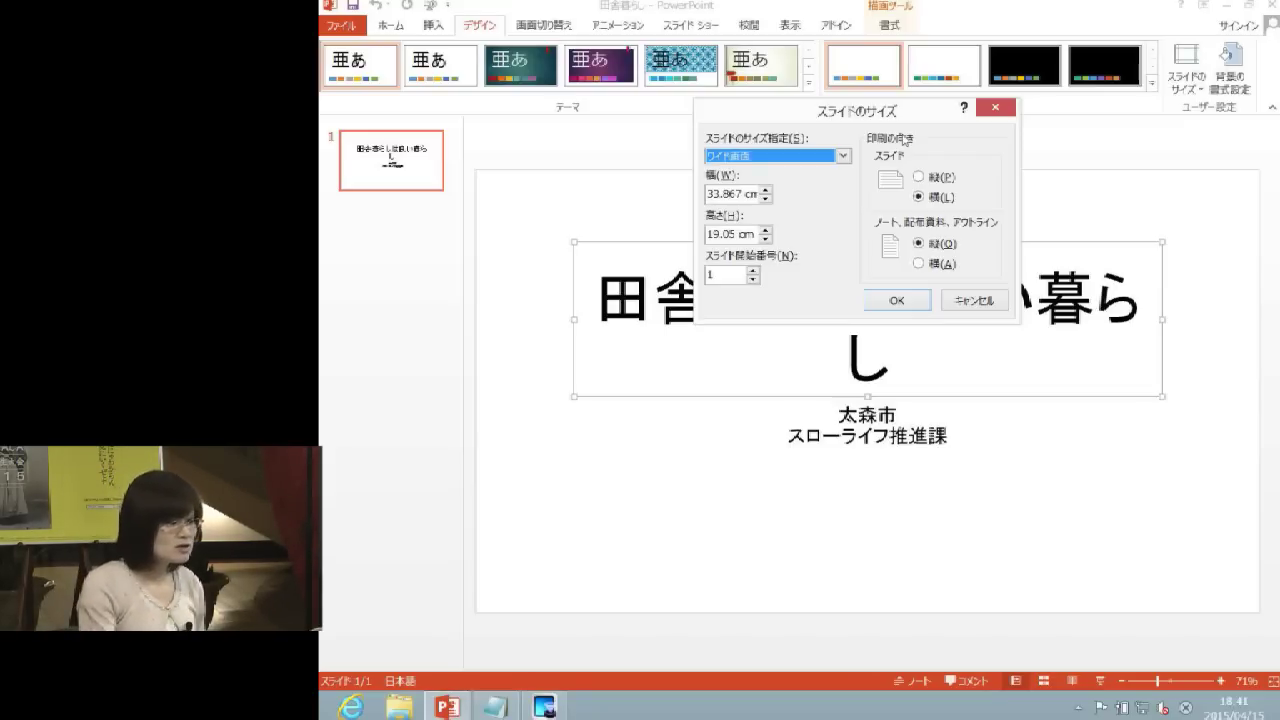
pyautogui.click(832, 158)
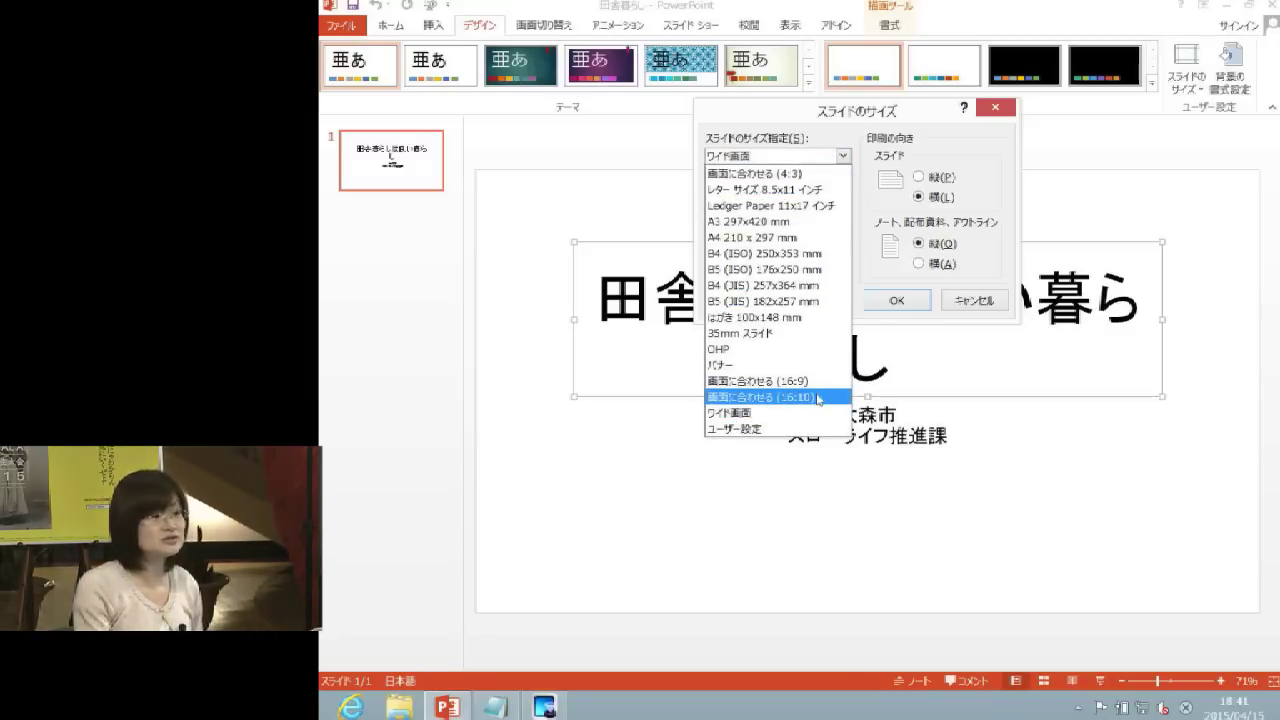
pyautogui.click(818, 398)
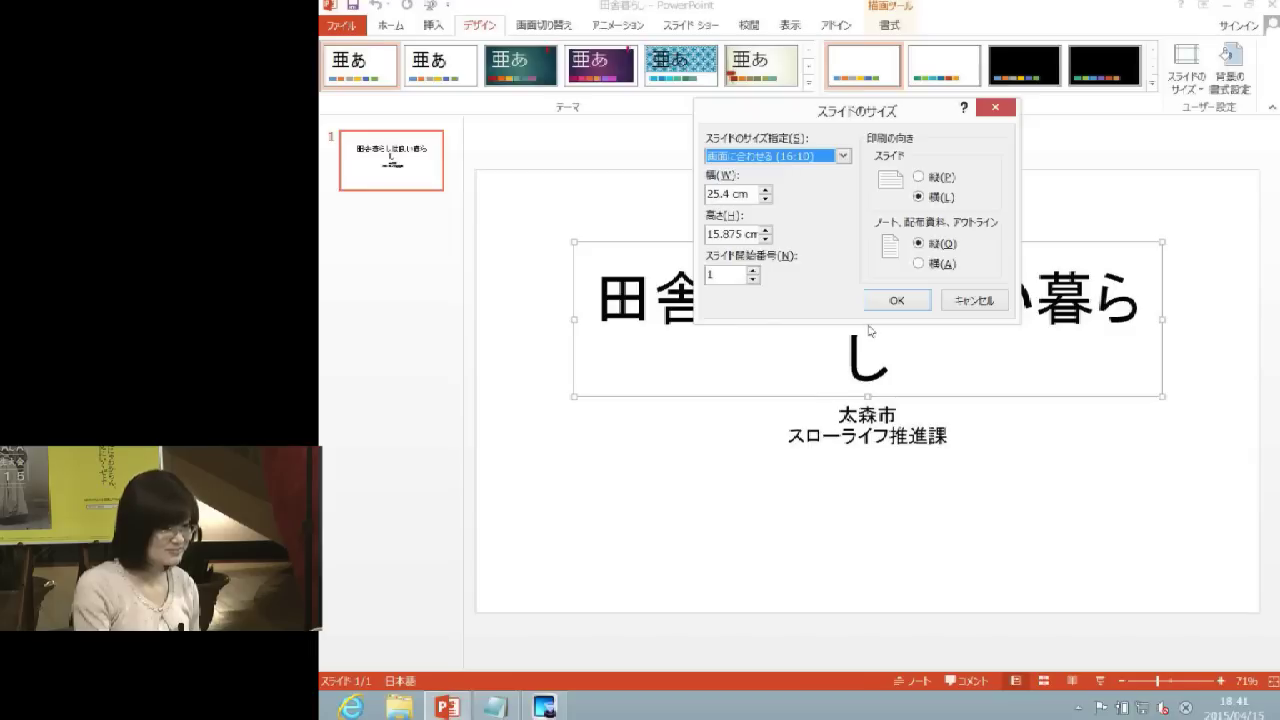
pyautogui.click(884, 301)
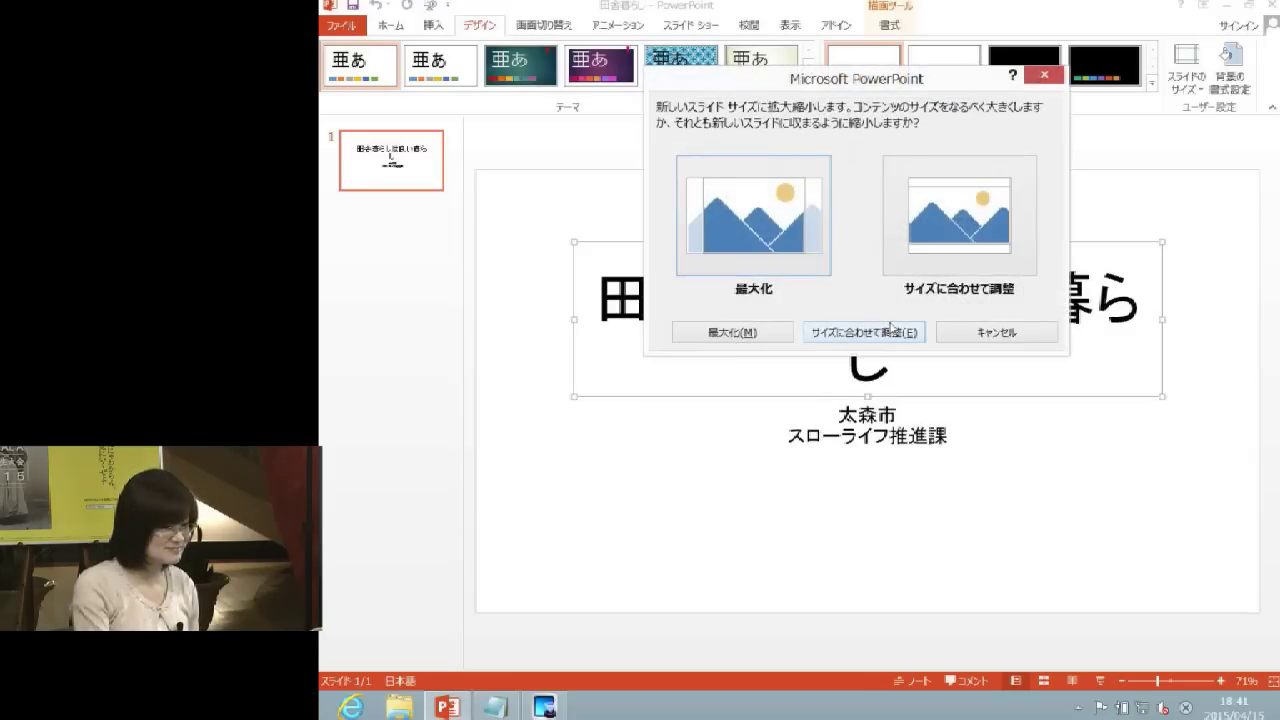
pyautogui.click(758, 240)
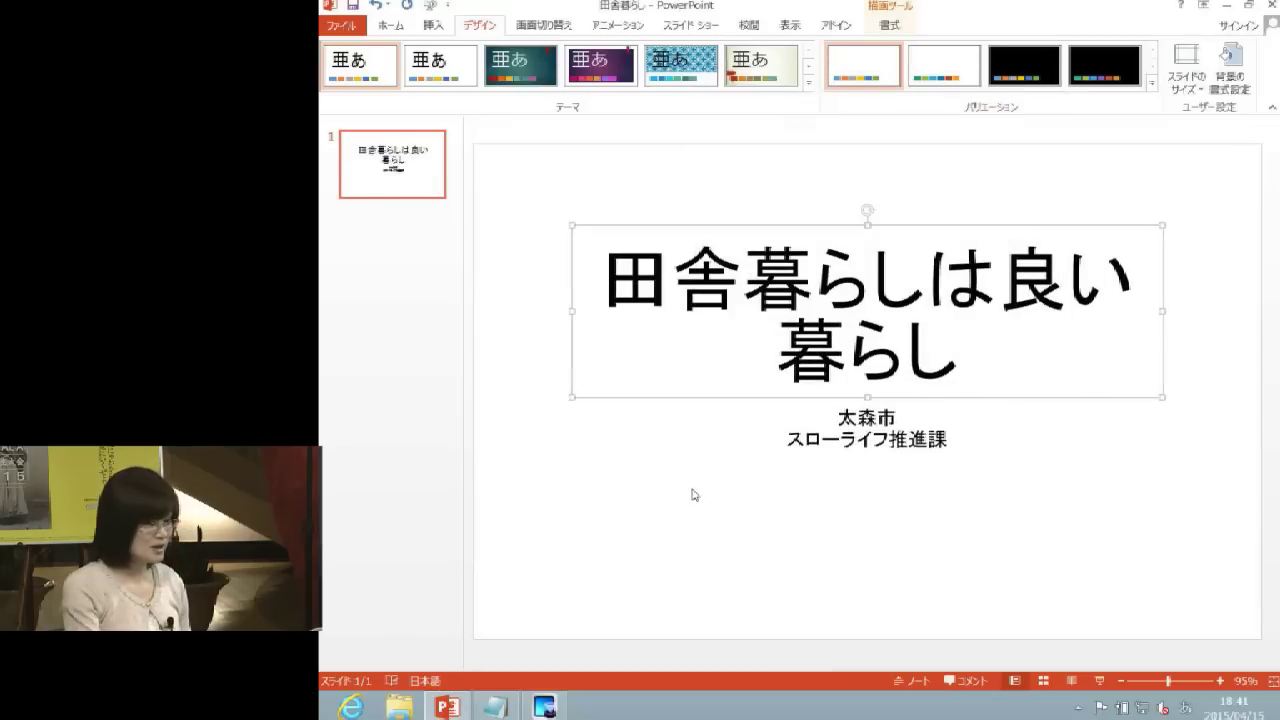
pyautogui.click(693, 494)
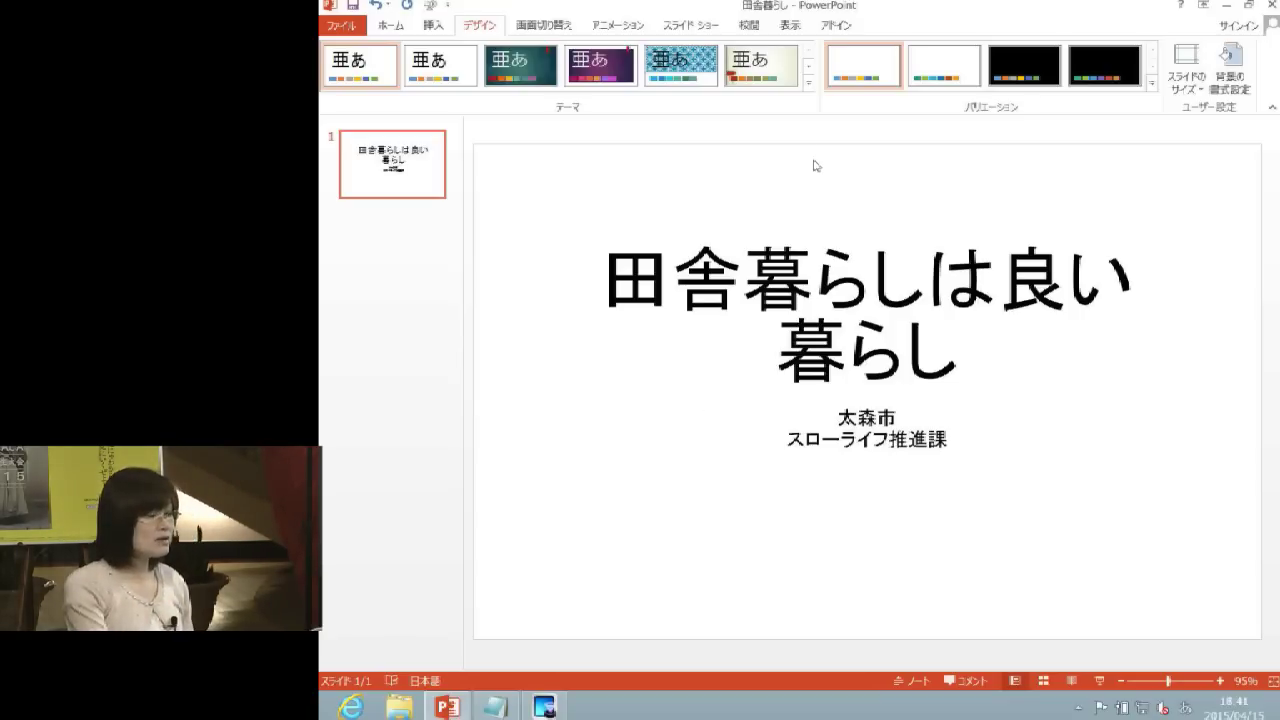
# Apply the Retrospect theme from the full Themes gallery to the presentation
pyautogui.click(808, 84)
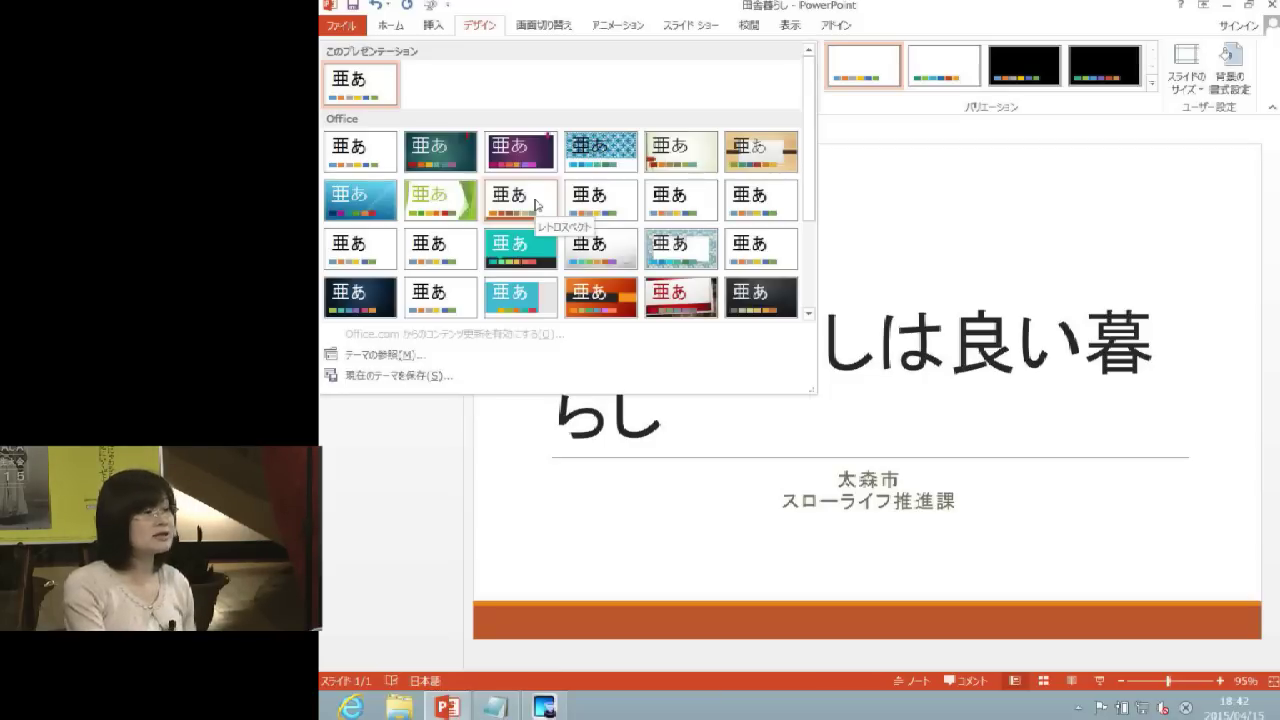
pyautogui.click(536, 205)
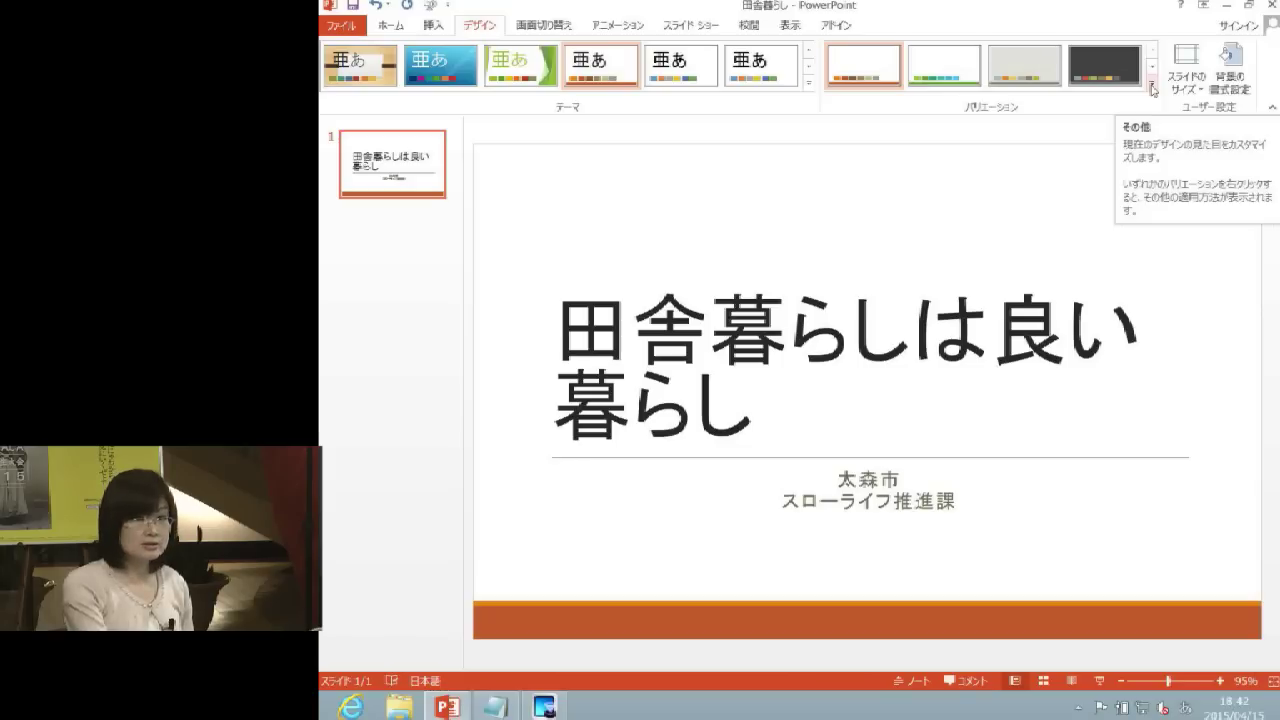
# Change the theme's colour scheme to 緑 (green) so the bottom band turns green
pyautogui.click(1152, 88)
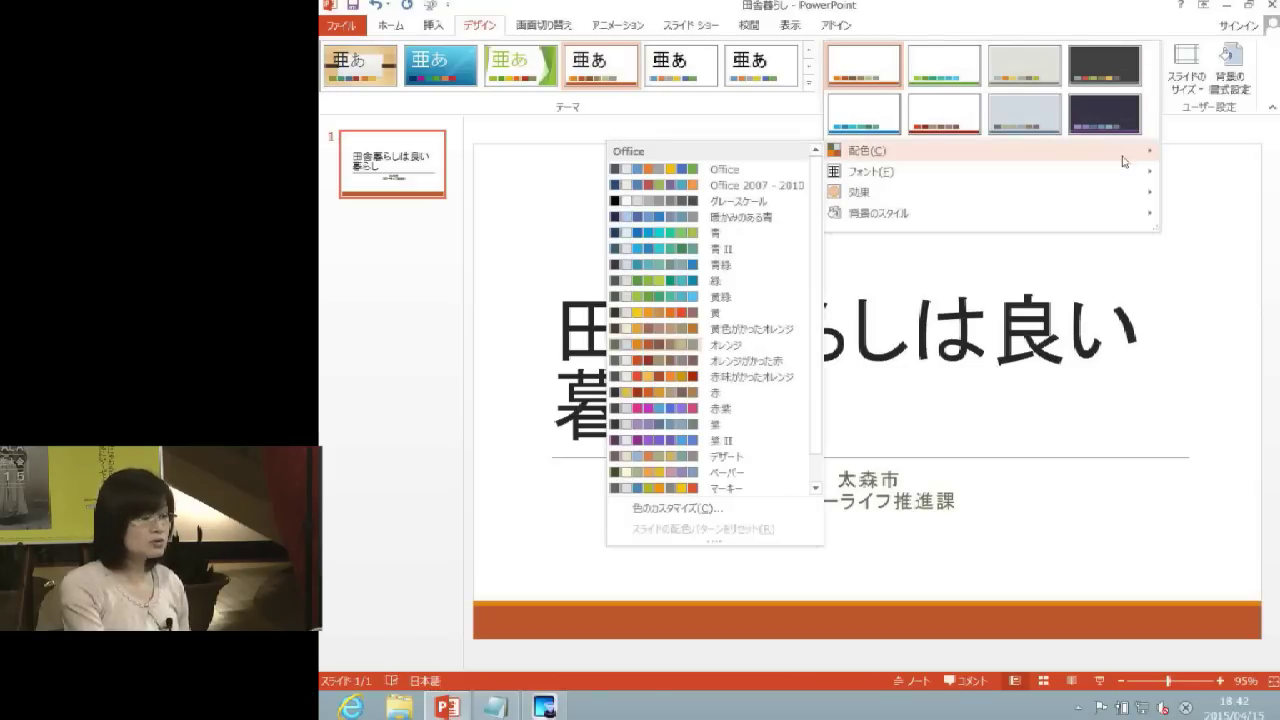
pyautogui.moveTo(866, 150)
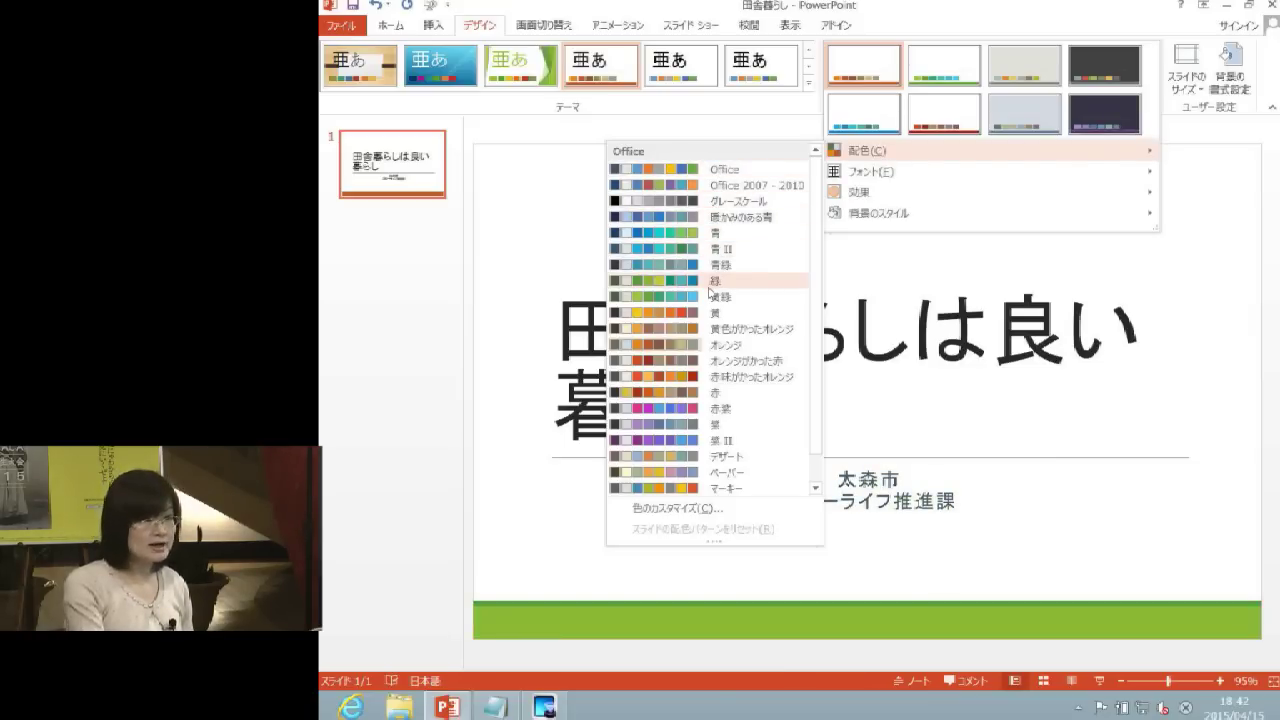
pyautogui.click(710, 285)
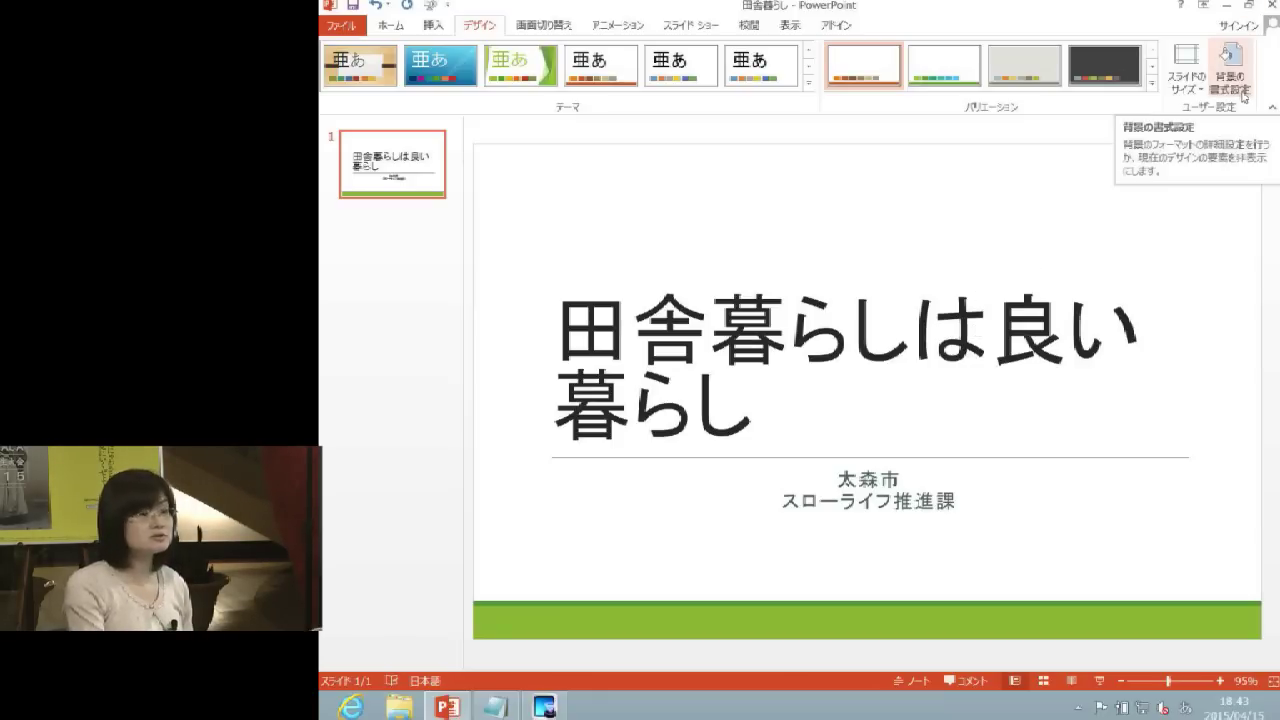
# Set a gradient fill background of type タイトルからの影を付ける and apply it to all slides
pyautogui.click(1232, 72)
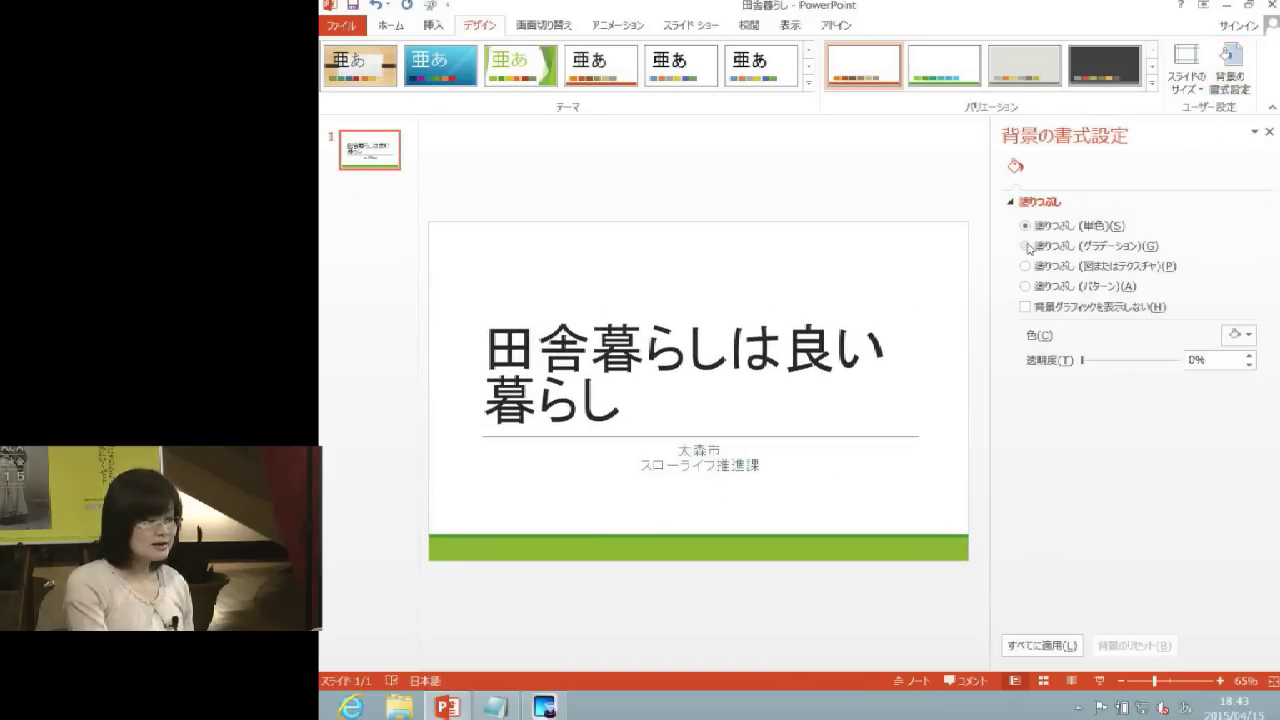
pyautogui.click(1025, 246)
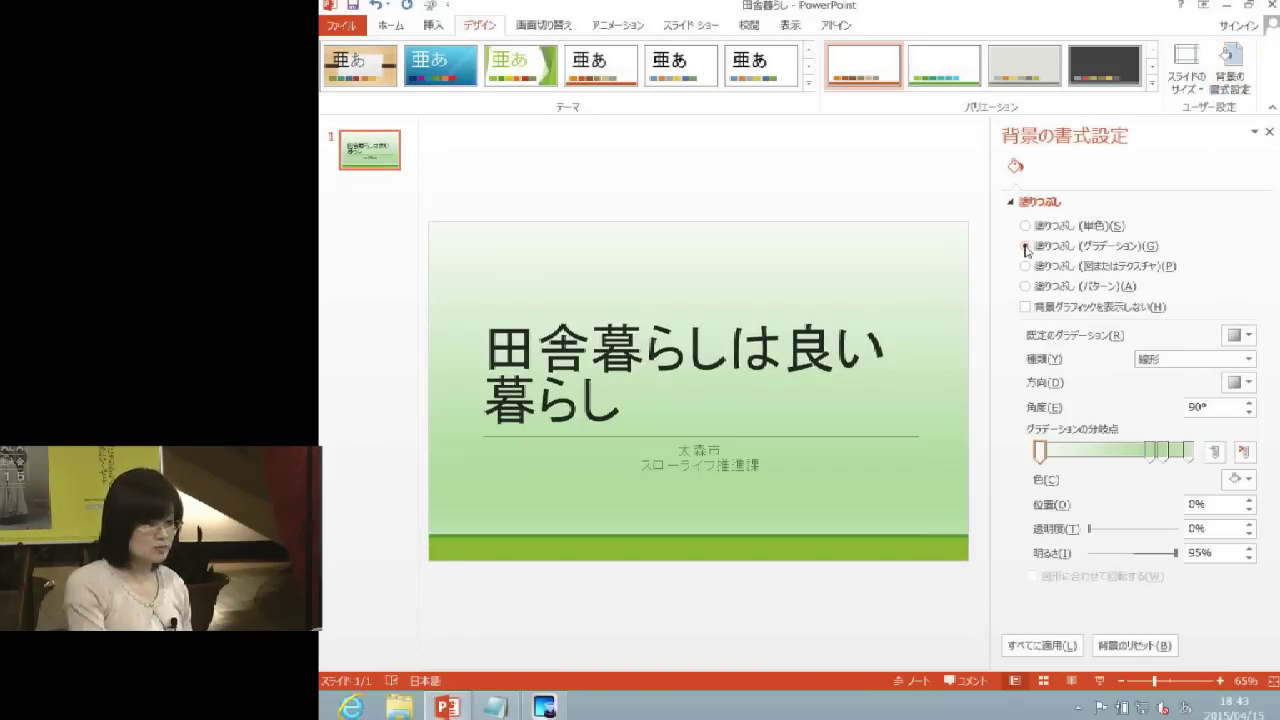
pyautogui.click(1233, 337)
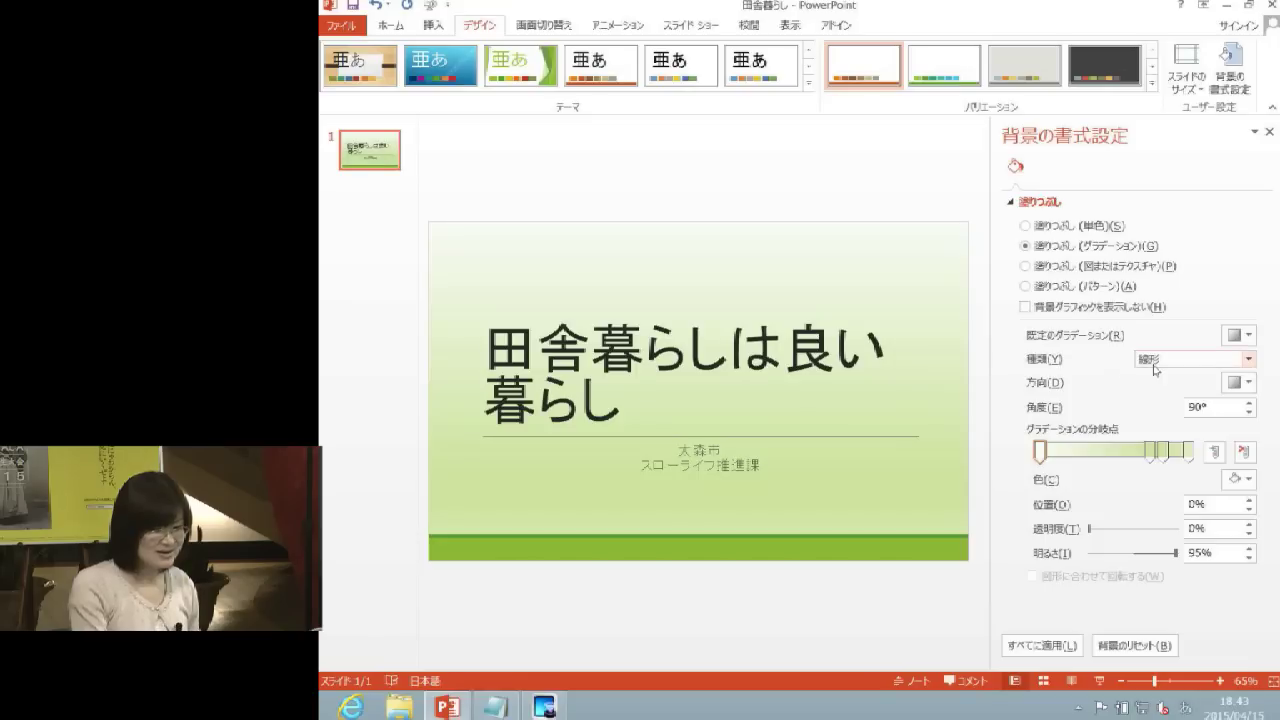
pyautogui.click(1155, 359)
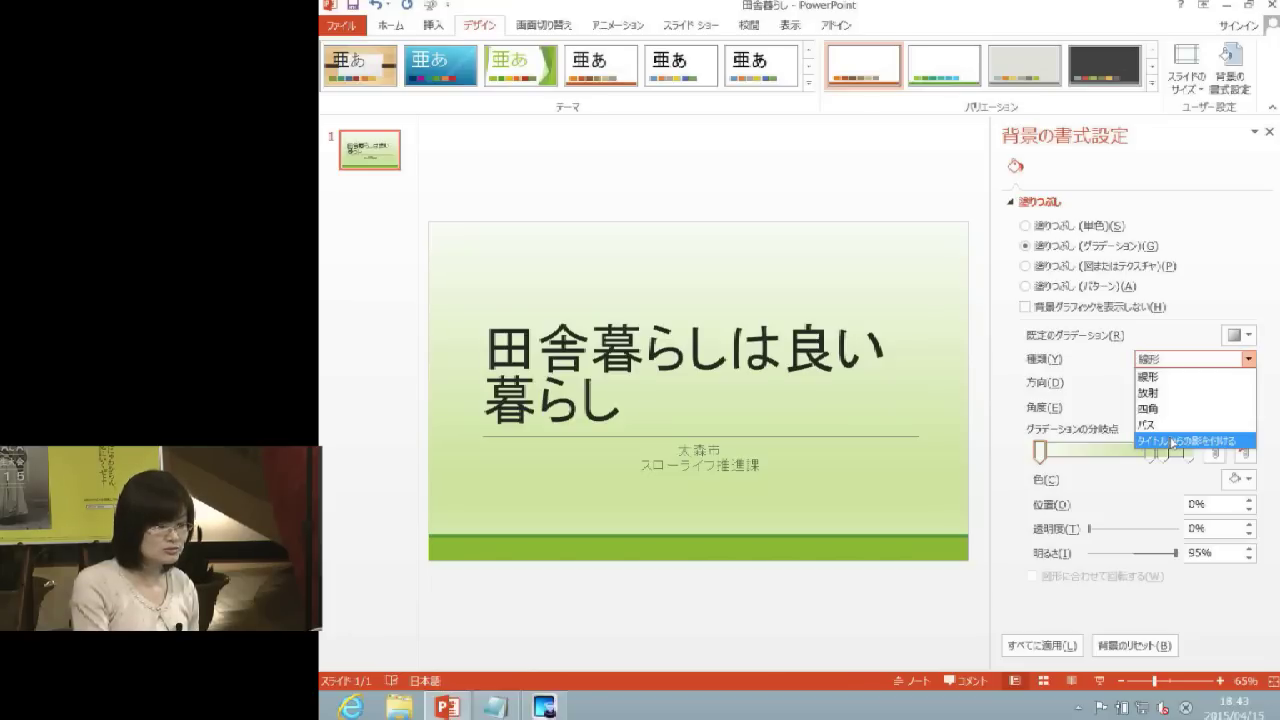
pyautogui.click(1173, 441)
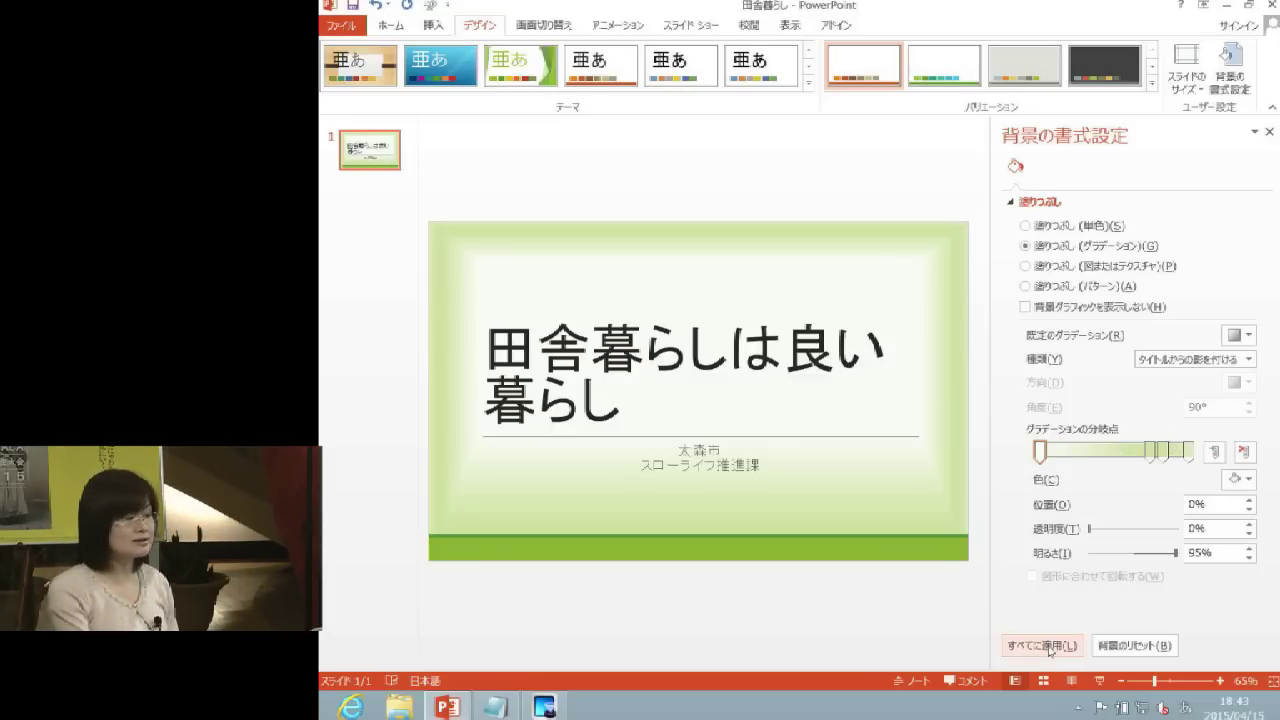
pyautogui.click(1050, 651)
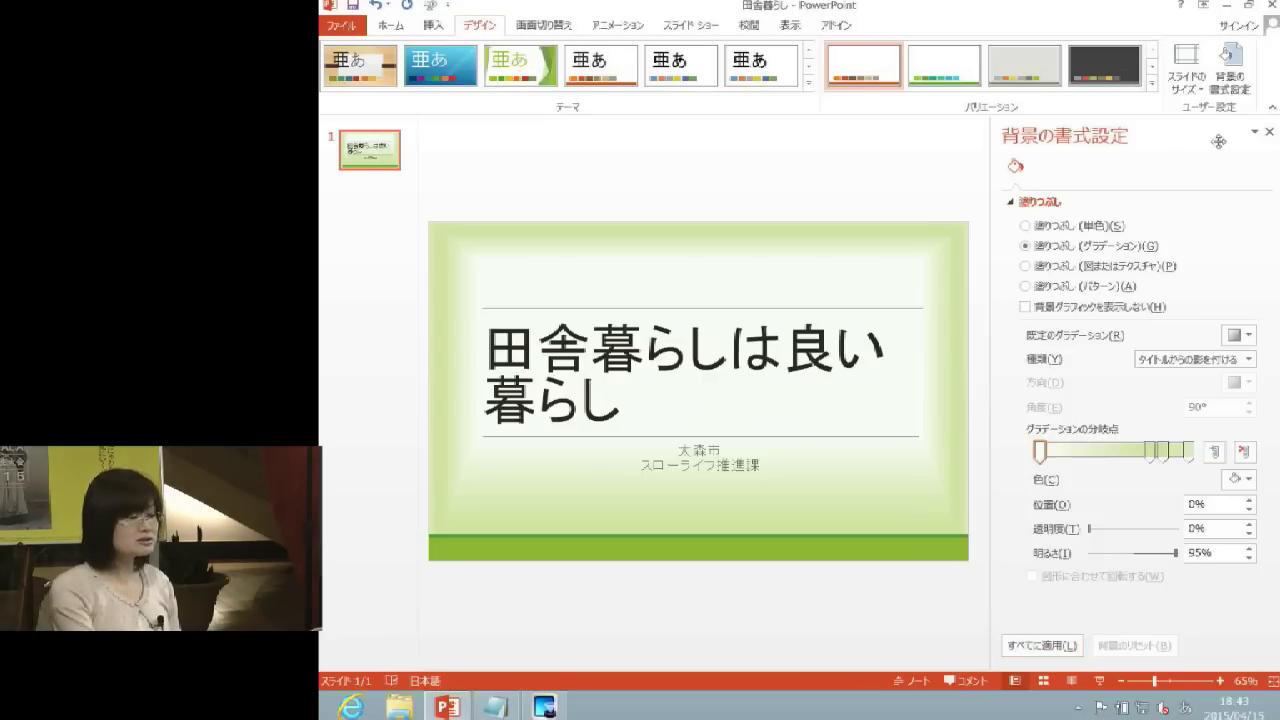
pyautogui.click(1269, 131)
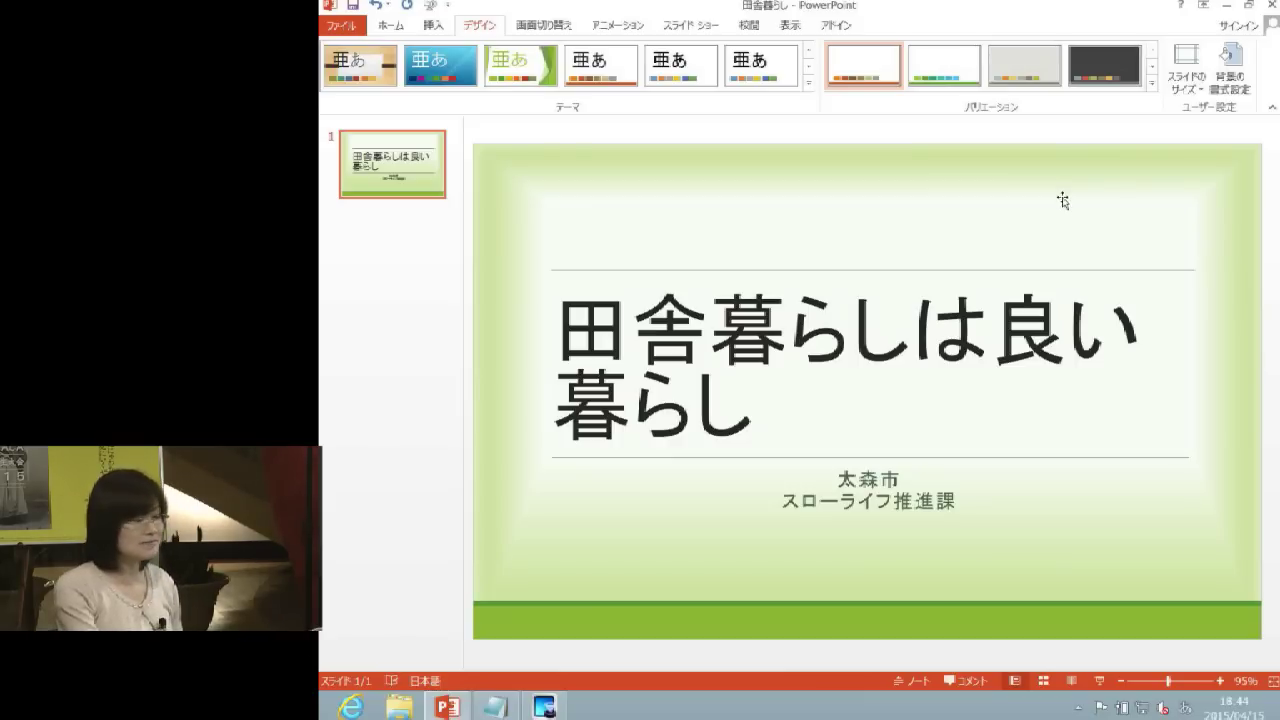
pyautogui.click(789, 26)
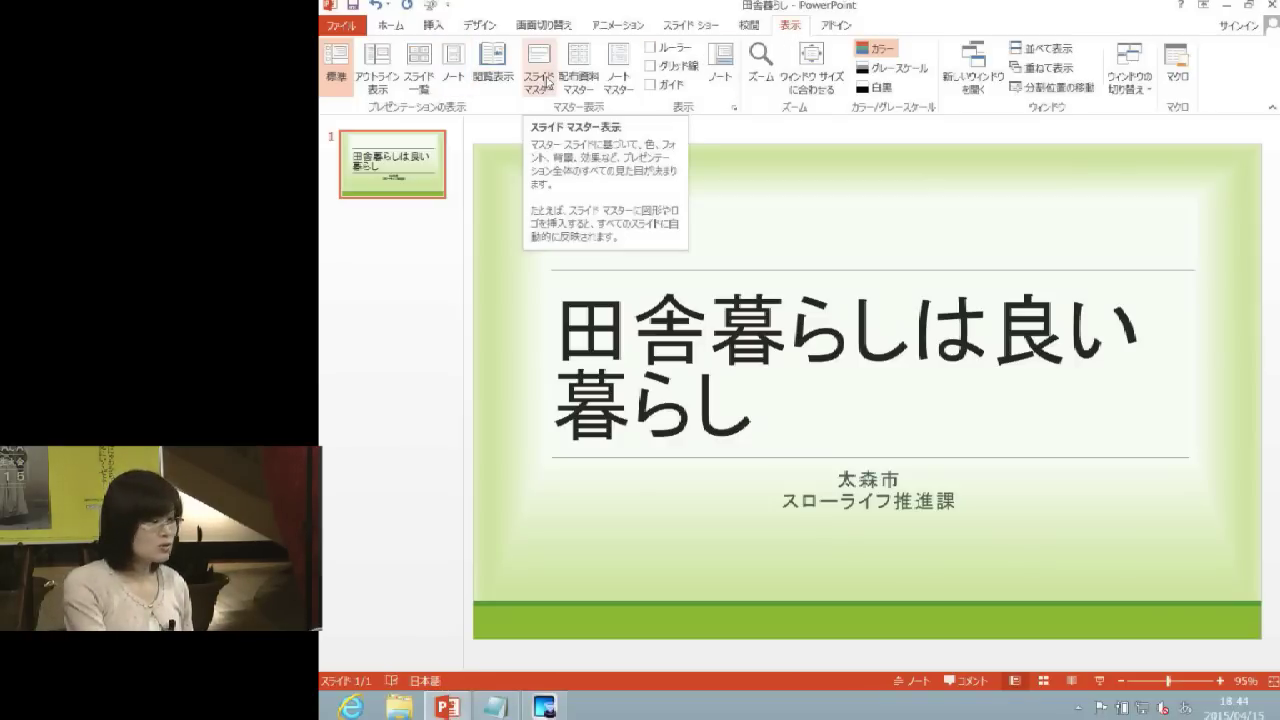
pyautogui.click(547, 83)
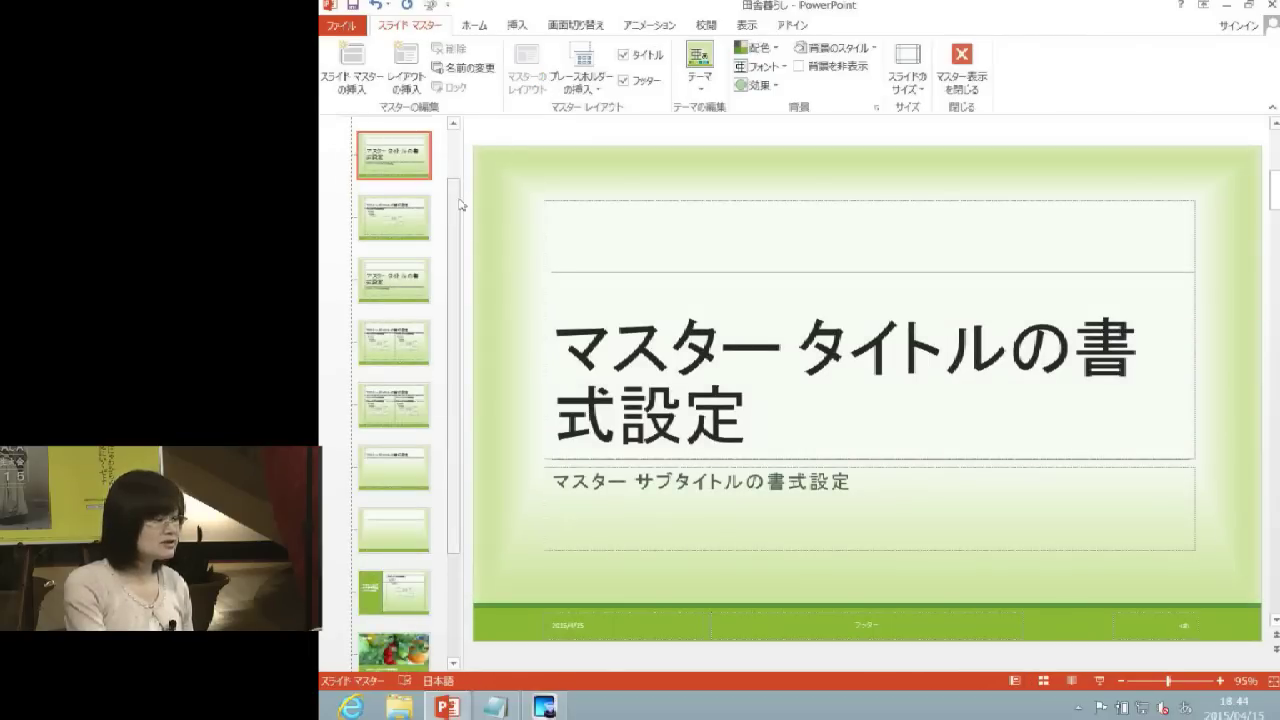
pyautogui.moveTo(461, 204); pyautogui.dragTo(486, 213)
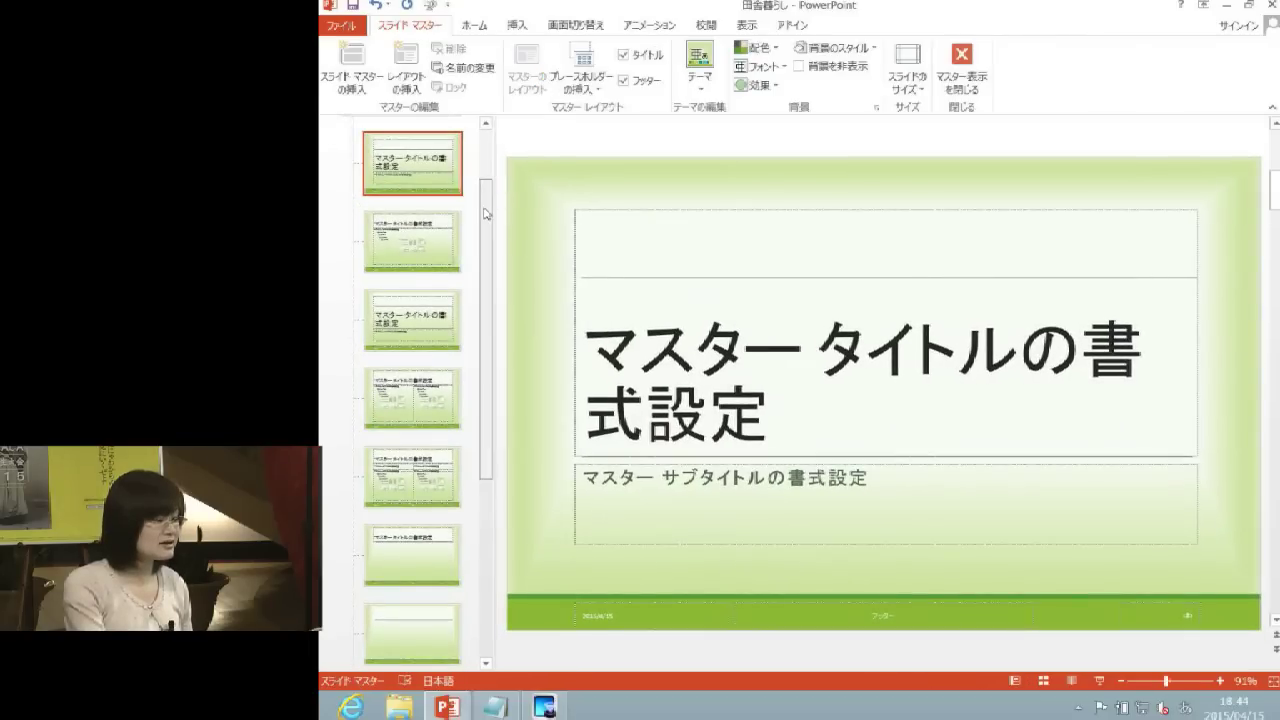
pyautogui.scroll(2, 486, 213)
pyautogui.click(438, 181)
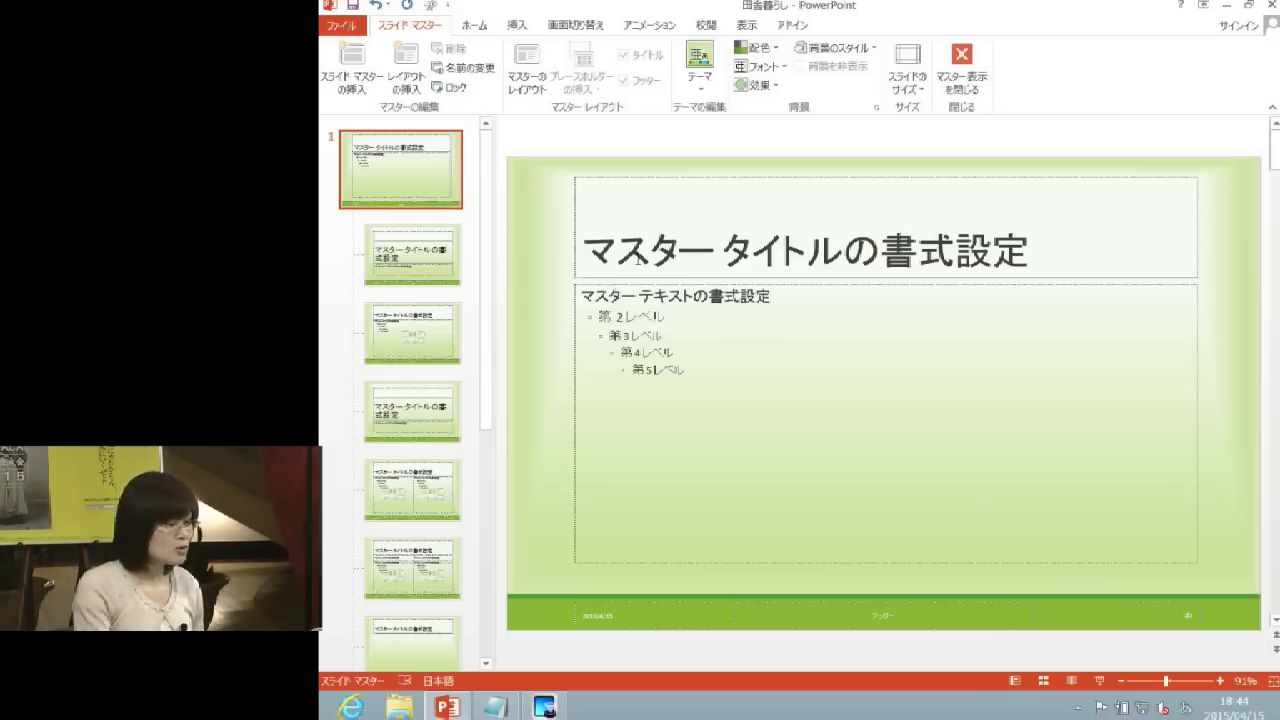
pyautogui.click(631, 323)
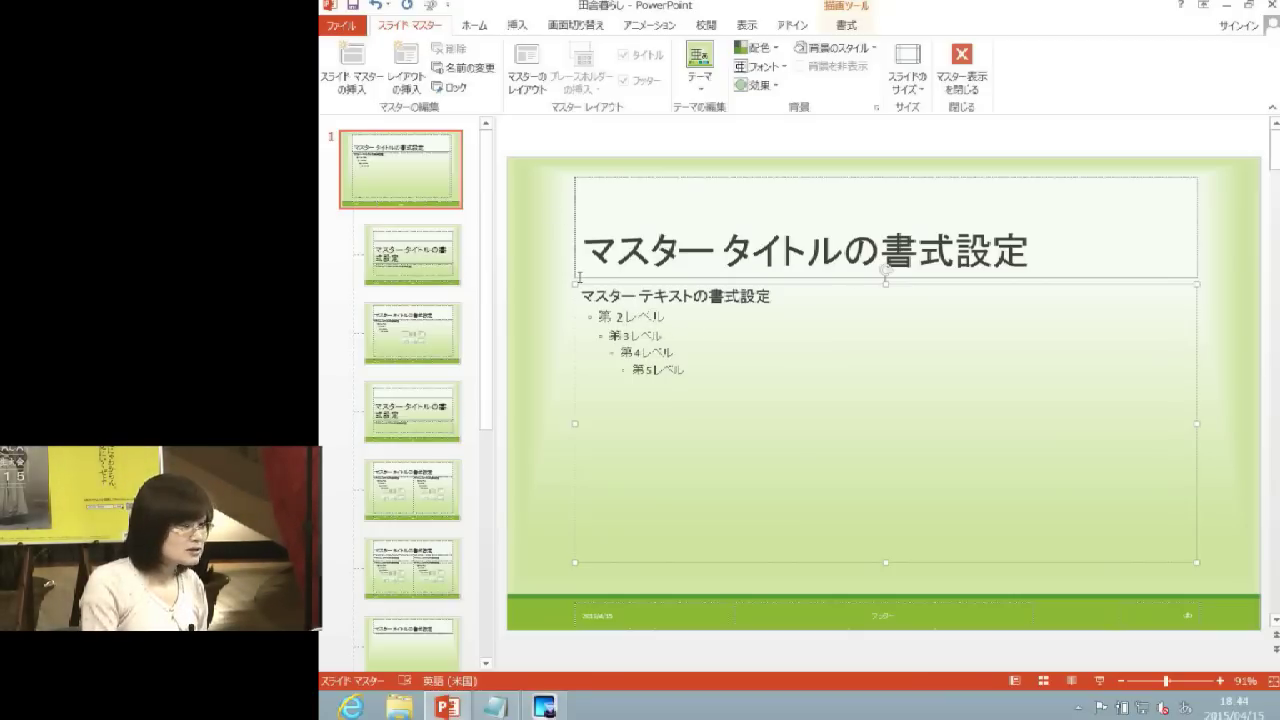
# Give the master's second-level text checkmark bullets from the Home tab Bullets list
pyautogui.click(480, 25)
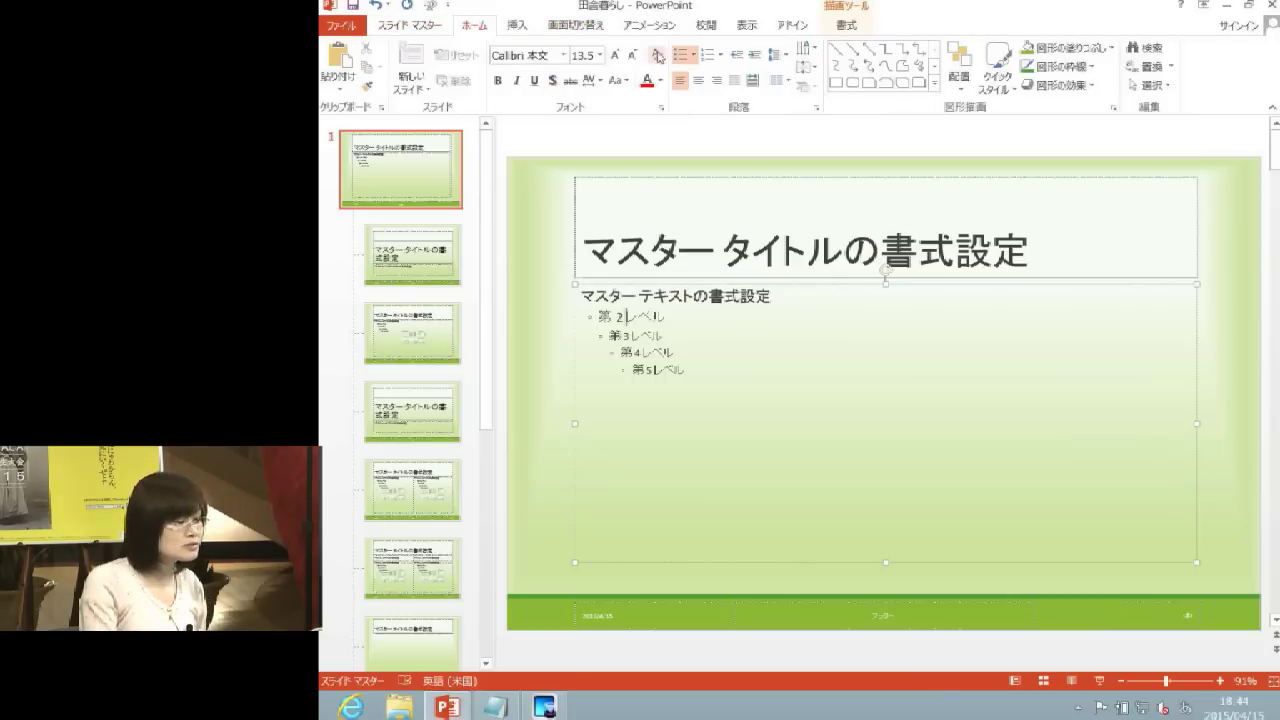
pyautogui.click(692, 57)
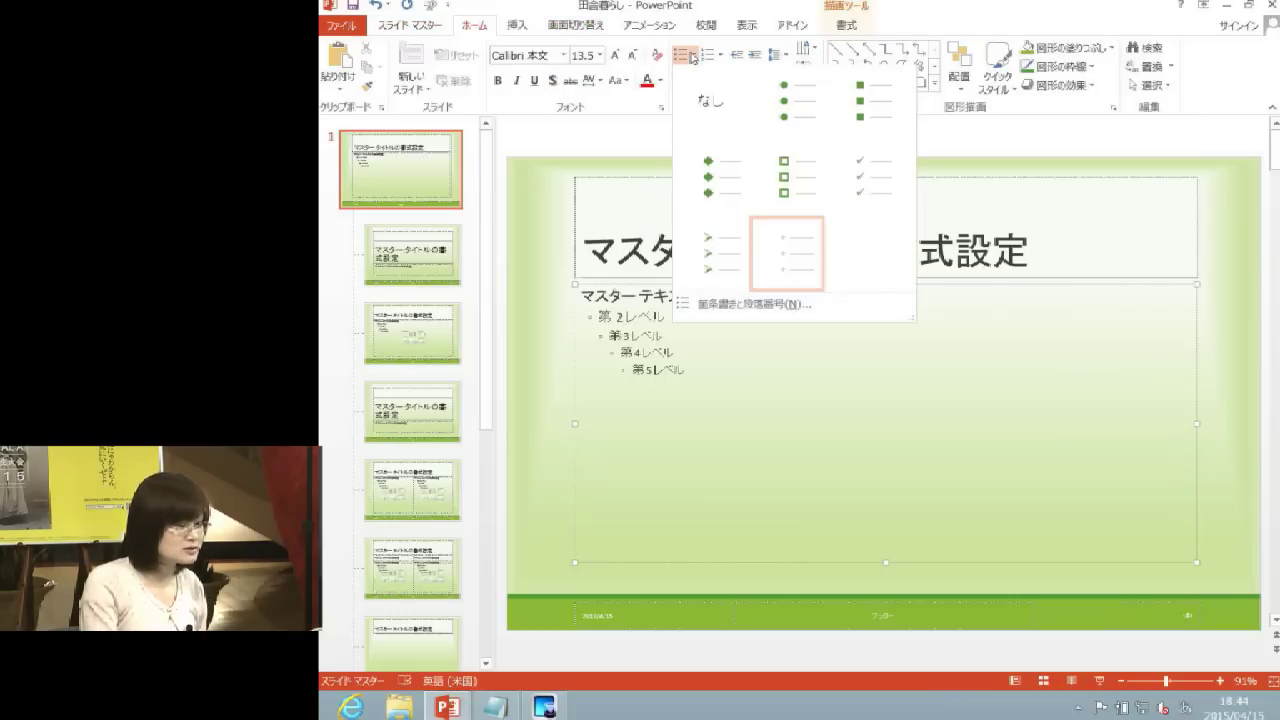
pyautogui.click(852, 183)
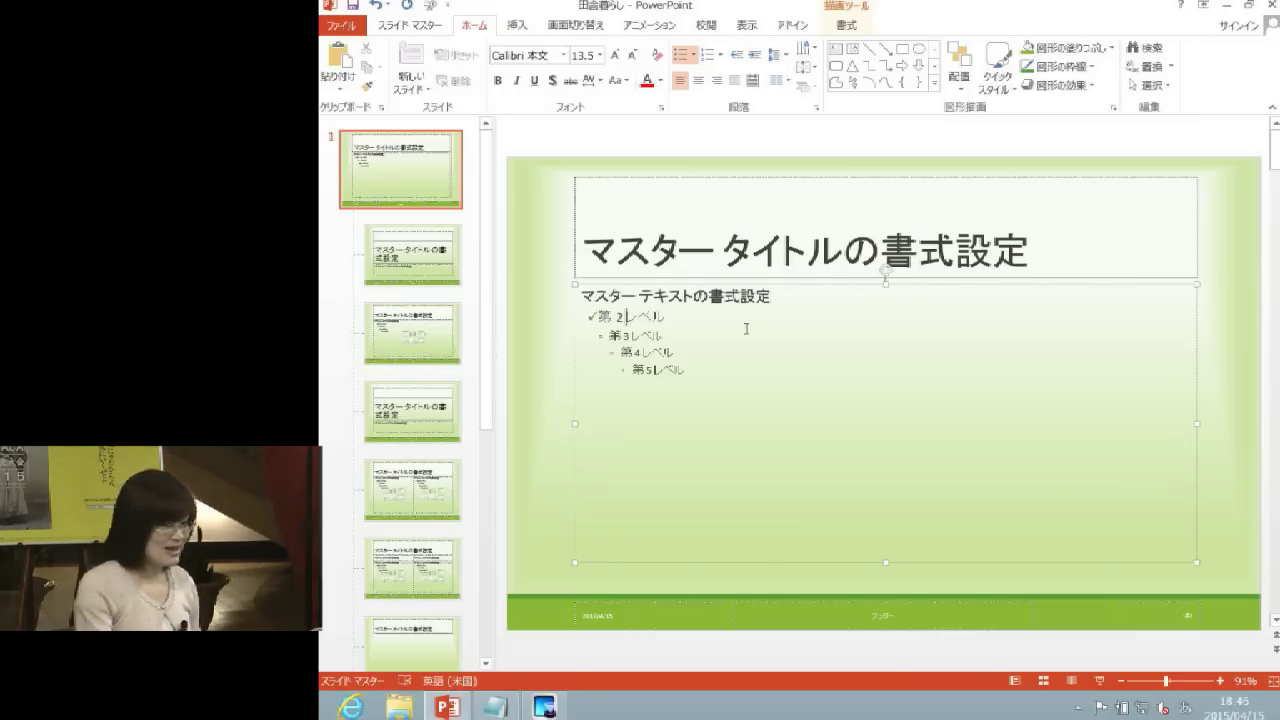
# Close Master View to return to the 田舎暮らし title slide
pyautogui.click(413, 28)
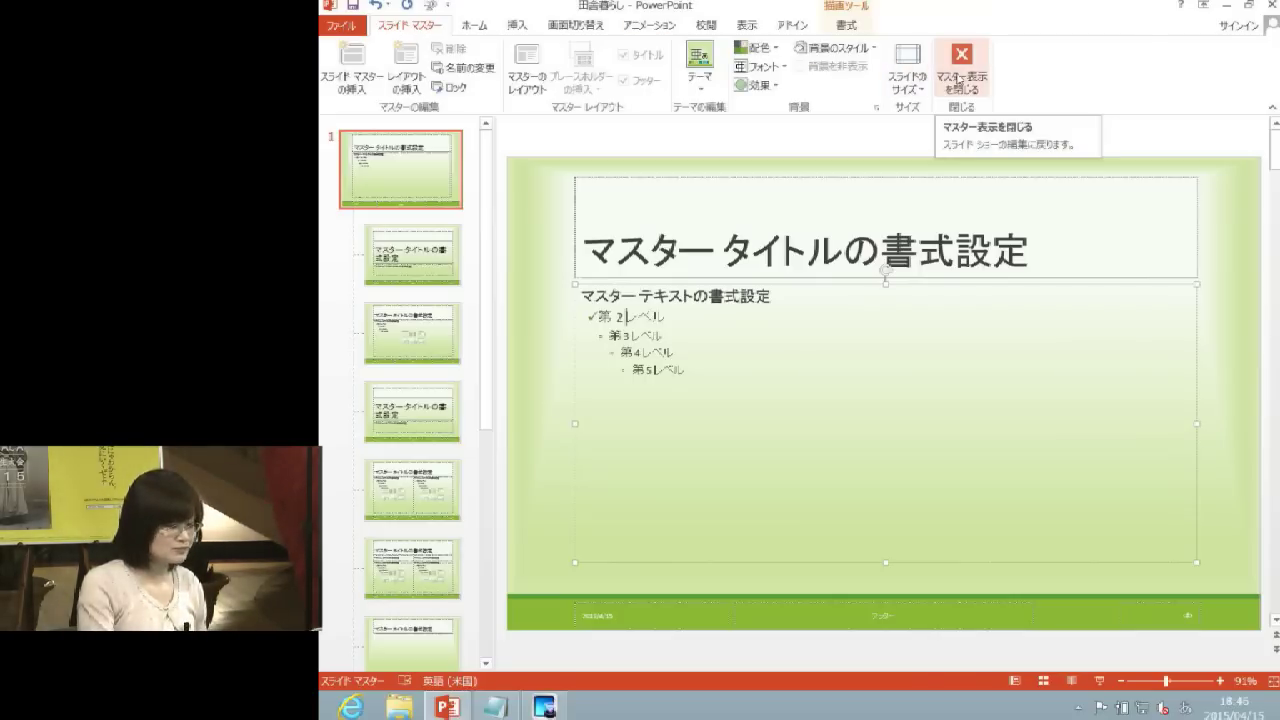
pyautogui.click(958, 78)
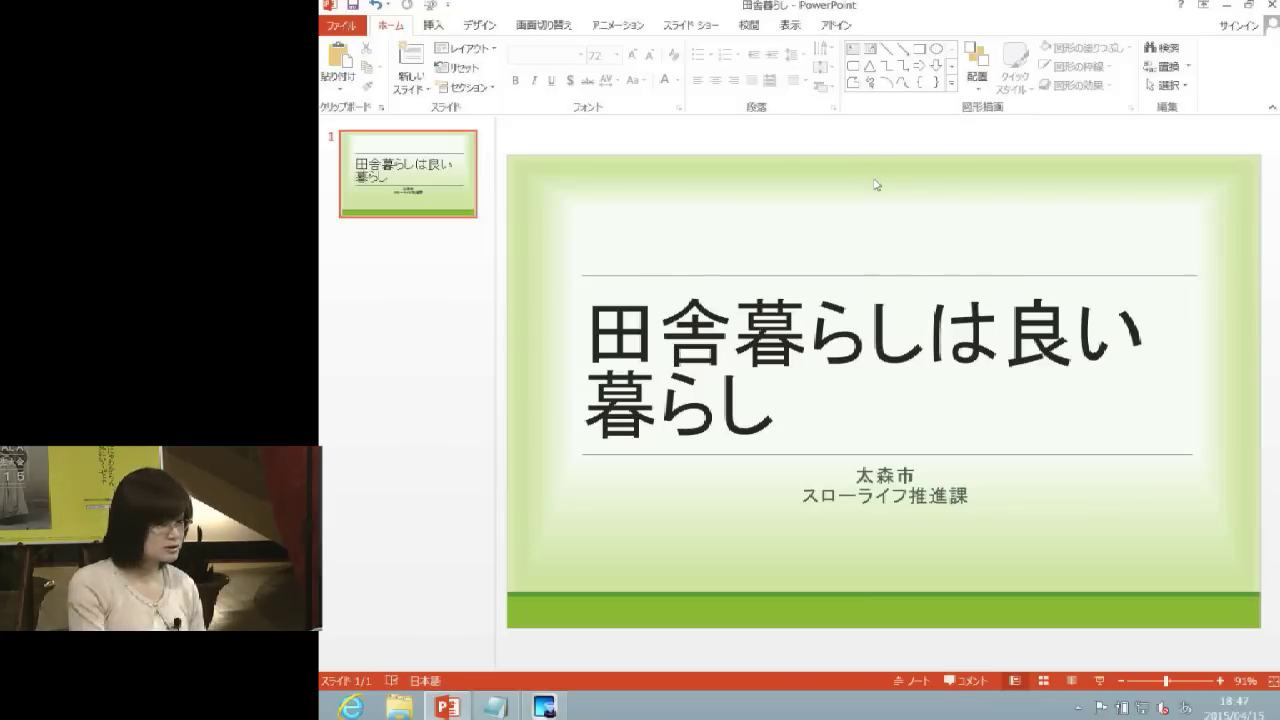
# Select the title 田舎暮らしは良い暮らし and its placeholder, leaving the font size unchanged
pyautogui.click(846, 327)
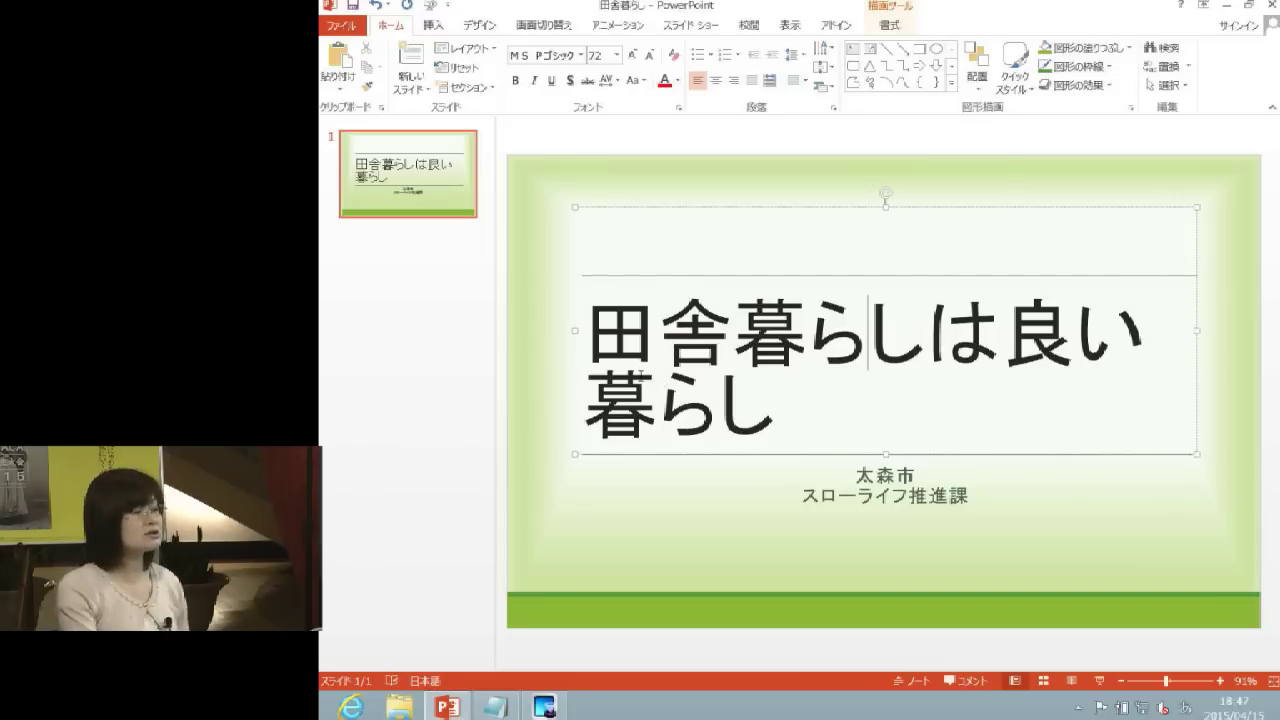
pyautogui.moveTo(598, 338); pyautogui.dragTo(806, 330)
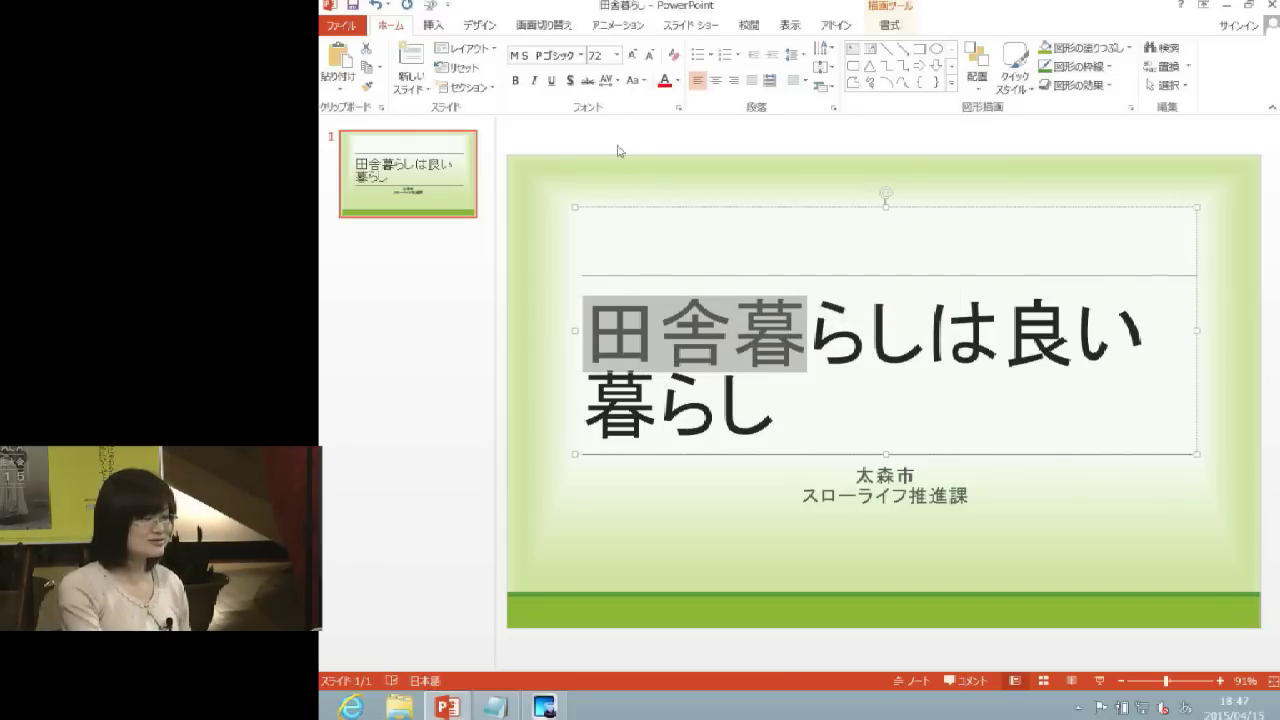
pyautogui.click(616, 56)
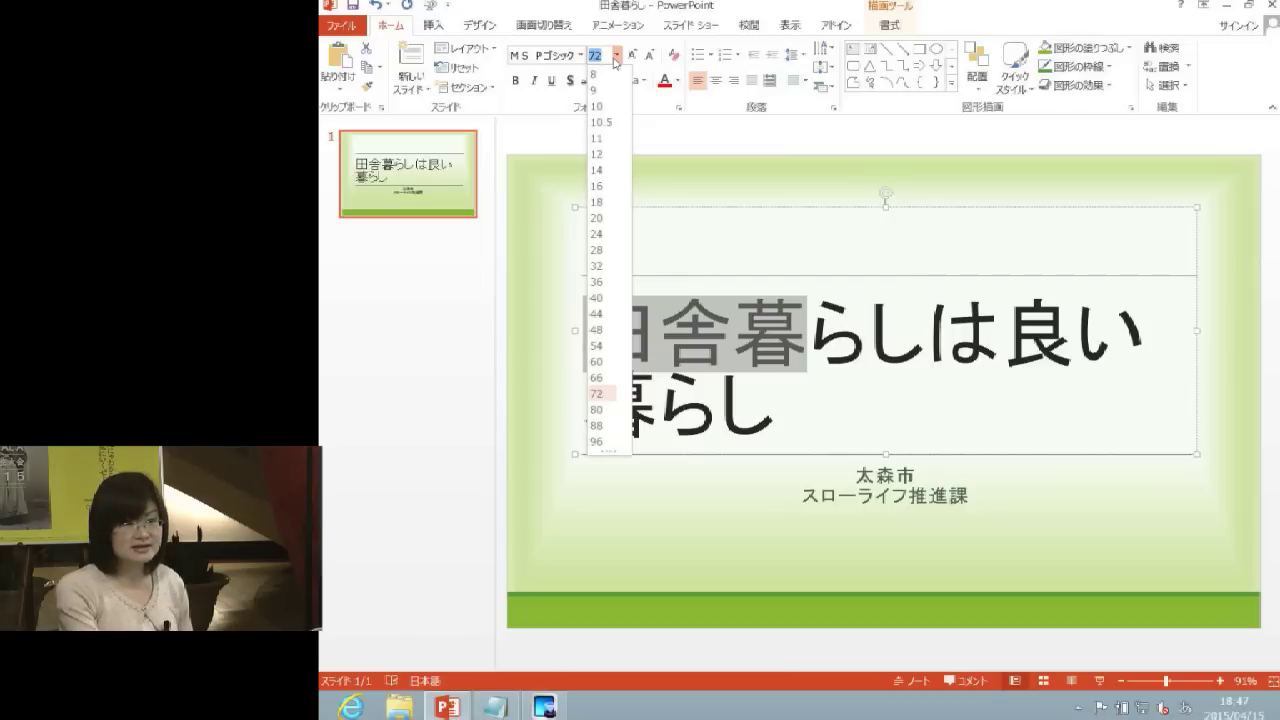
pyautogui.click(746, 200)
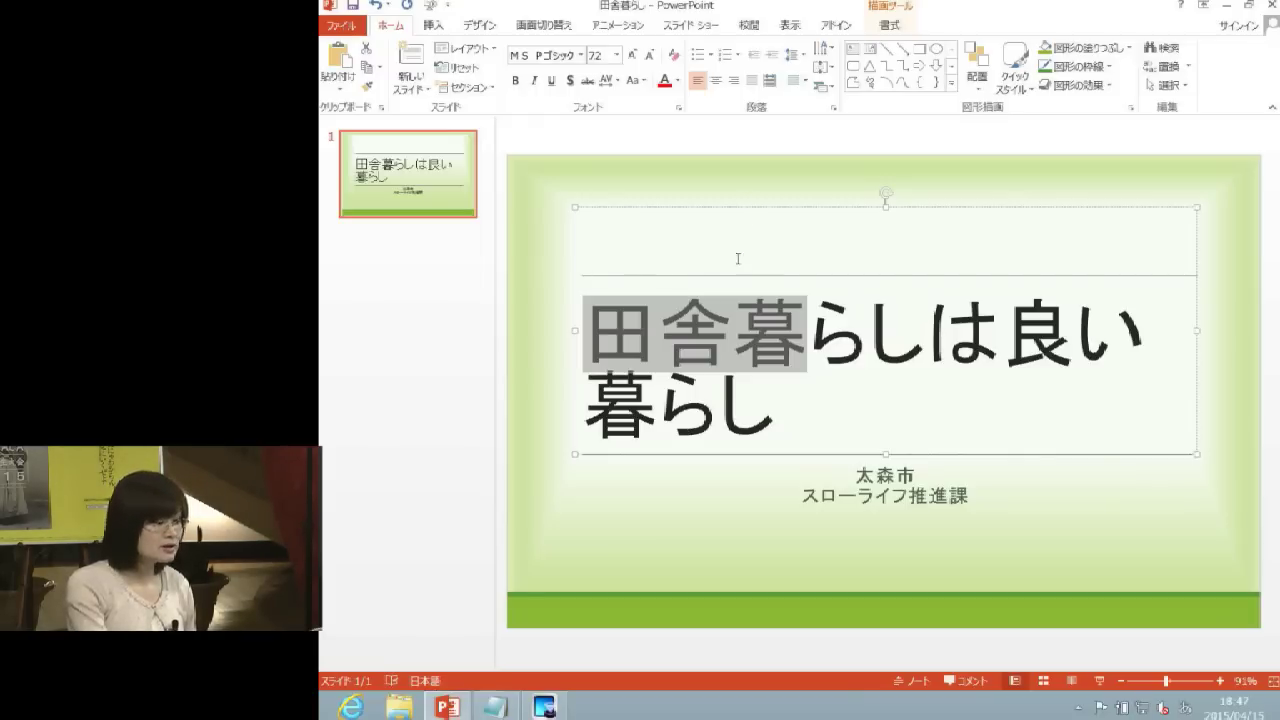
pyautogui.click(736, 331)
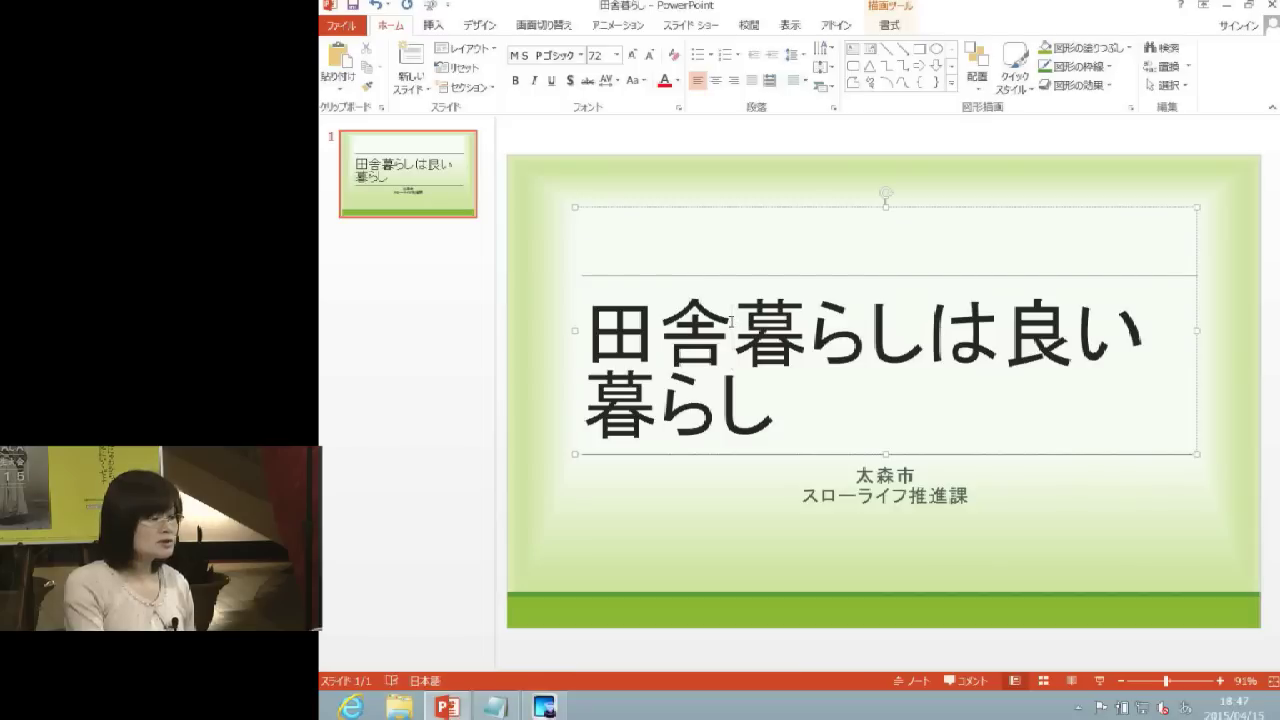
pyautogui.click(730, 207)
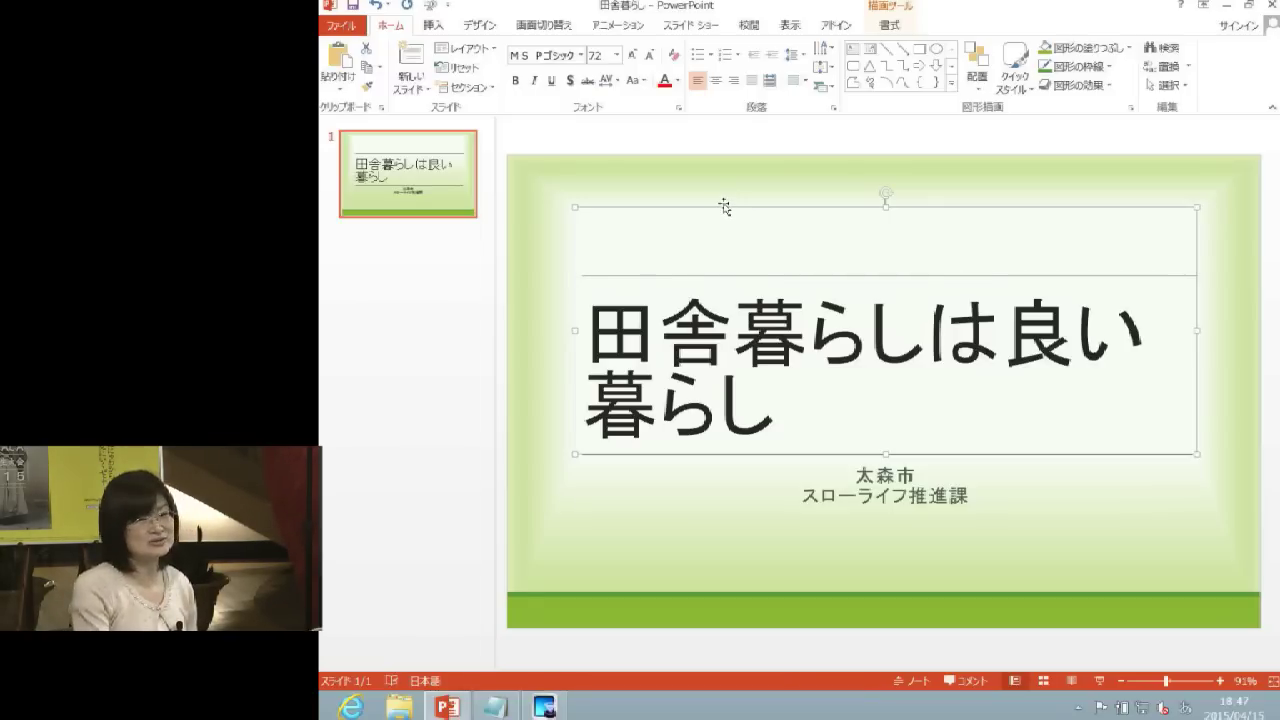
pyautogui.click(729, 187)
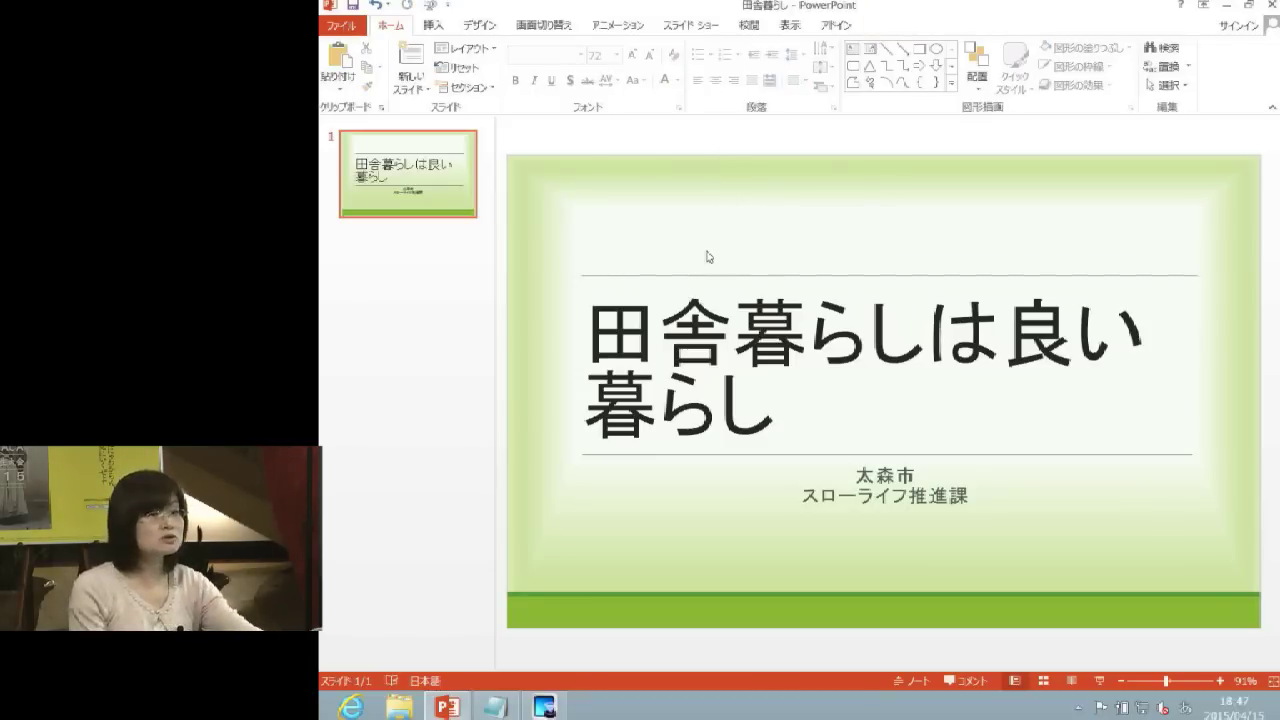
# Set the whole title box to 48 pt and centre it
pyautogui.click(700, 316)
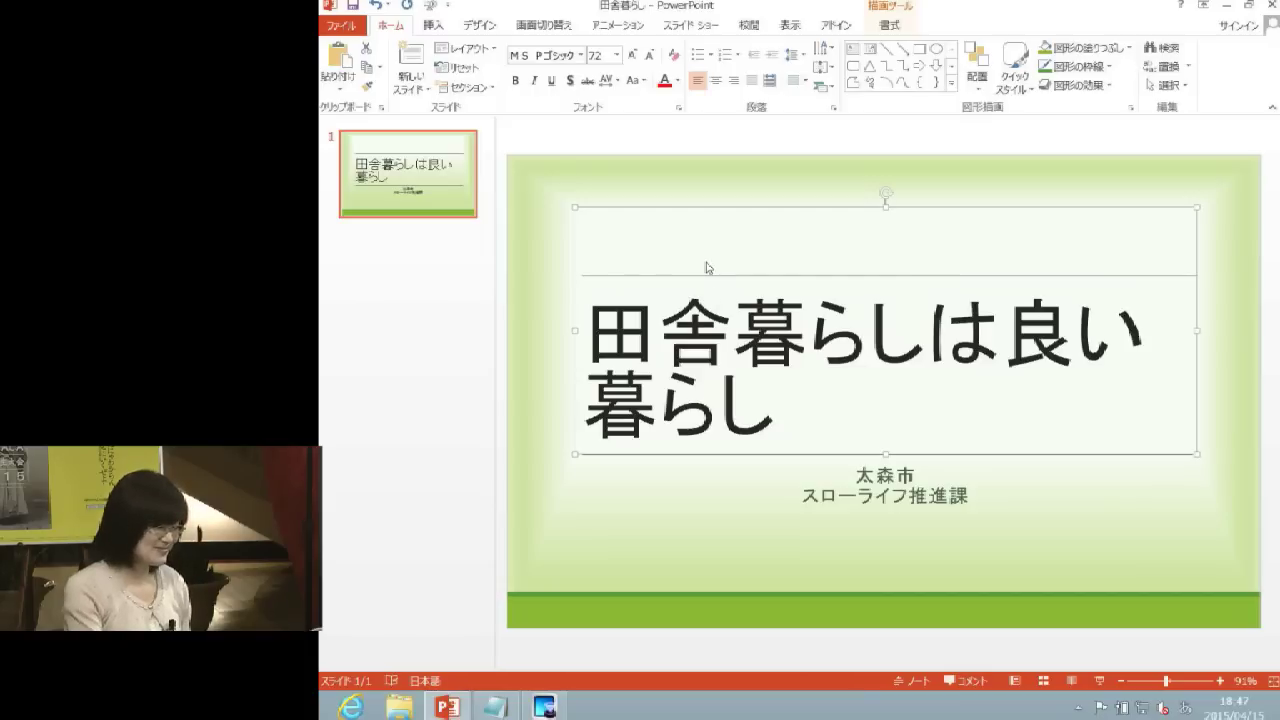
pyautogui.click(618, 56)
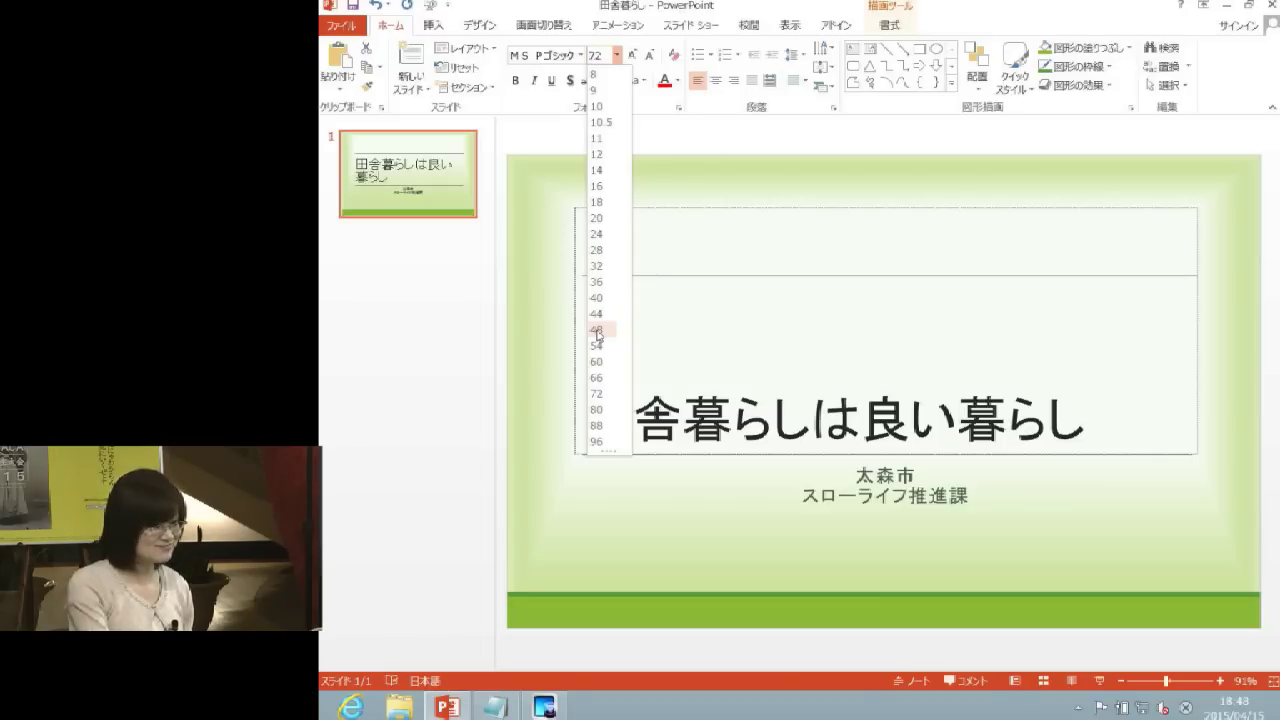
pyautogui.click(598, 330)
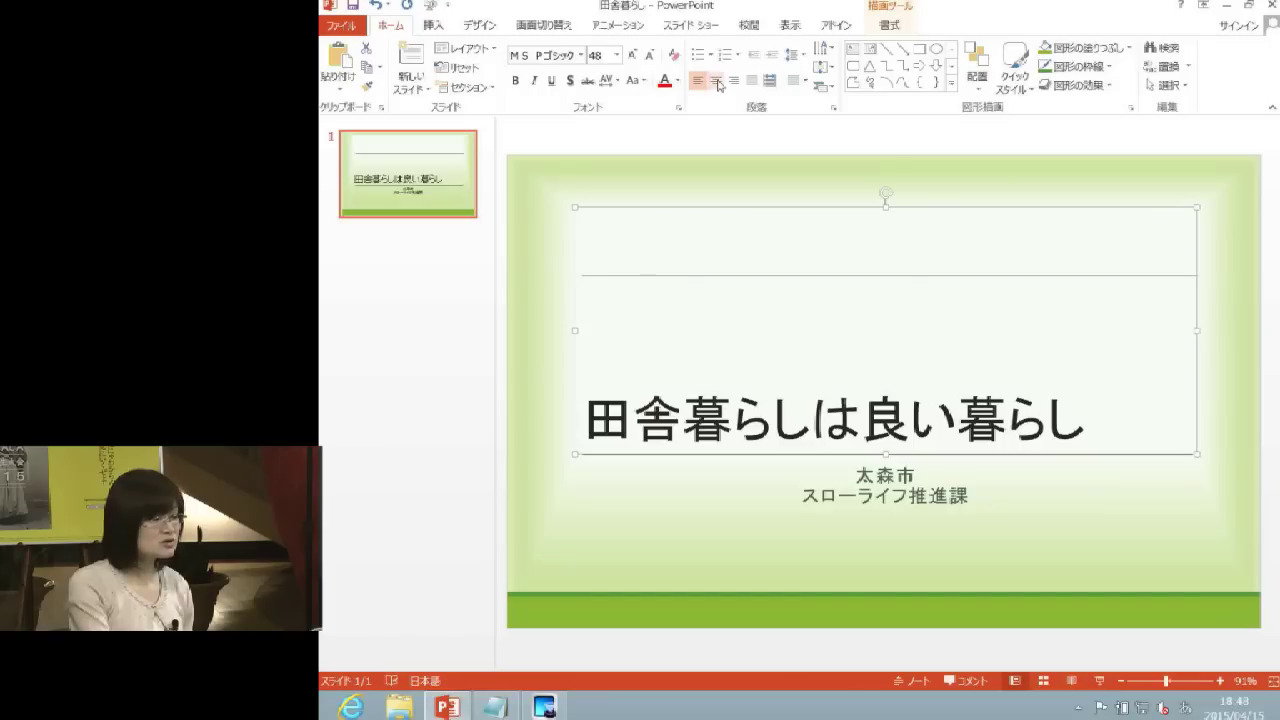
pyautogui.click(716, 80)
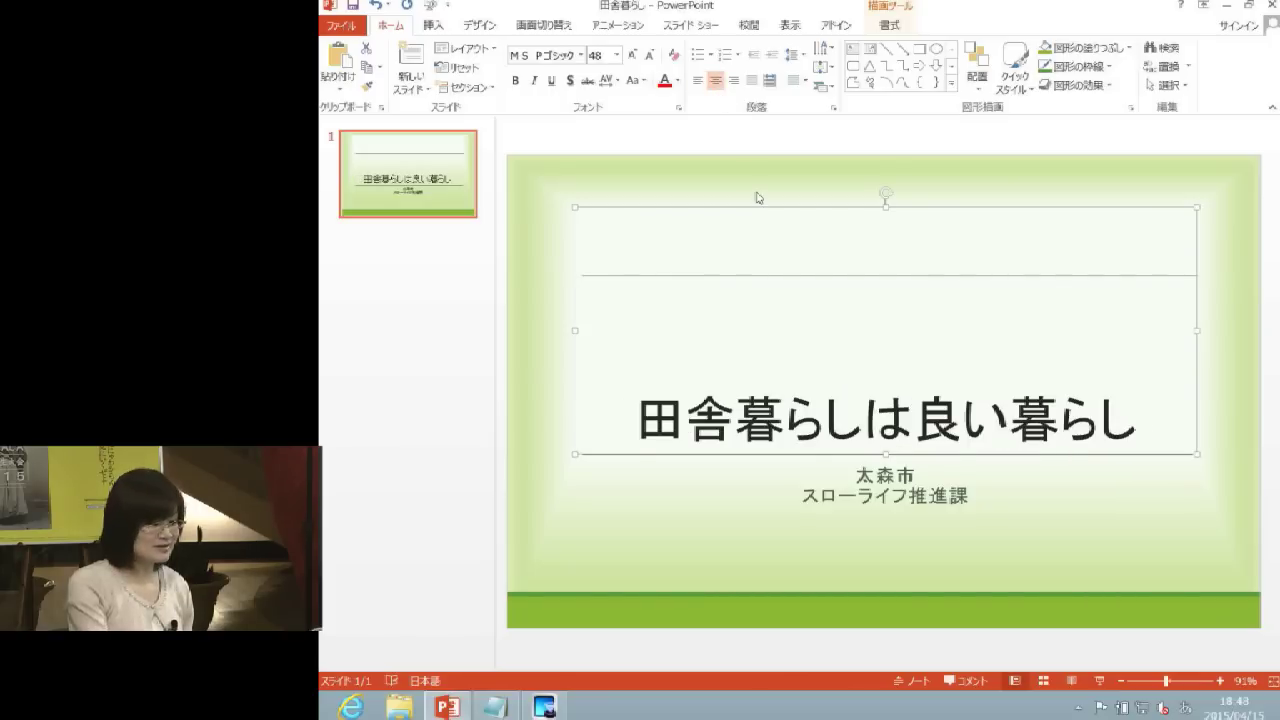
pyautogui.click(638, 536)
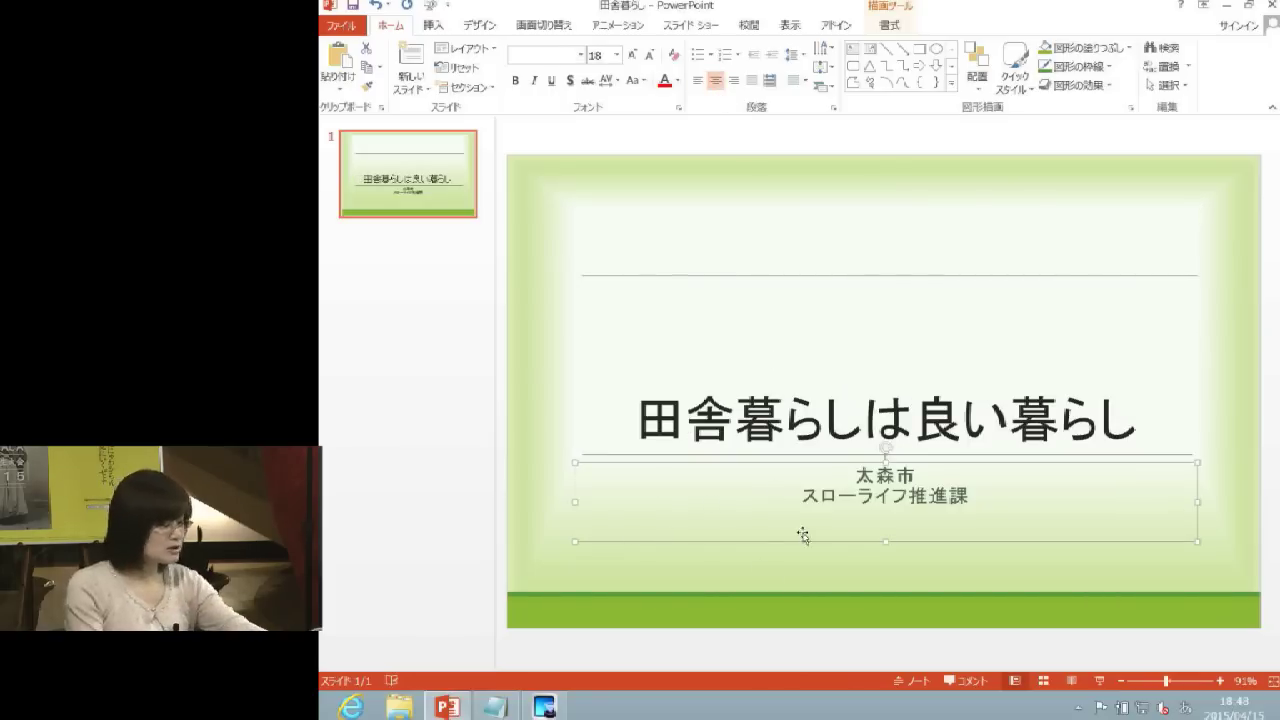
# Enlarge the 太森市 / スローライフ推進課 subtitle by two font-size increments
pyautogui.click(866, 566)
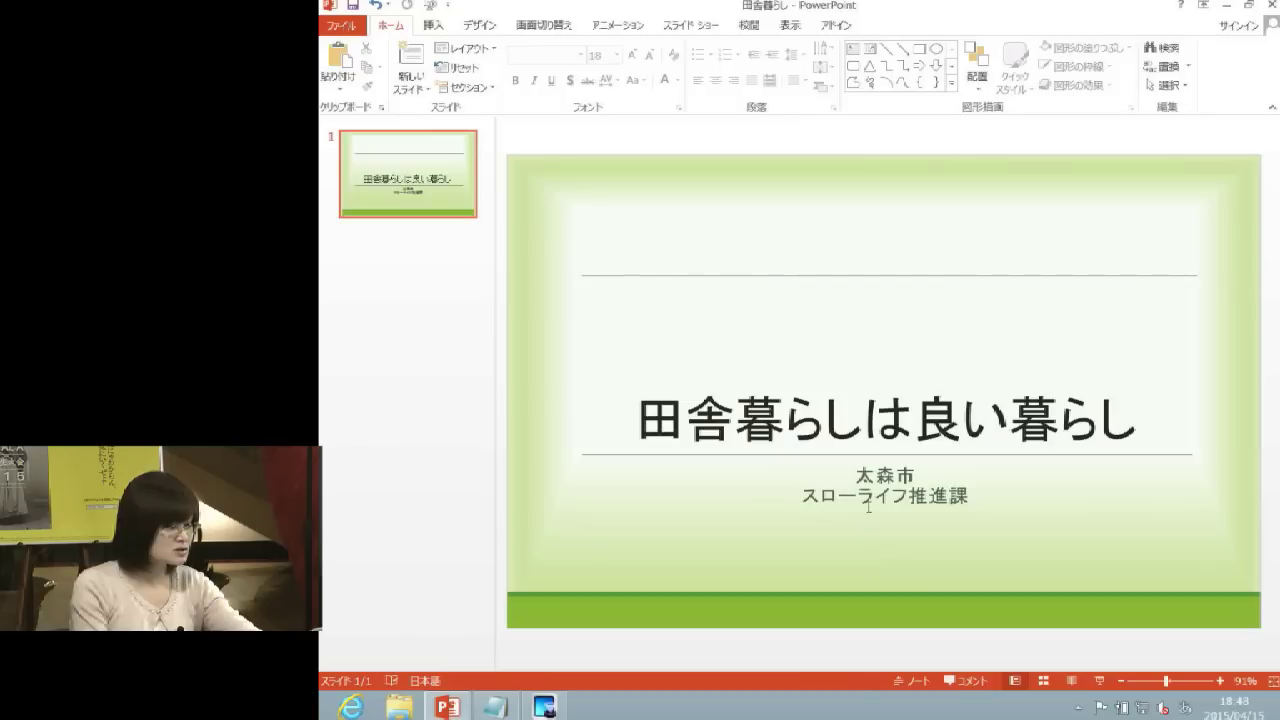
pyautogui.click(868, 506)
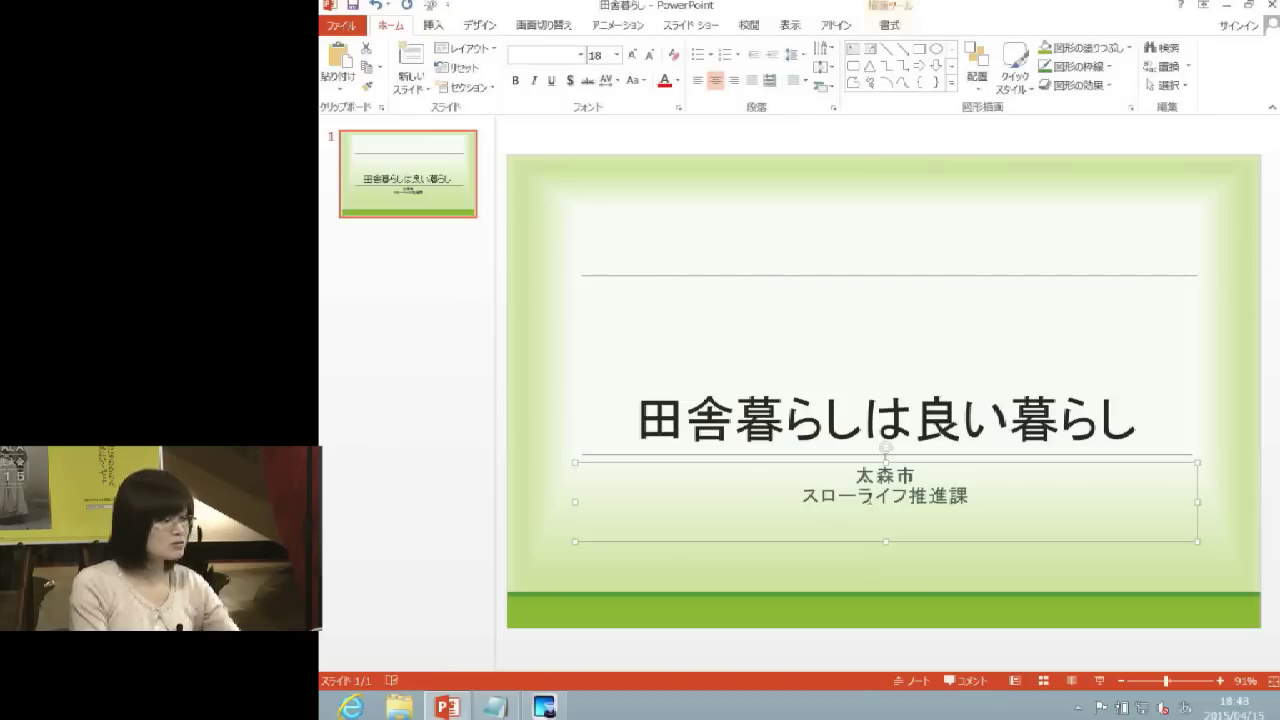
pyautogui.click(632, 56)
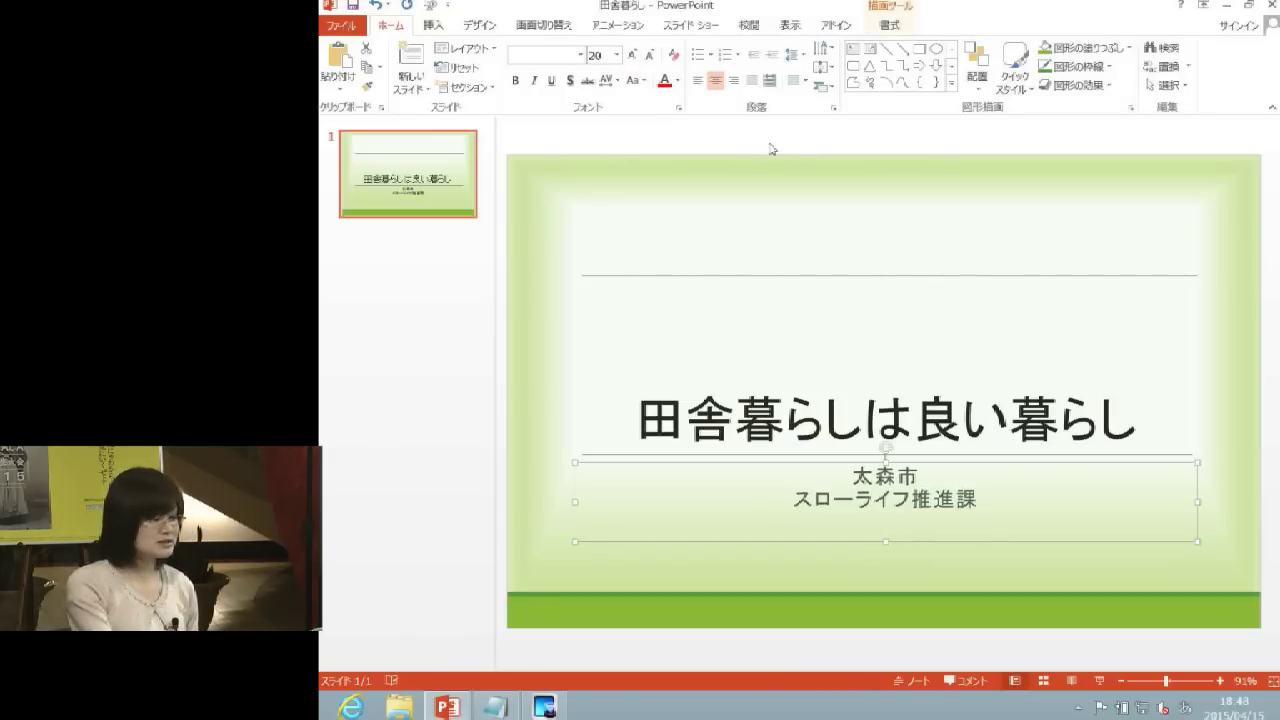
pyautogui.click(848, 218)
pyautogui.click(670, 518)
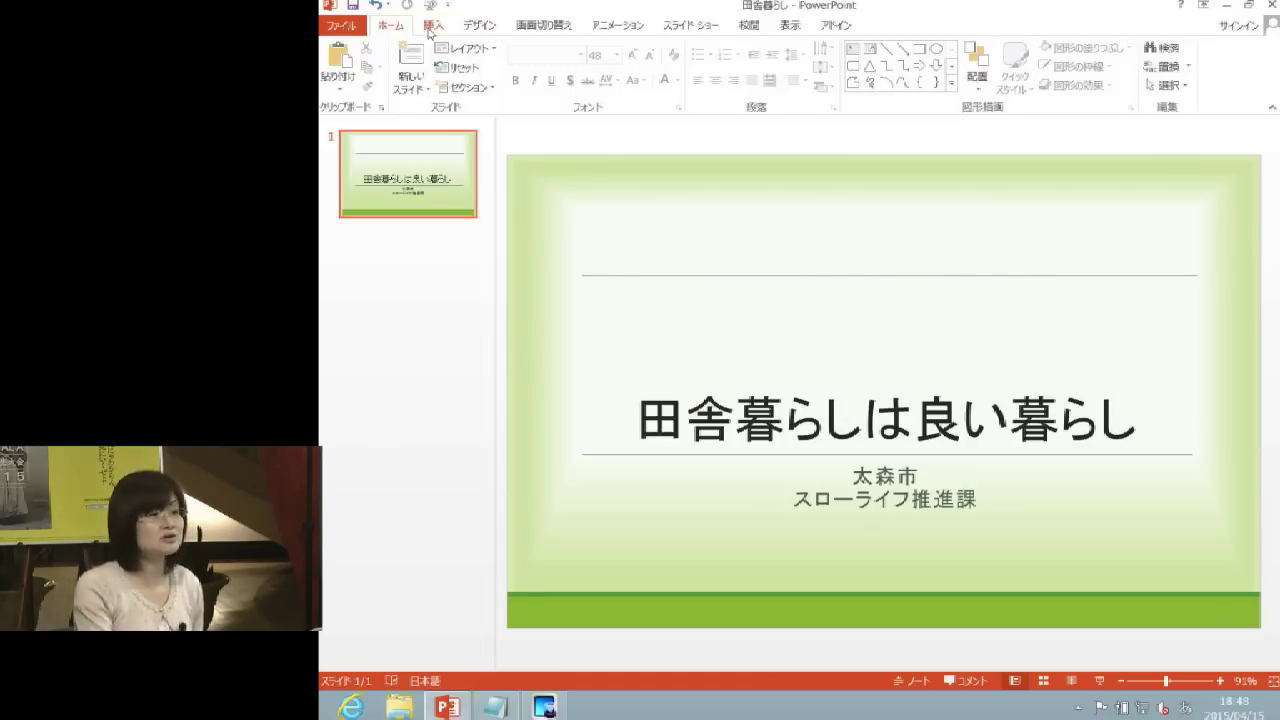
# Add a text box reading ふるさと回帰 above the title and drag it to the upper right
pyautogui.click(430, 30)
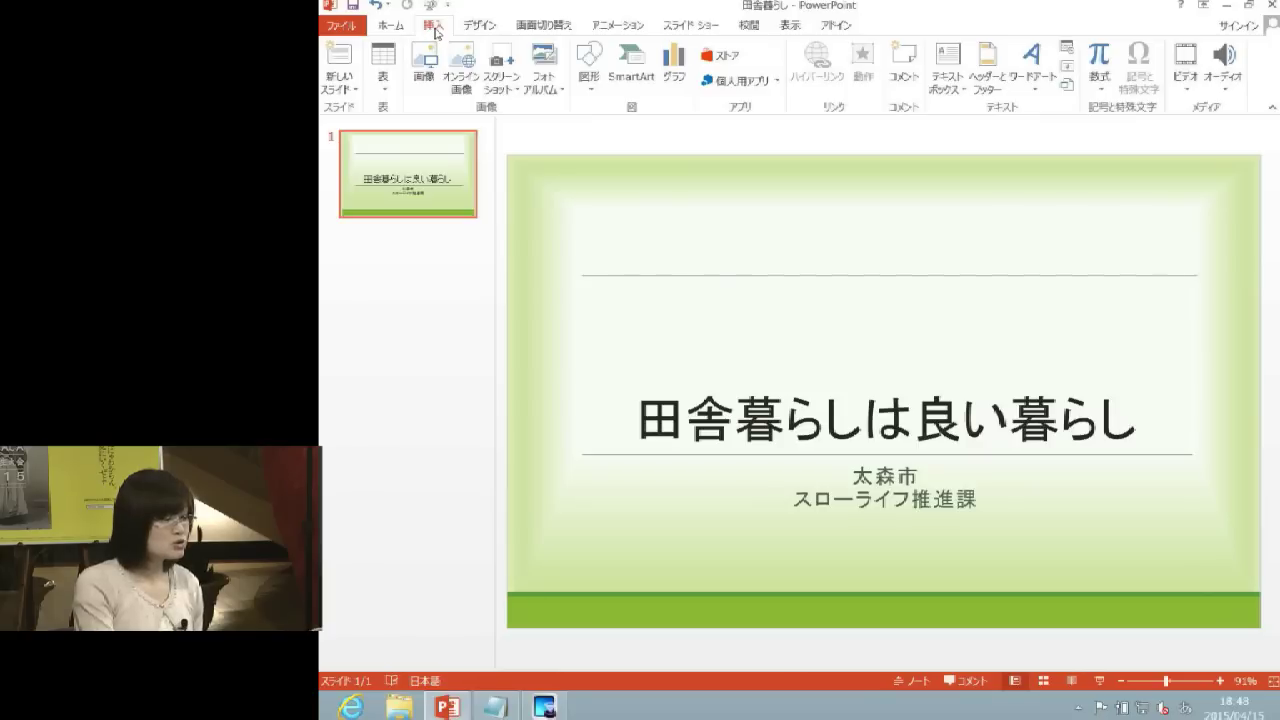
pyautogui.click(948, 64)
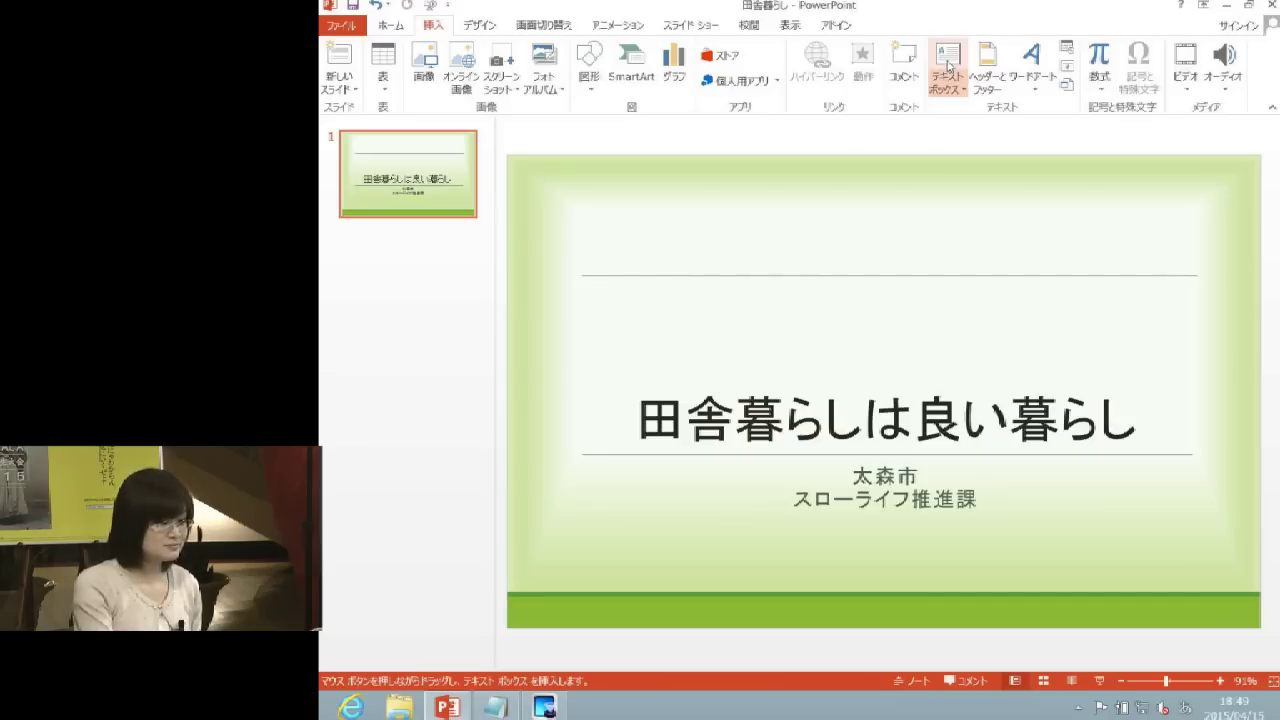
pyautogui.click(922, 219)
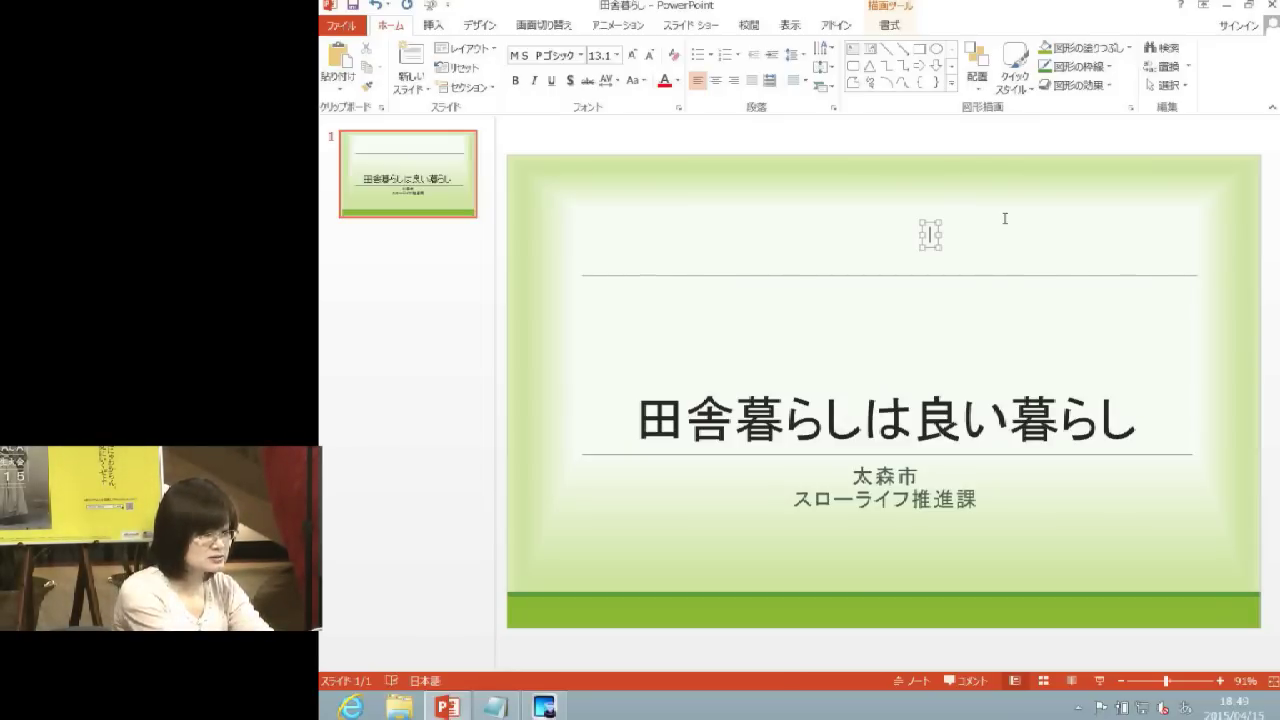
pyautogui.write('ふるさときっ')
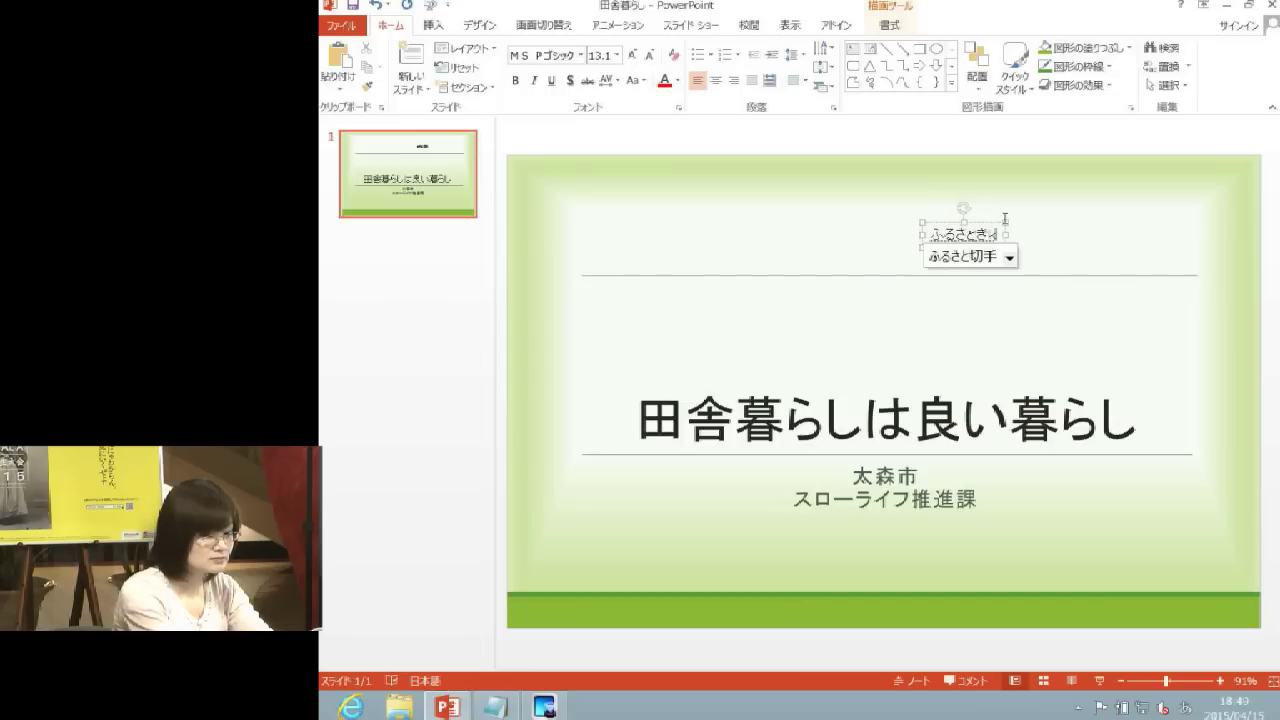
pyautogui.write('i')
pyautogui.press('space')
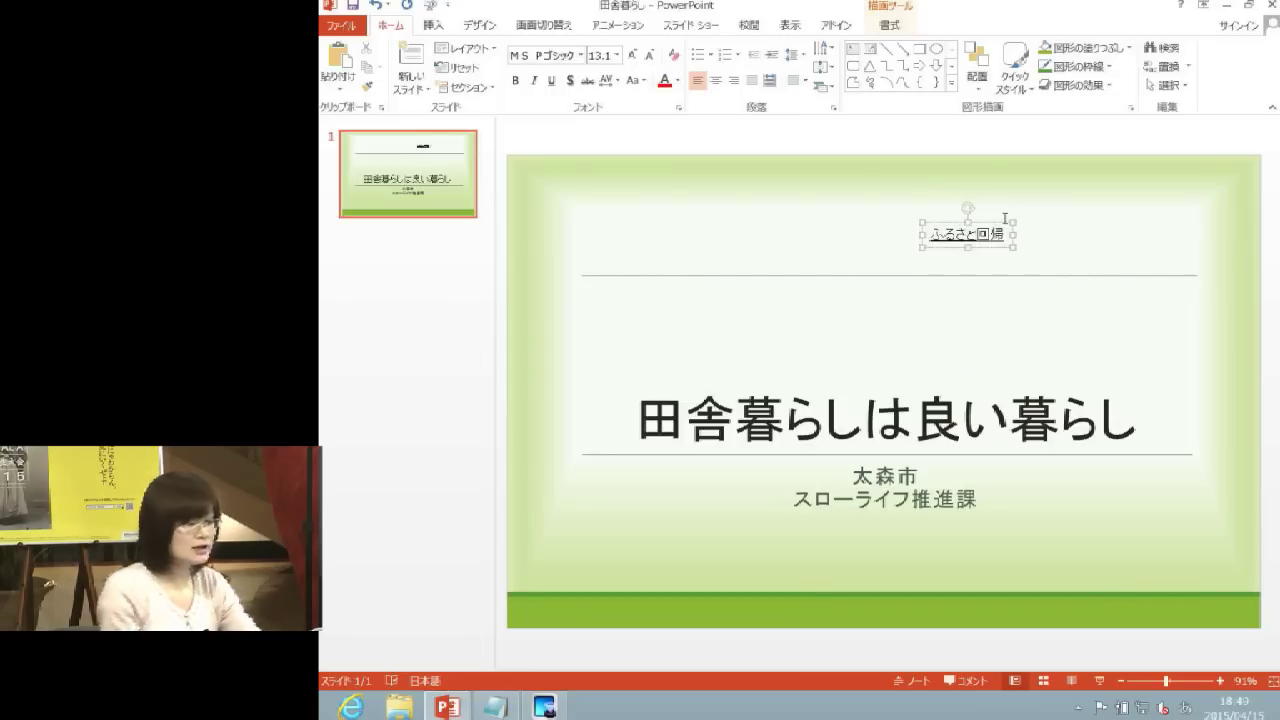
pyautogui.press('Return')
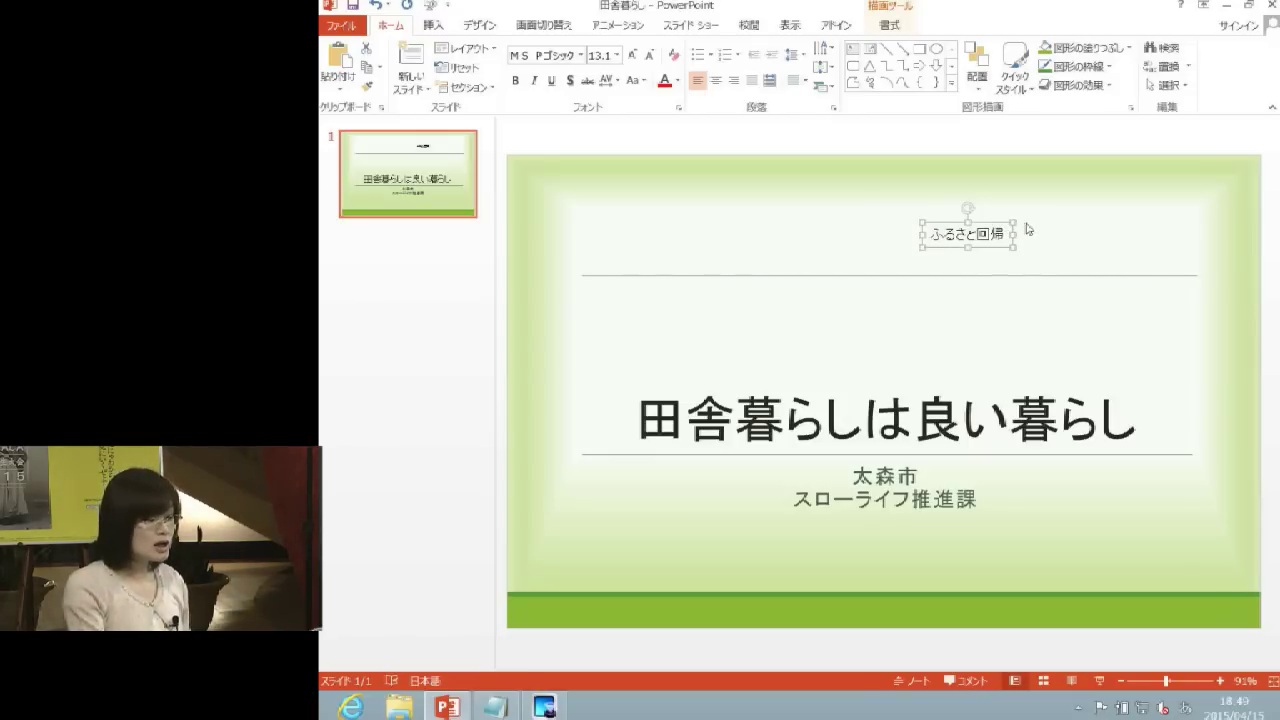
pyautogui.moveTo(999, 221); pyautogui.dragTo(1034, 224)
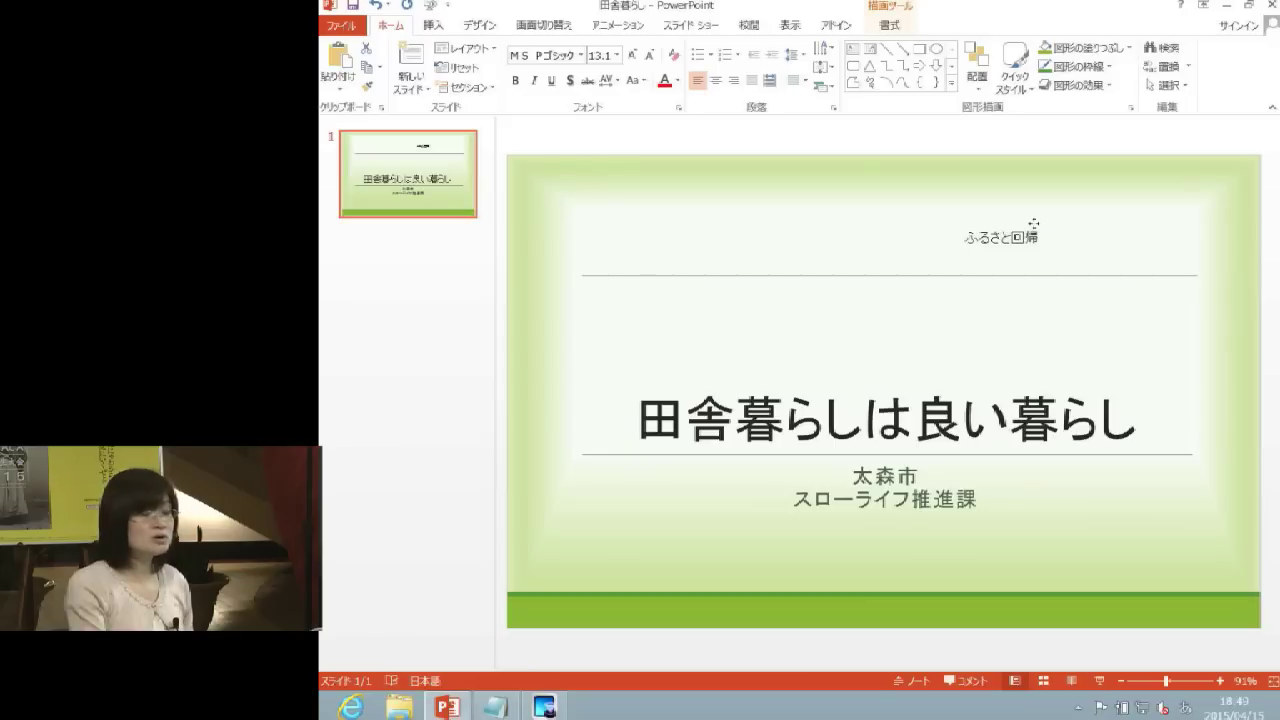
pyautogui.moveTo(1034, 224); pyautogui.dragTo(1143, 226)
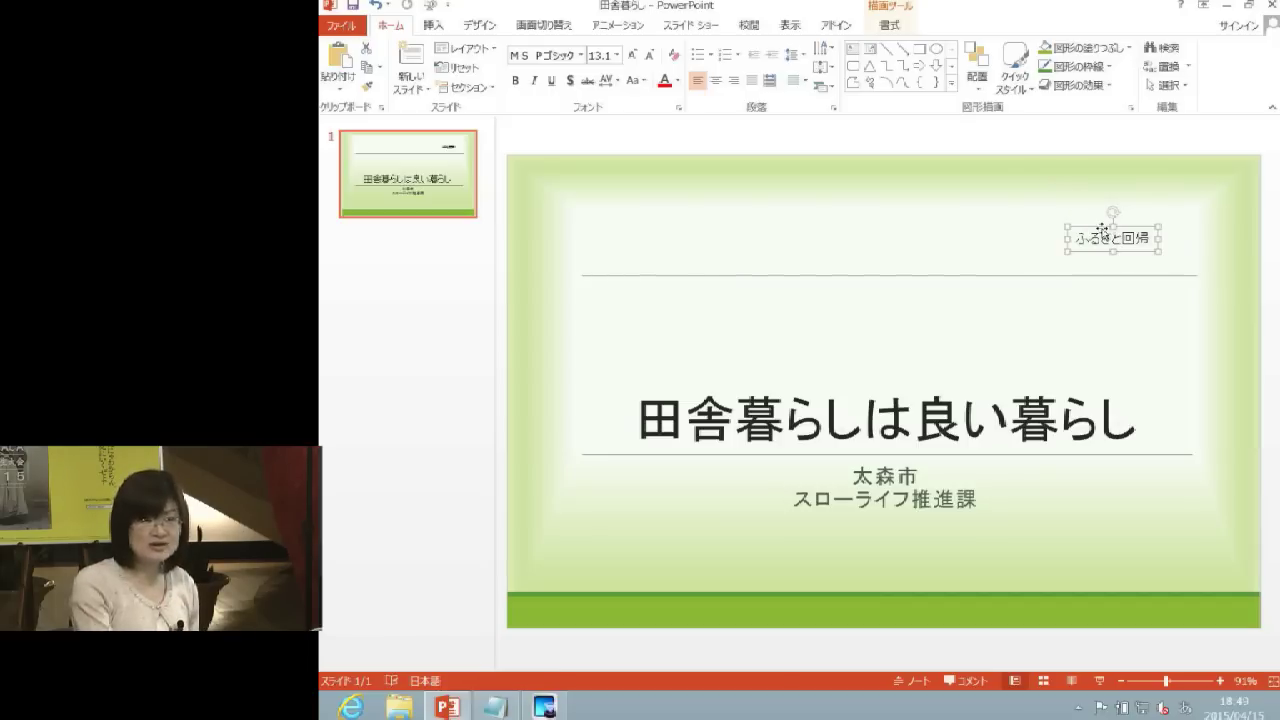
# Position the ふるさと回帰 label at 20 cm horizontal and 3 cm vertical
pyautogui.click(889, 25)
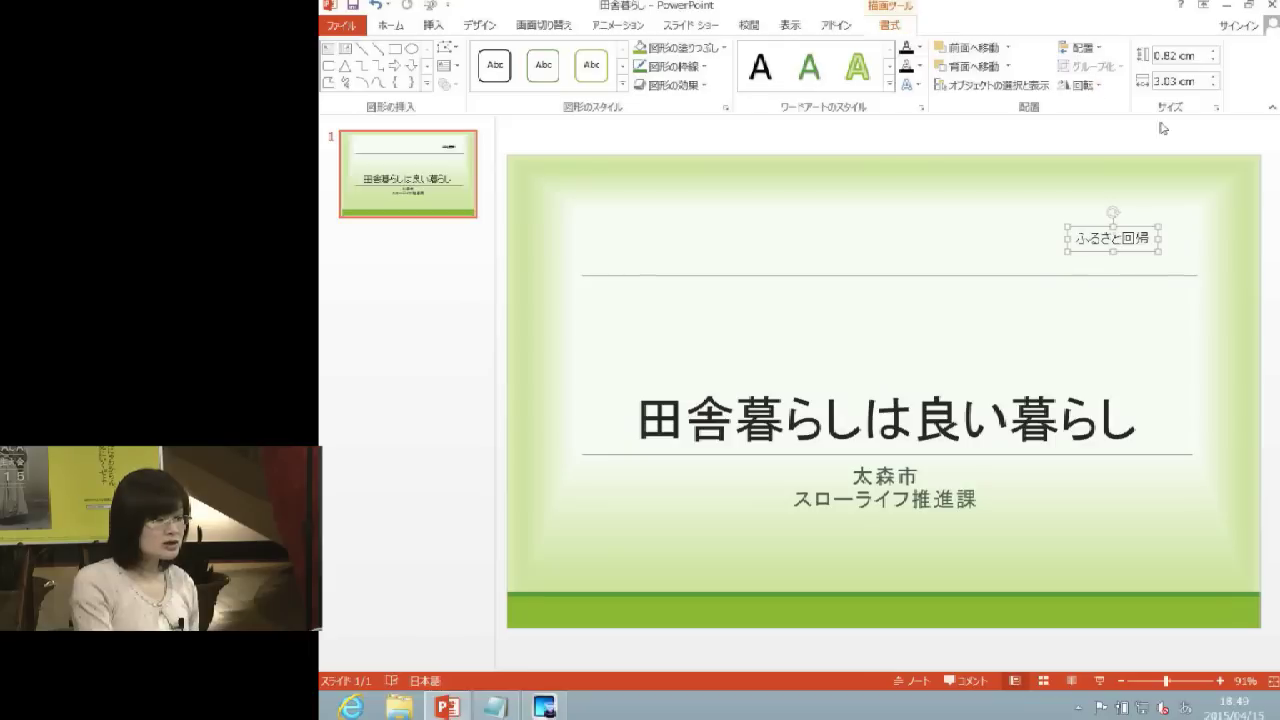
pyautogui.click(1217, 109)
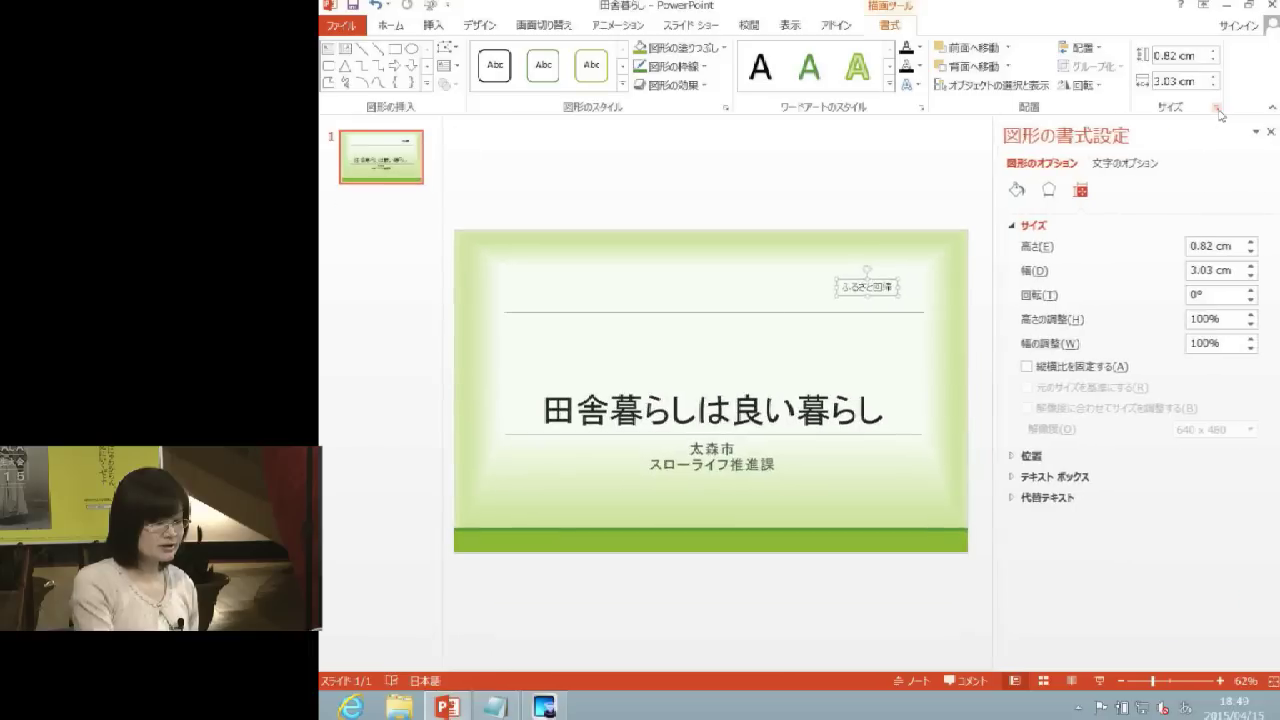
pyautogui.click(1045, 457)
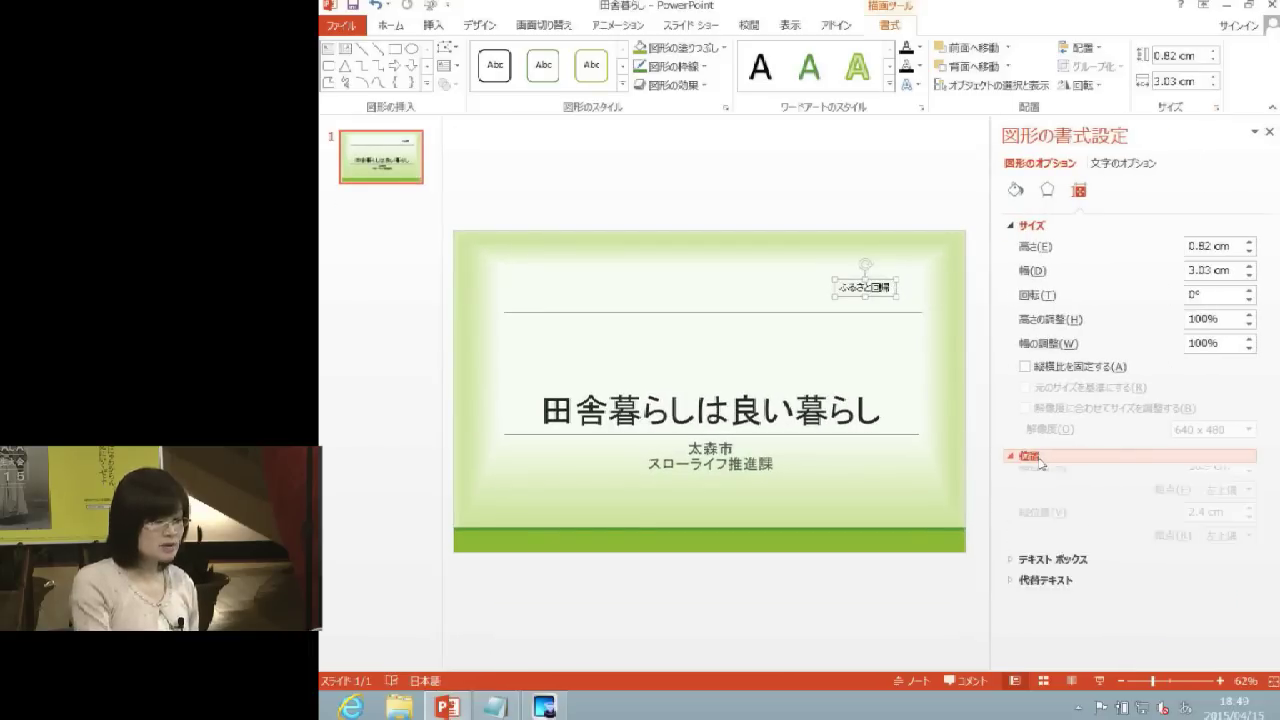
pyautogui.moveTo(1237, 477); pyautogui.dragTo(1186, 477)
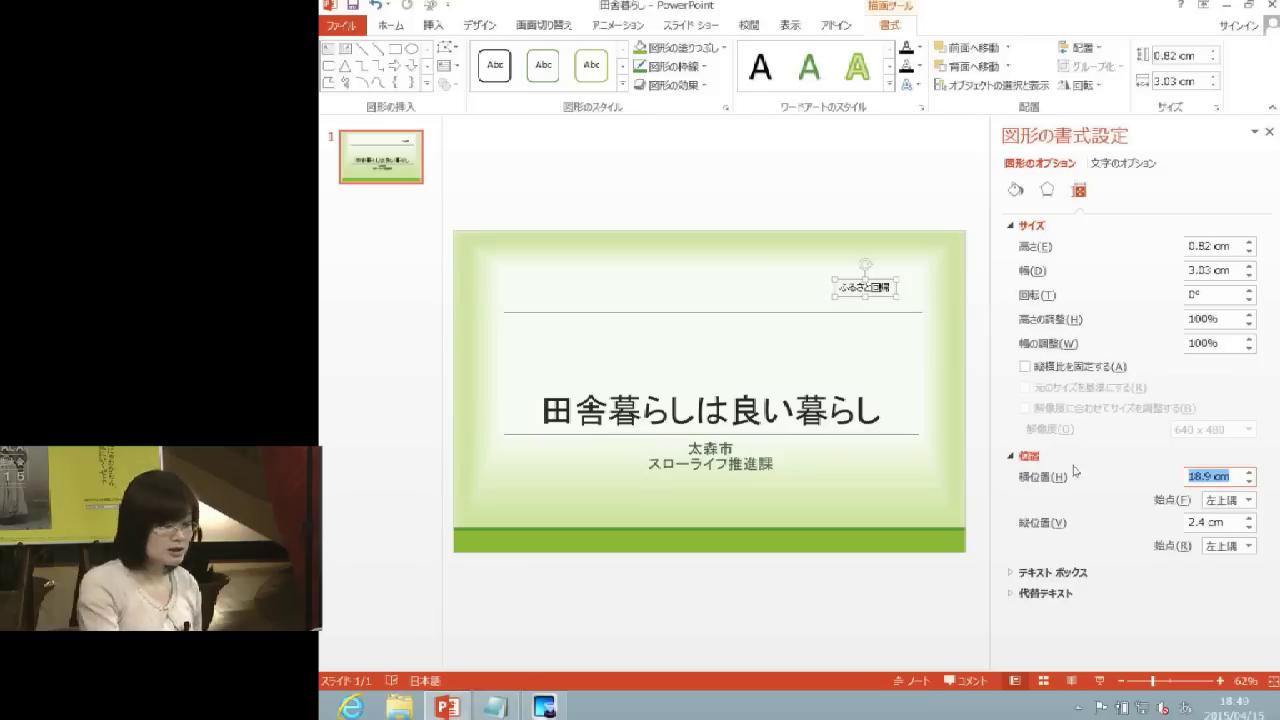
pyautogui.write('20')
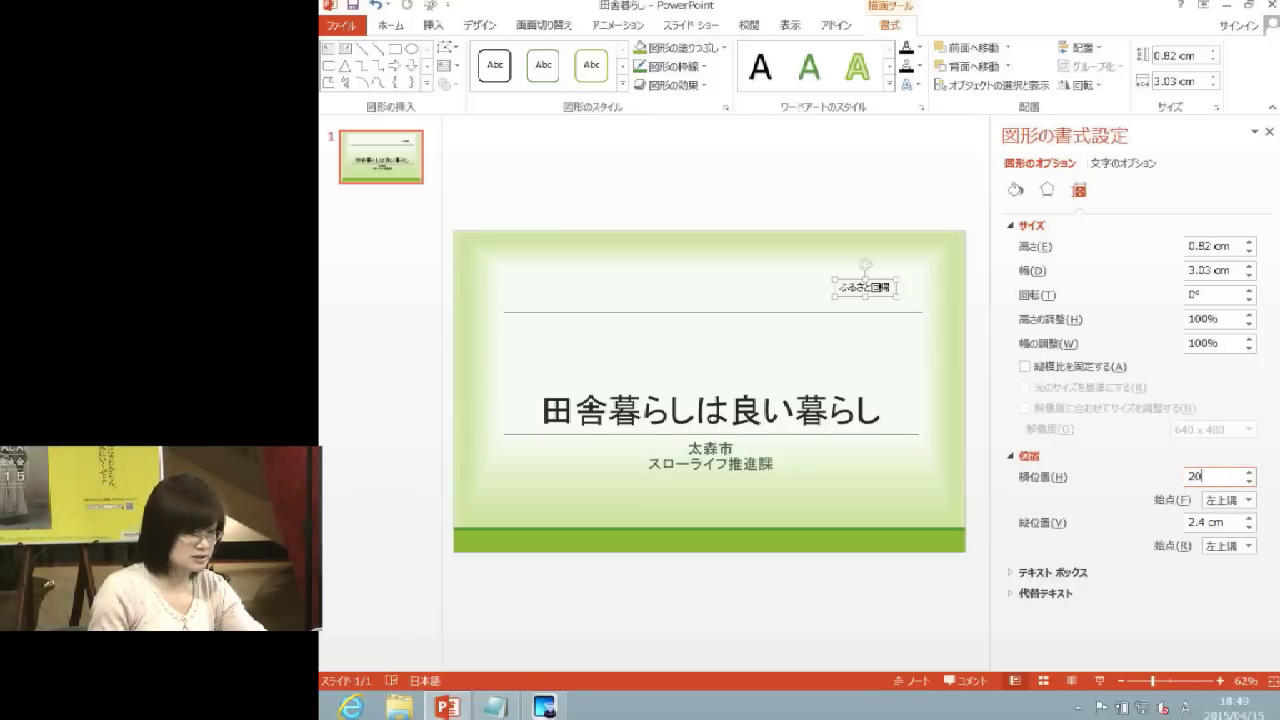
pyautogui.press('Tab')
pyautogui.moveTo(1232, 521); pyautogui.dragTo(1188, 521)
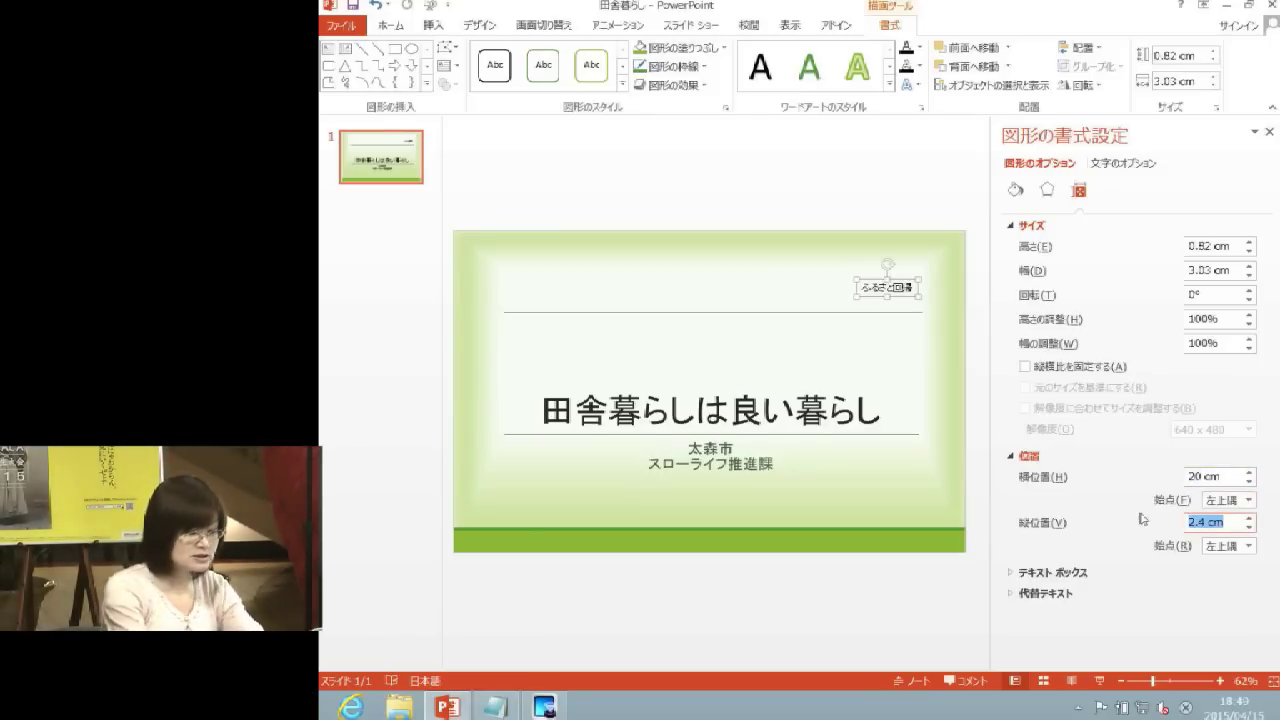
pyautogui.write('3')
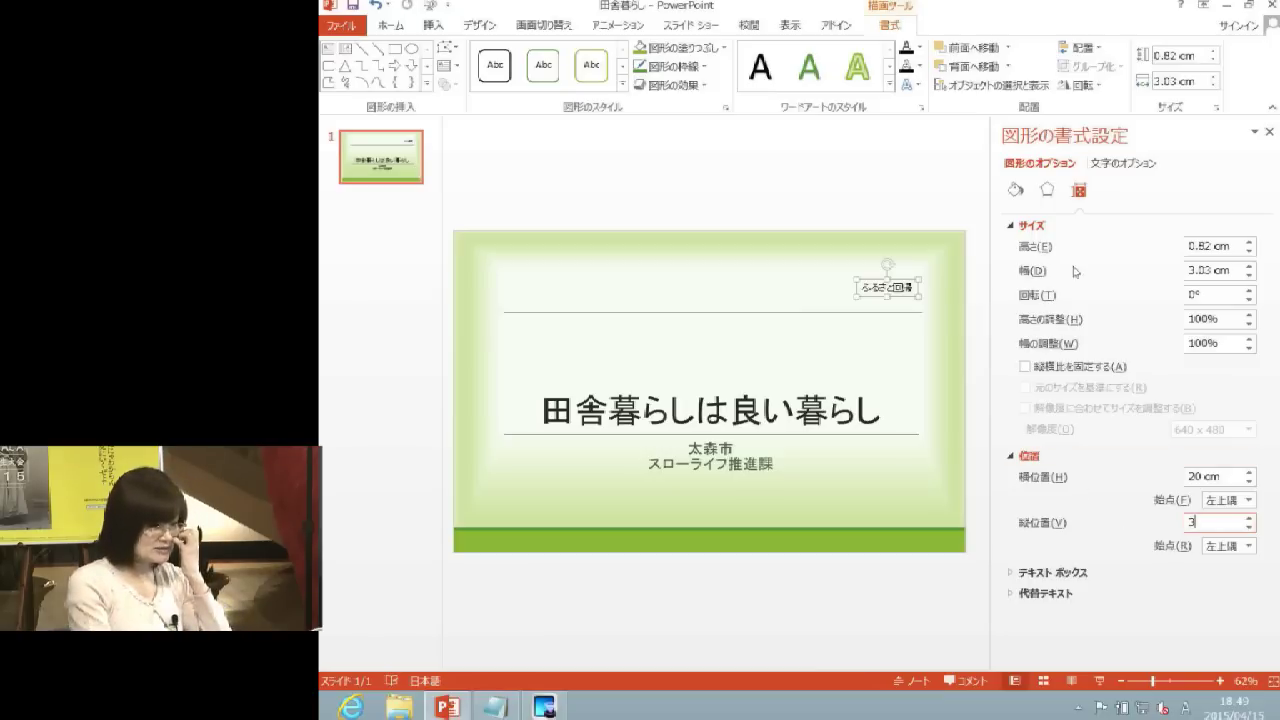
pyautogui.press('Return')
pyautogui.press('Escape')
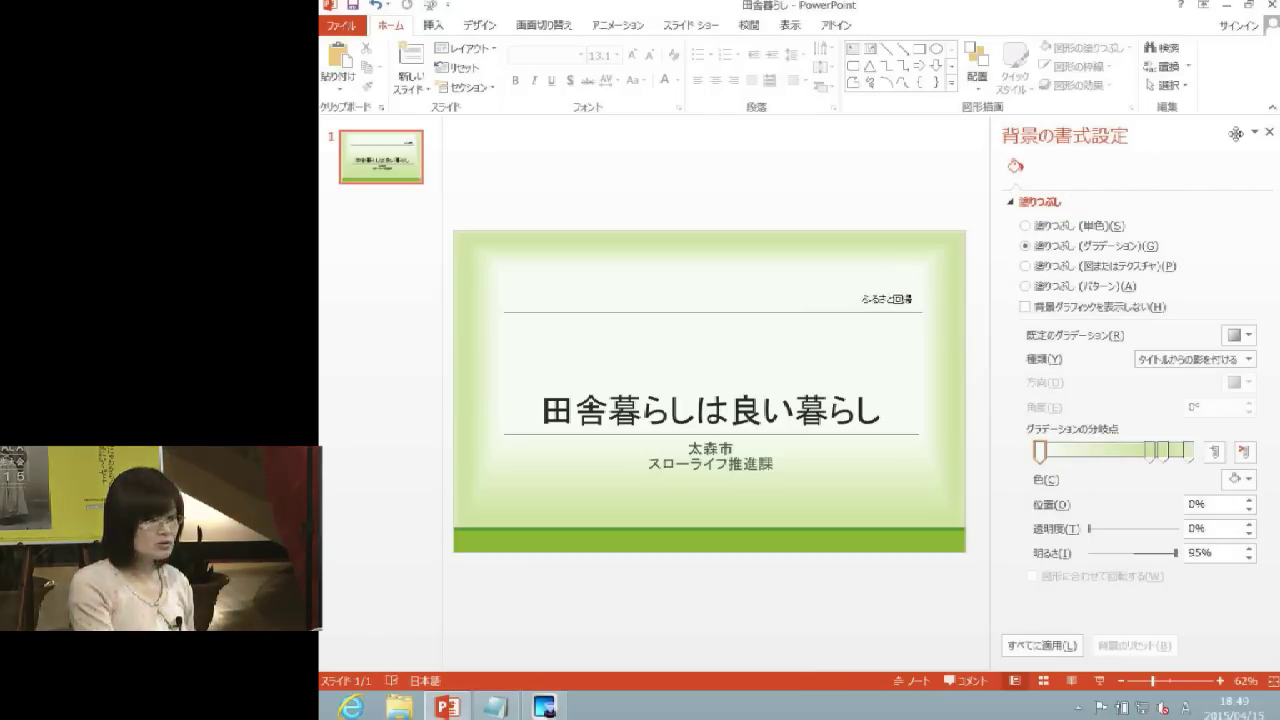
# Close the Format Background pane
pyautogui.click(1269, 132)
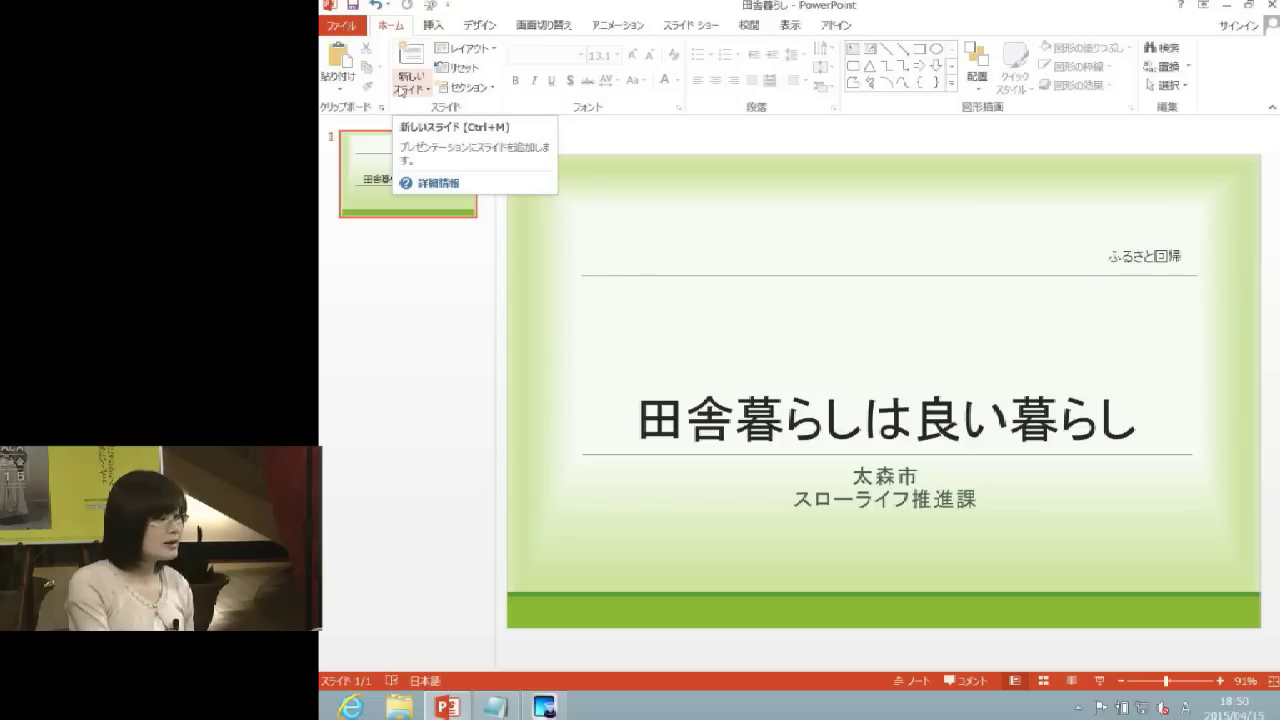
# Choose Slides from Outline and select the 田舎暮らし Word document on the Desktop
pyautogui.click(414, 93)
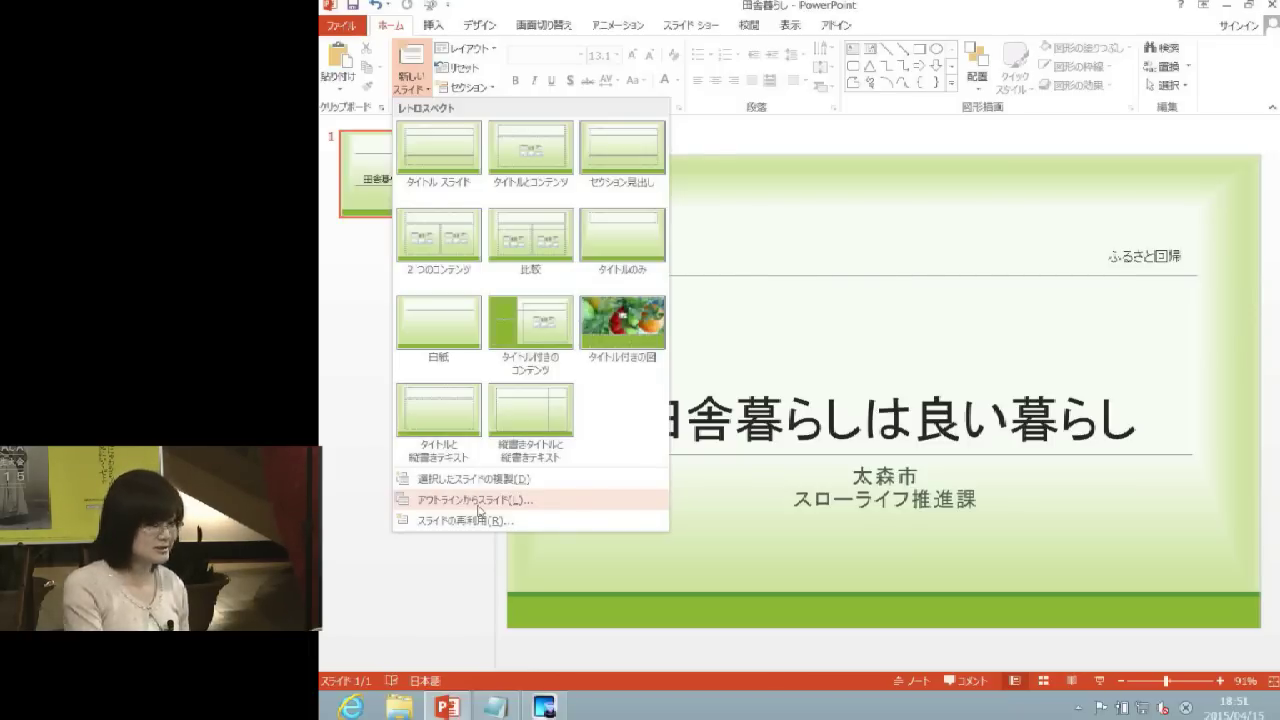
pyautogui.click(478, 505)
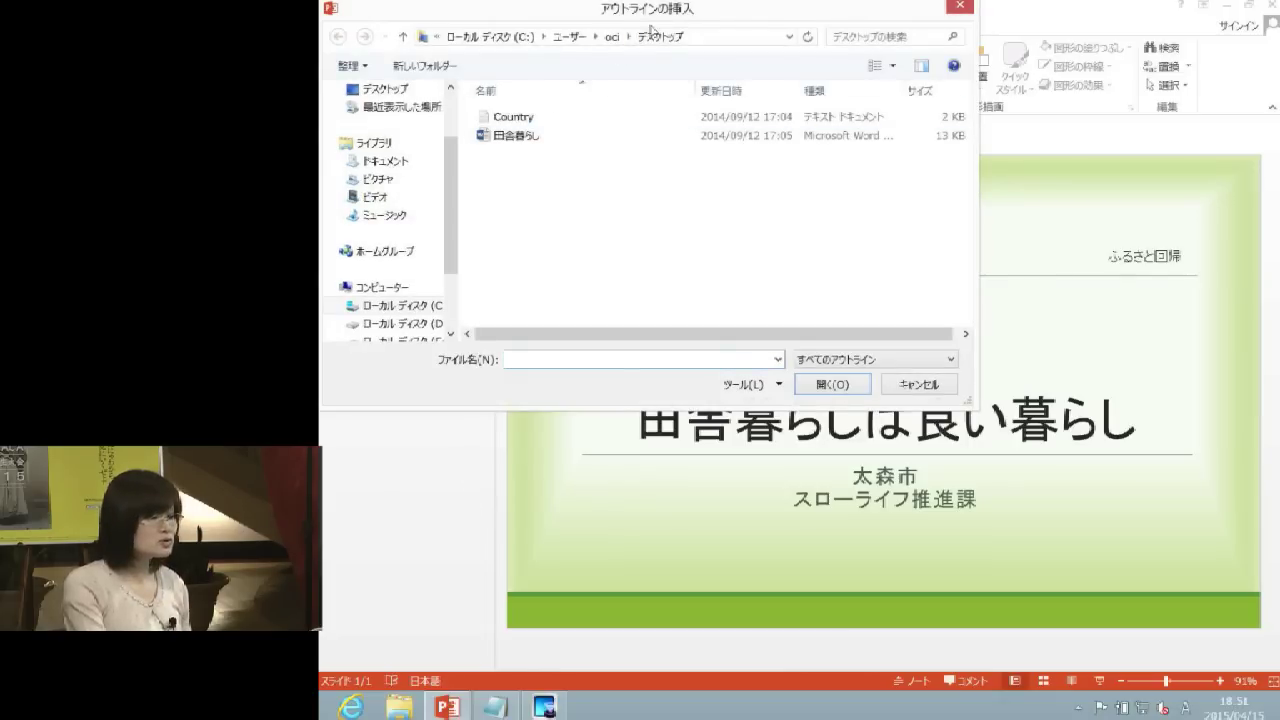
pyautogui.click(520, 140)
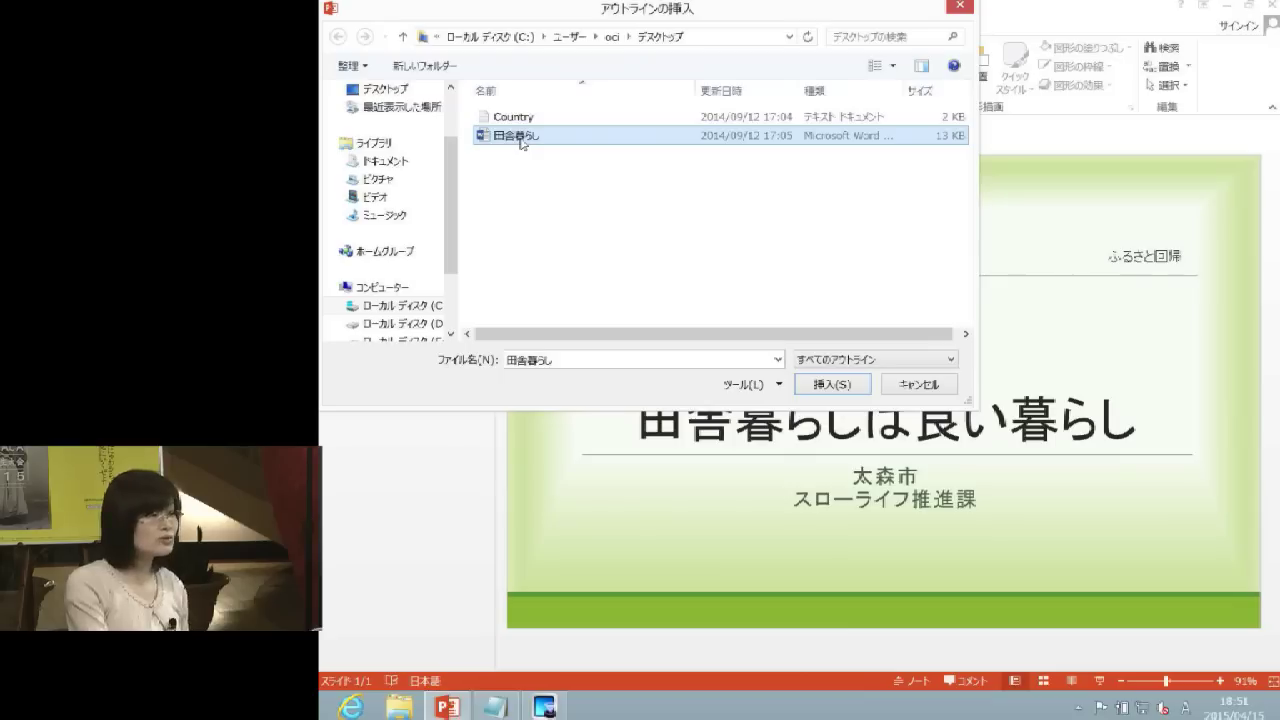
# Insert the 田舎暮らし outline as slide 2, 太森市への移住者の年代別人口比率
pyautogui.click(831, 390)
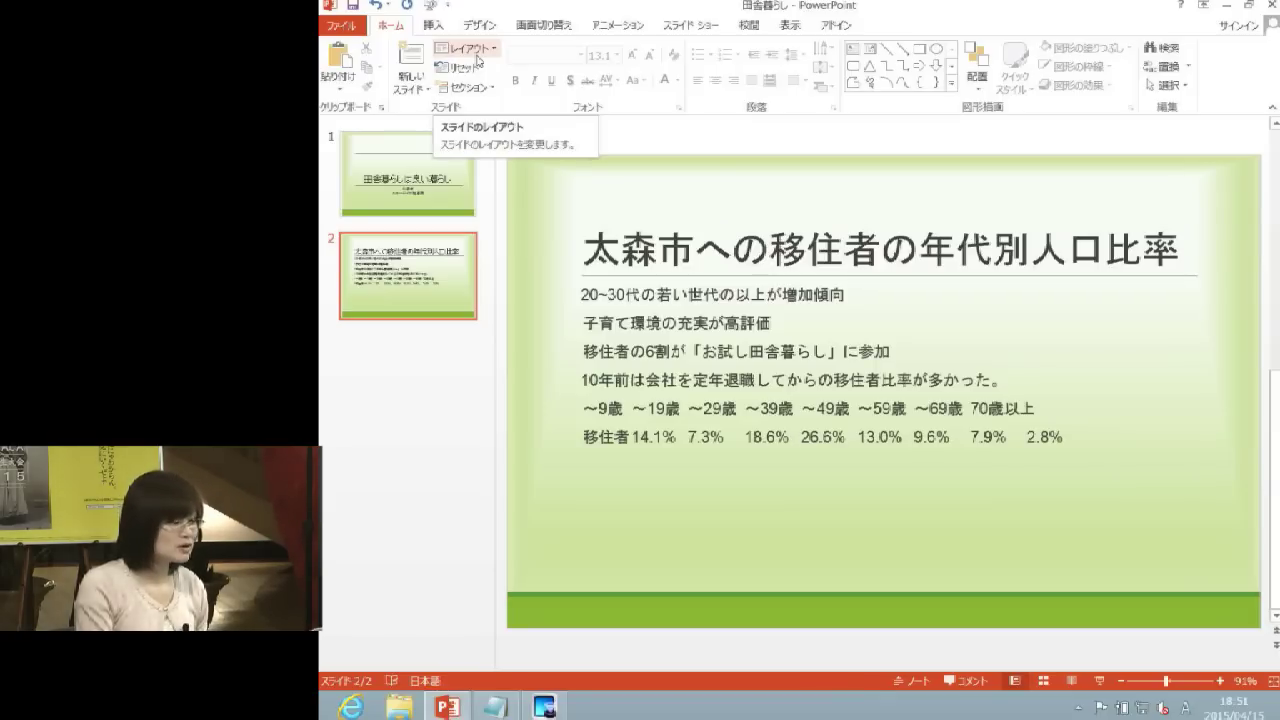
pyautogui.click(478, 60)
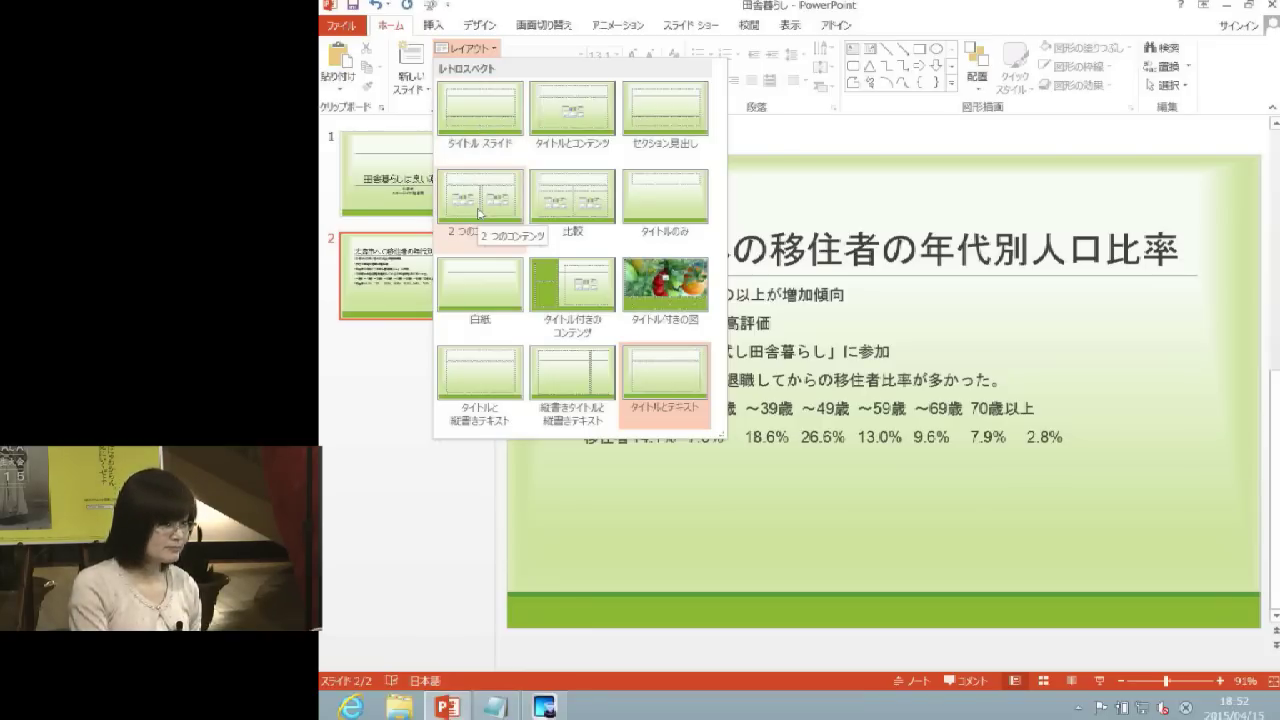
# Apply the Two Content layout to slide 2 and select the empty right placeholder
pyautogui.click(479, 213)
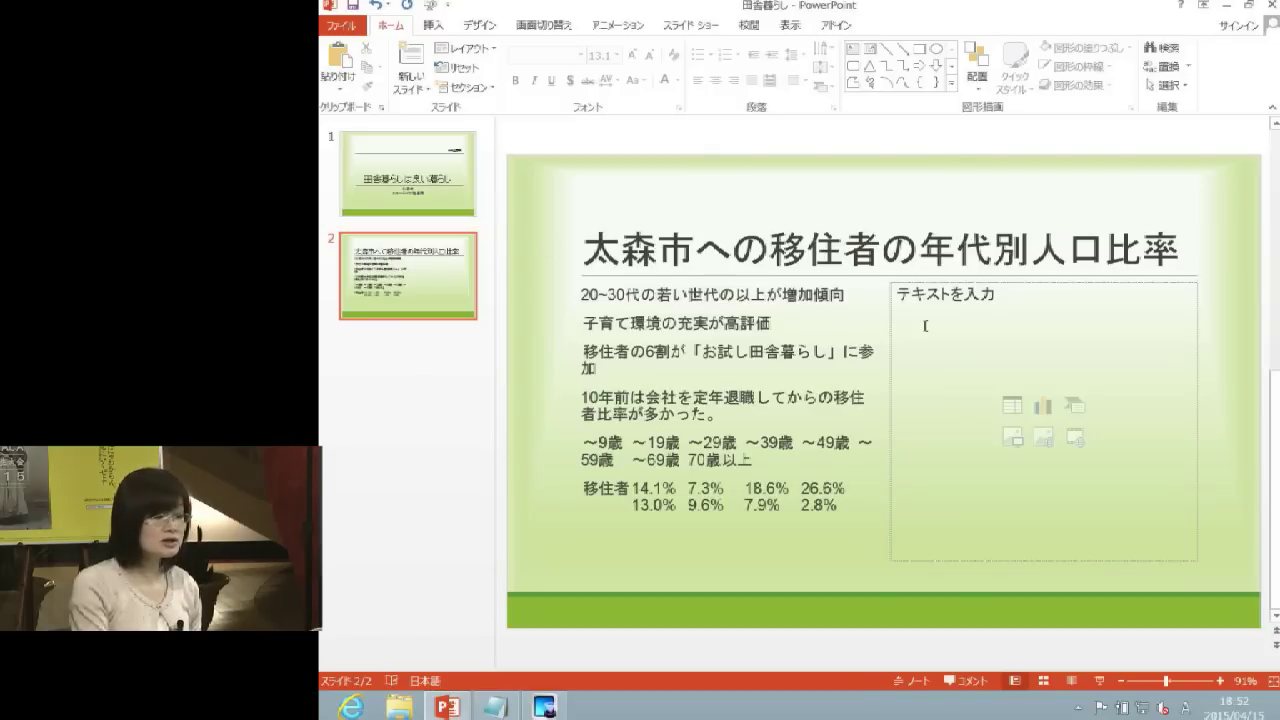
pyautogui.click(926, 325)
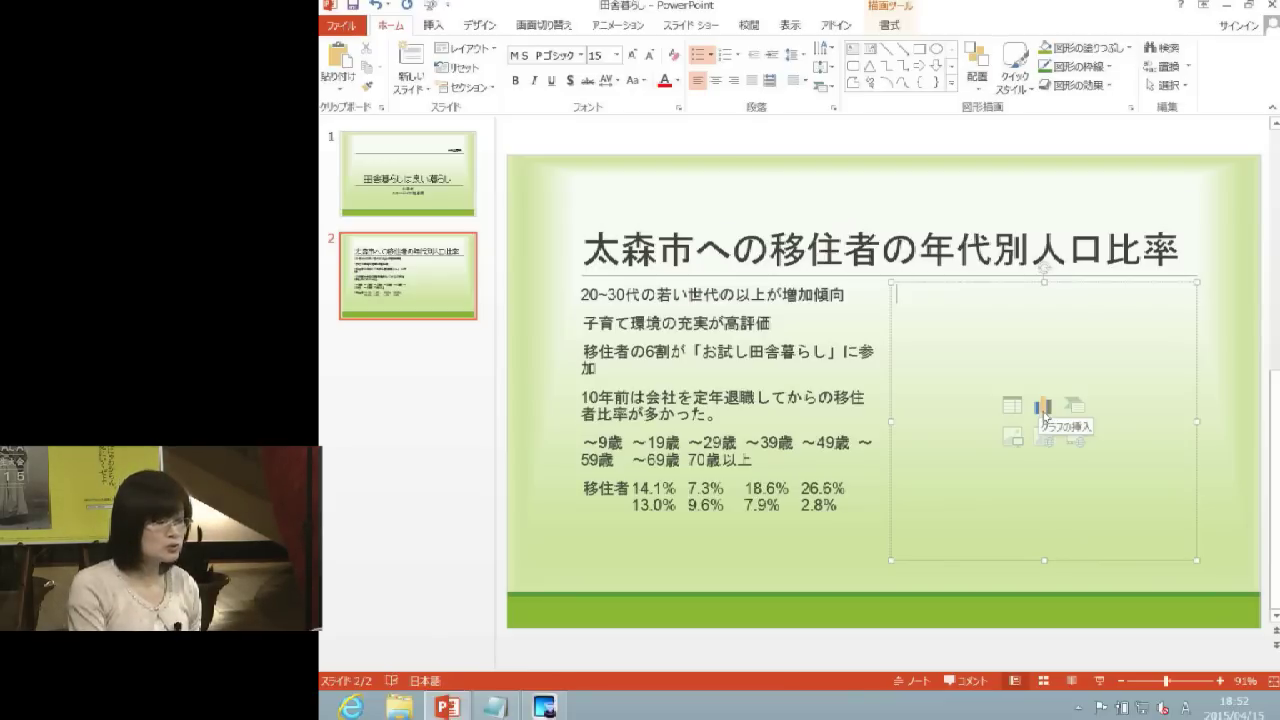
# Insert a Clustered Bar chart with sample data into slide 2's right placeholder
pyautogui.click(1043, 408)
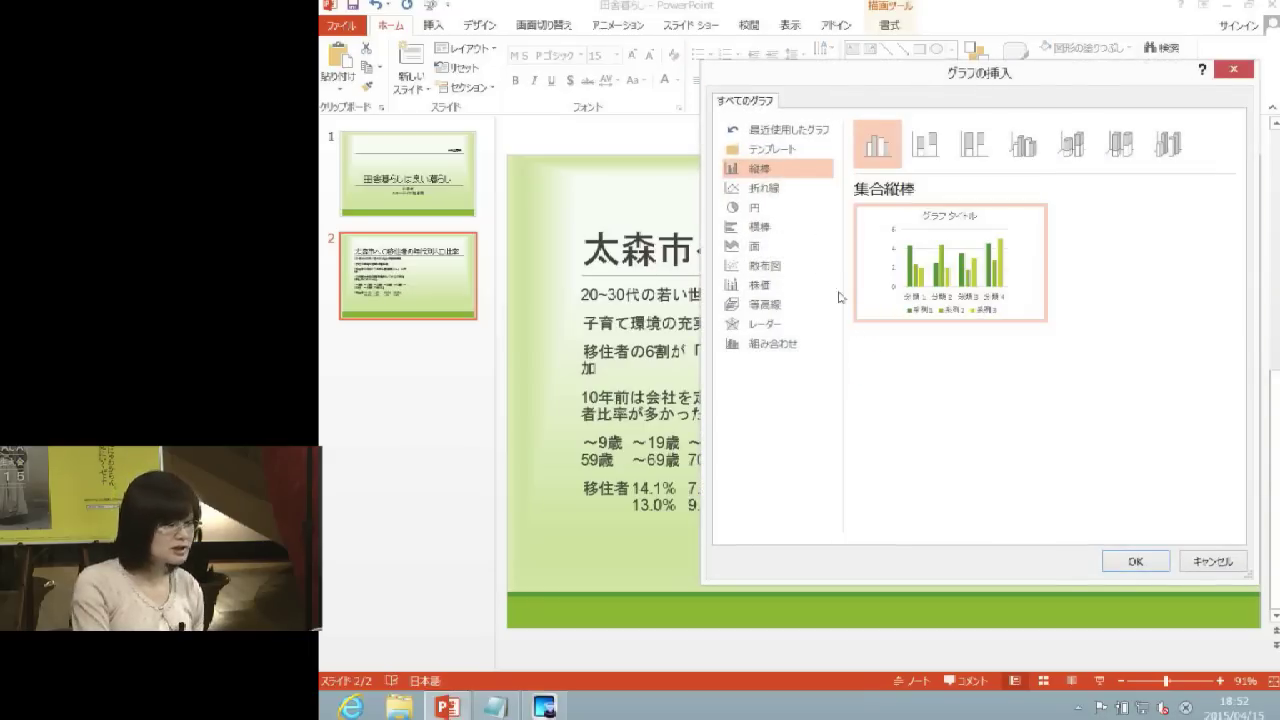
pyautogui.click(790, 232)
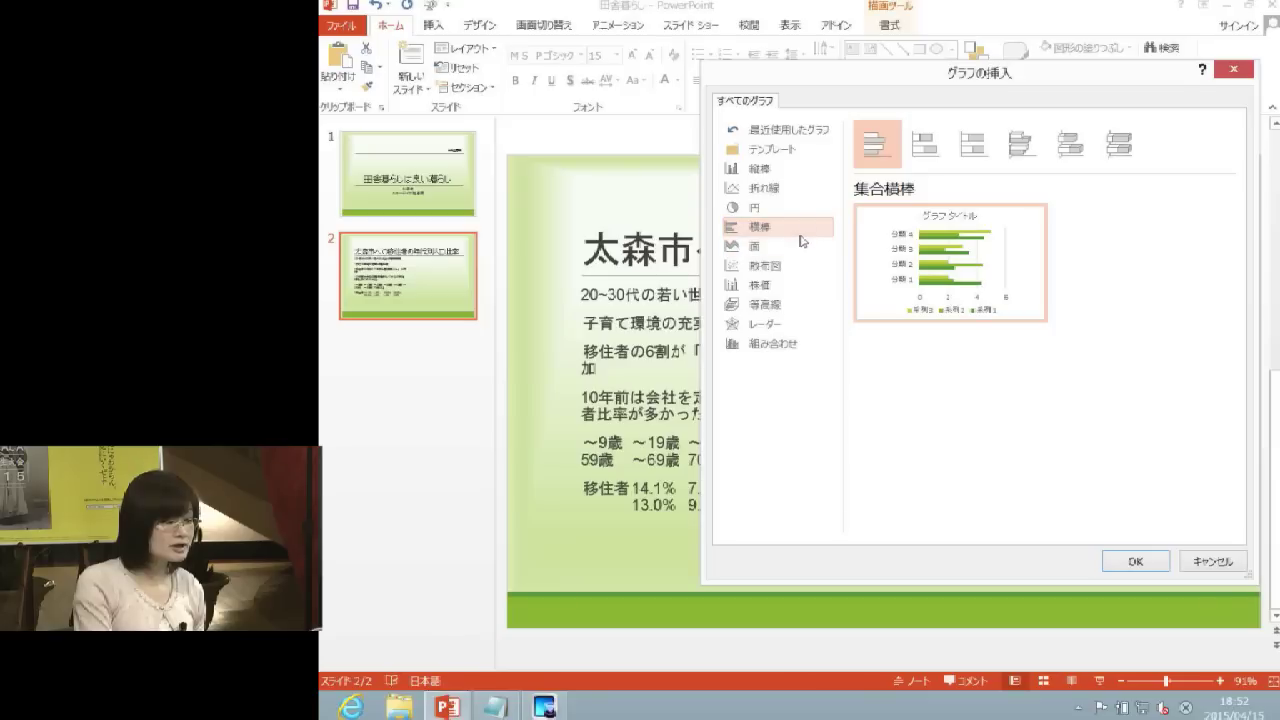
pyautogui.click(1136, 562)
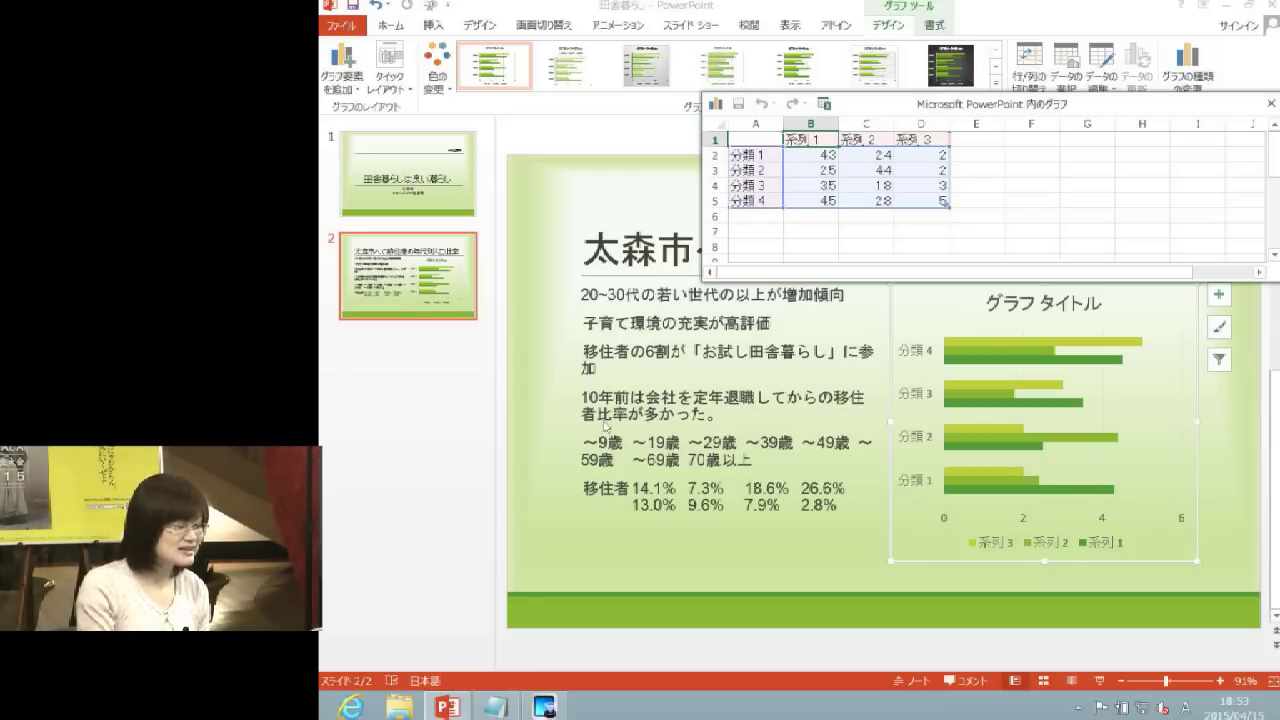
# Move the age-group lines from the slide text into row 1 of the chart data, starting at B1
pyautogui.click(588, 447)
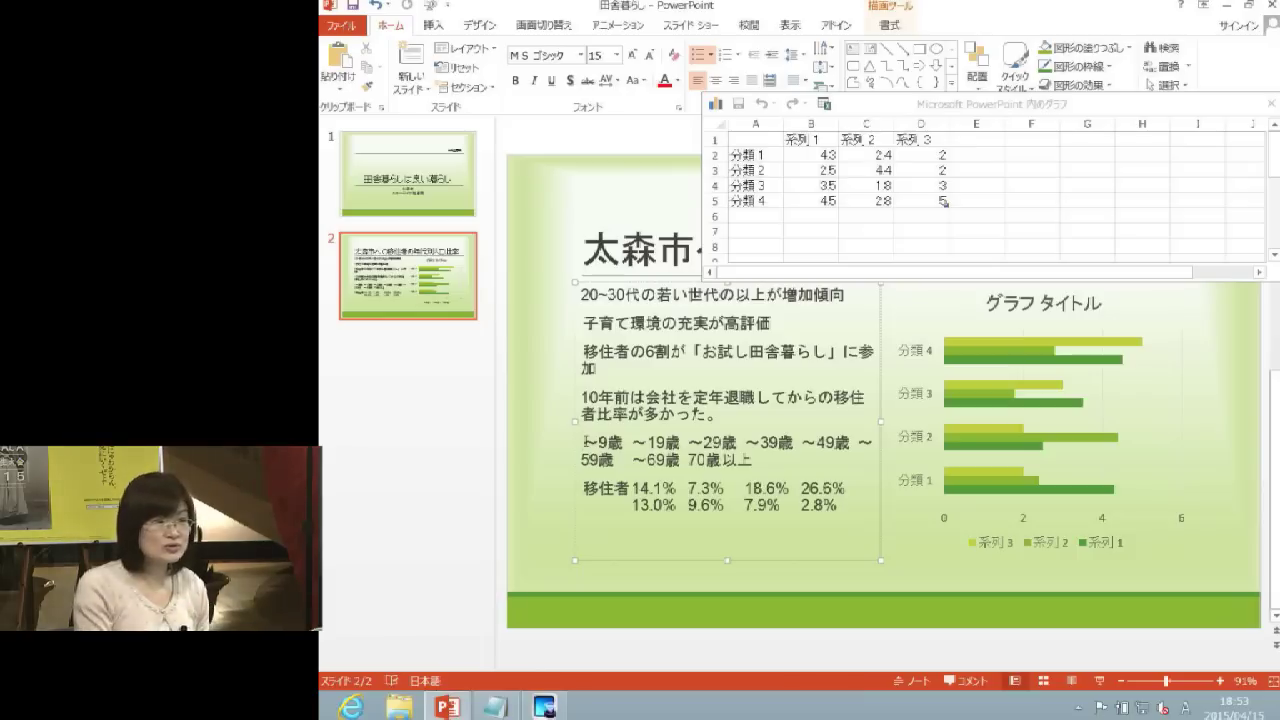
pyautogui.moveTo(588, 441); pyautogui.dragTo(743, 468)
pyautogui.hotkey('ctrl', 'c')
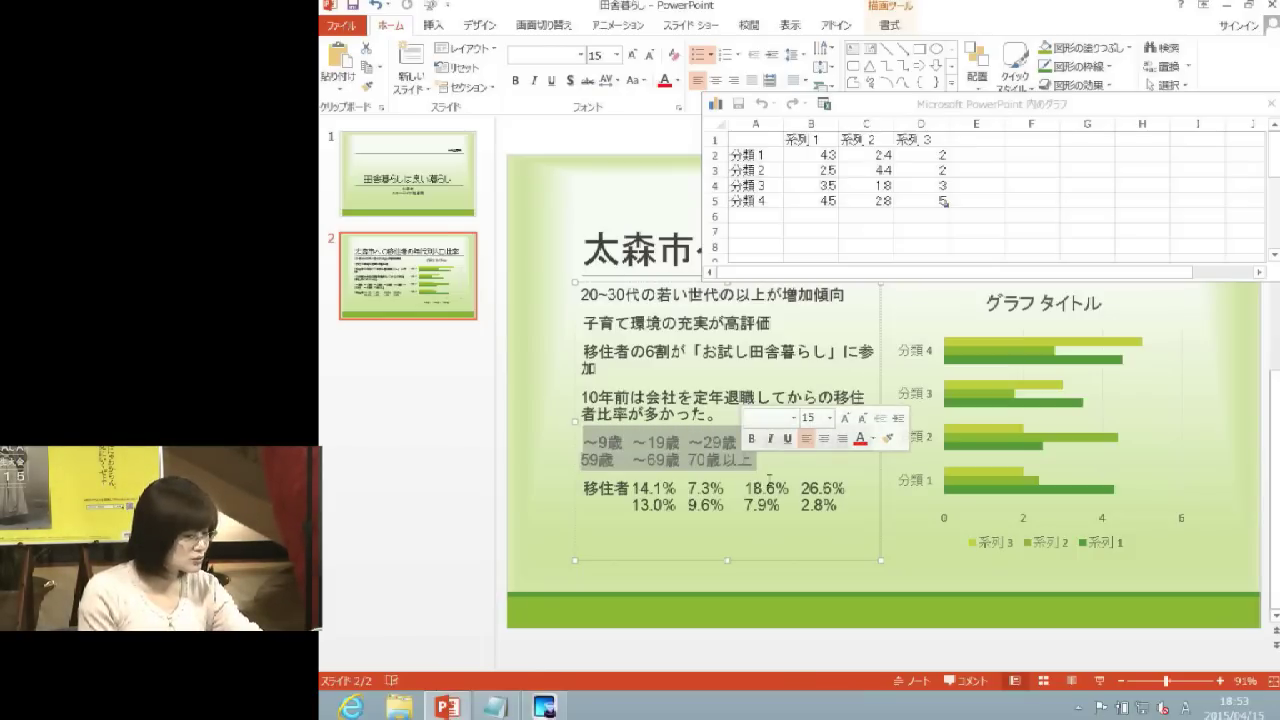
pyautogui.press('Delete')
pyautogui.click(793, 140)
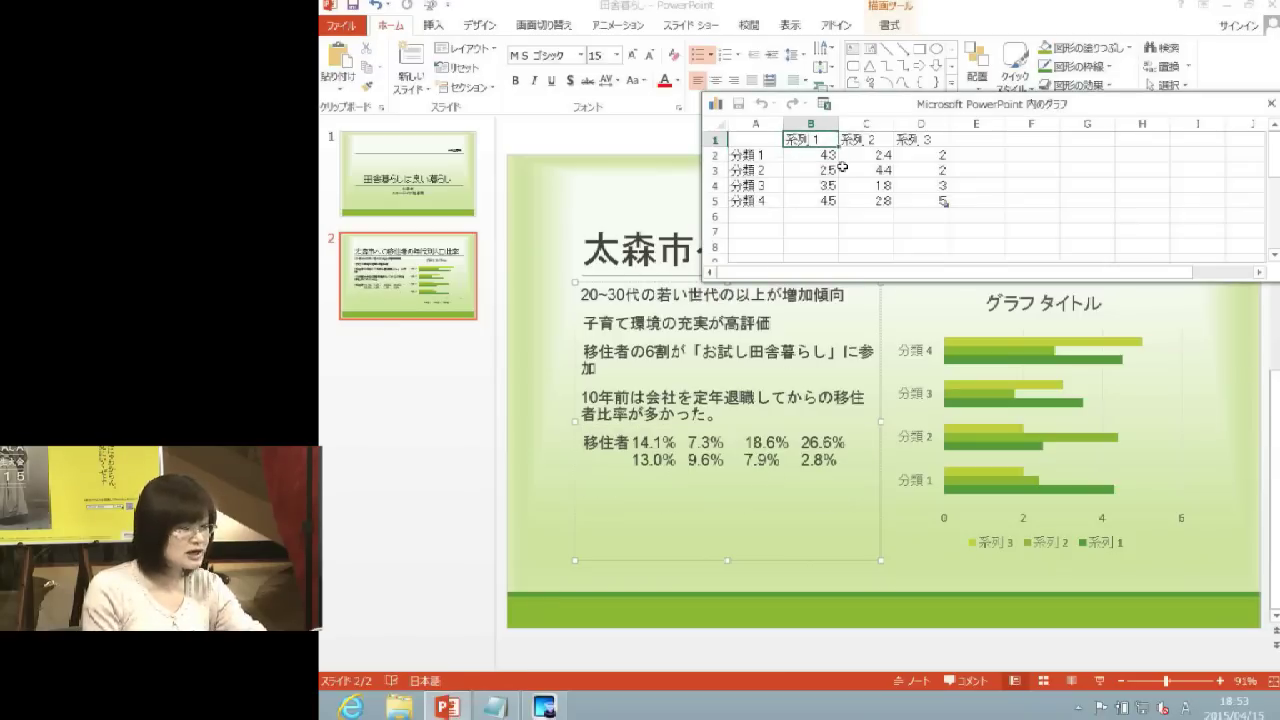
pyautogui.press('Delete')
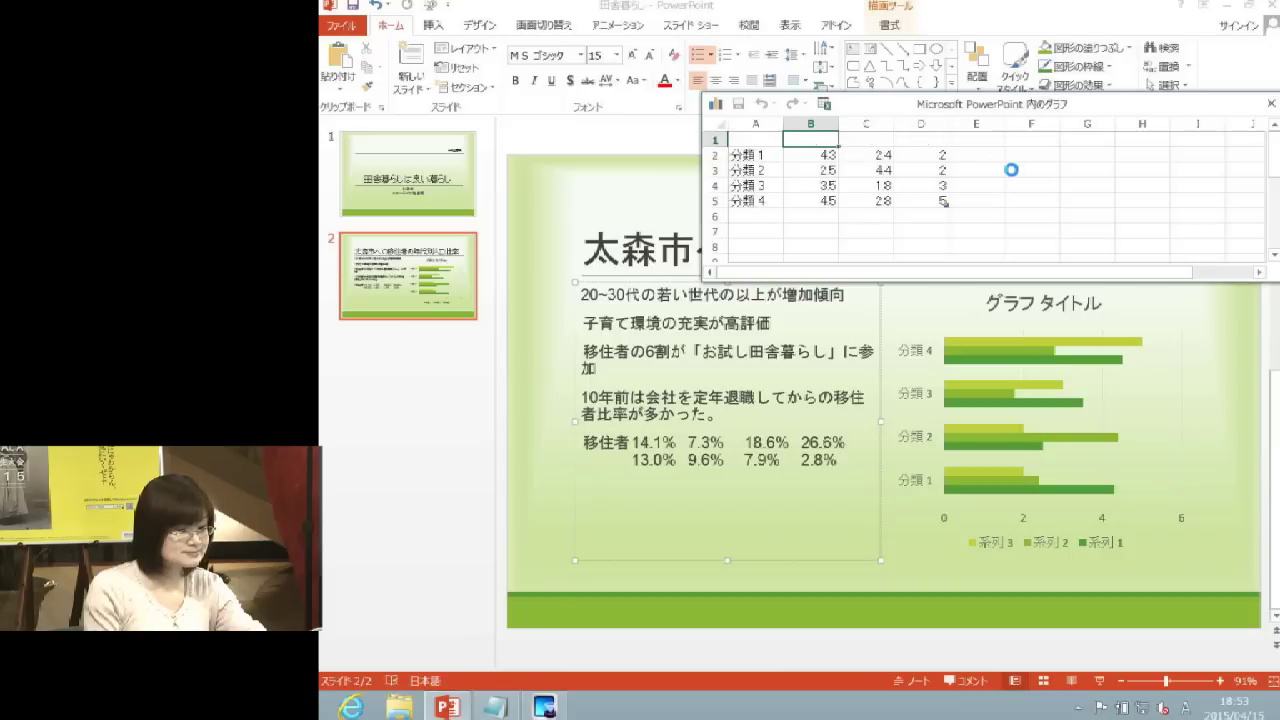
pyautogui.hotkey('ctrl', 'v')
pyautogui.click(1182, 167)
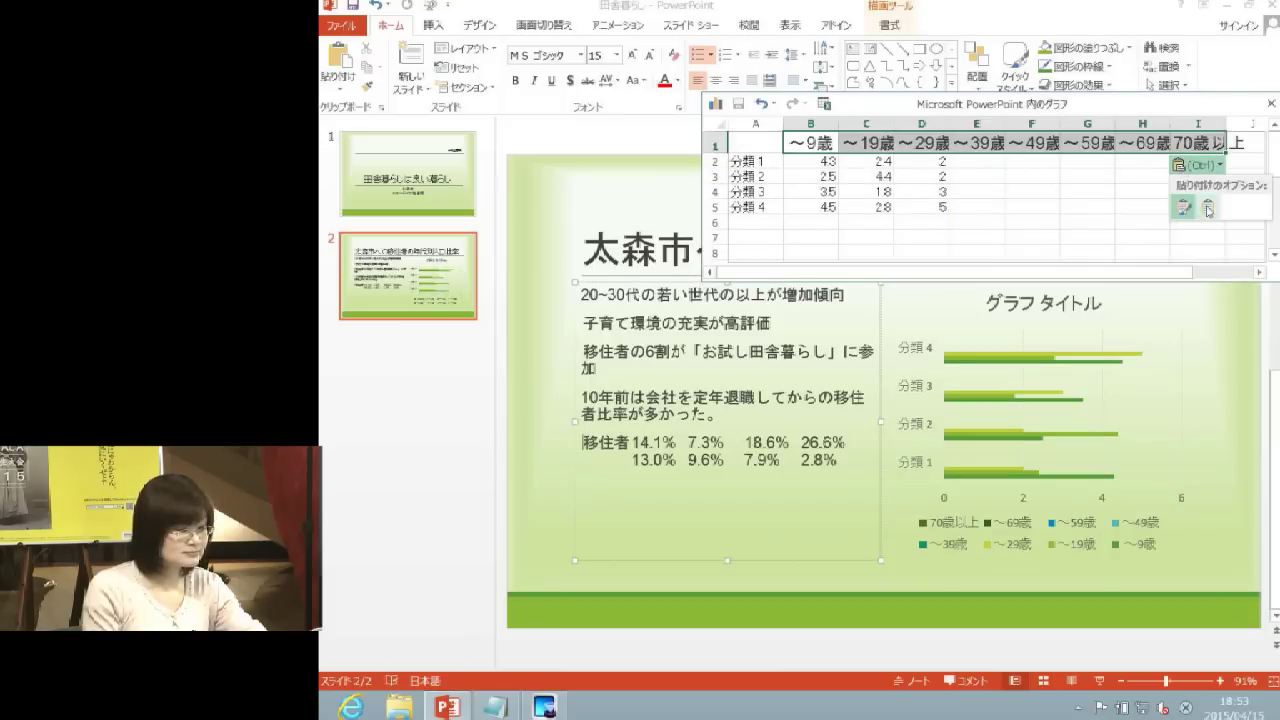
pyautogui.click(1208, 208)
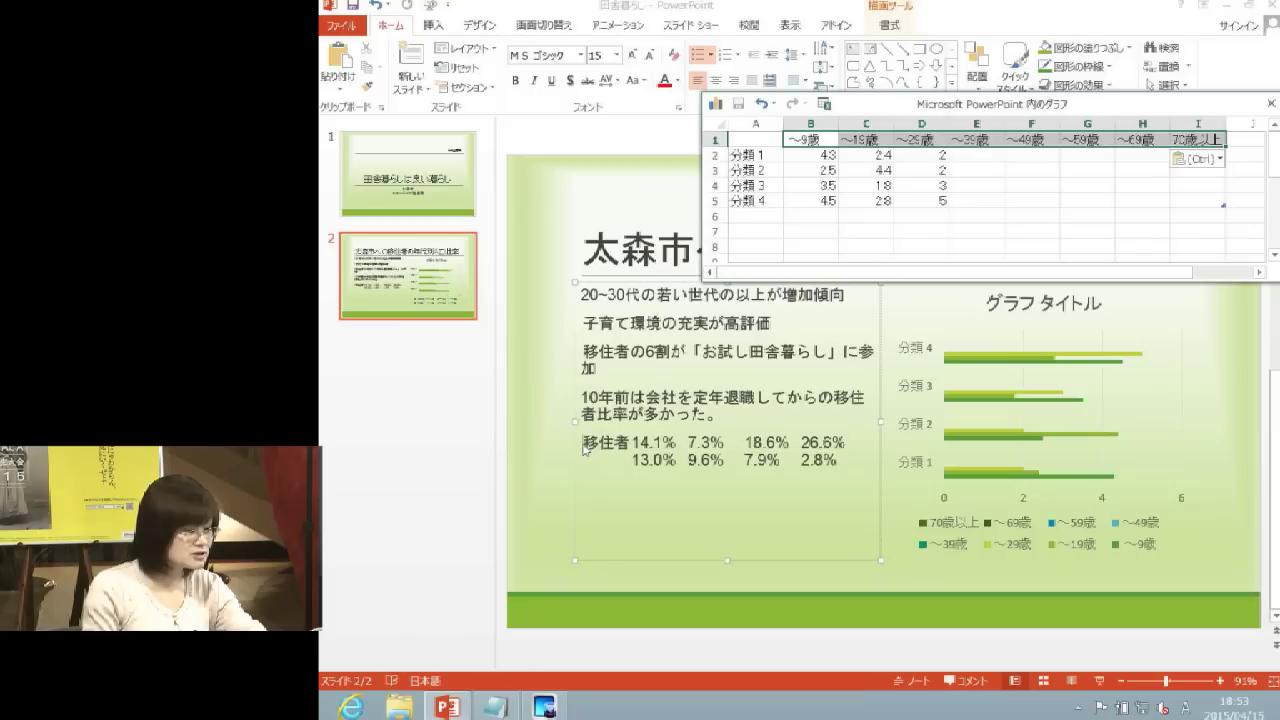
# Cut the 移住者 percentage lines and paste them at A2 with destination formatting
pyautogui.moveTo(584, 443); pyautogui.dragTo(852, 463)
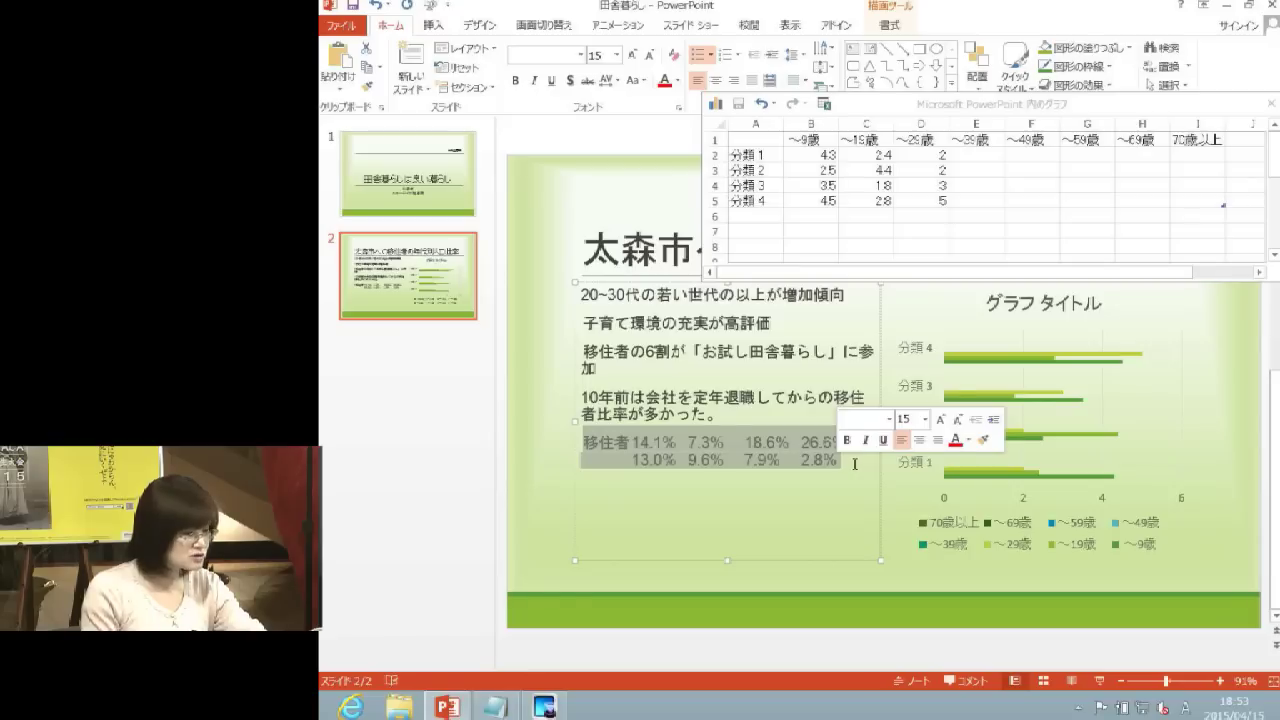
pyautogui.hotkey('ctrl', 'x')
pyautogui.click(767, 155)
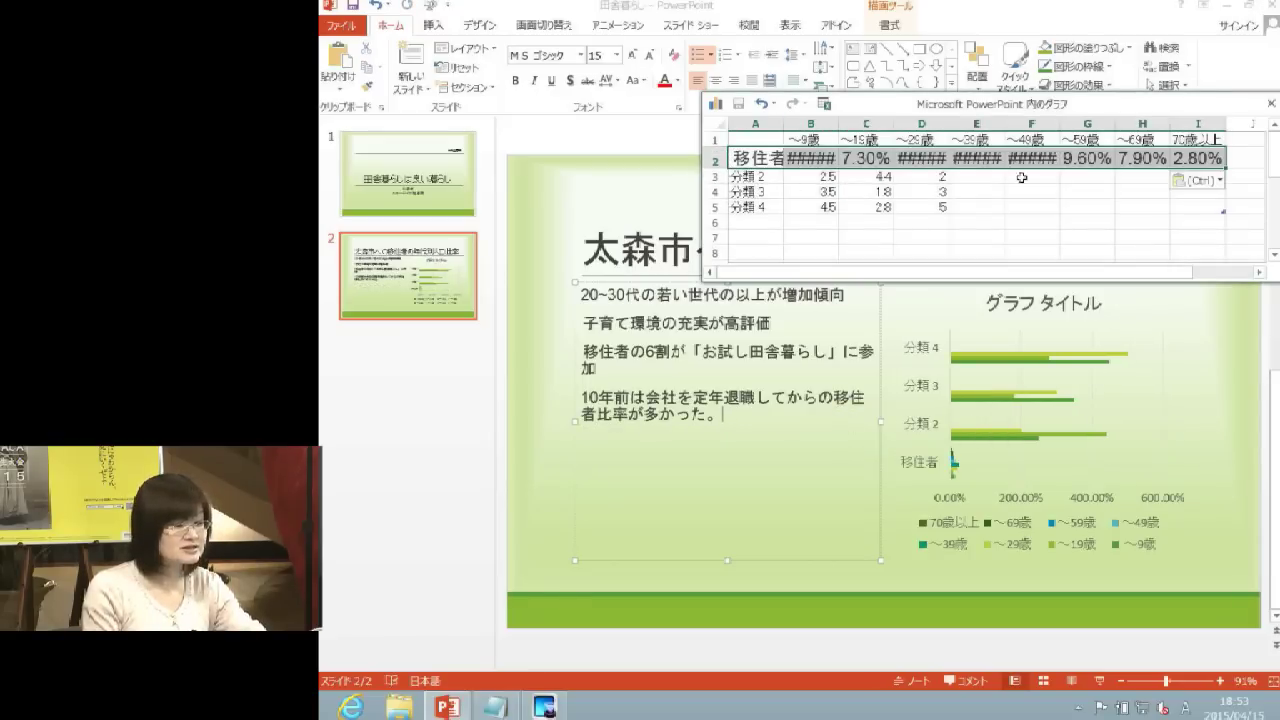
pyautogui.click(1190, 180)
pyautogui.click(1206, 223)
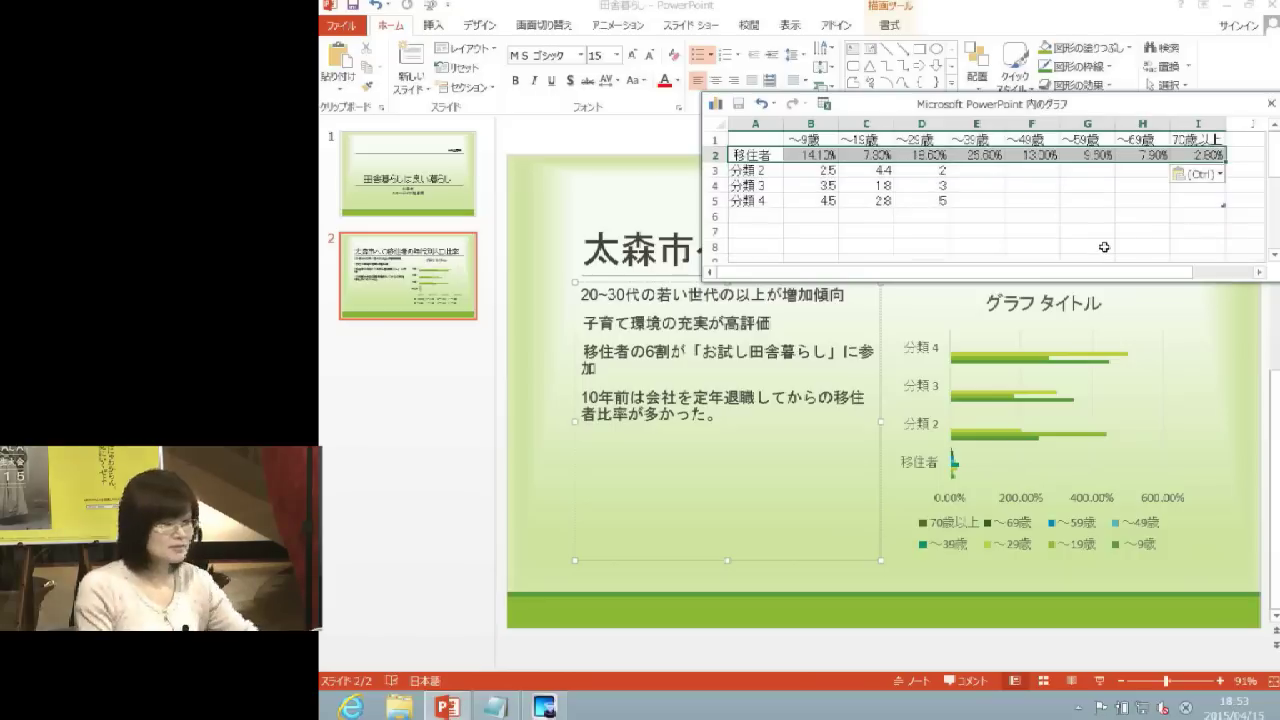
pyautogui.click(1092, 229)
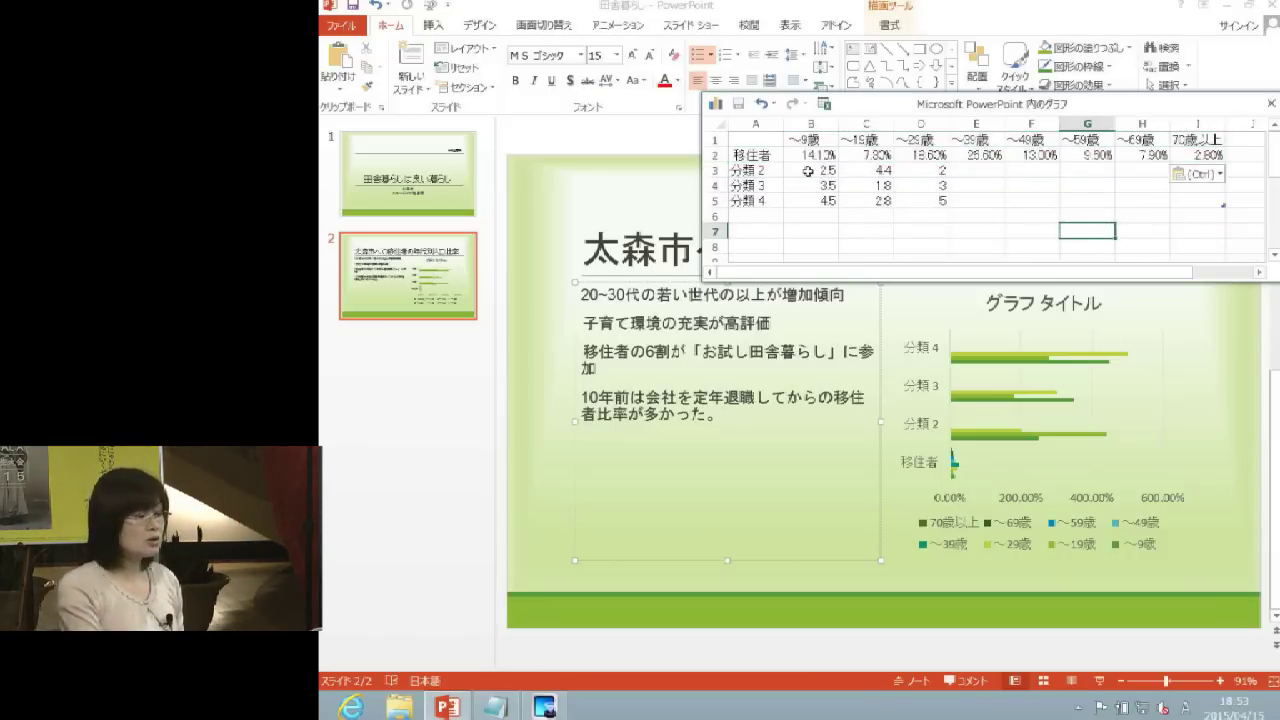
# Shrink the chart data range to A1:I2 so only the 移住者 row is plotted
pyautogui.moveTo(755, 170); pyautogui.dragTo(755, 200)
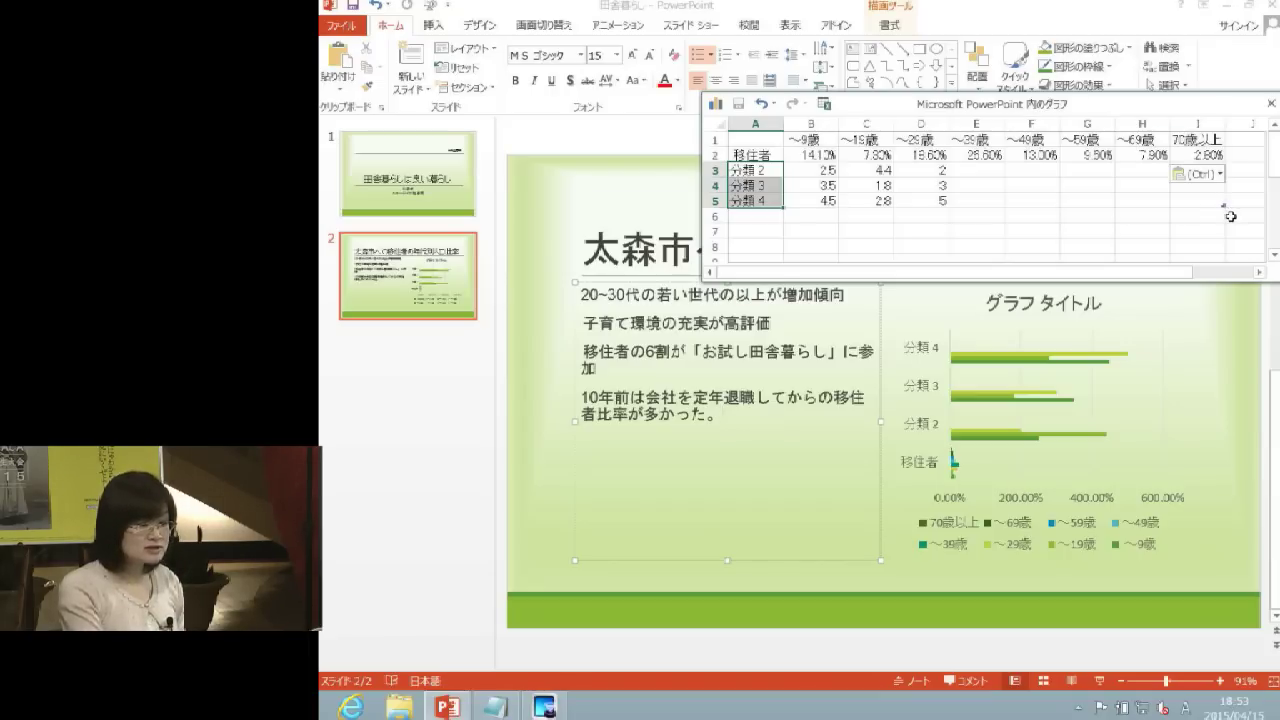
pyautogui.click(1226, 209)
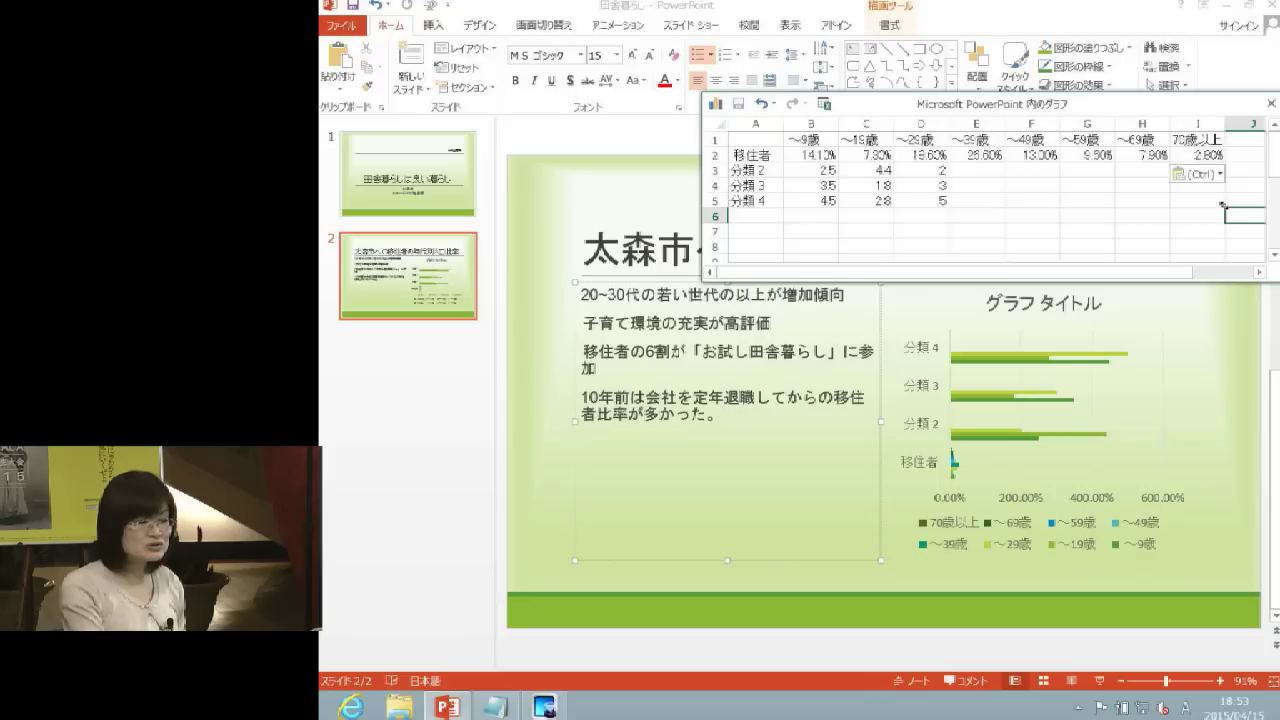
pyautogui.moveTo(1222, 204); pyautogui.dragTo(1223, 162)
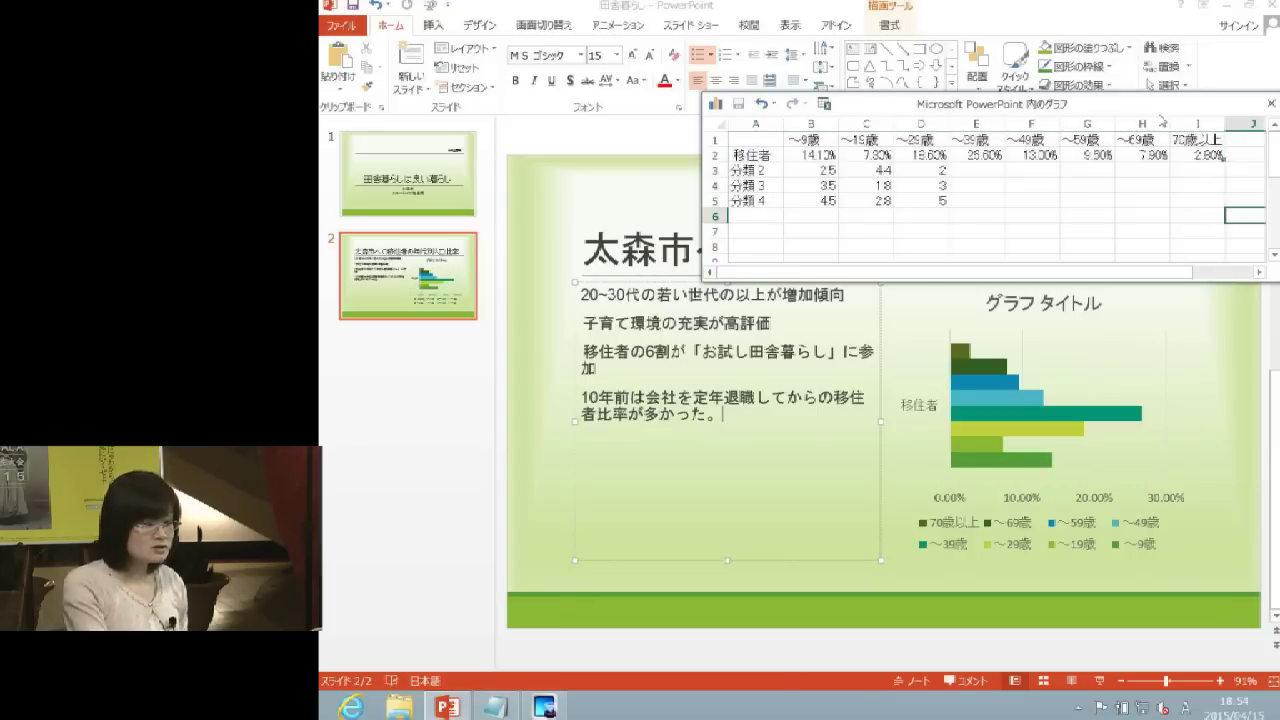
pyautogui.moveTo(1016, 106)
pyautogui.mouseDown()
pyautogui.moveTo(636, 290)
pyautogui.moveTo(606, 388)
pyautogui.mouseUp()
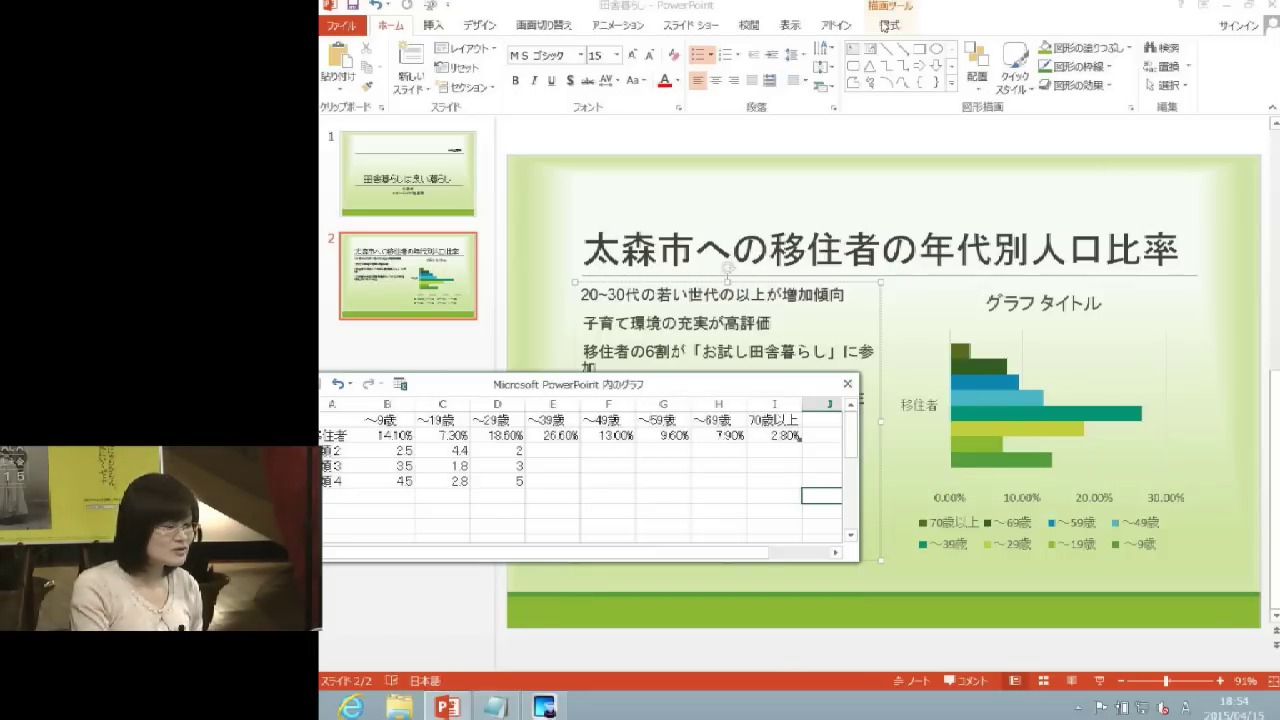
# Switch the chart's rows and columns so age groups form the axis, then close the data sheet
pyautogui.click(1133, 308)
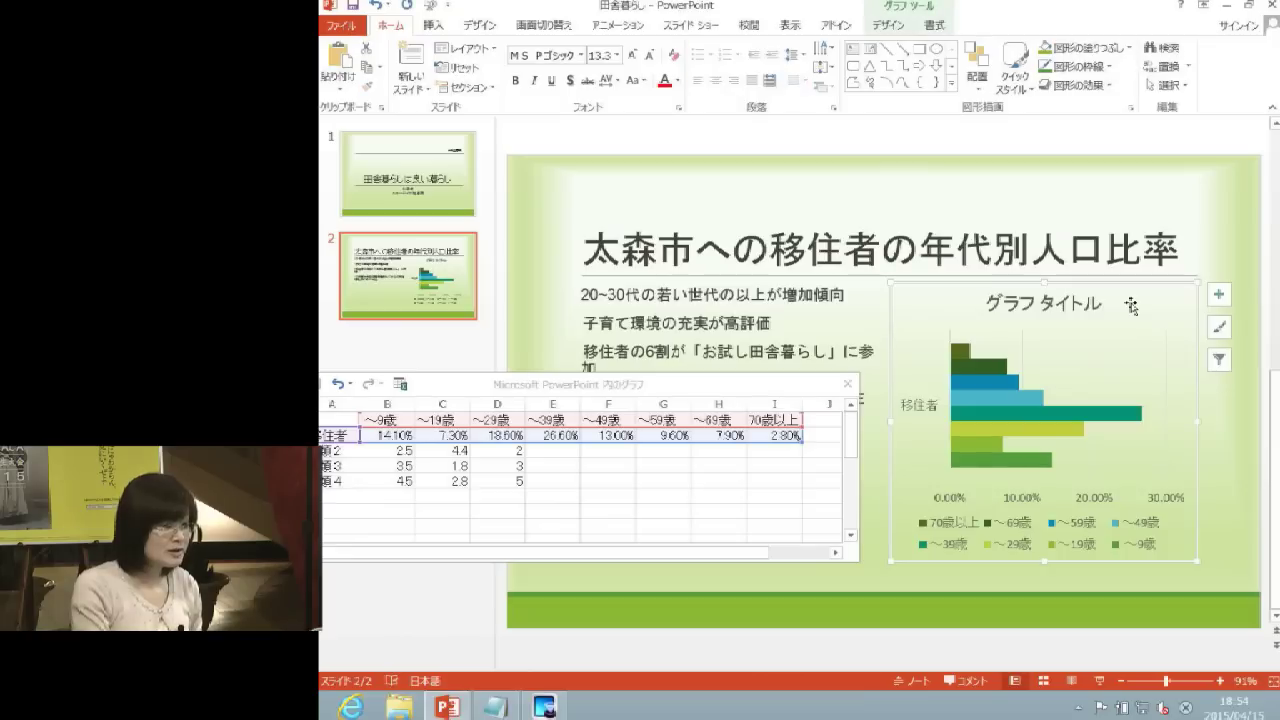
pyautogui.click(890, 27)
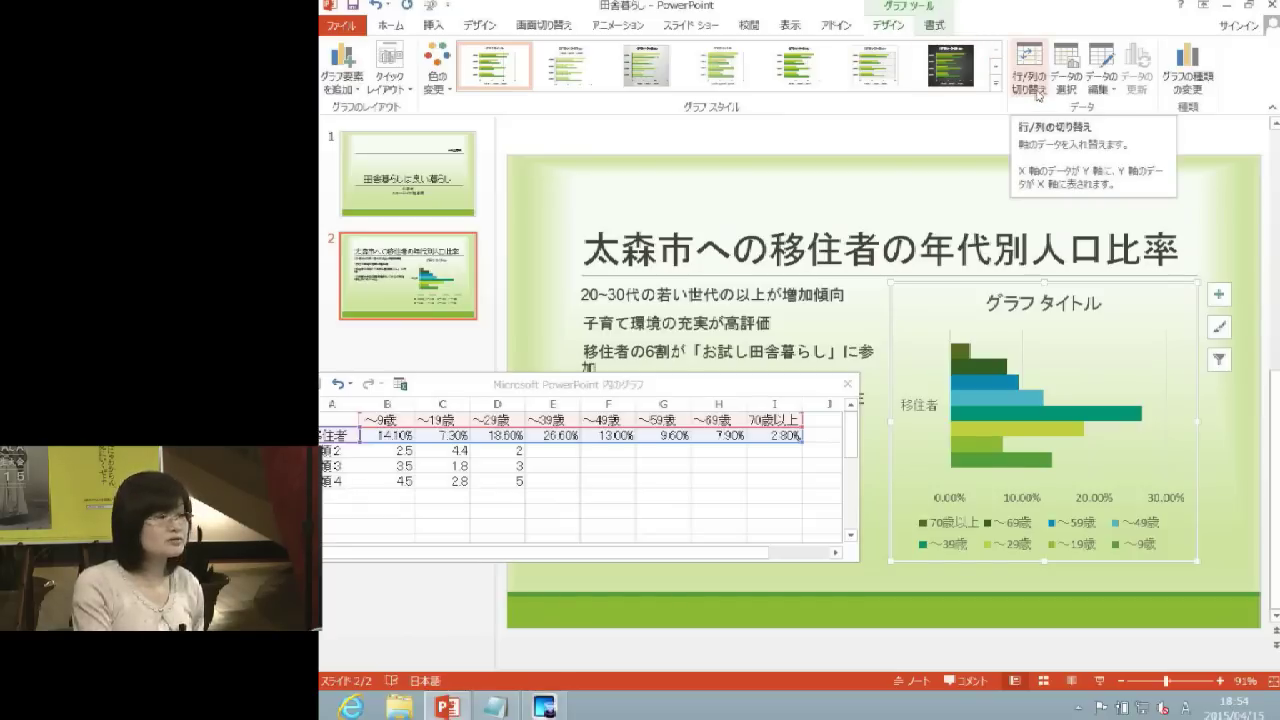
pyautogui.click(1040, 92)
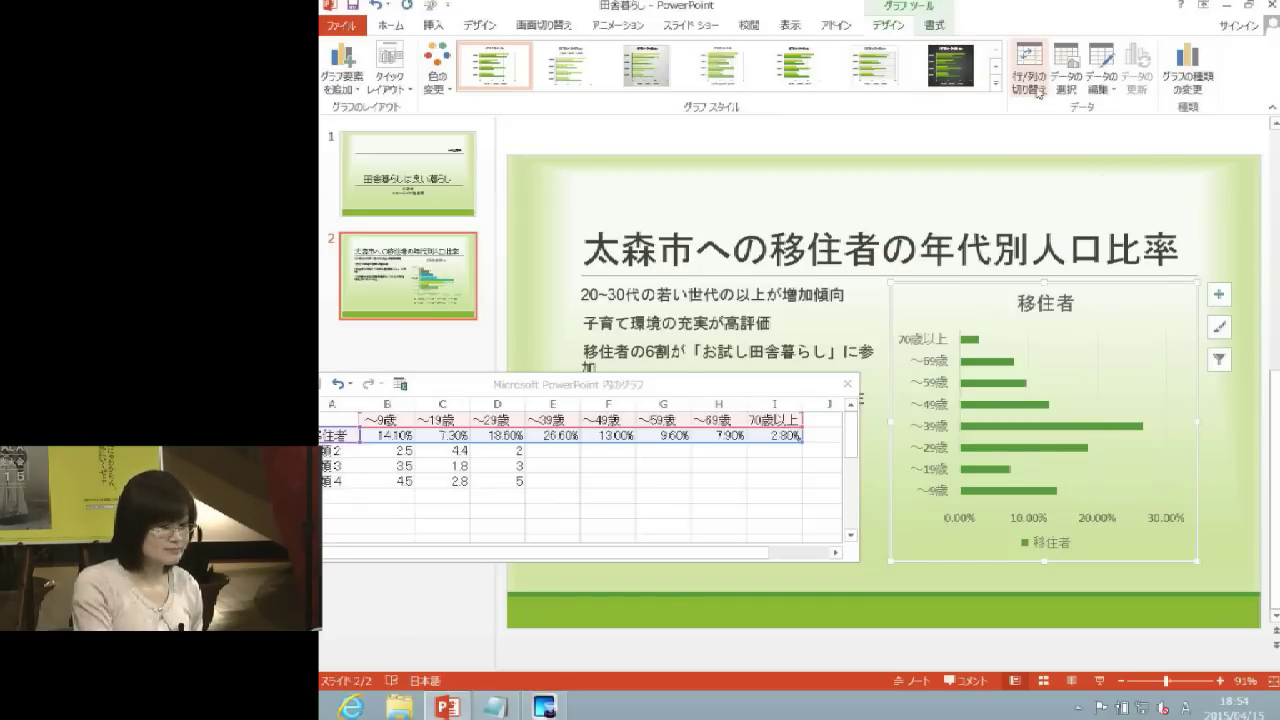
pyautogui.moveTo(750, 392); pyautogui.dragTo(791, 329)
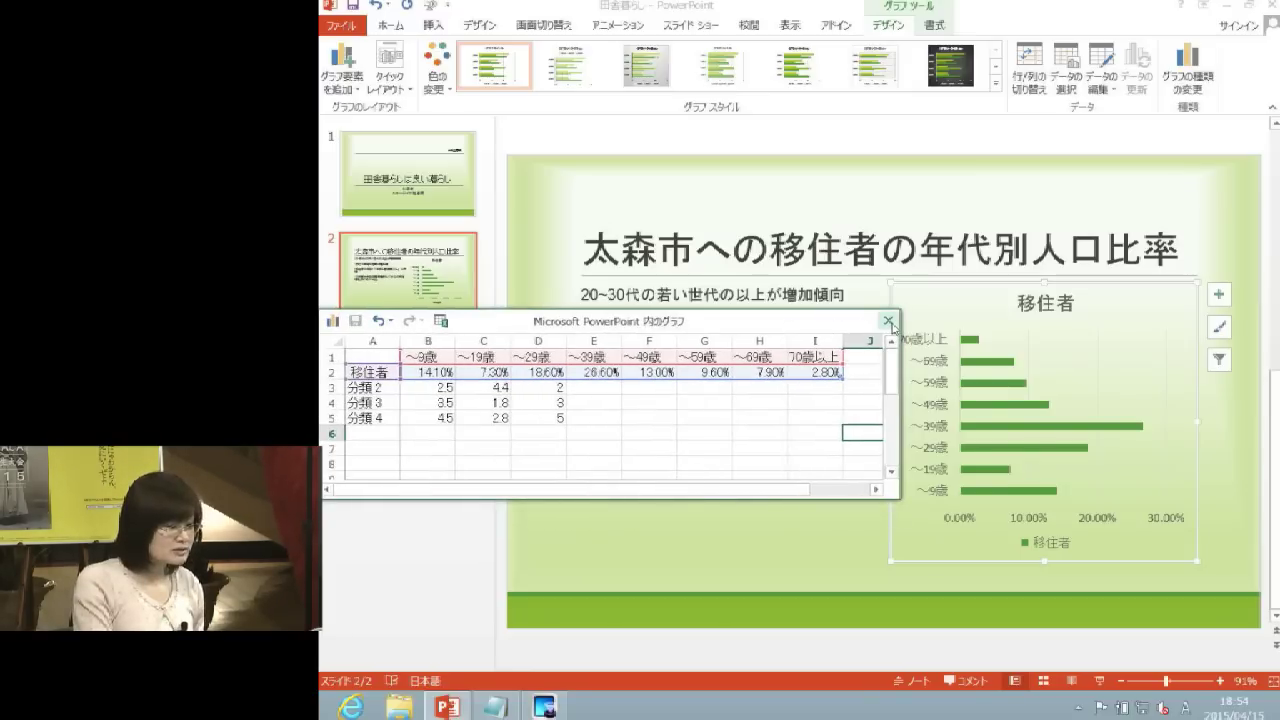
pyautogui.click(888, 321)
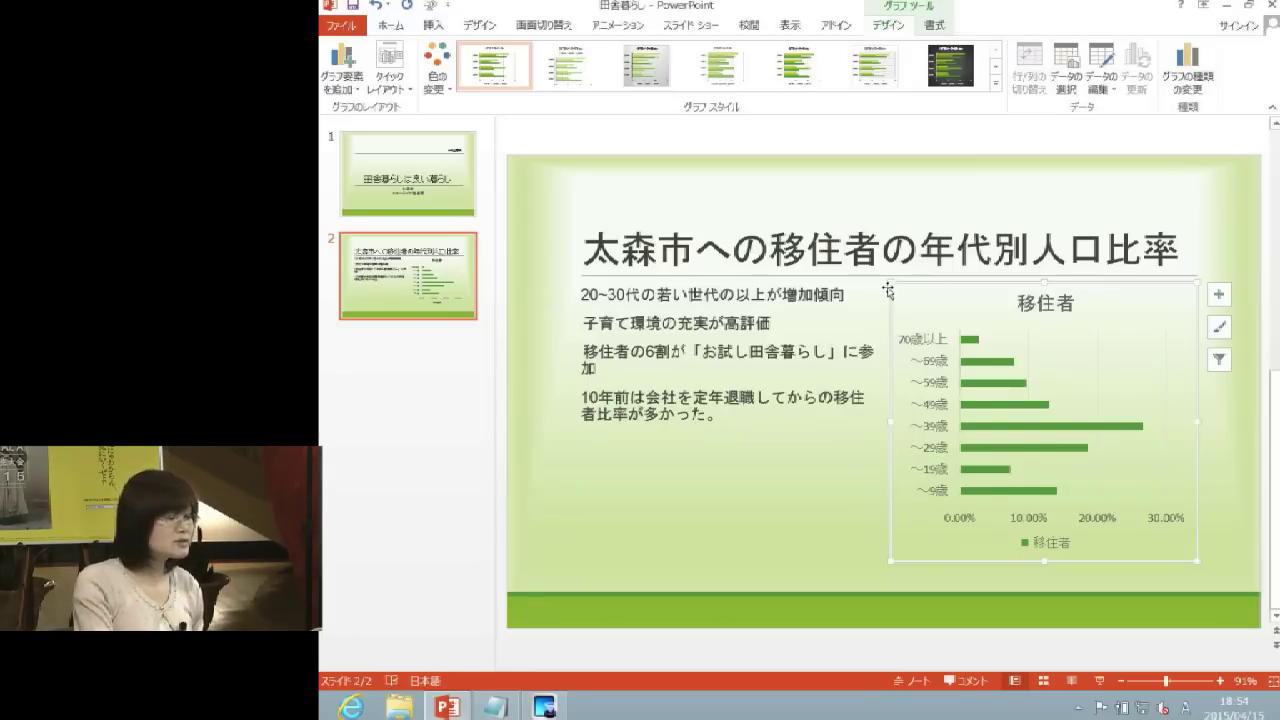
# Apply Quick Layout 3 and Chart Style 5, deleting the 移住者 title and legend
pyautogui.click(389, 88)
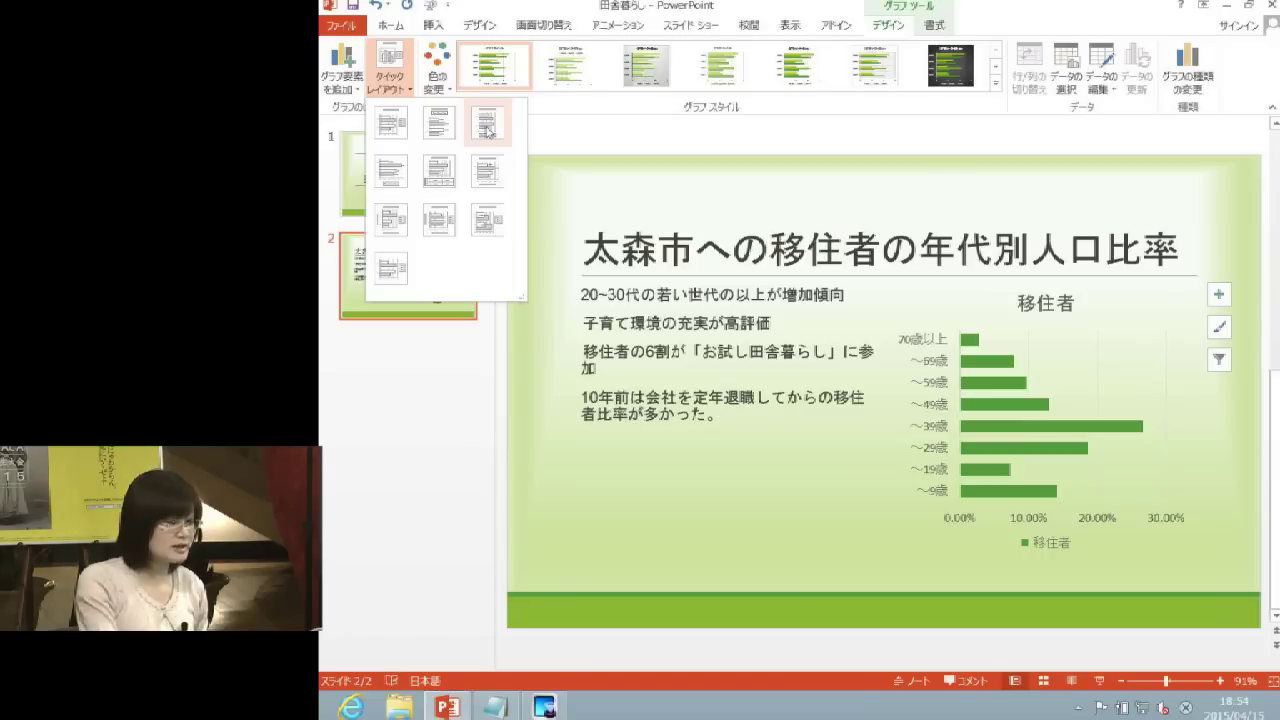
pyautogui.click(487, 128)
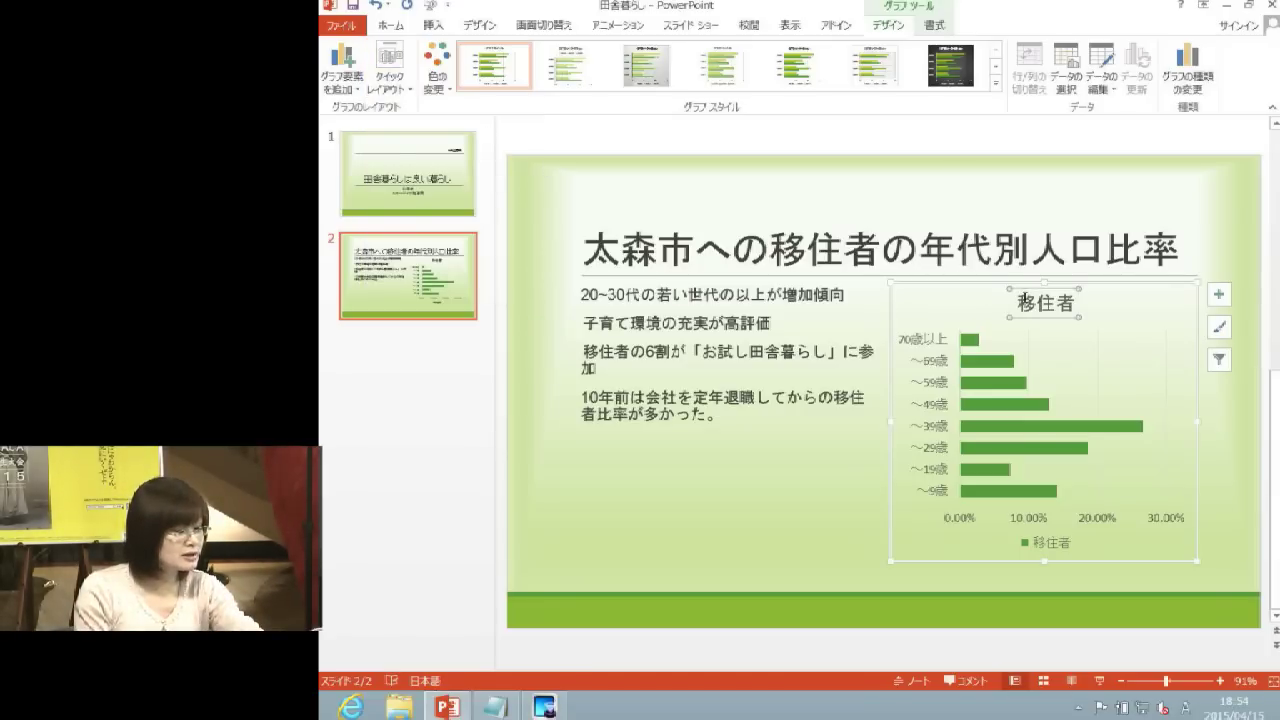
pyautogui.press('Delete')
pyautogui.click(1060, 542)
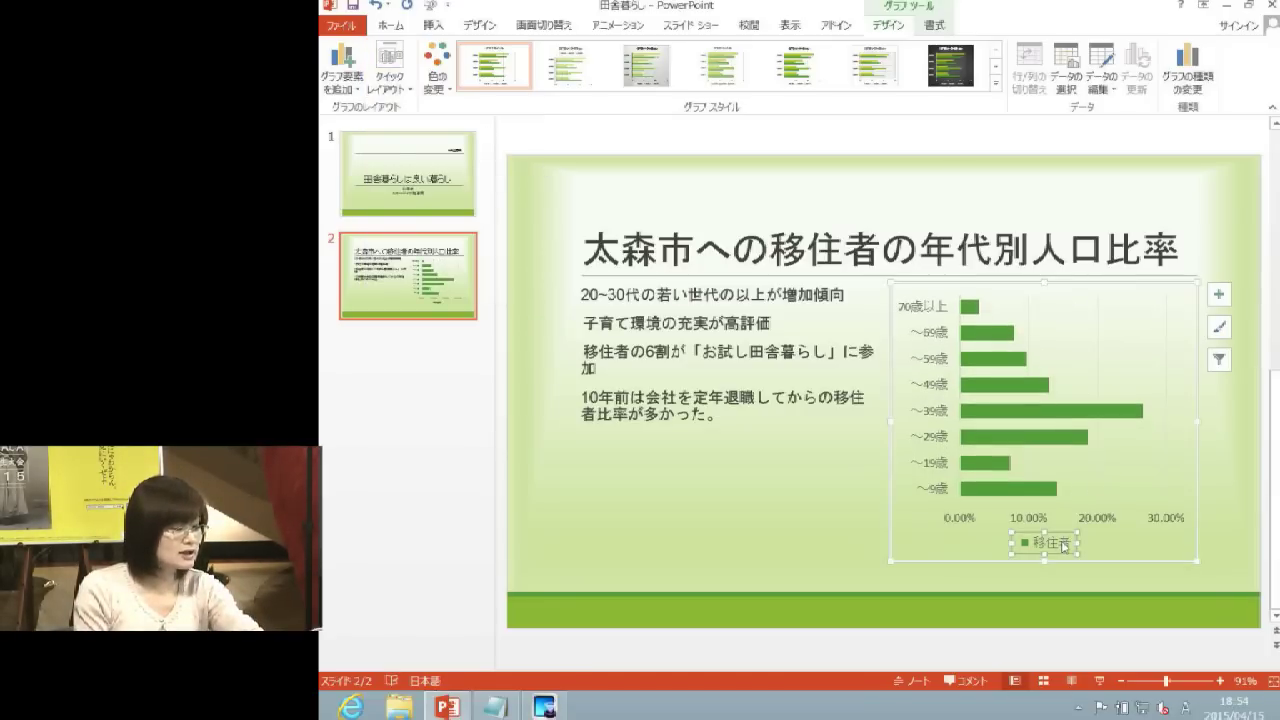
pyautogui.press('Delete')
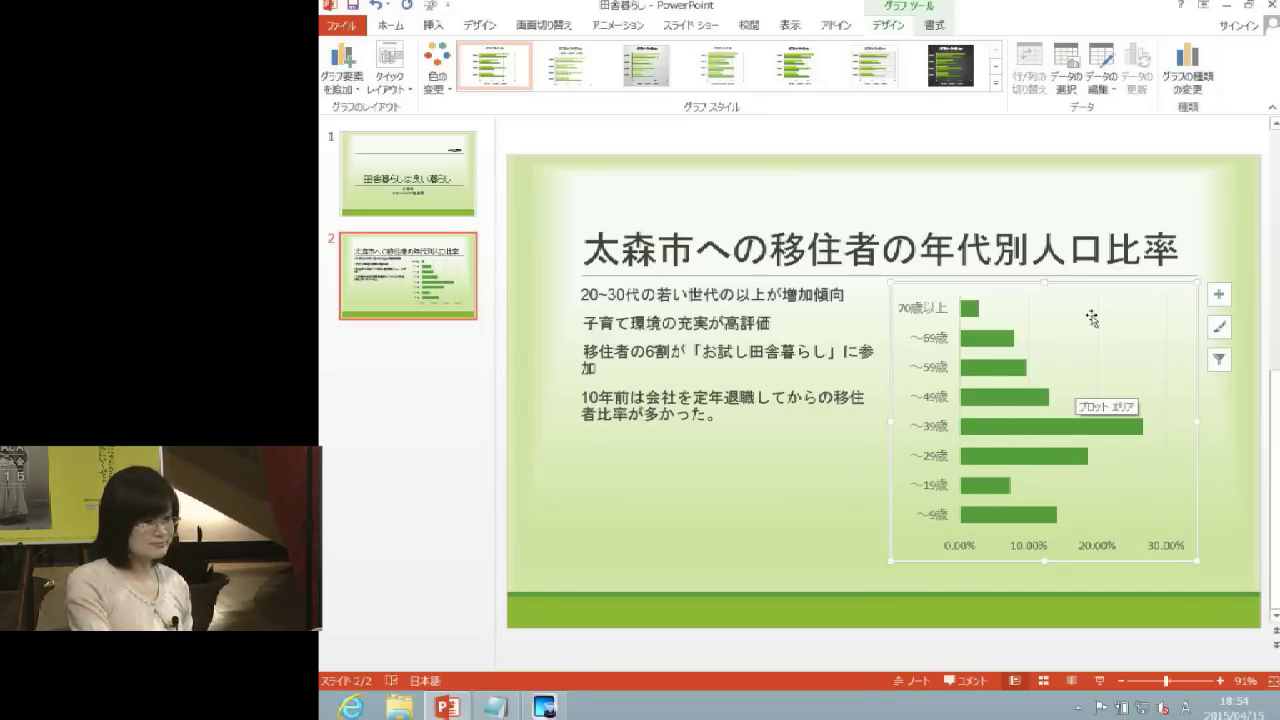
pyautogui.click(797, 73)
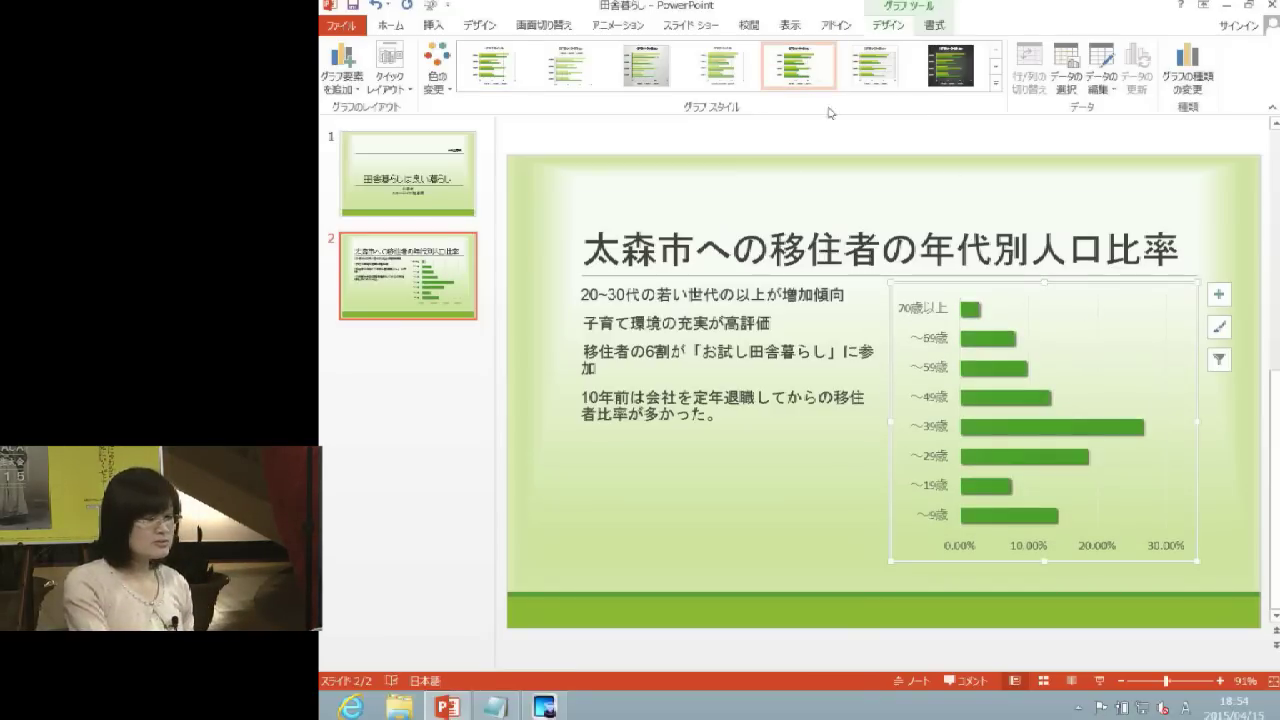
pyautogui.click(973, 203)
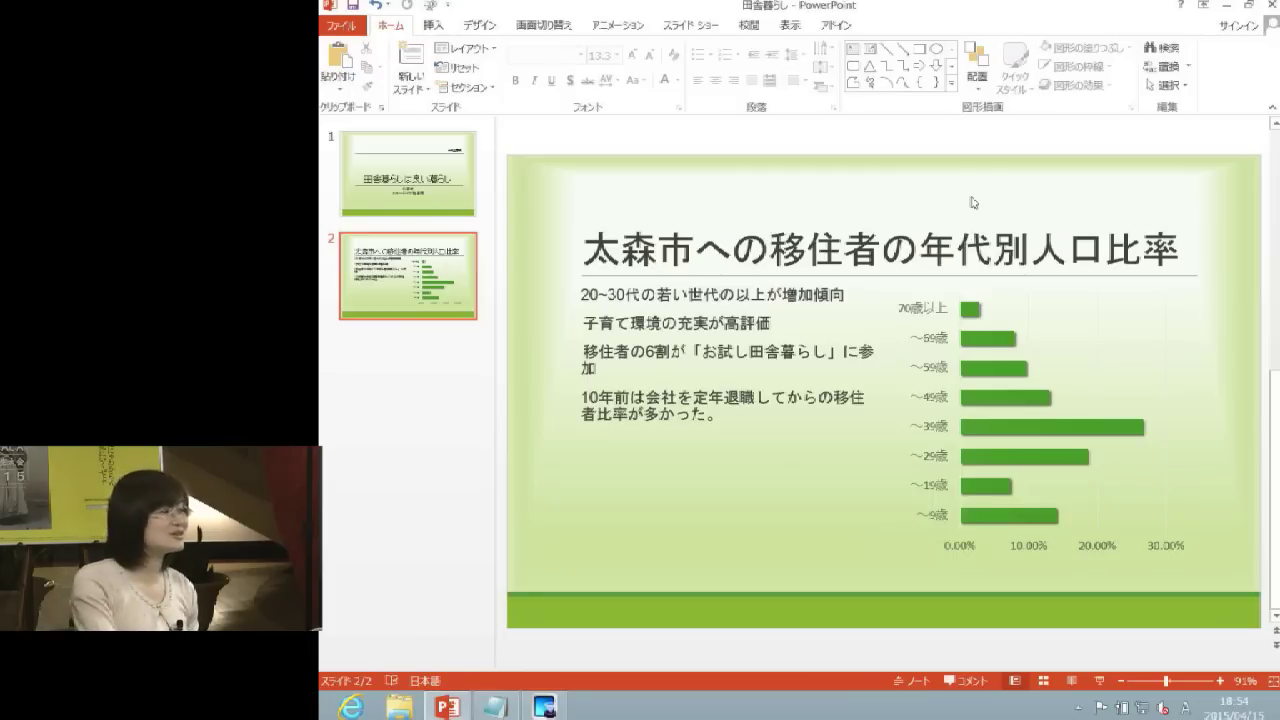
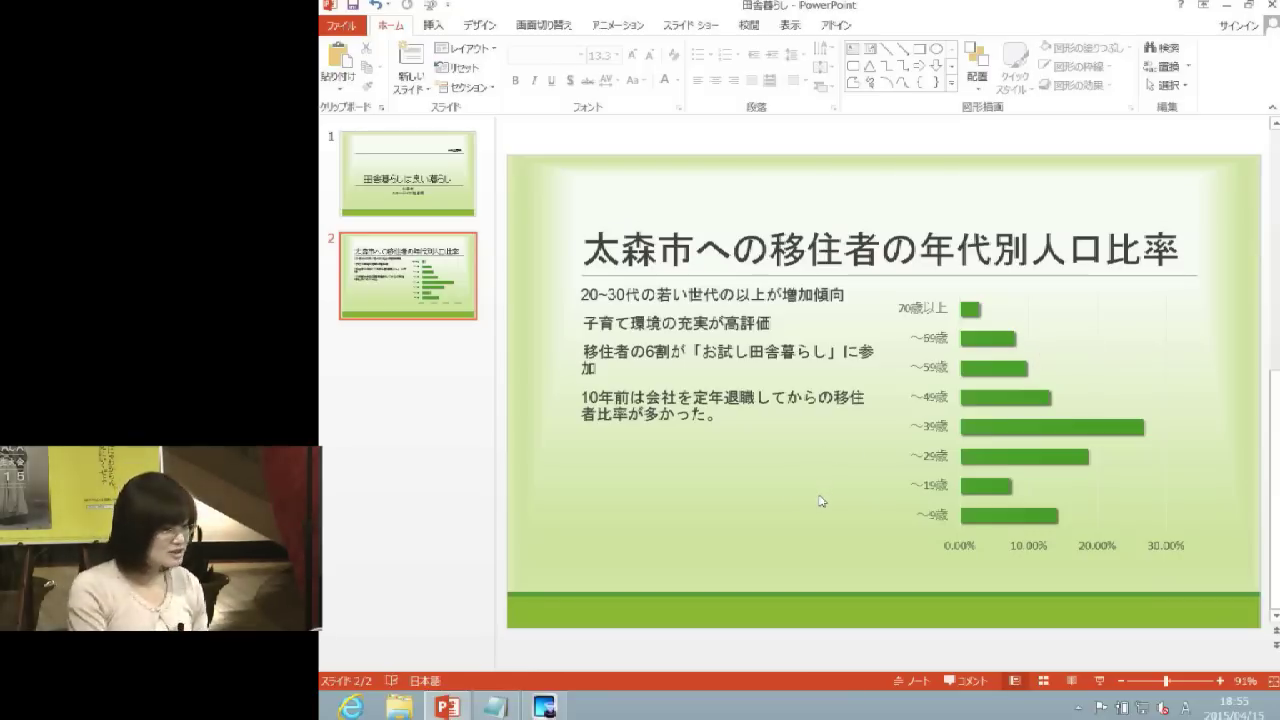
# Select slide 2's final bullet, the sentence beginning 10年前は
pyautogui.click(621, 408)
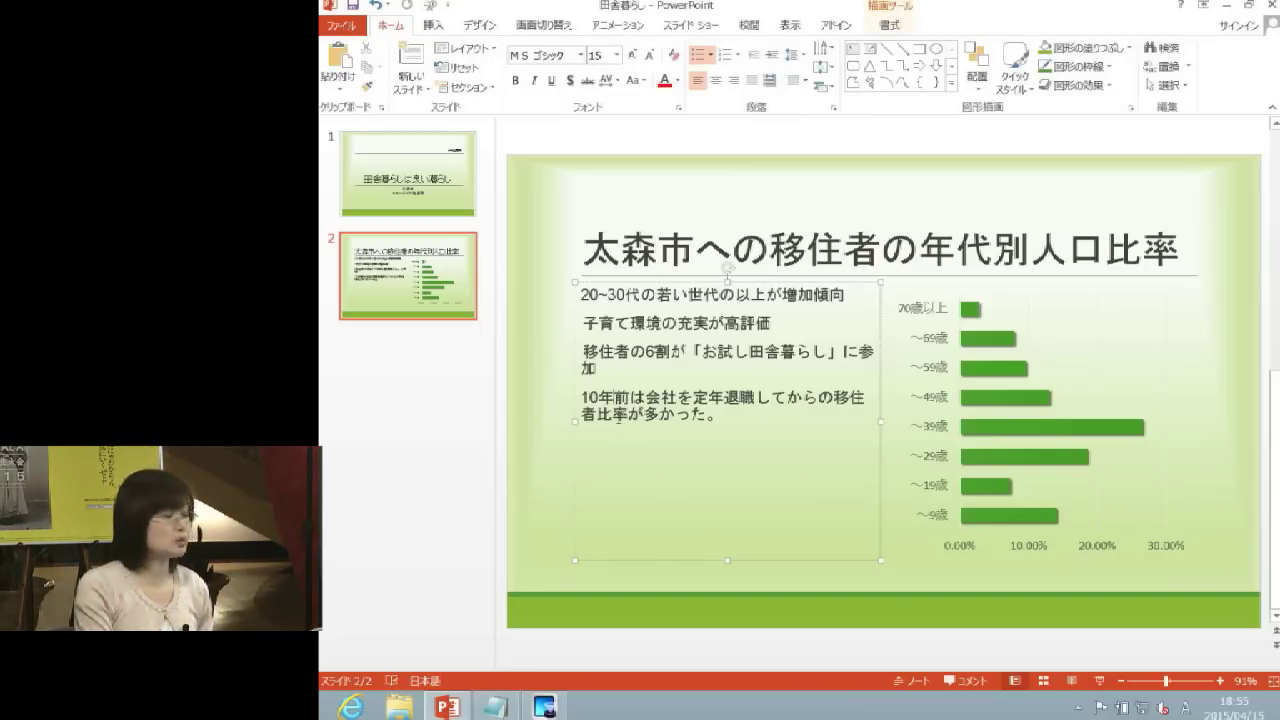
pyautogui.press('Home')
pyautogui.moveTo(582, 397); pyautogui.dragTo(727, 414)
pyautogui.hotkey('ctrl', 'c')
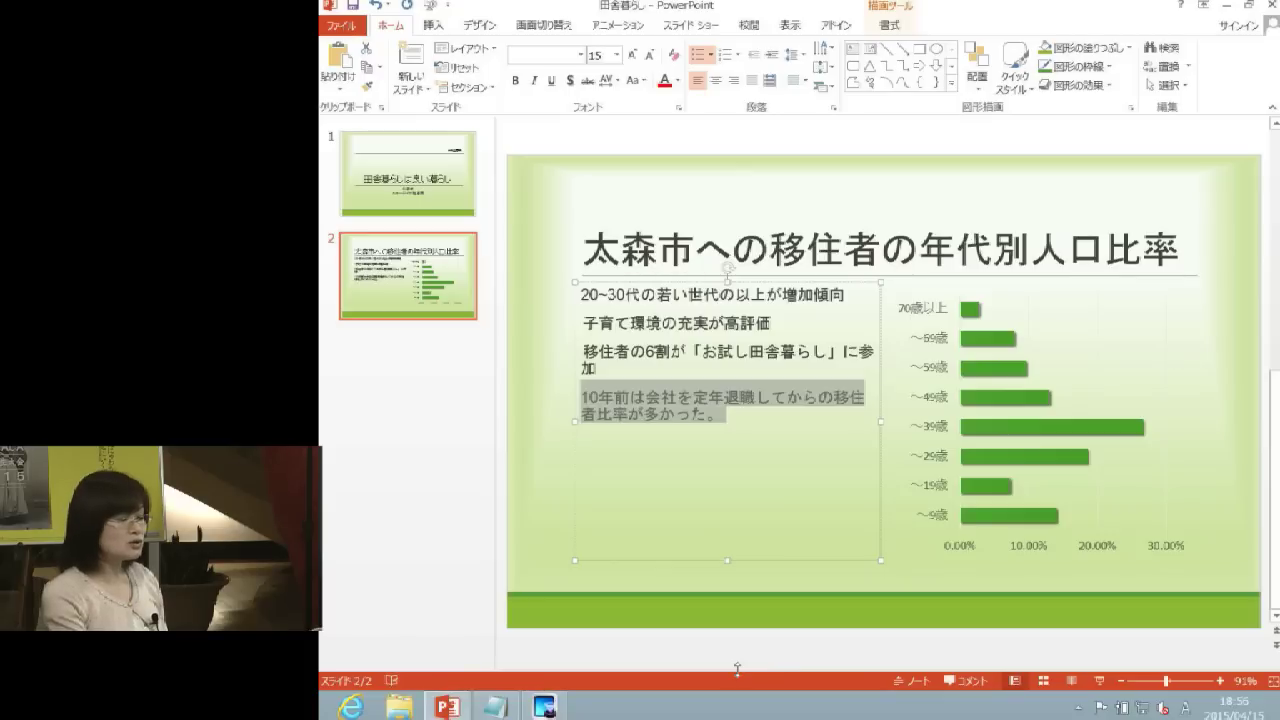
# Enlarge the notes pane and move the 10年前は bullet from the slide into the speaker notes
pyautogui.moveTo(737, 668); pyautogui.dragTo(753, 465)
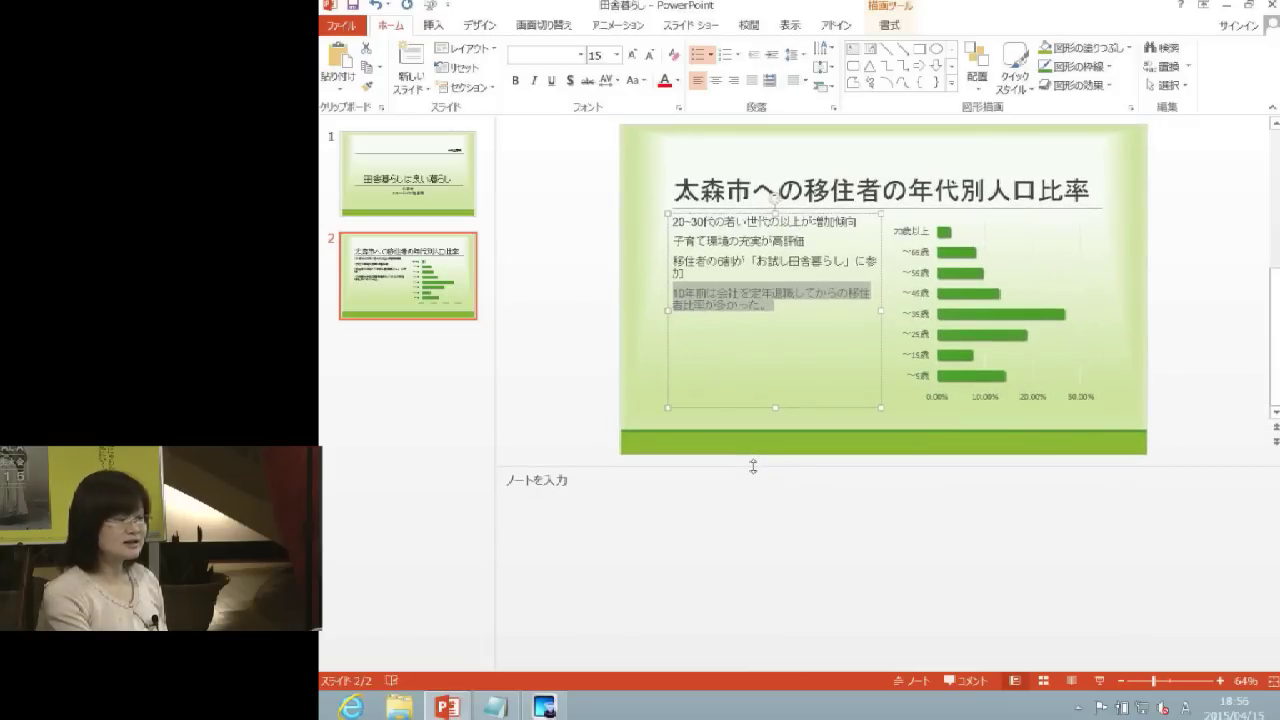
pyautogui.click(611, 500)
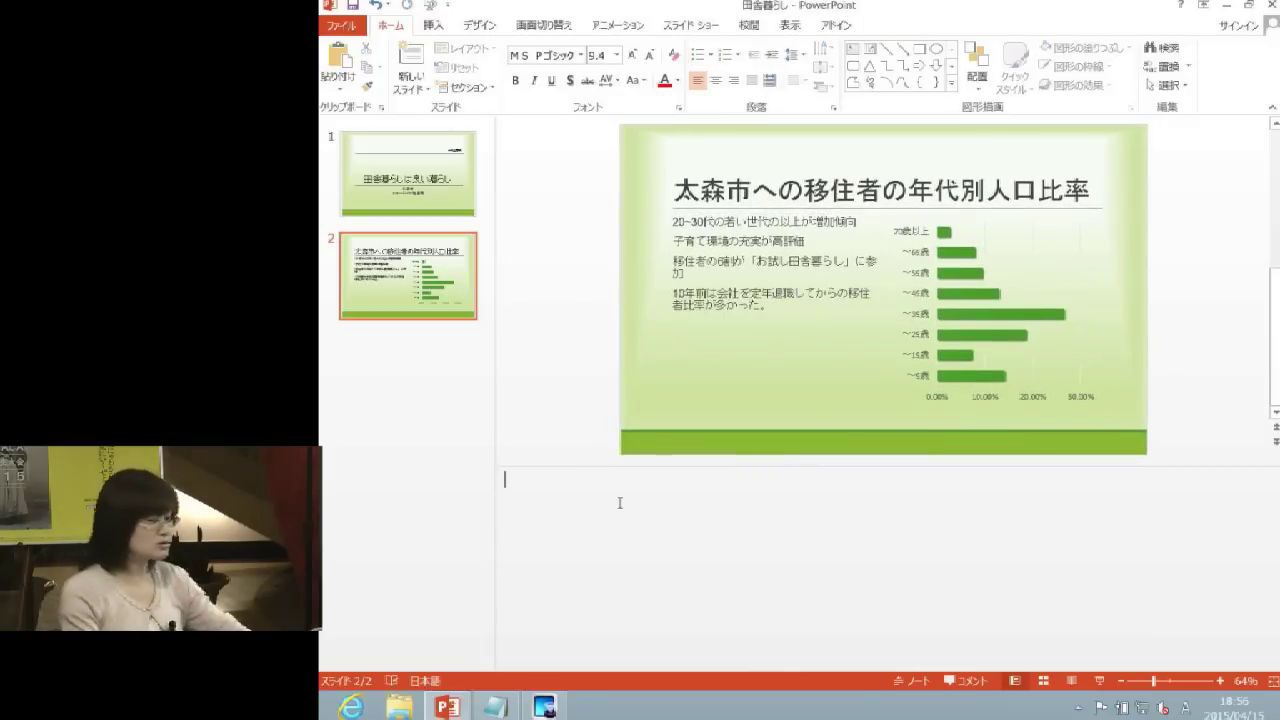
pyautogui.click(673, 292)
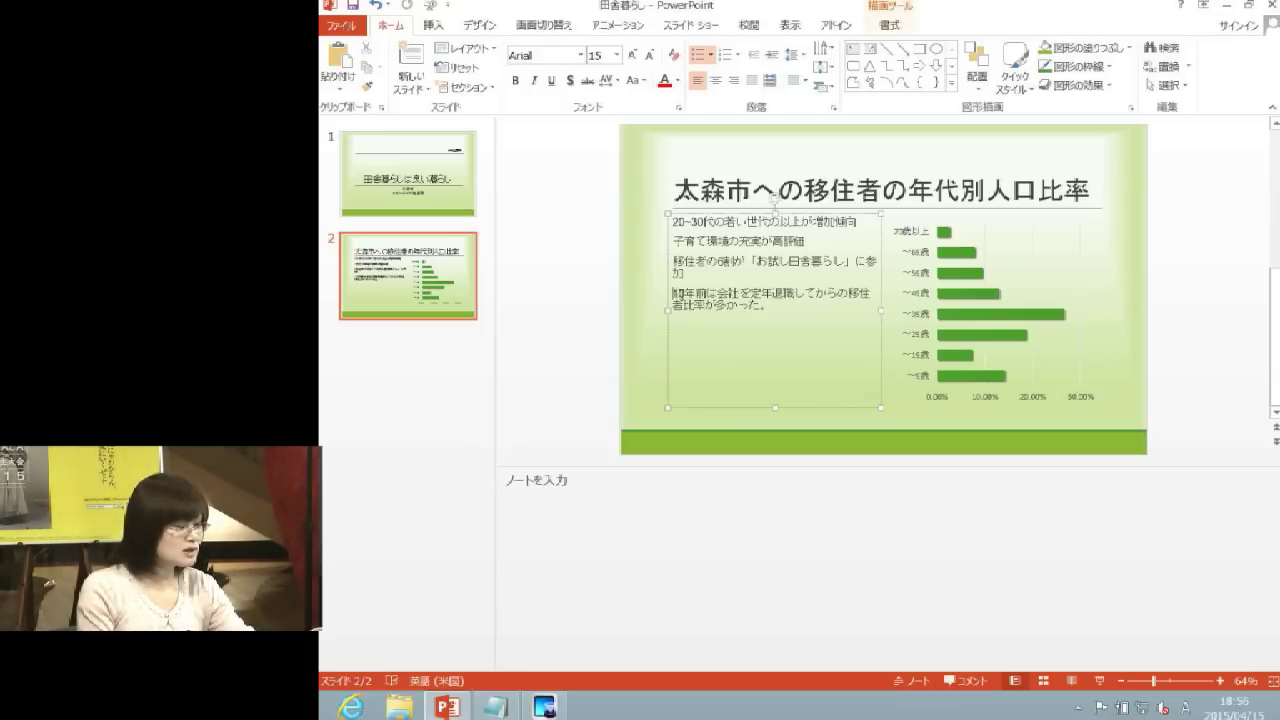
pyautogui.moveTo(673, 292); pyautogui.dragTo(764, 313)
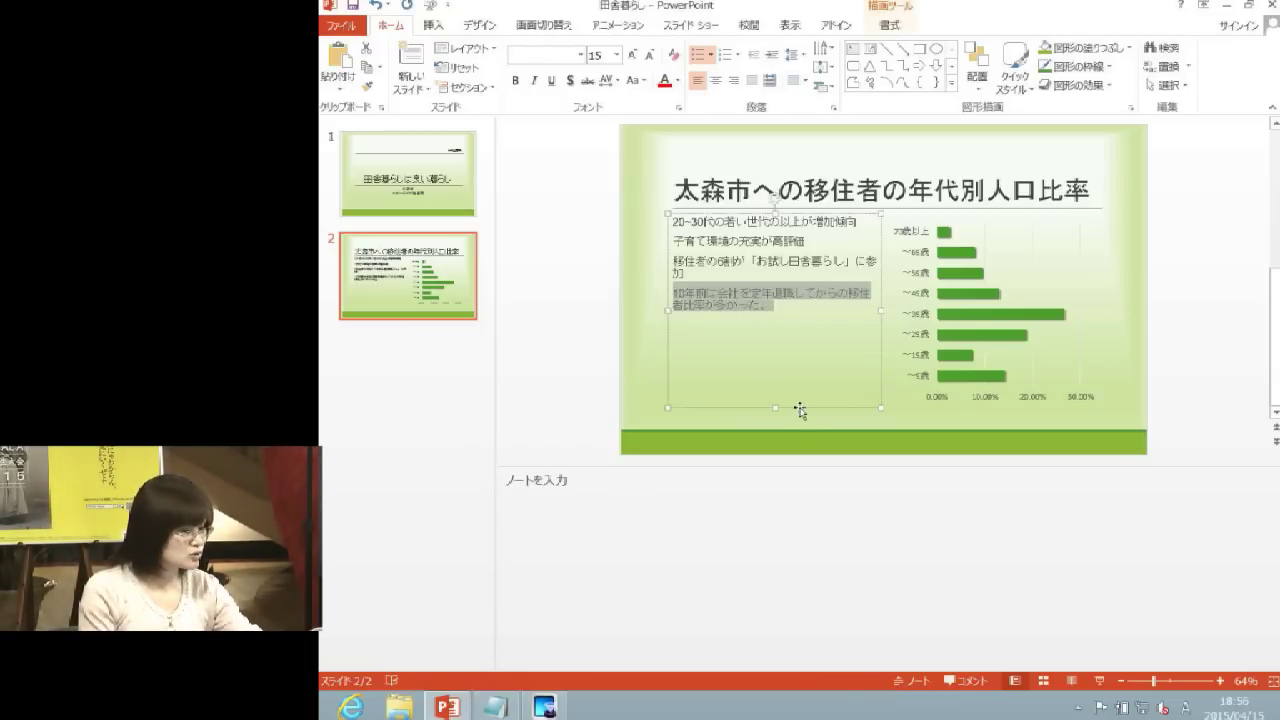
pyautogui.press('Delete')
pyautogui.click(653, 518)
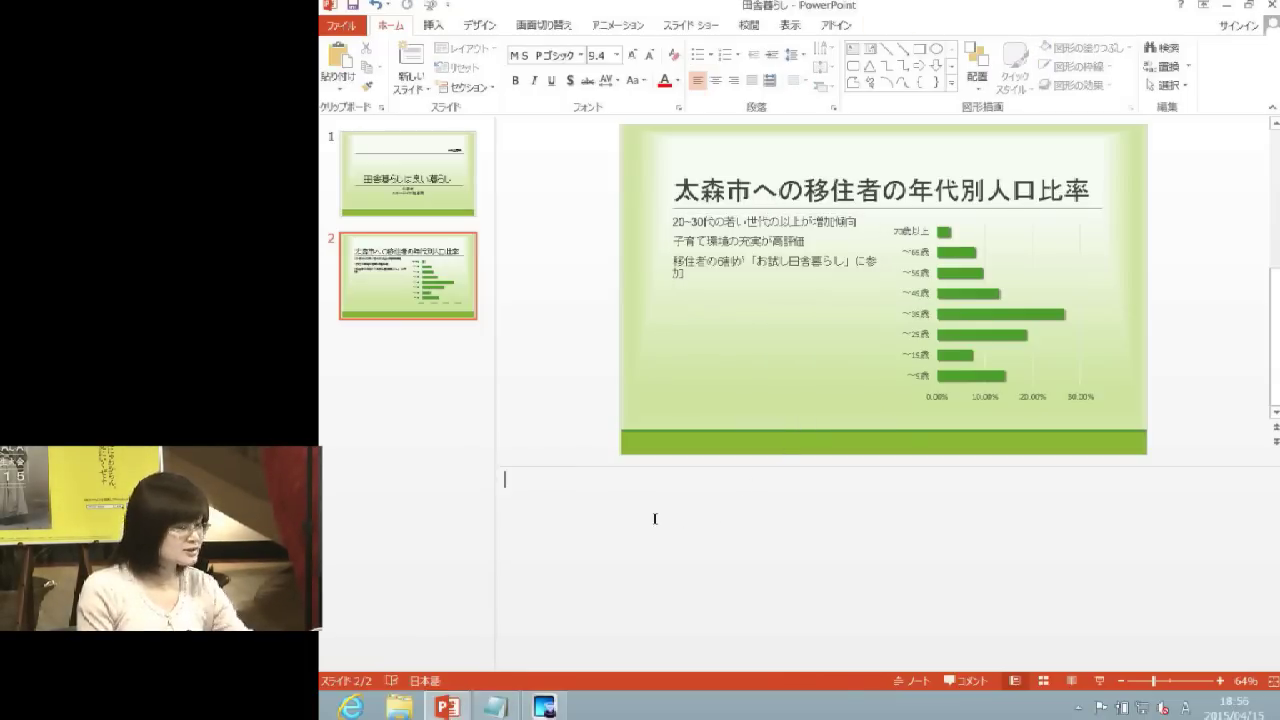
pyautogui.hotkey('ctrl', 'v')
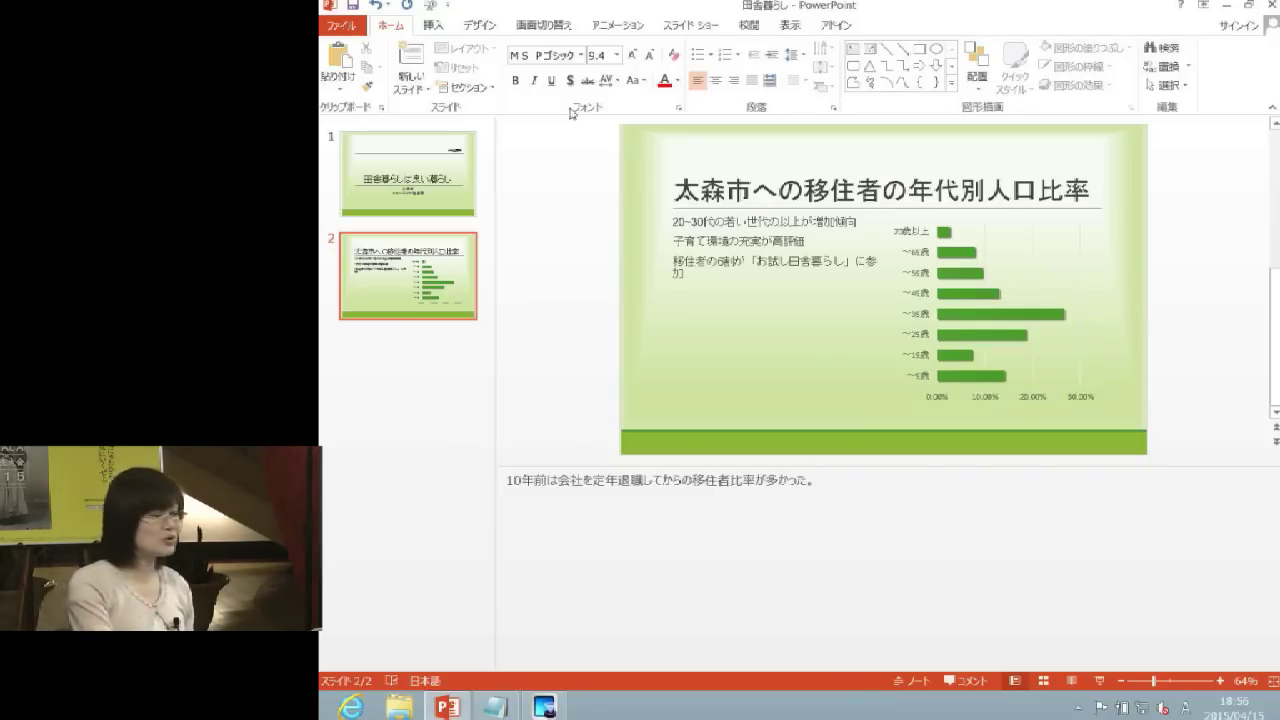
# Preview slide 2 in Notes Page view, then return to Normal view with the notes pane collapsed
pyautogui.click(786, 27)
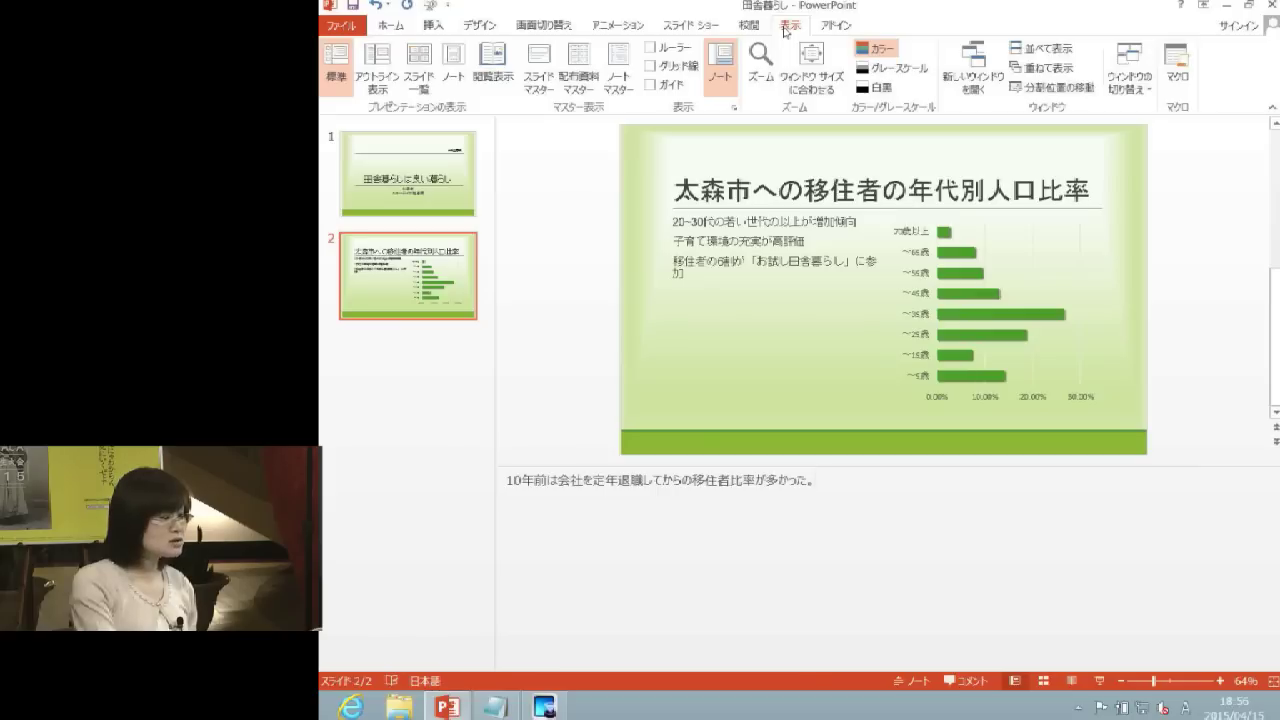
pyautogui.click(454, 63)
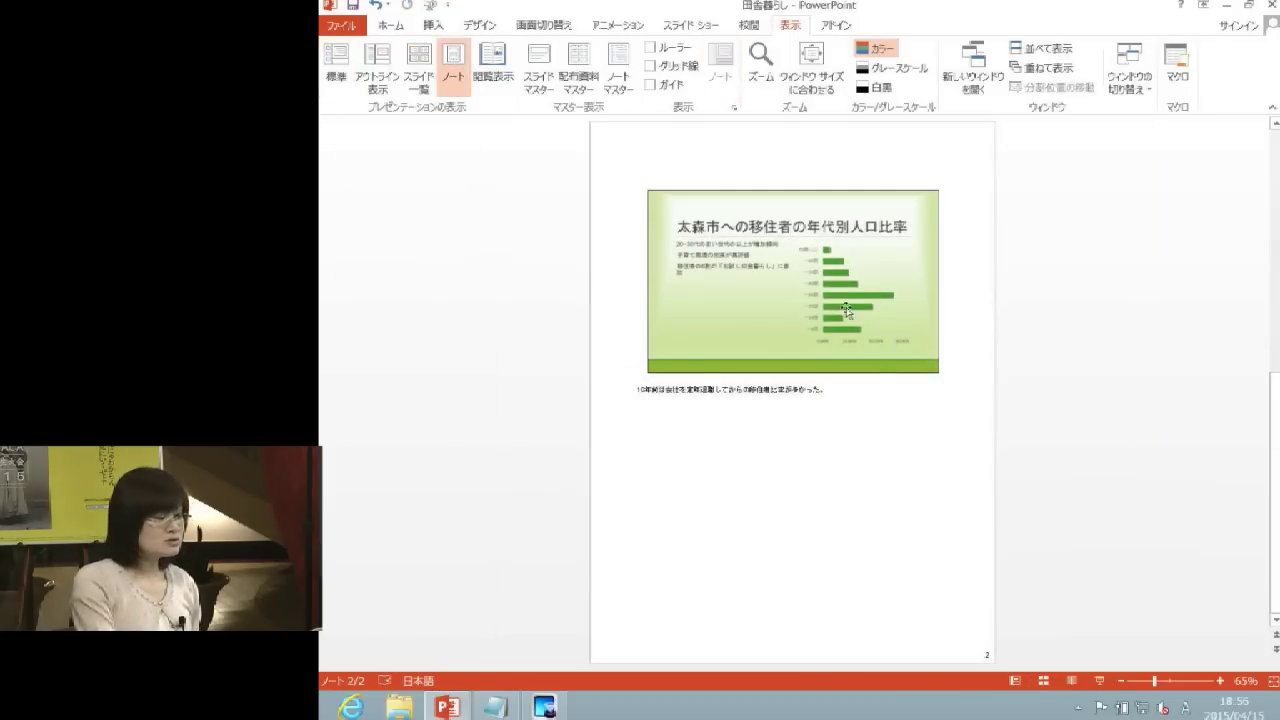
pyautogui.click(840, 293)
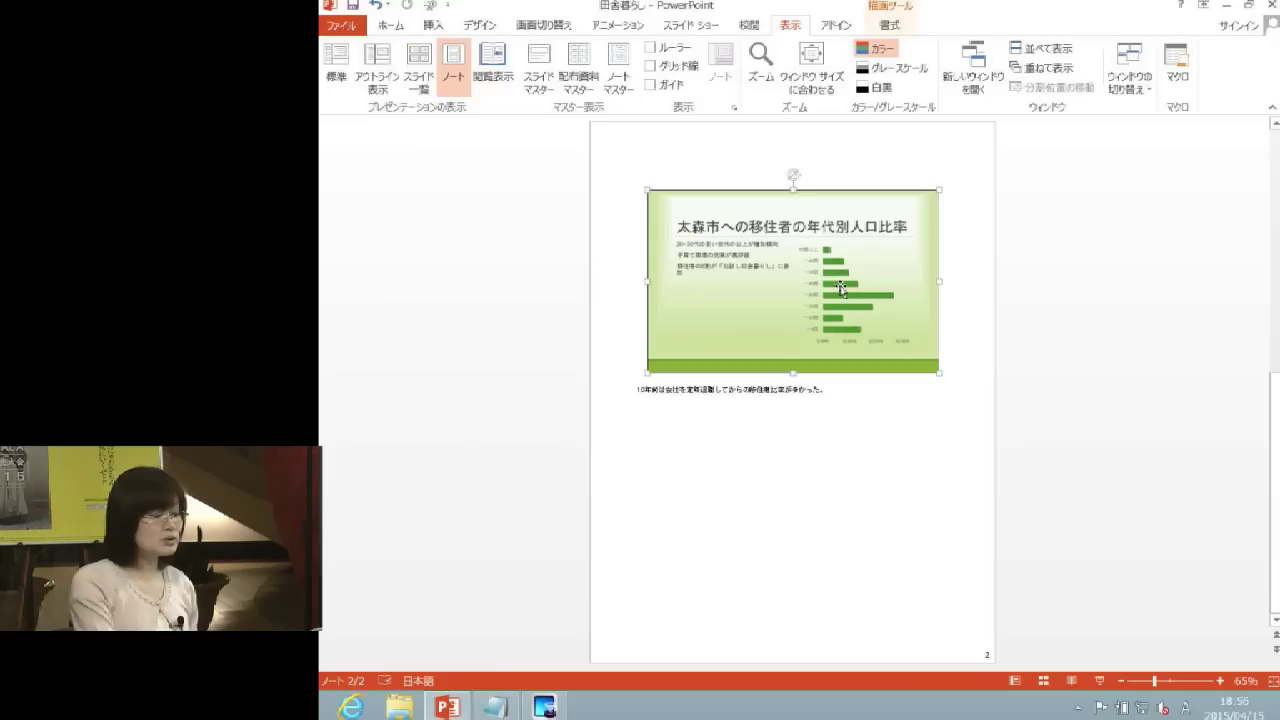
pyautogui.click(751, 410)
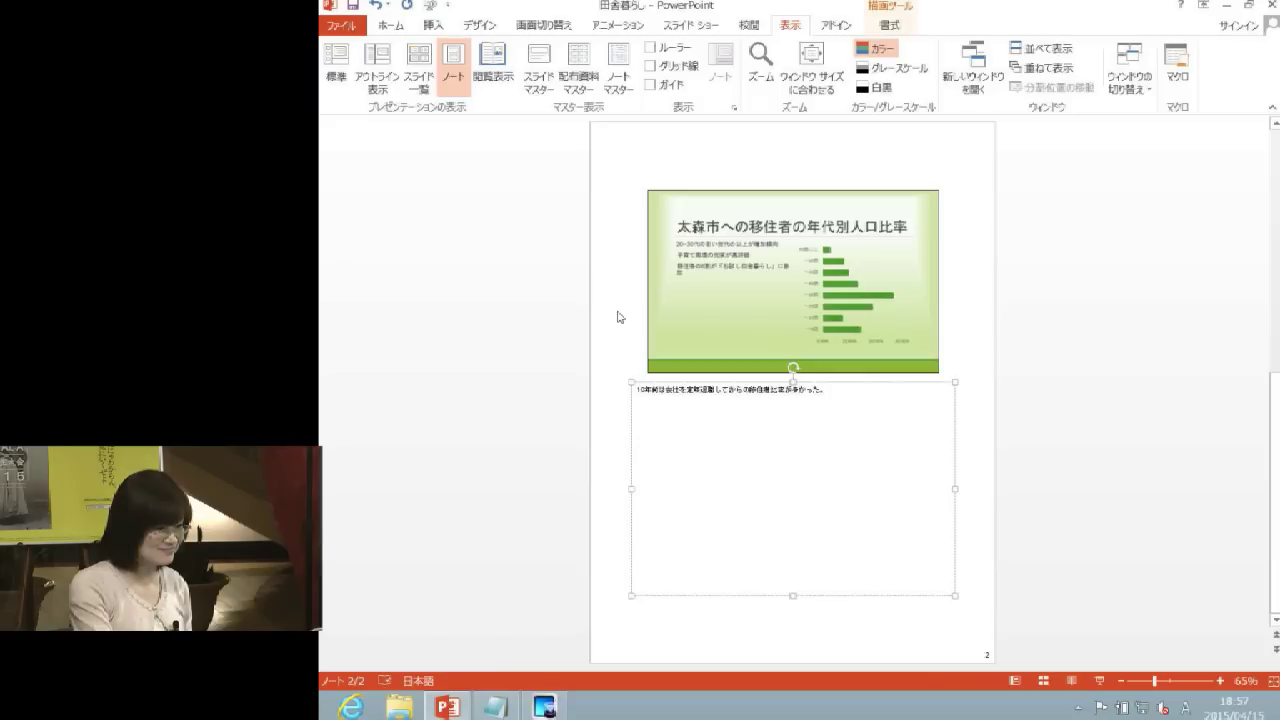
pyautogui.click(332, 72)
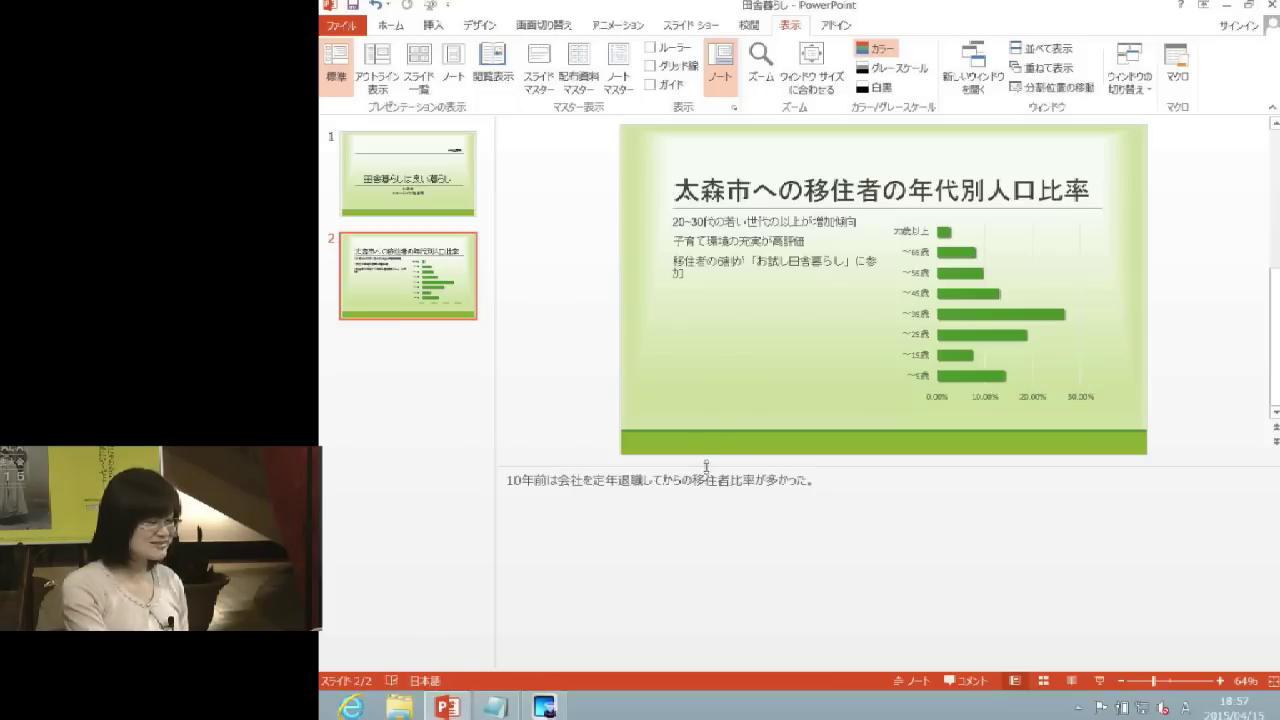
pyautogui.moveTo(706, 466); pyautogui.dragTo(703, 630)
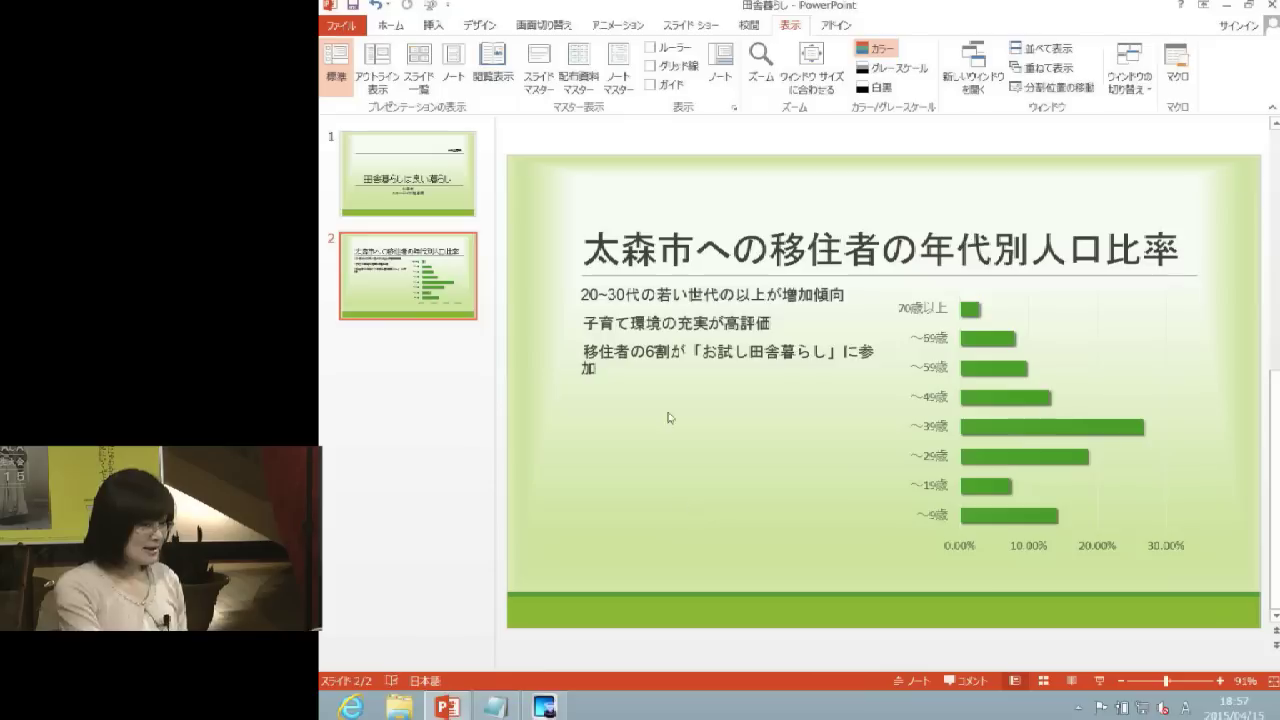
# Set slide 2's three bullet points to 1.5 line spacing
pyautogui.click(648, 368)
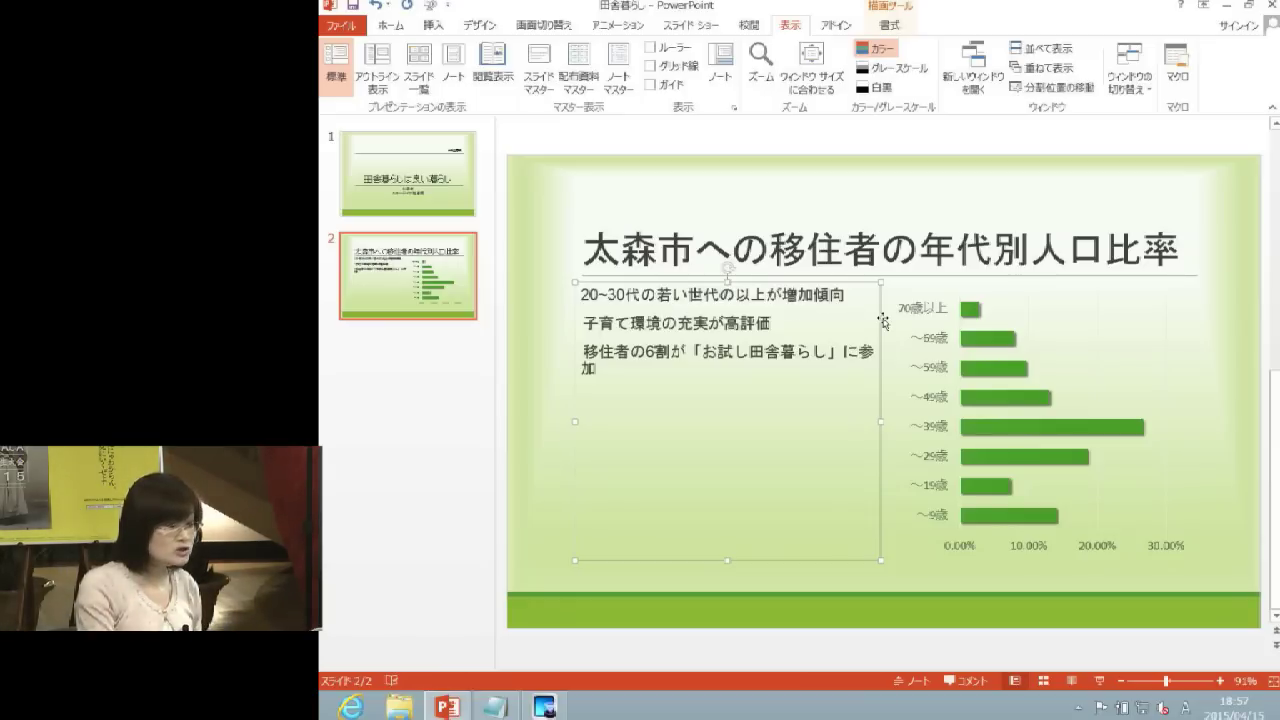
pyautogui.click(392, 25)
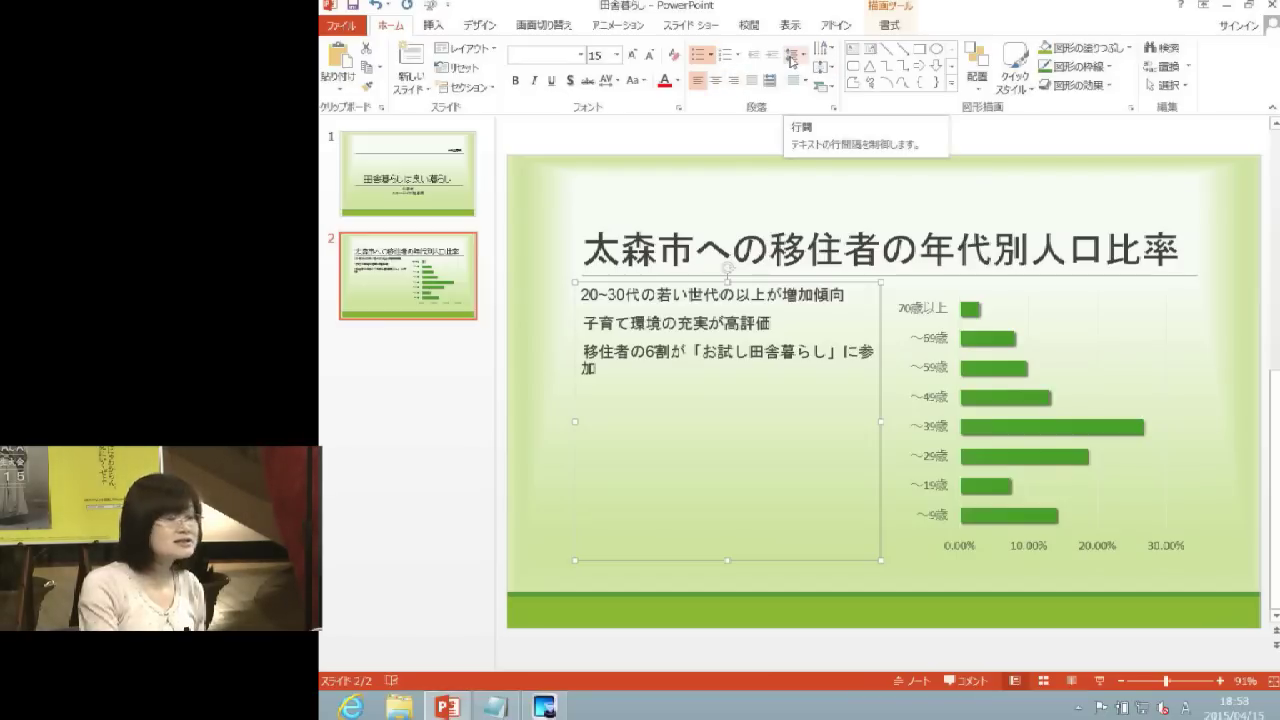
pyautogui.click(791, 56)
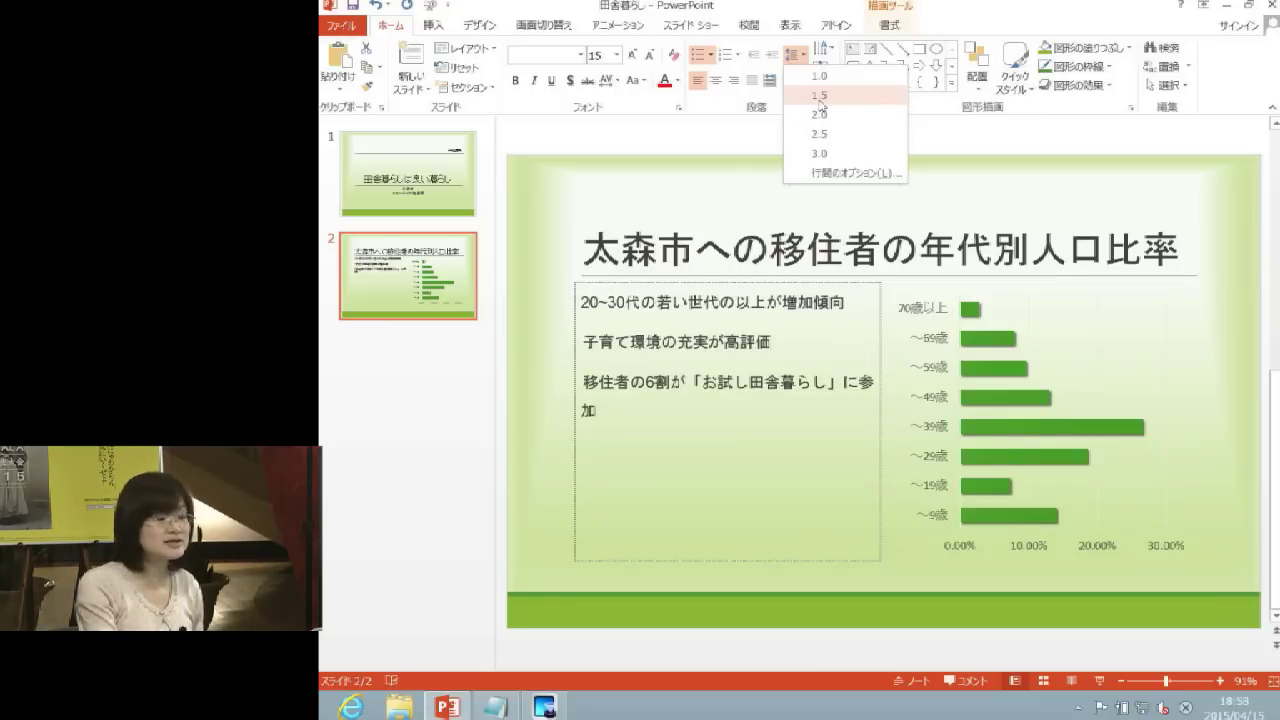
pyautogui.click(820, 96)
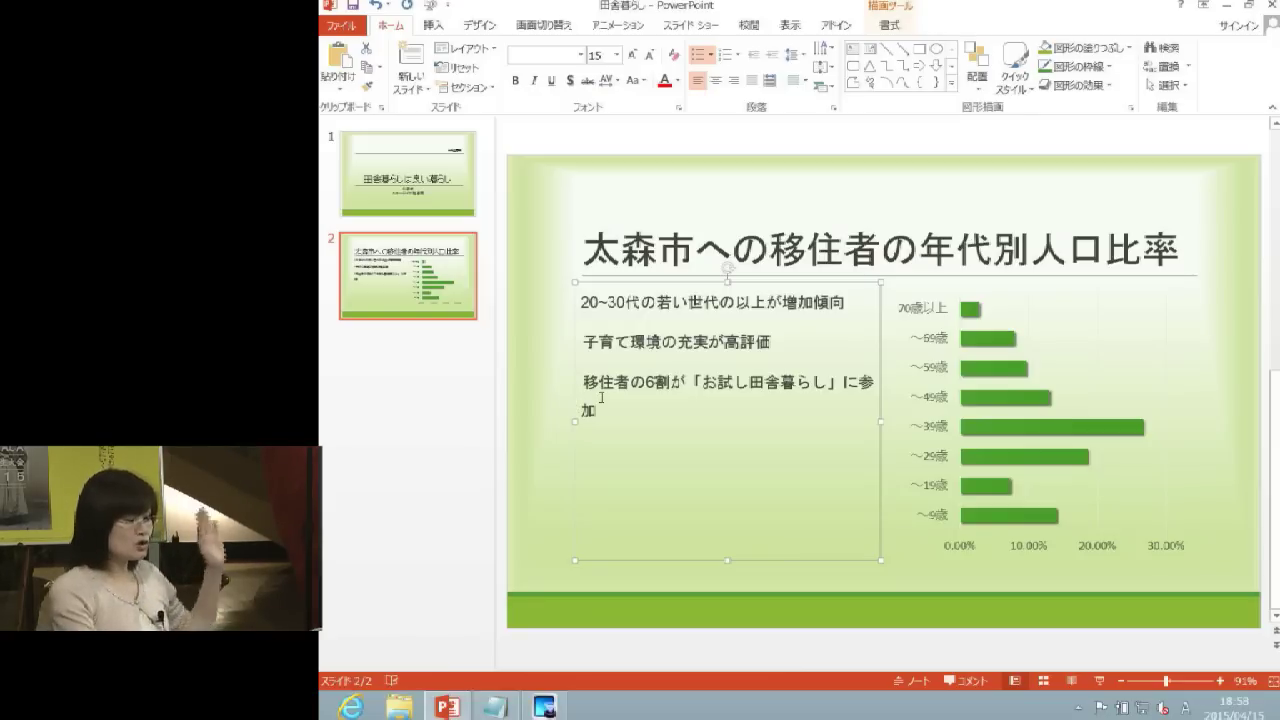
pyautogui.click(560, 371)
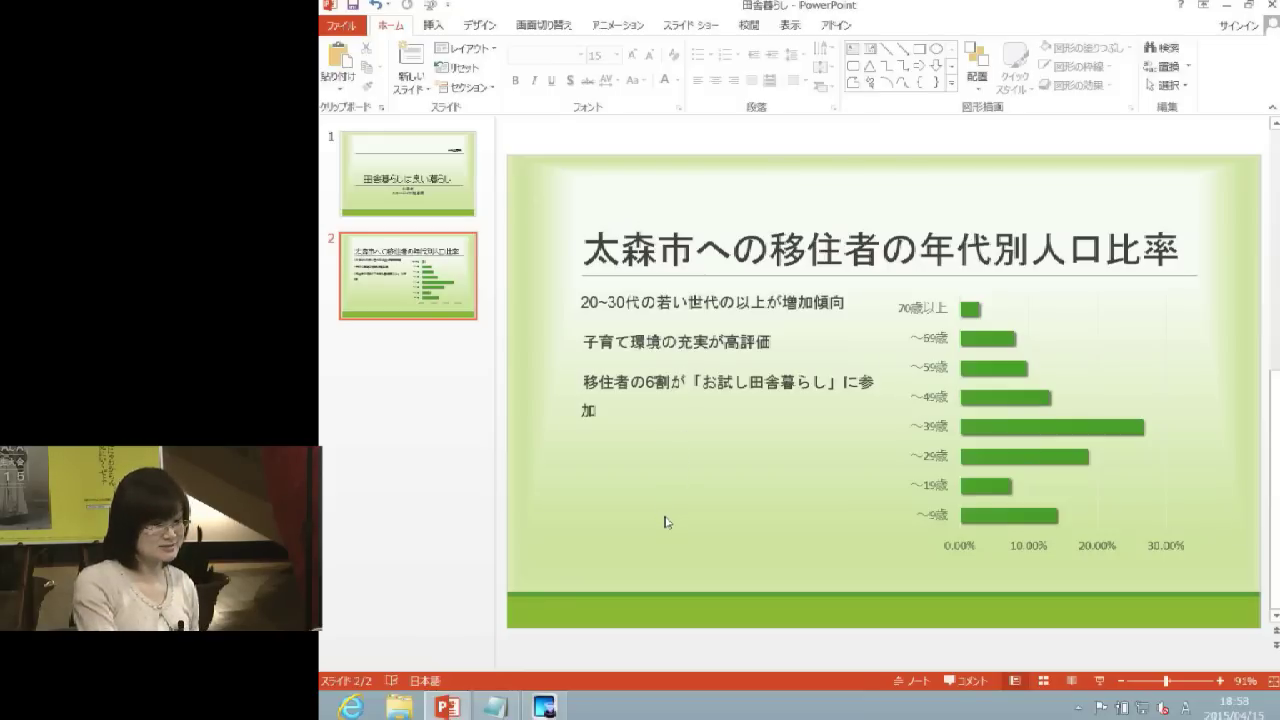
# Apply a Wipe entrance animation coming From Left to slide 2's bullet text box
pyautogui.click(711, 400)
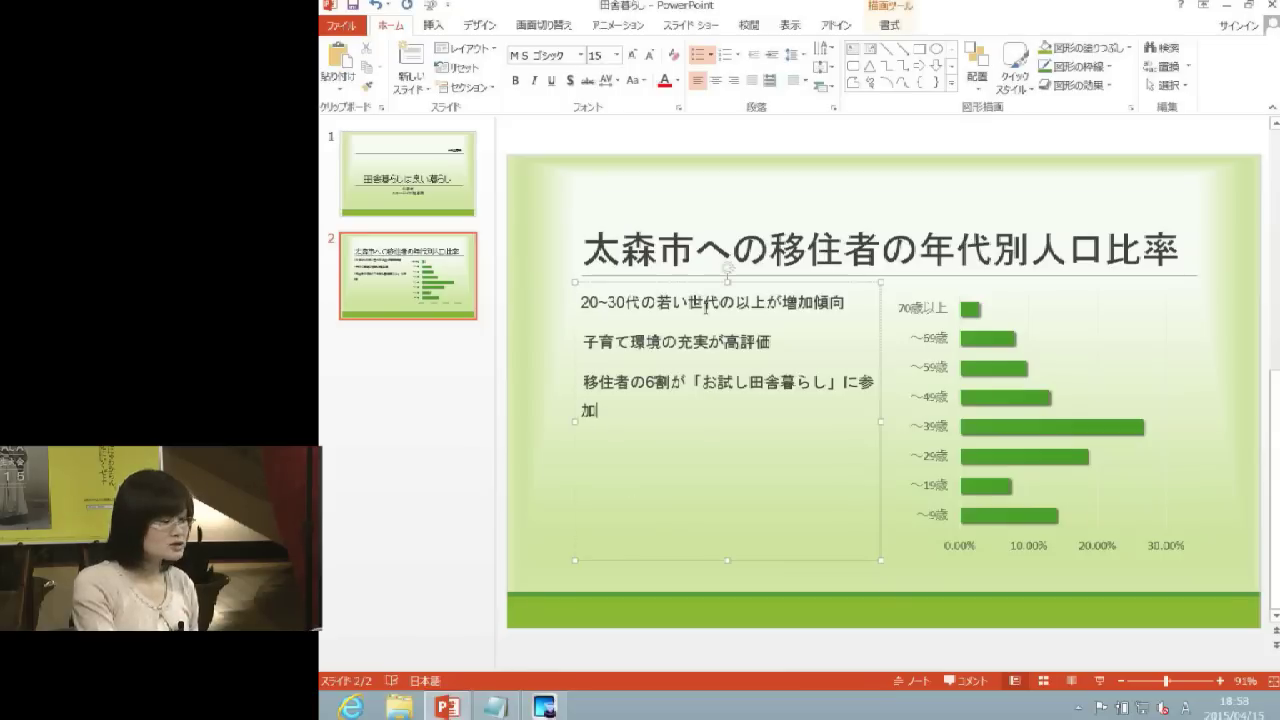
pyautogui.click(699, 283)
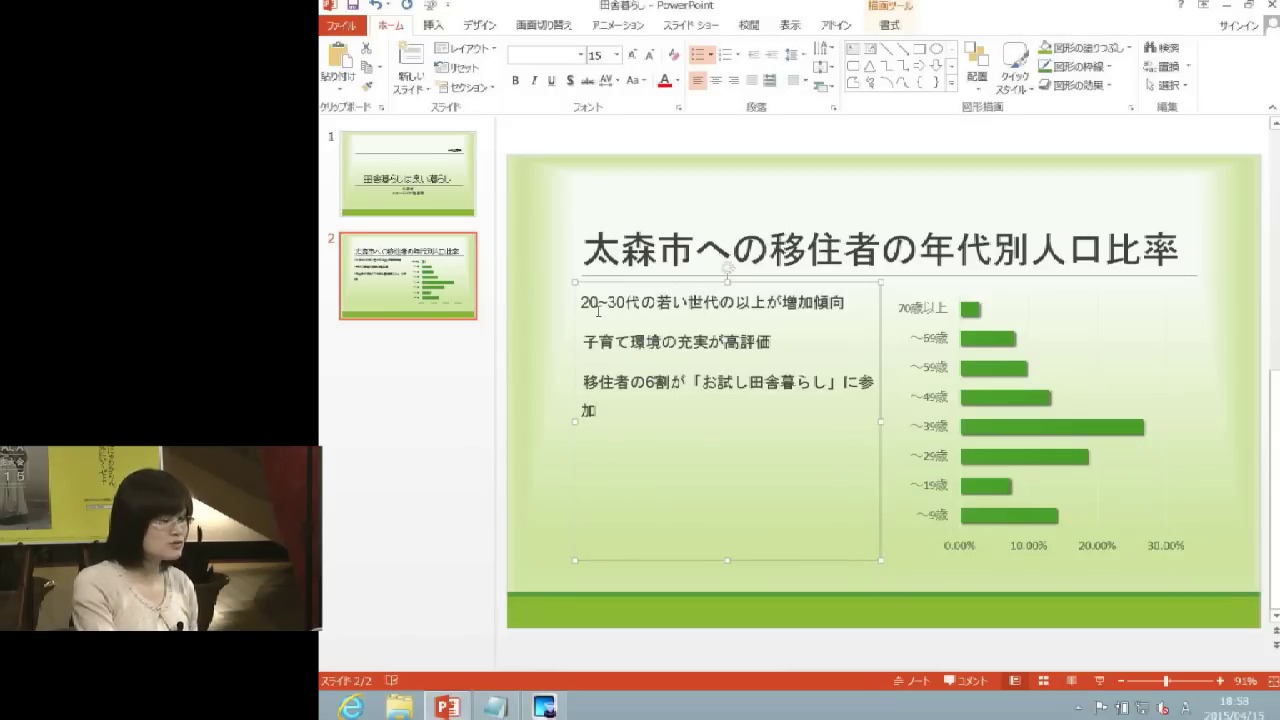
pyautogui.click(620, 25)
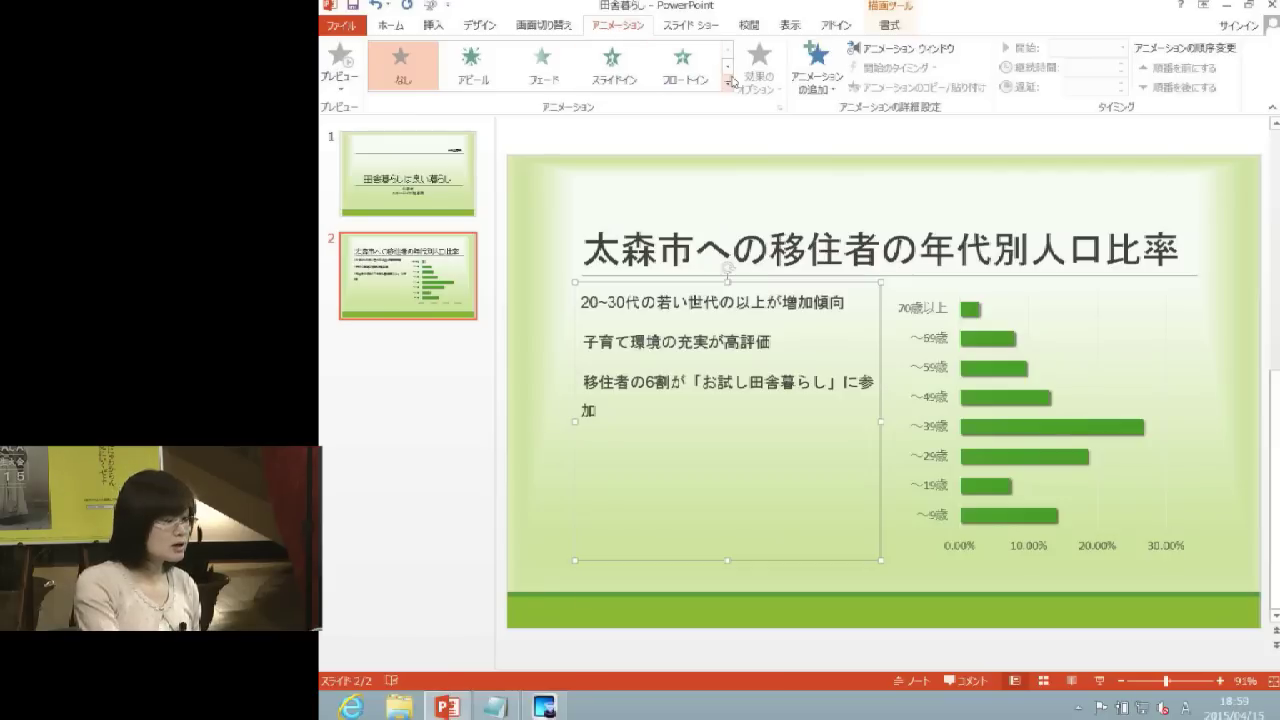
pyautogui.click(729, 87)
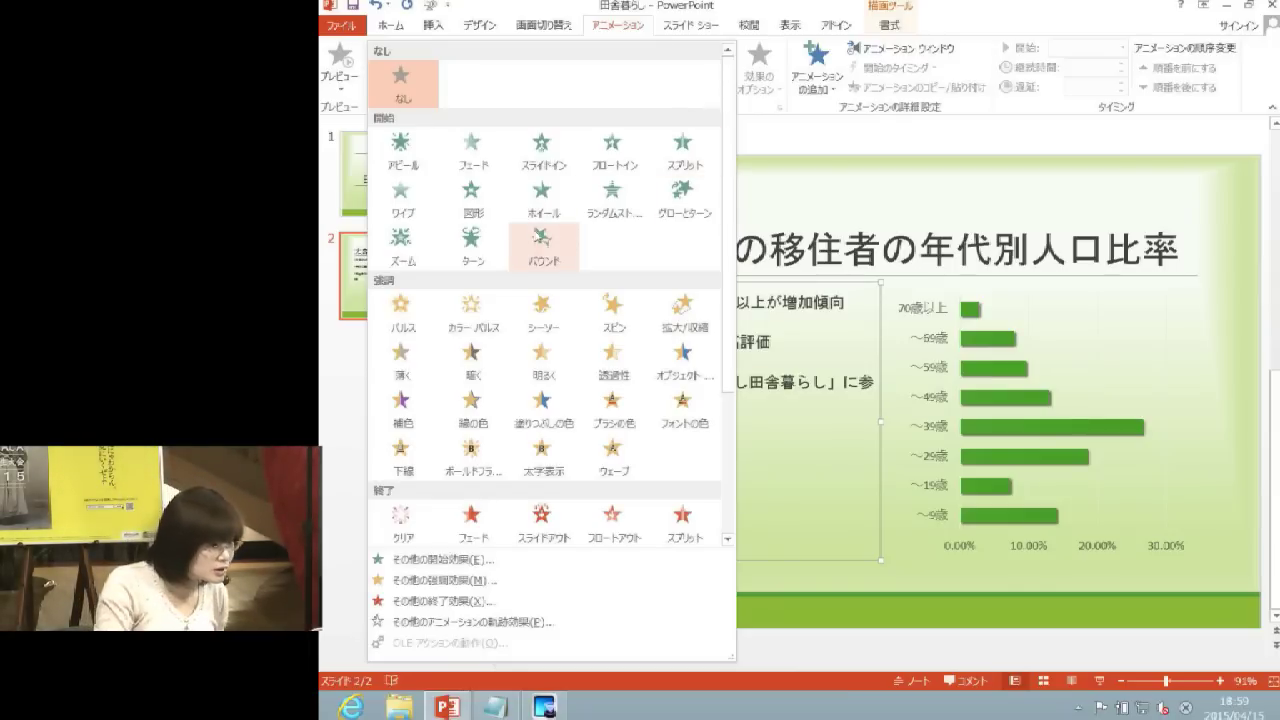
pyautogui.click(418, 208)
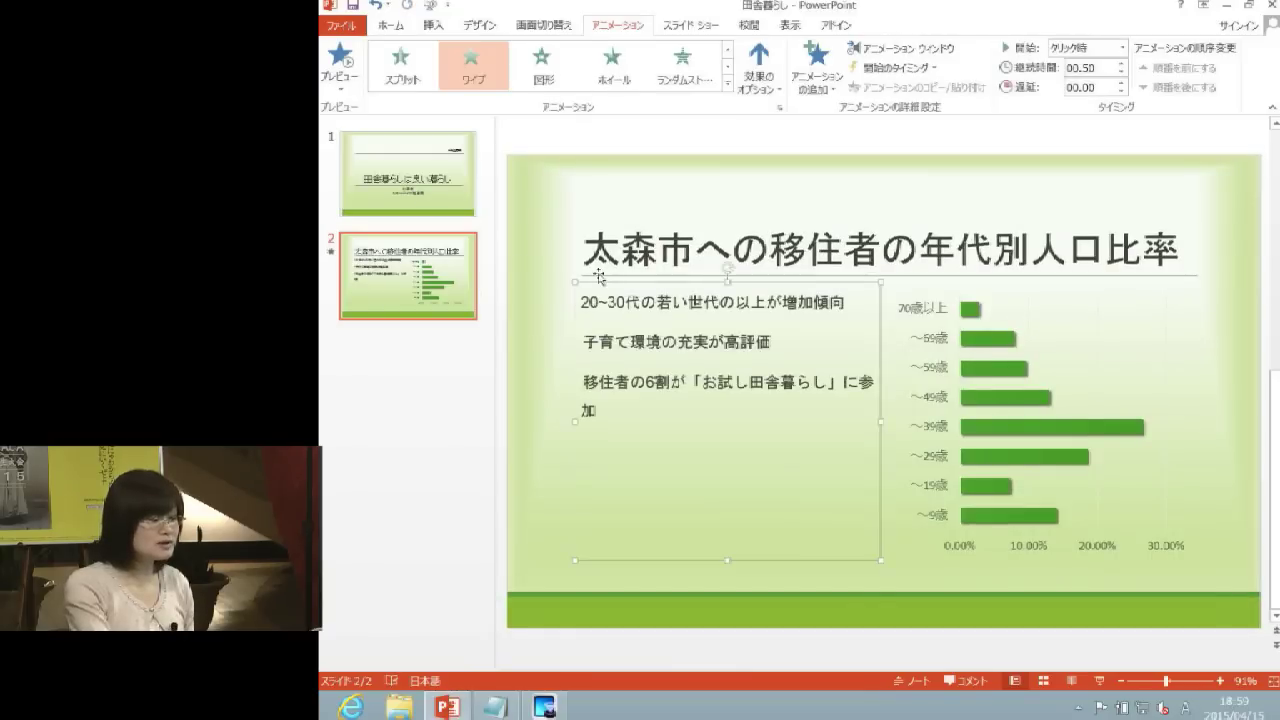
pyautogui.click(764, 88)
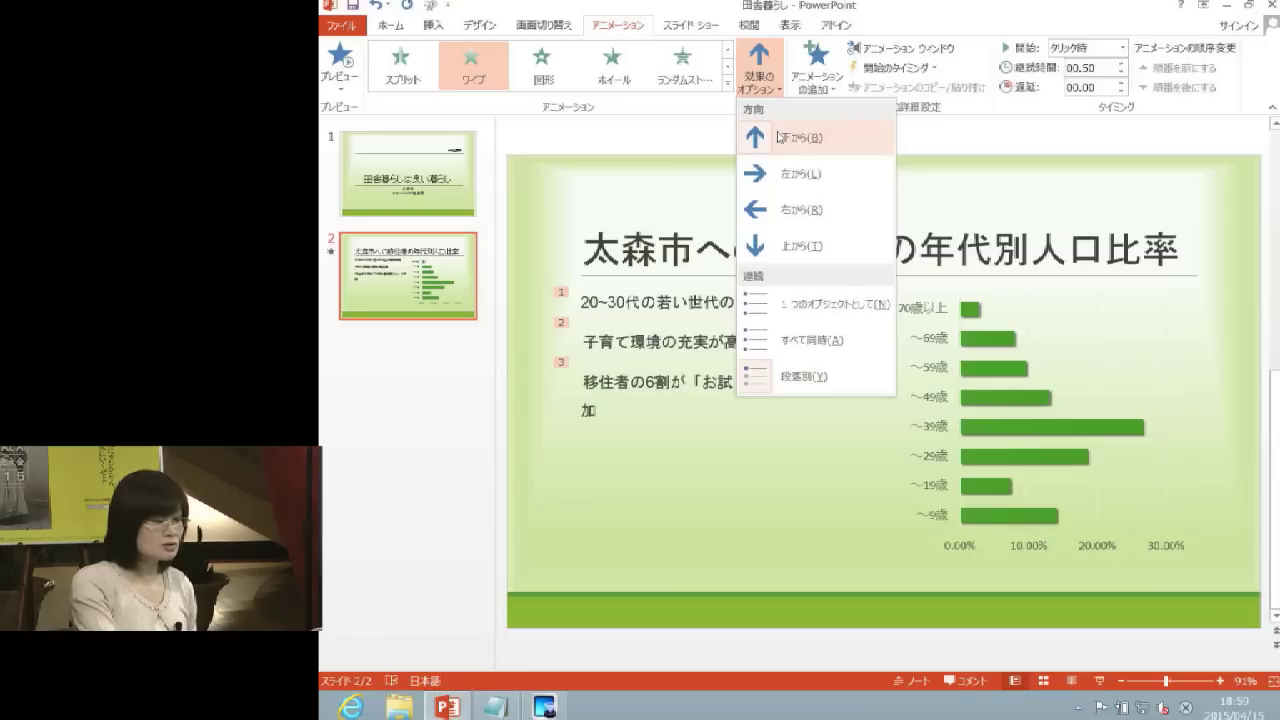
pyautogui.click(798, 176)
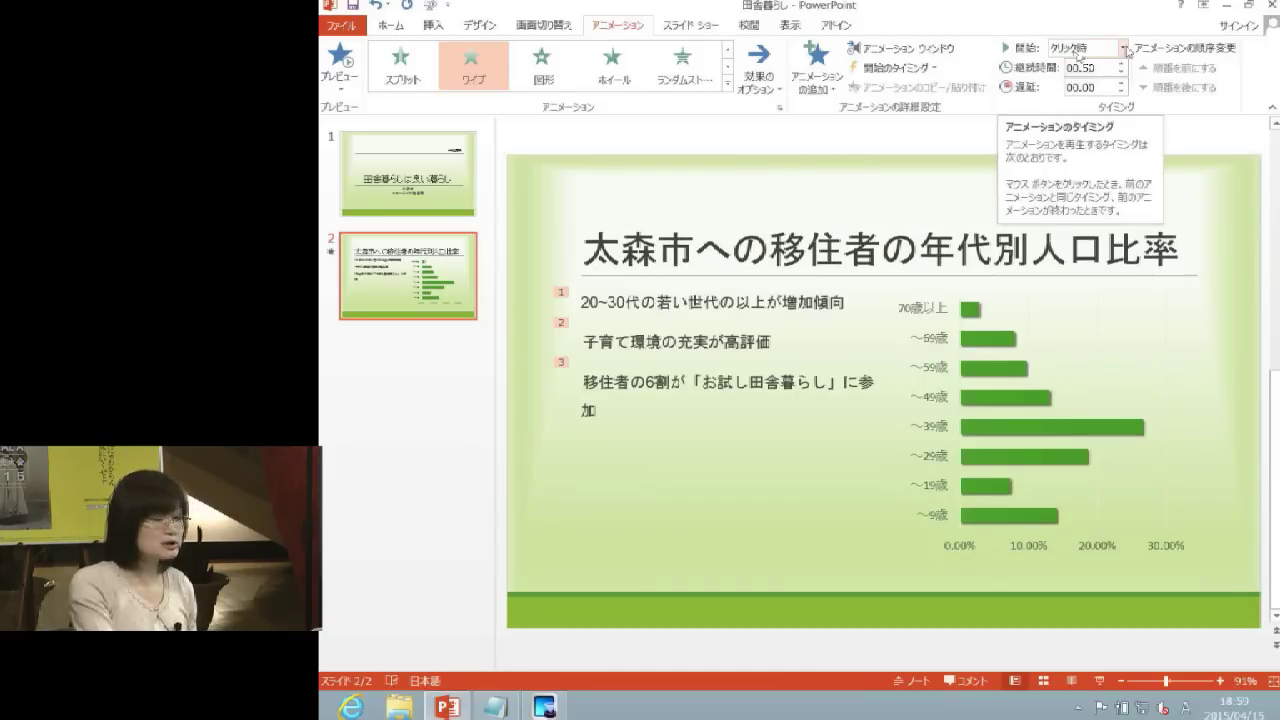
pyautogui.click(1124, 48)
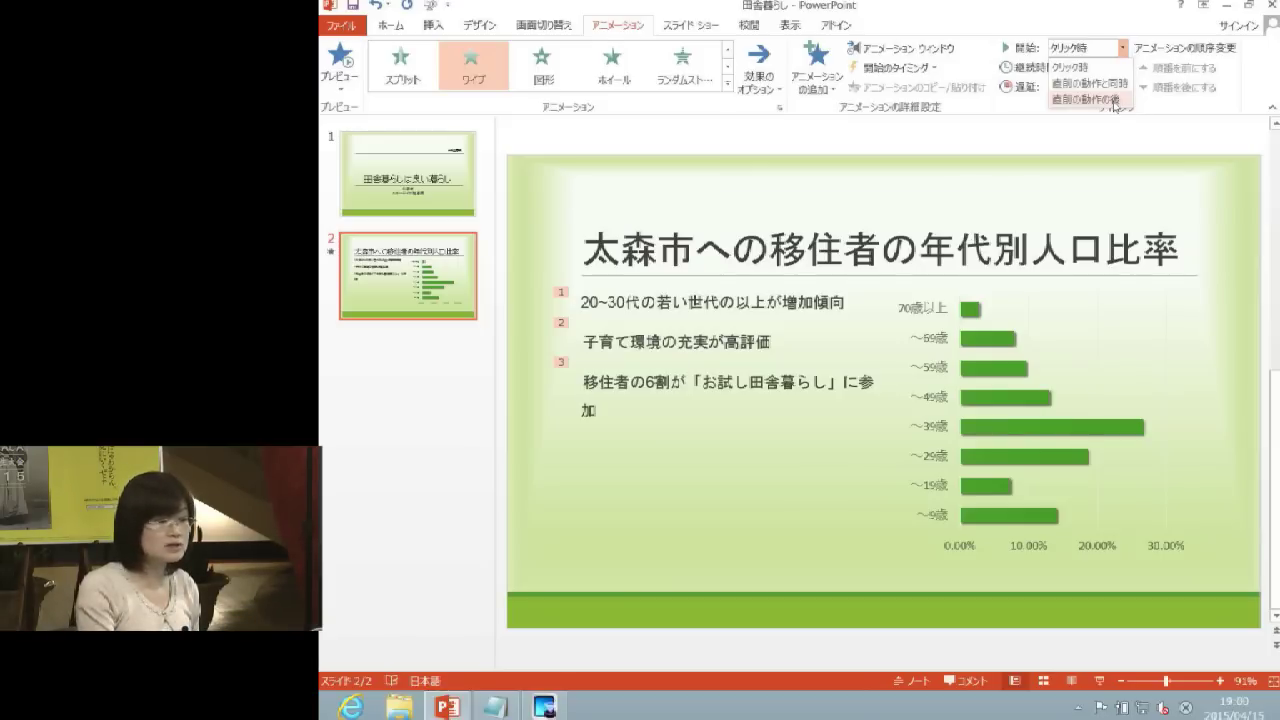
# Make the Wipe start After Previous with a 1-second delay, then preview slide 2 in slide show
pyautogui.click(1114, 100)
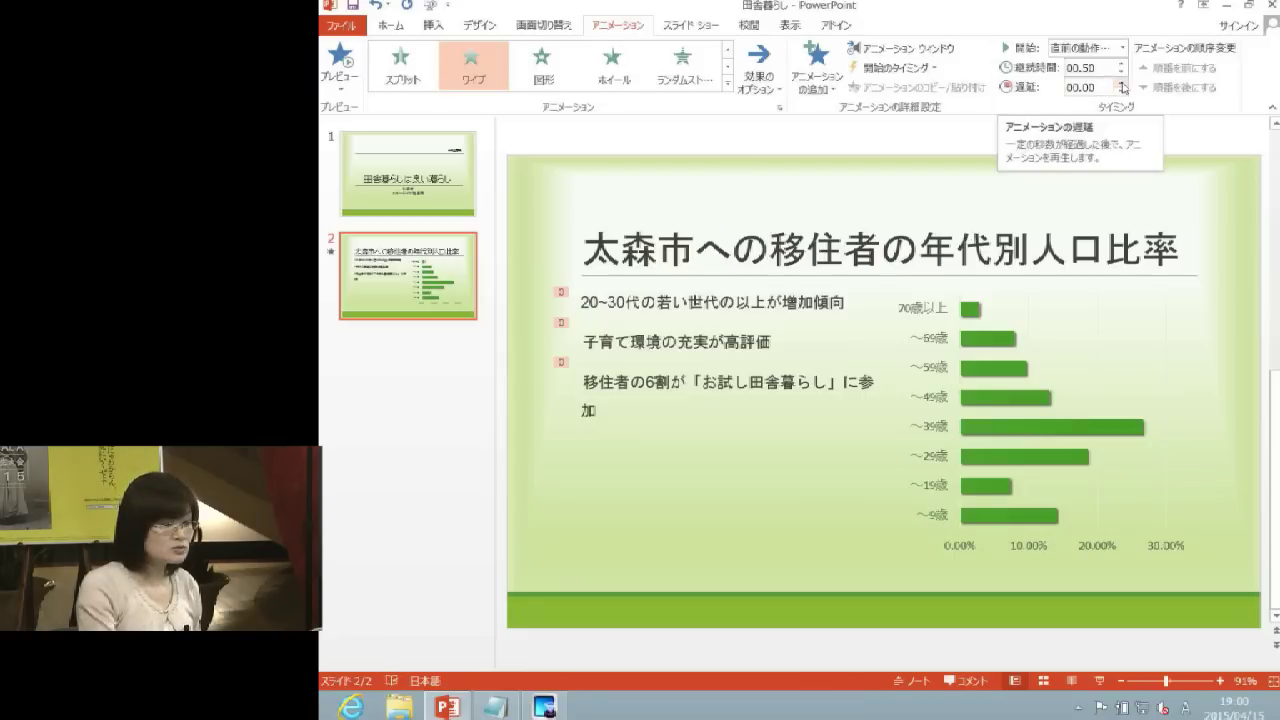
pyautogui.click(1122, 83)
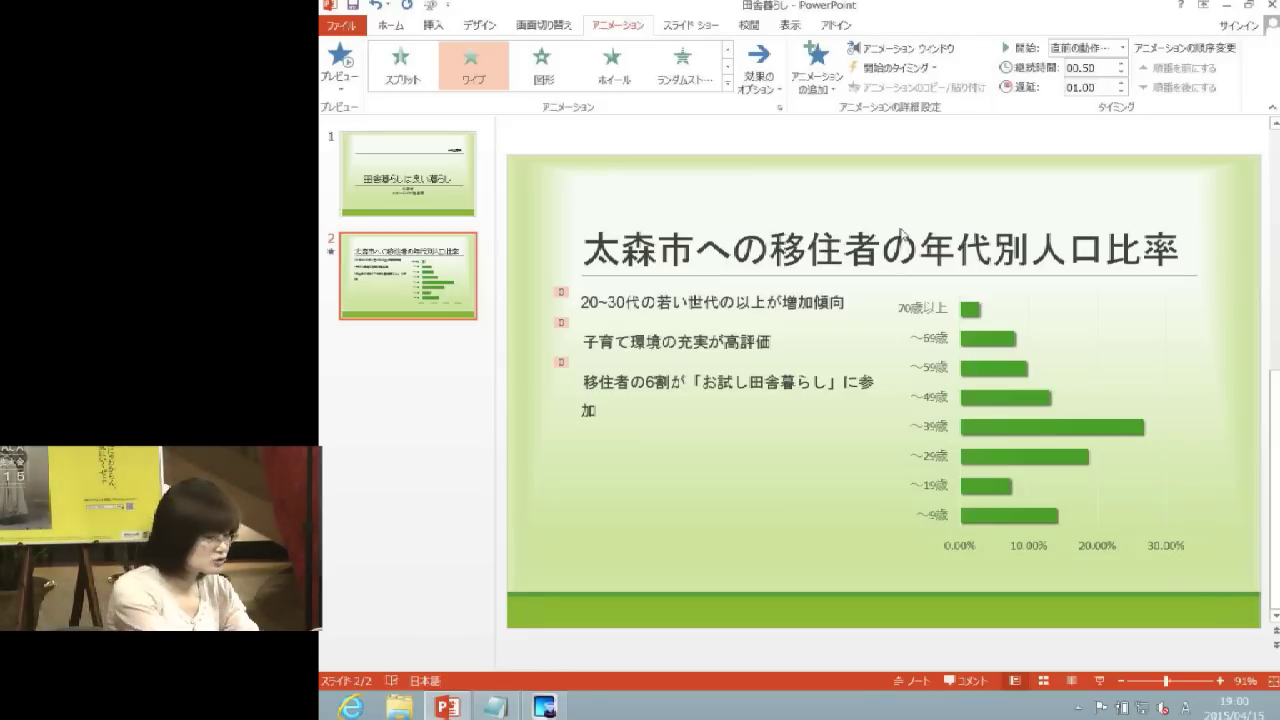
pyautogui.hotkey('shift', 'F5')
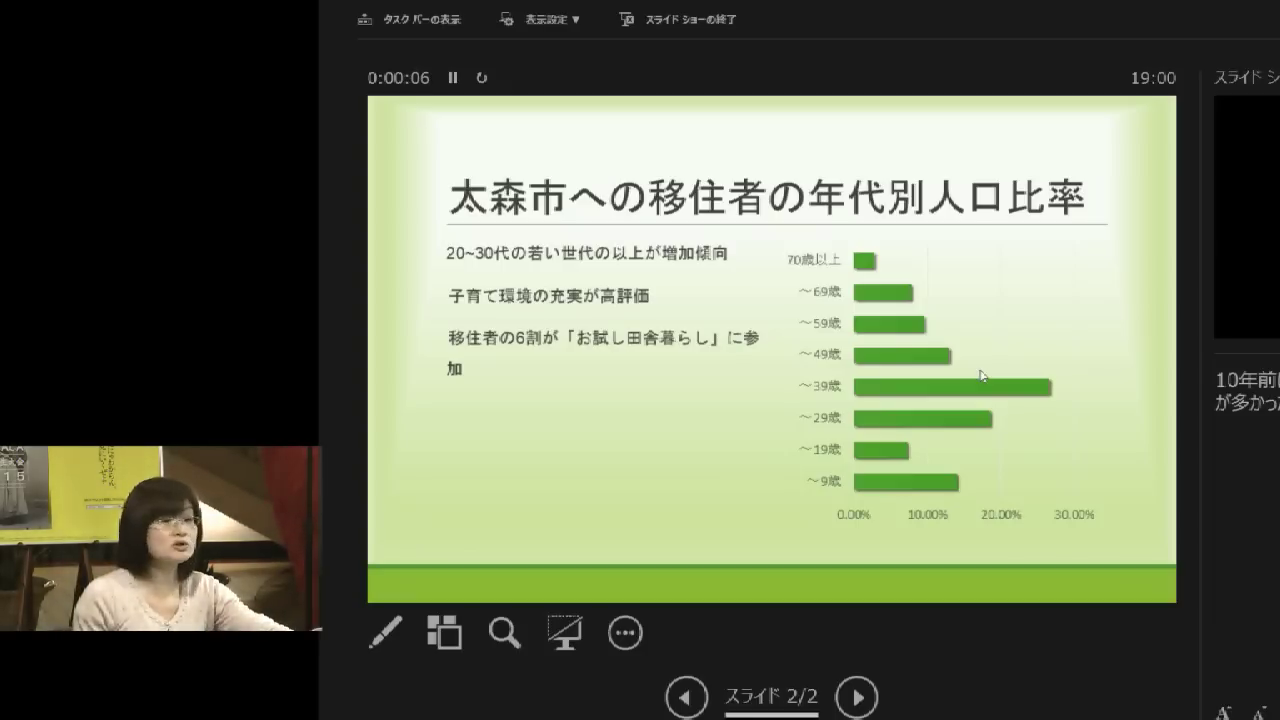
# Exit the slide show and clear the selection on slide 2
pyautogui.press('Escape')
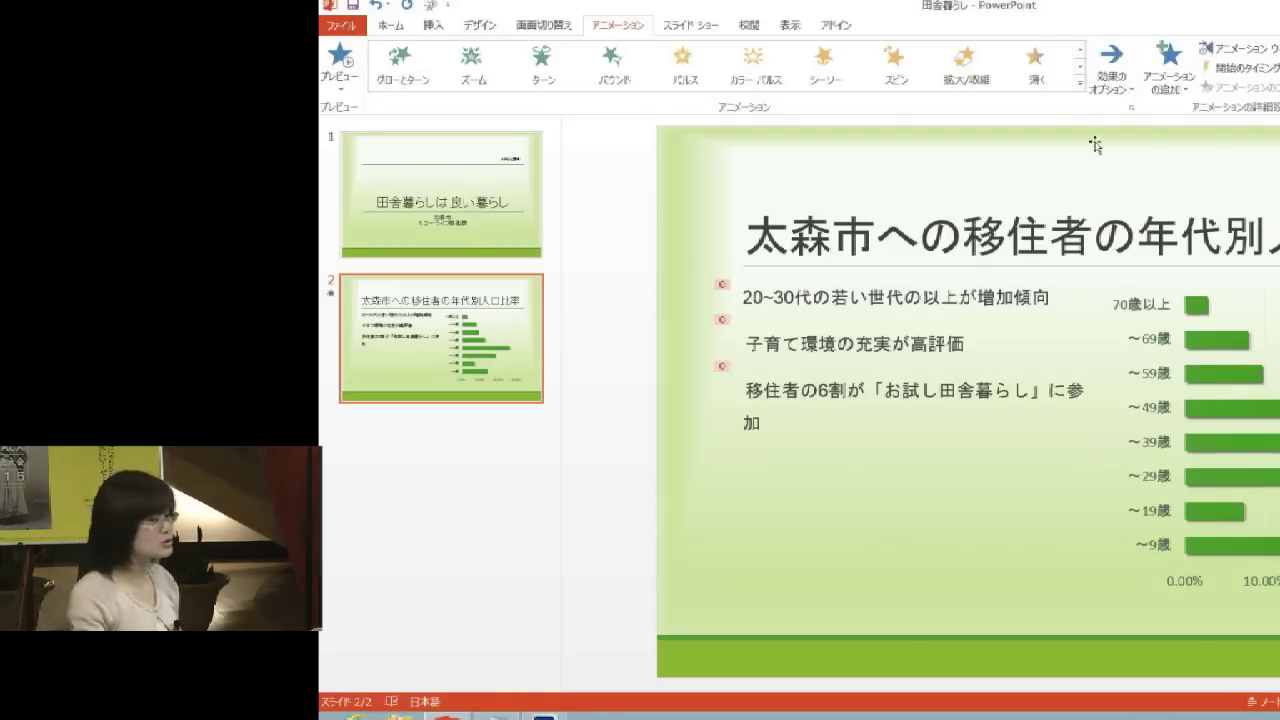
pyautogui.click(634, 238)
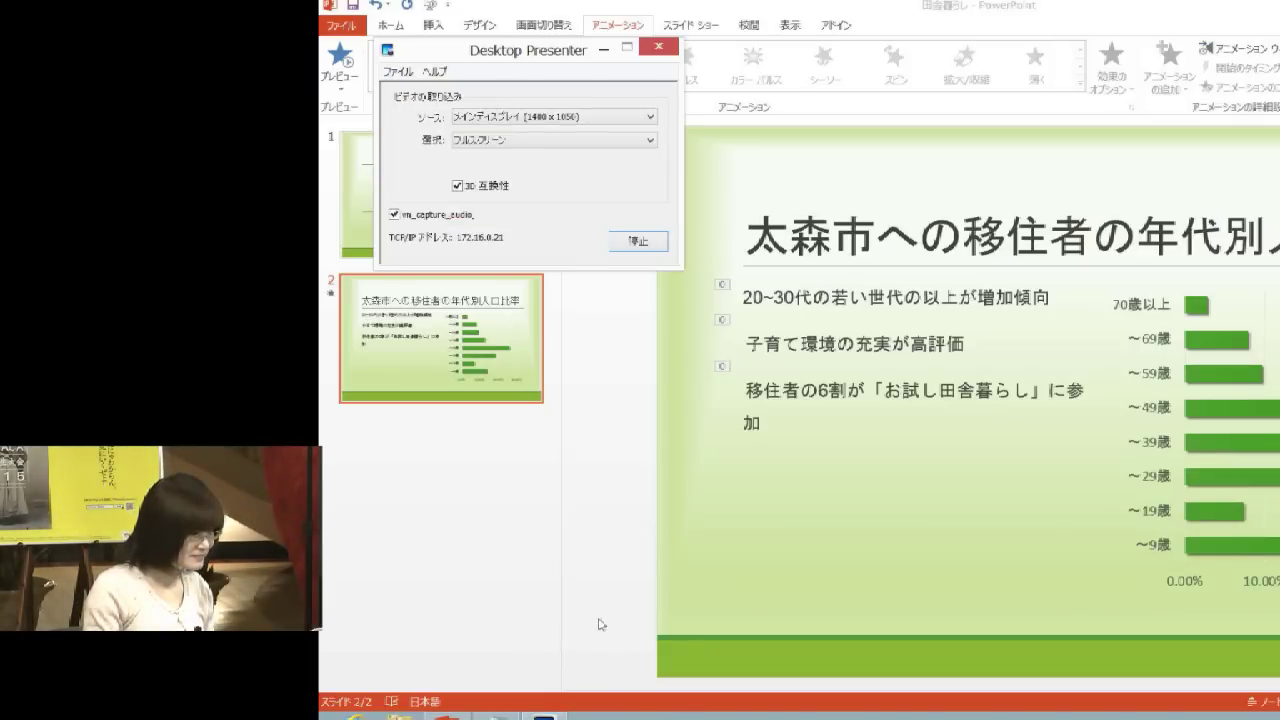
# Bring the presentation window with slide 2 back to the front
pyautogui.click(604, 451)
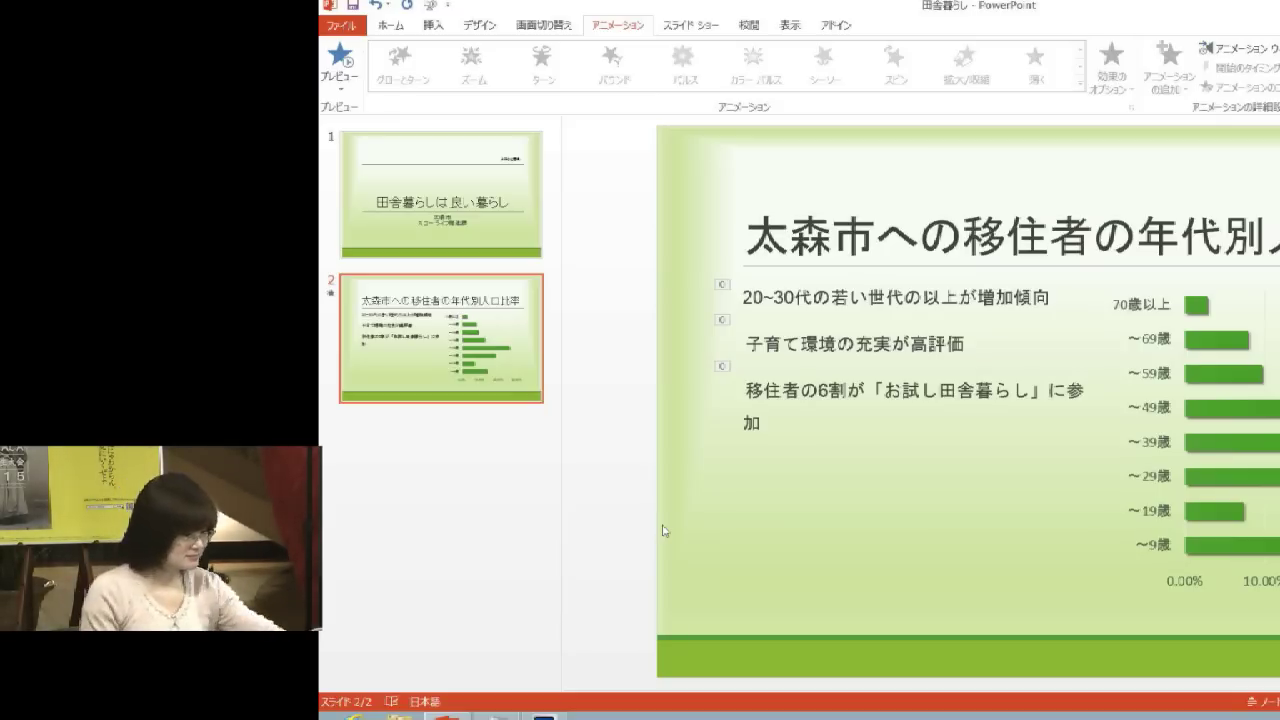
# Start the slide show from slide 1, stop it to check the thumbnails, then restart it
pyautogui.hotkey('alt', 'F5')
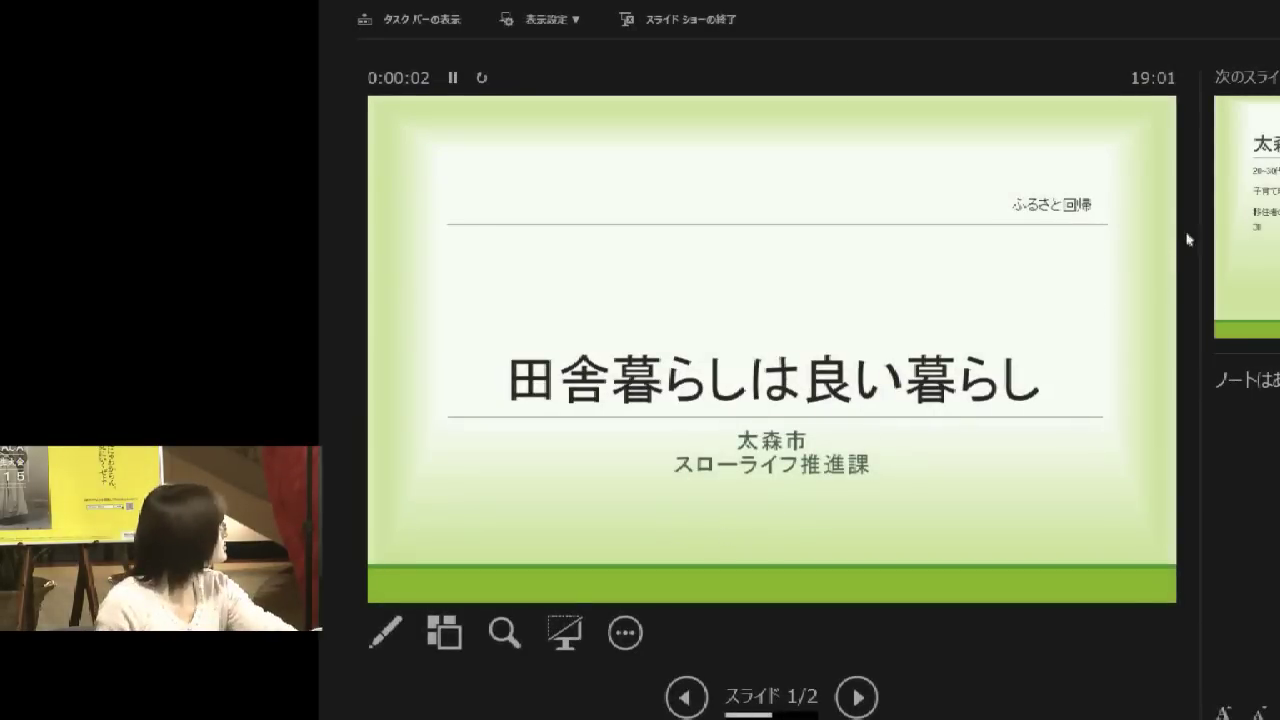
pyautogui.press('Escape')
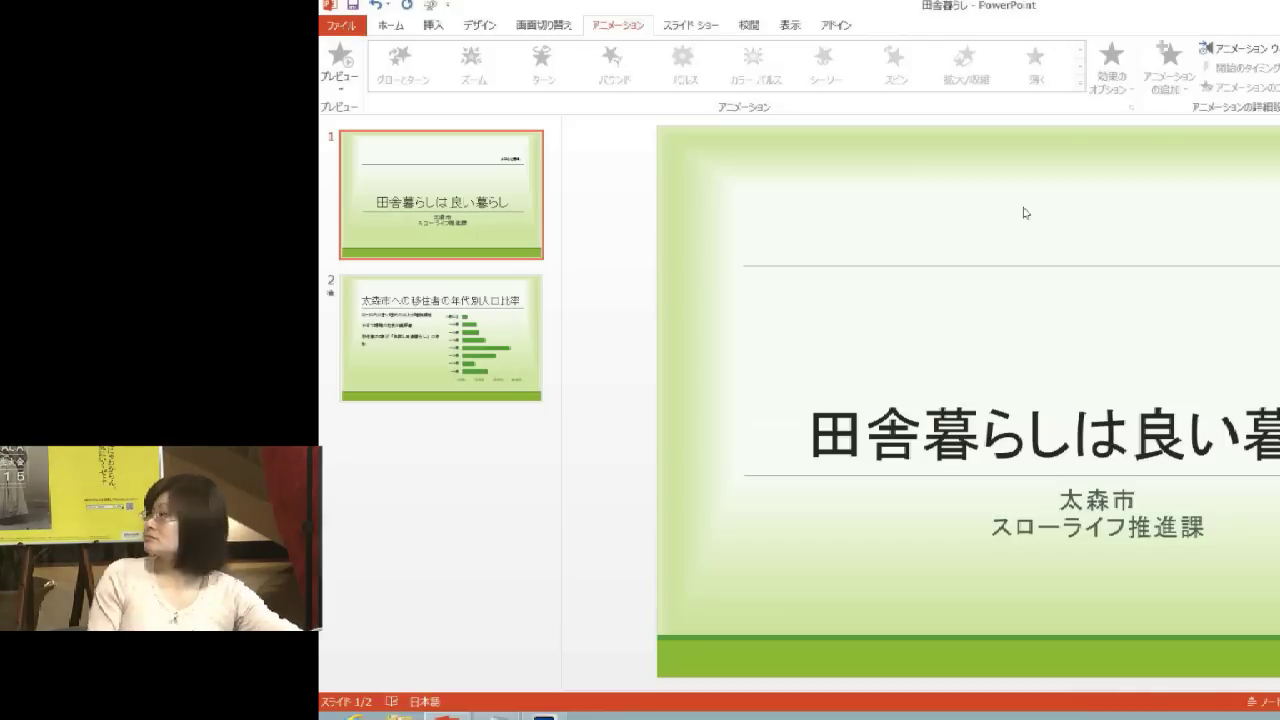
pyautogui.scroll(-1, 588, 258)
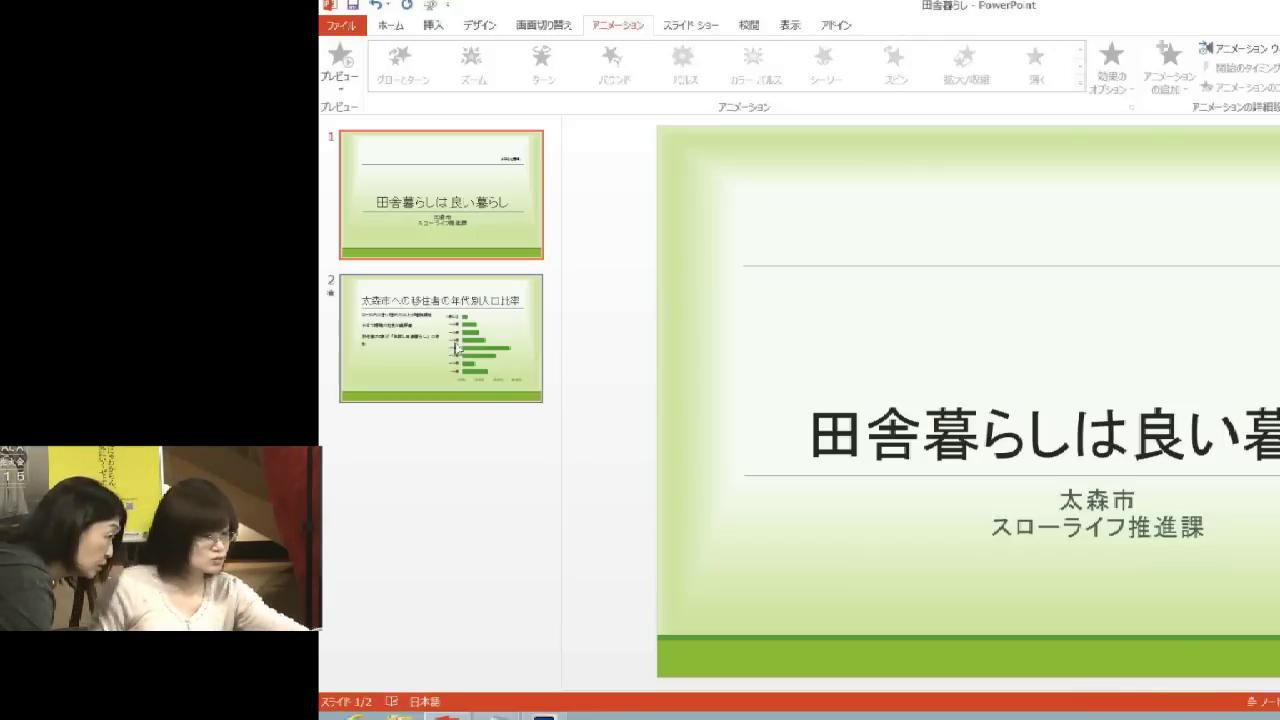
pyautogui.scroll(1, 588, 258)
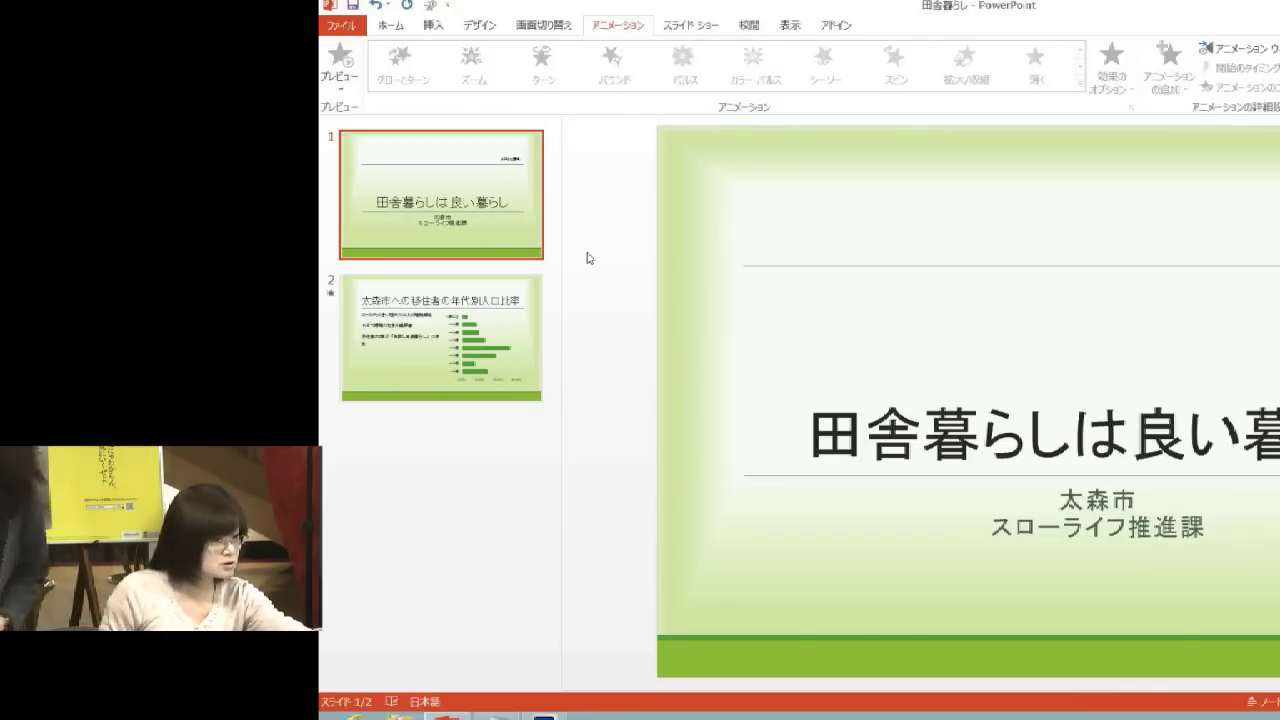
pyautogui.press('F5')
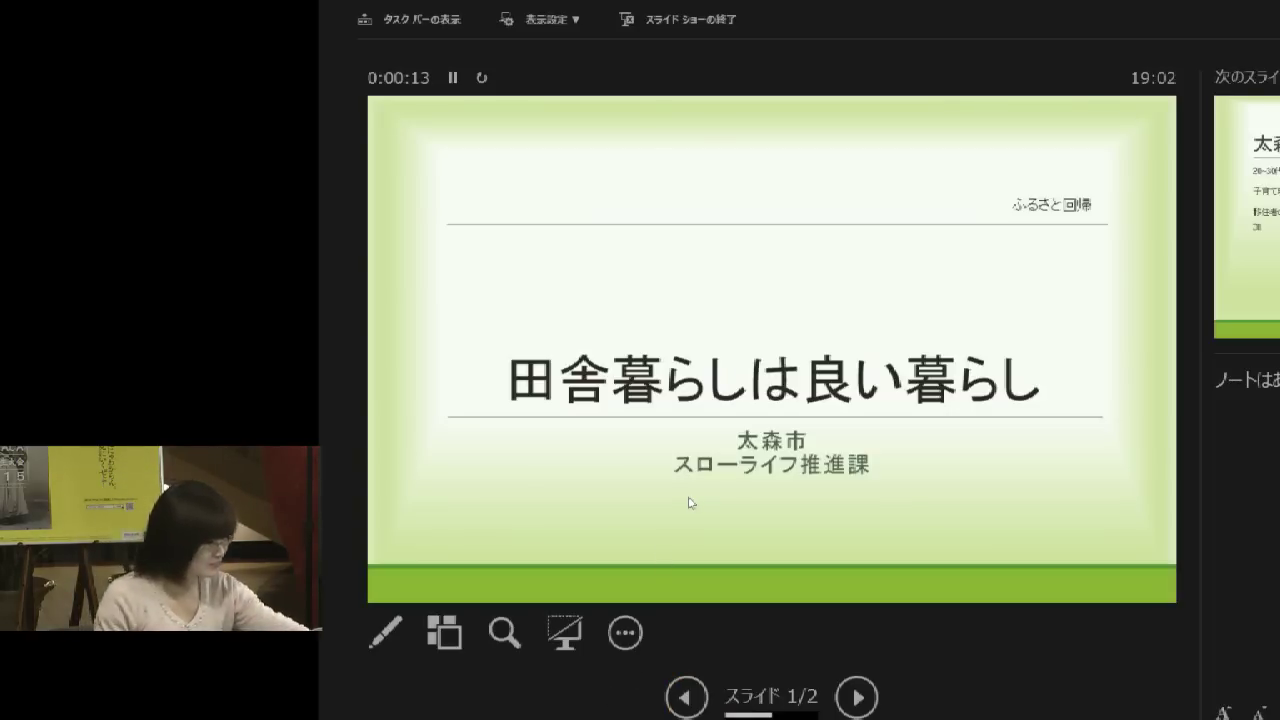
# End the running slide show
pyautogui.press('Escape')
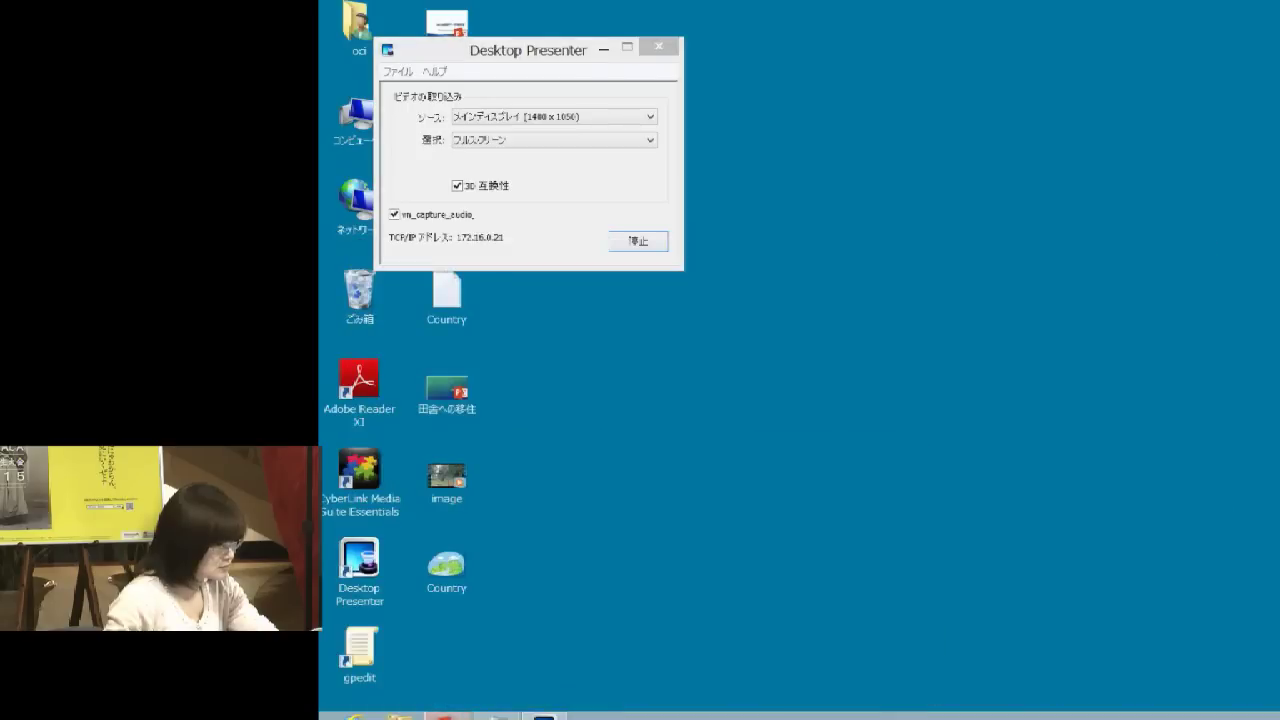
# Show the desktop, then restore PowerPoint on title slide 1, 田舎暮らしは良い暮らし
pyautogui.press('super+d')
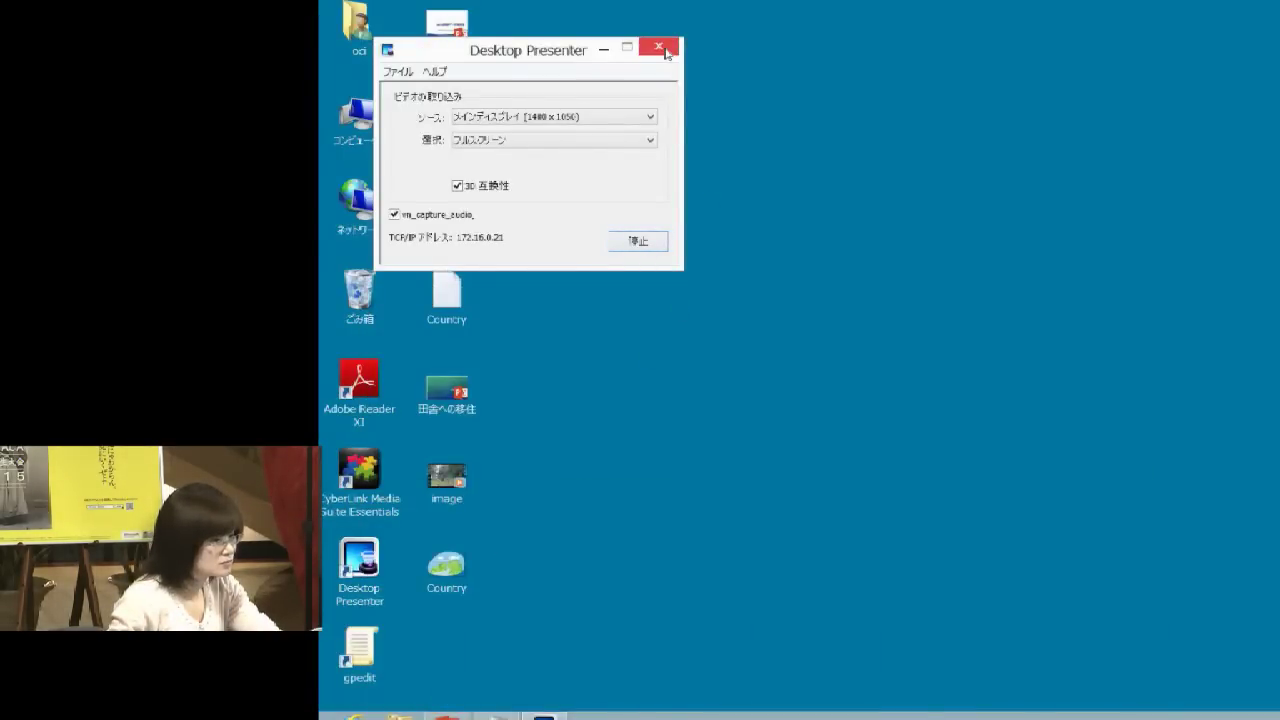
pyautogui.click(744, 63)
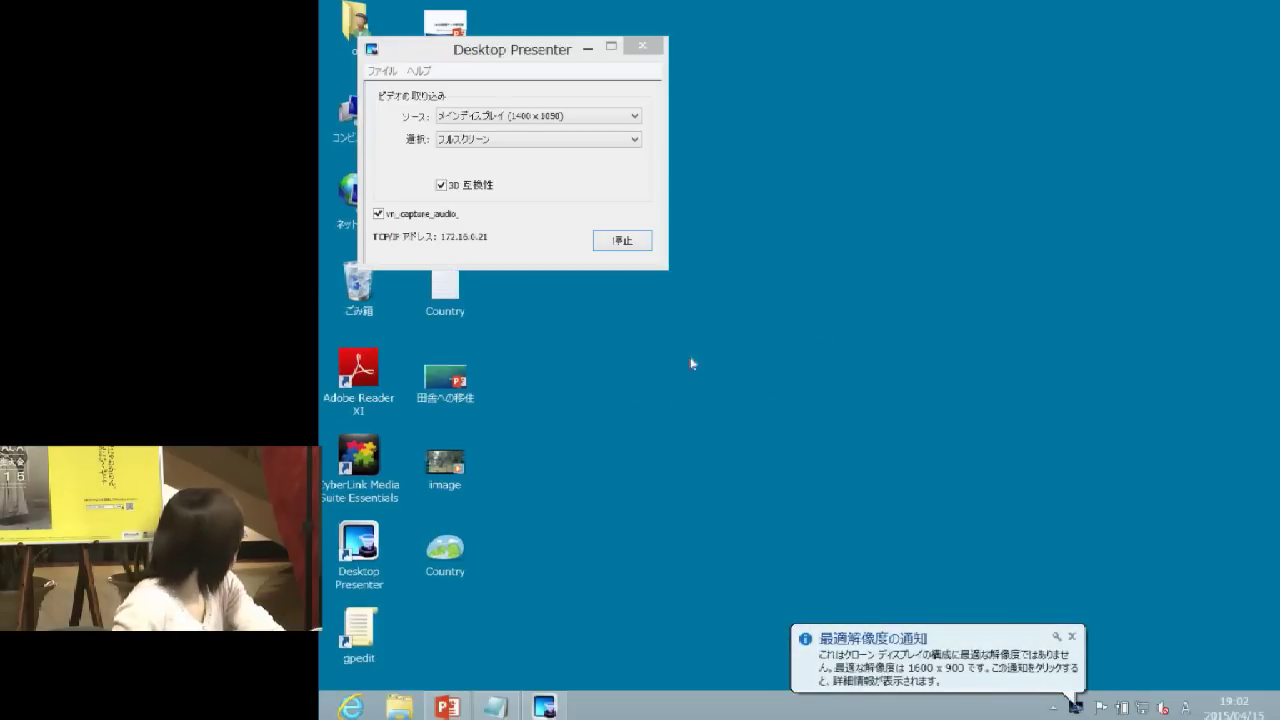
pyautogui.click(447, 706)
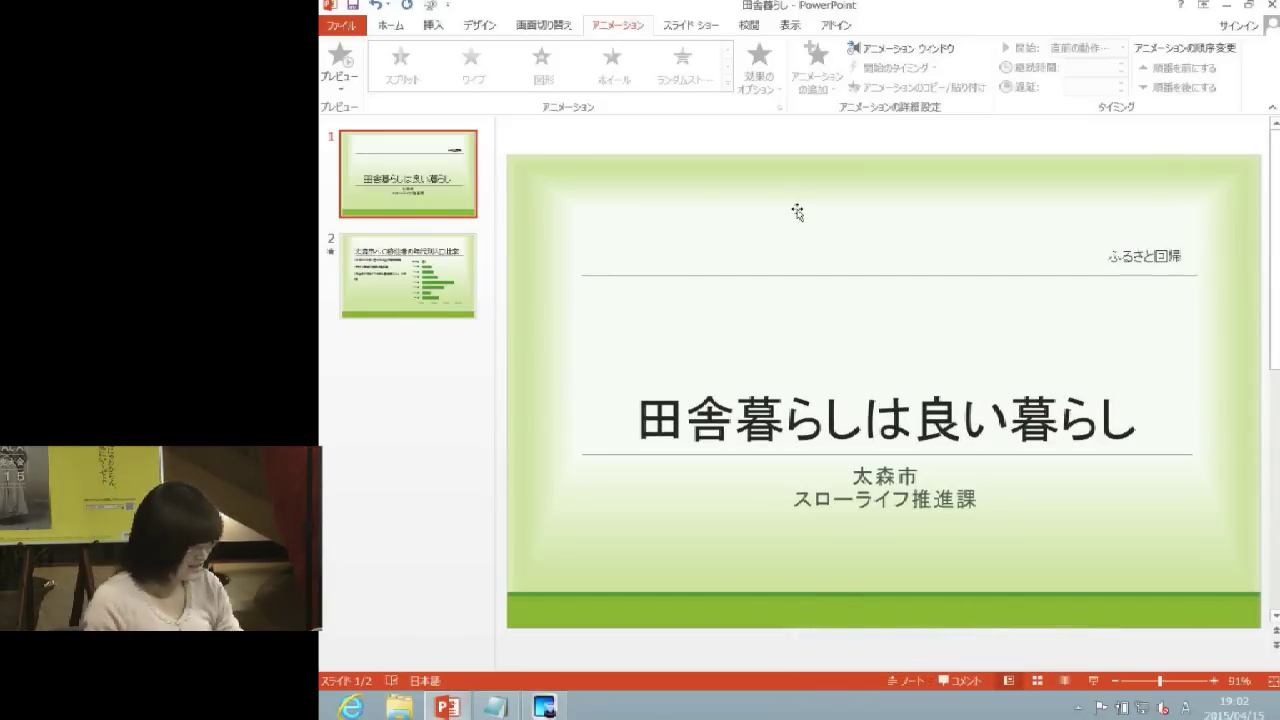
# Select slide 2, the age-group migration bar chart slide, in the Slides pane
pyautogui.click(420, 310)
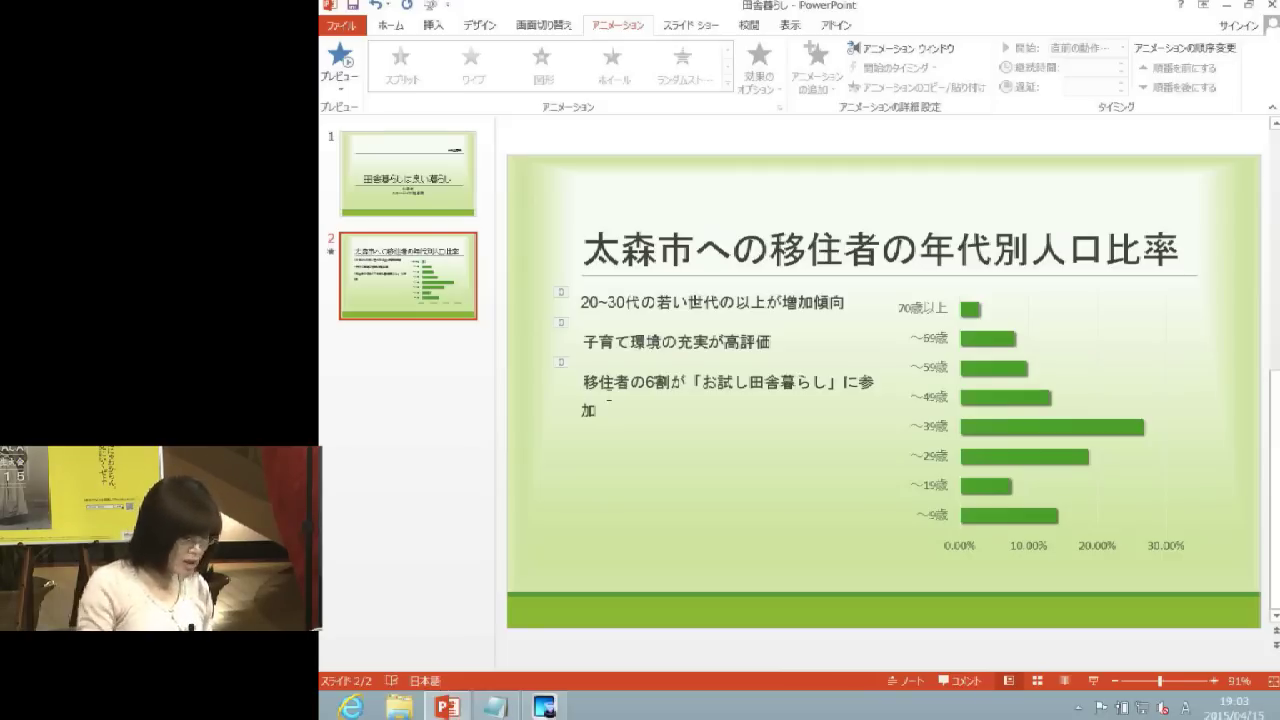
# Open the Home tab's New Slide layout gallery while on slide 2
pyautogui.click(403, 27)
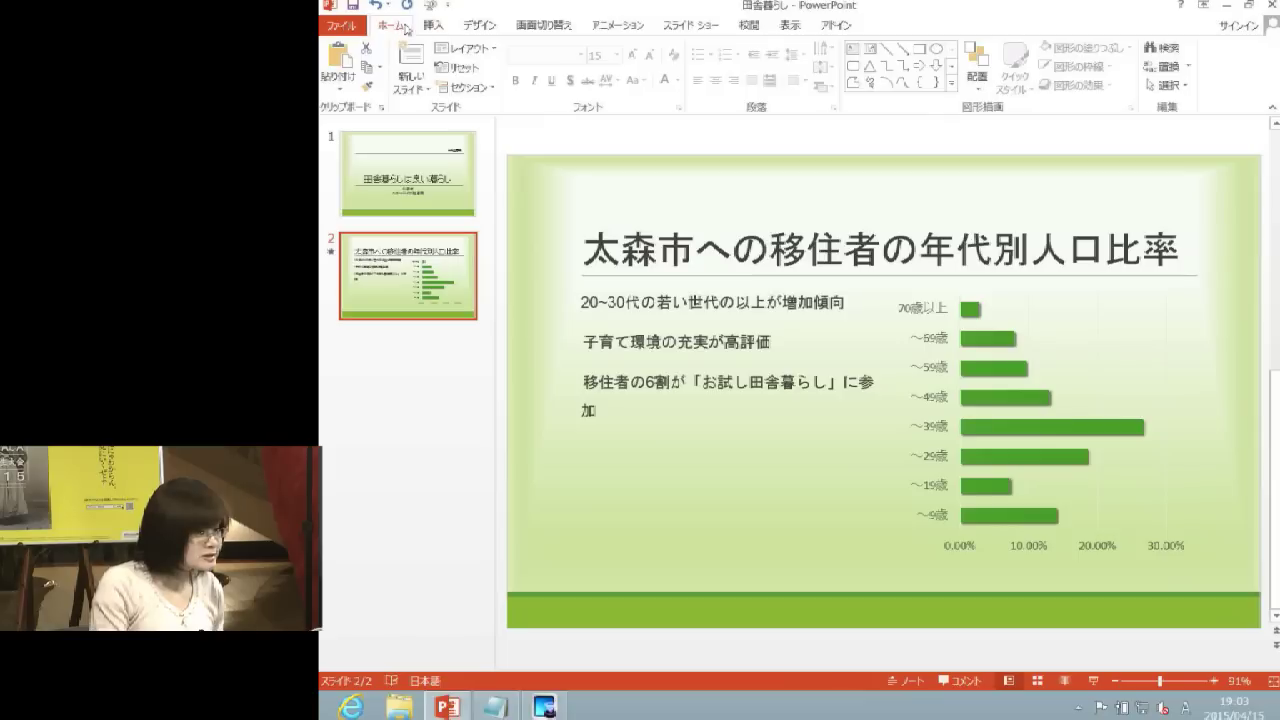
pyautogui.click(459, 50)
pyautogui.click(414, 90)
pyautogui.click(416, 92)
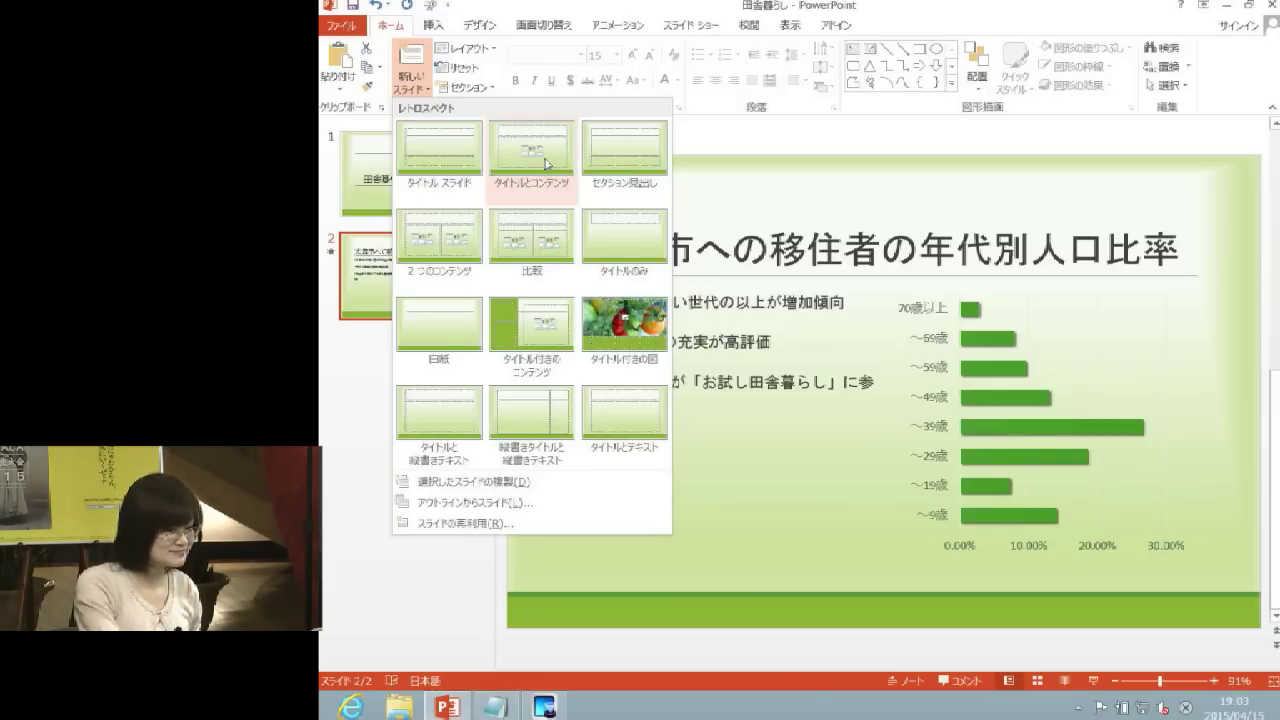
# Insert a タイトルとコンテンツ (Title and Content) slide as slide 3
pyautogui.click(546, 164)
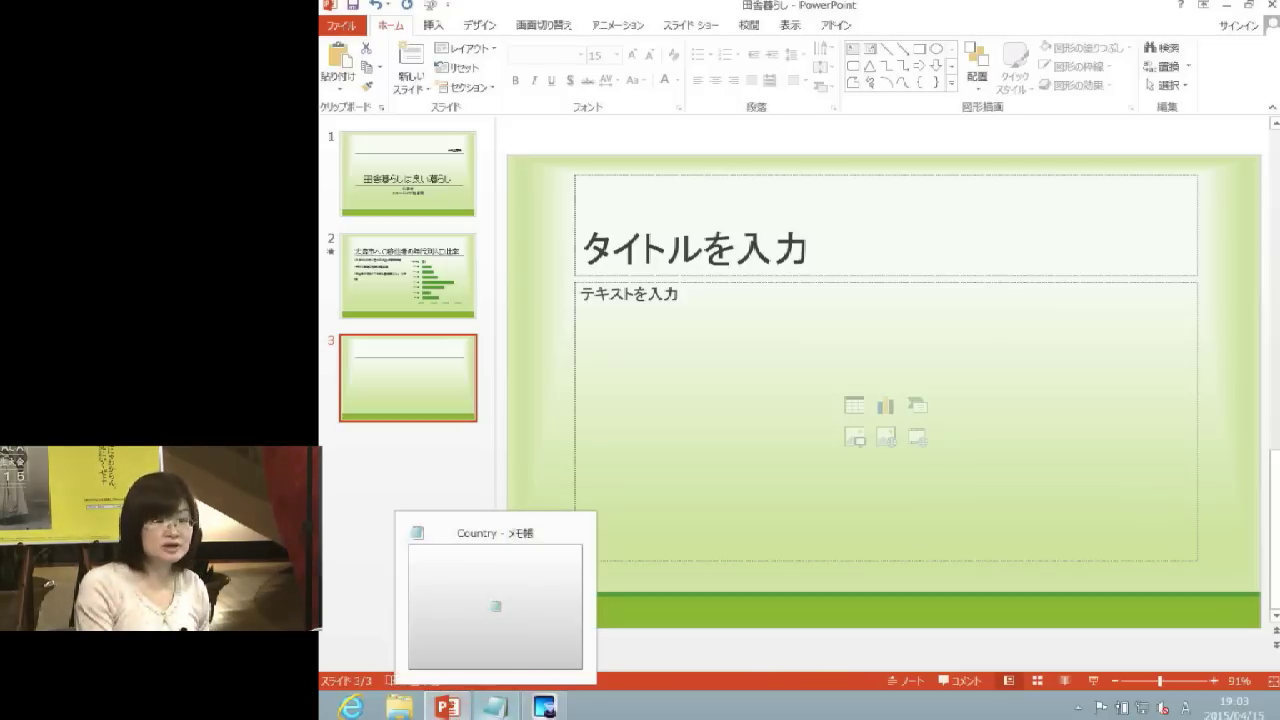
pyautogui.moveTo(495, 706)
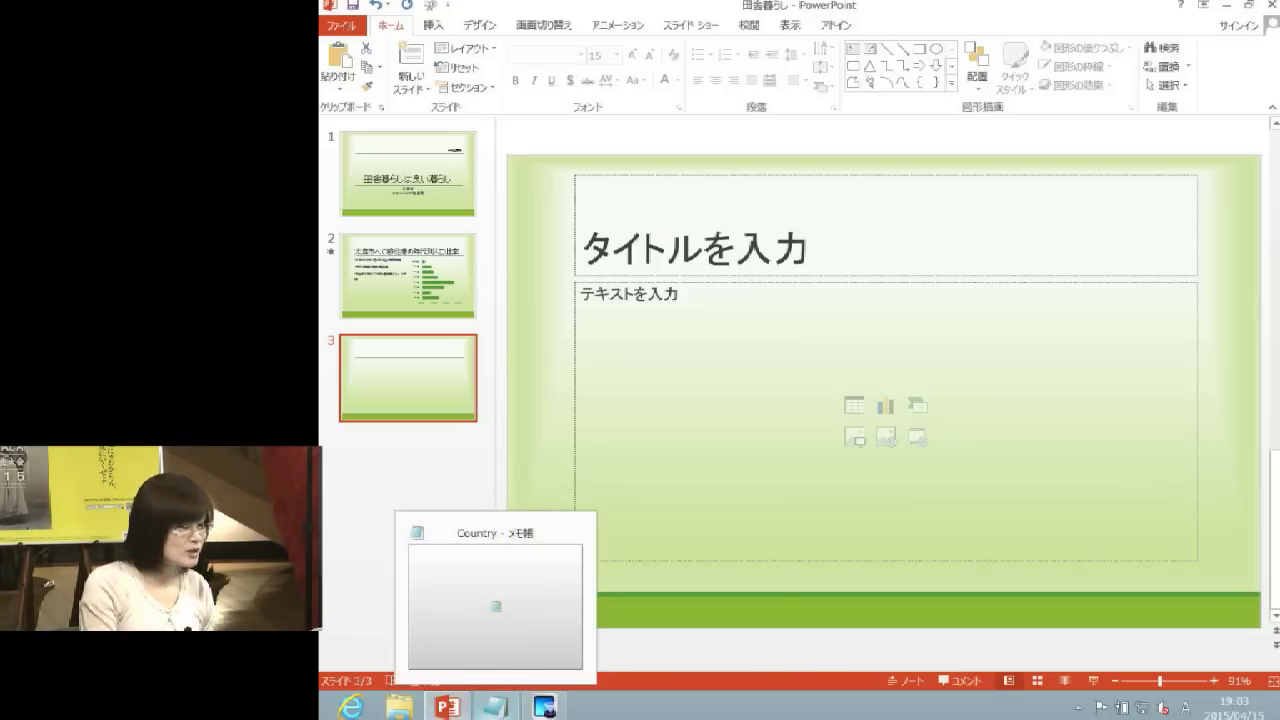
# Copy the heading 田舎暮らしの魅力 from the Country notes into slide 3's title
pyautogui.click(495, 706)
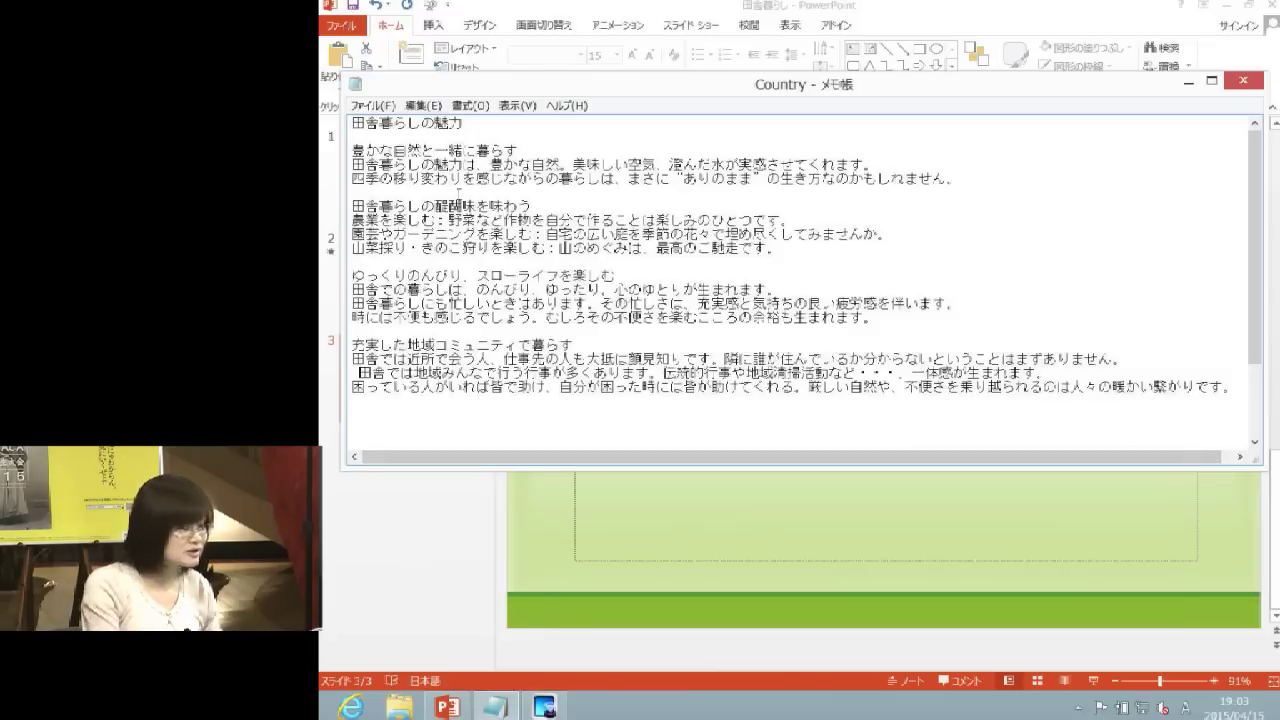
pyautogui.moveTo(466, 123); pyautogui.dragTo(322, 121)
pyautogui.hotkey('ctrl', 'c')
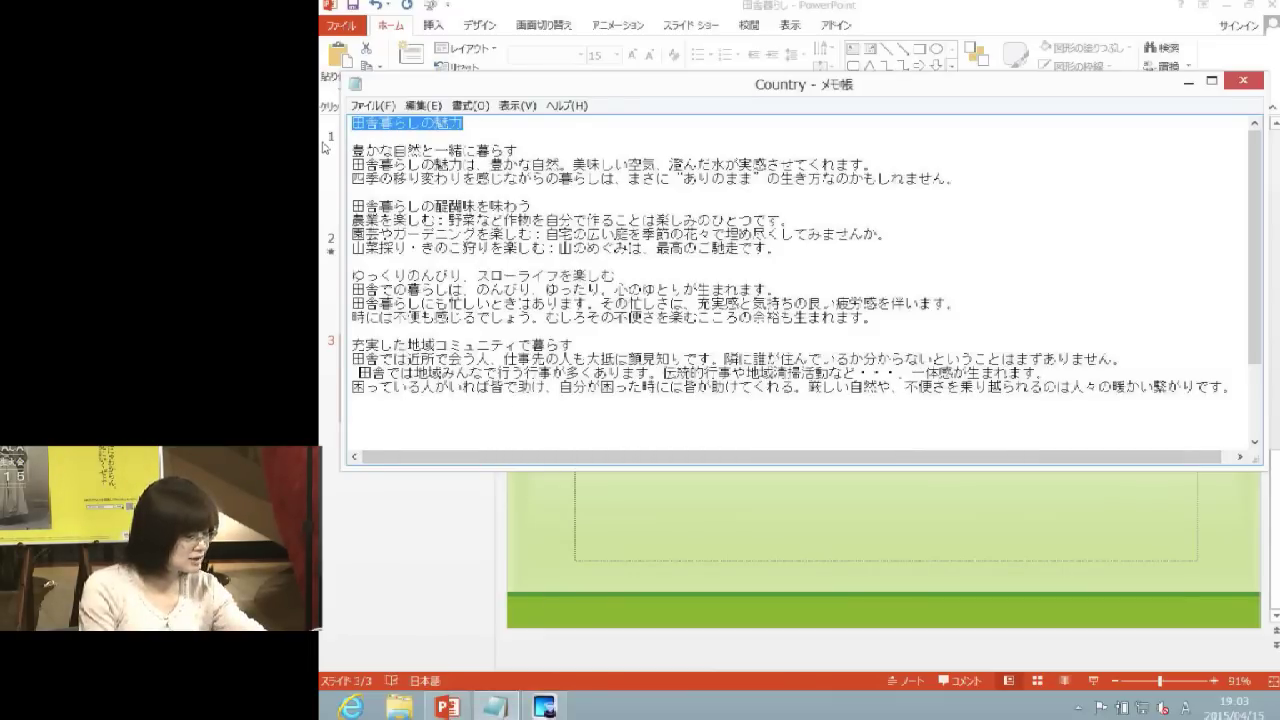
pyautogui.click(534, 523)
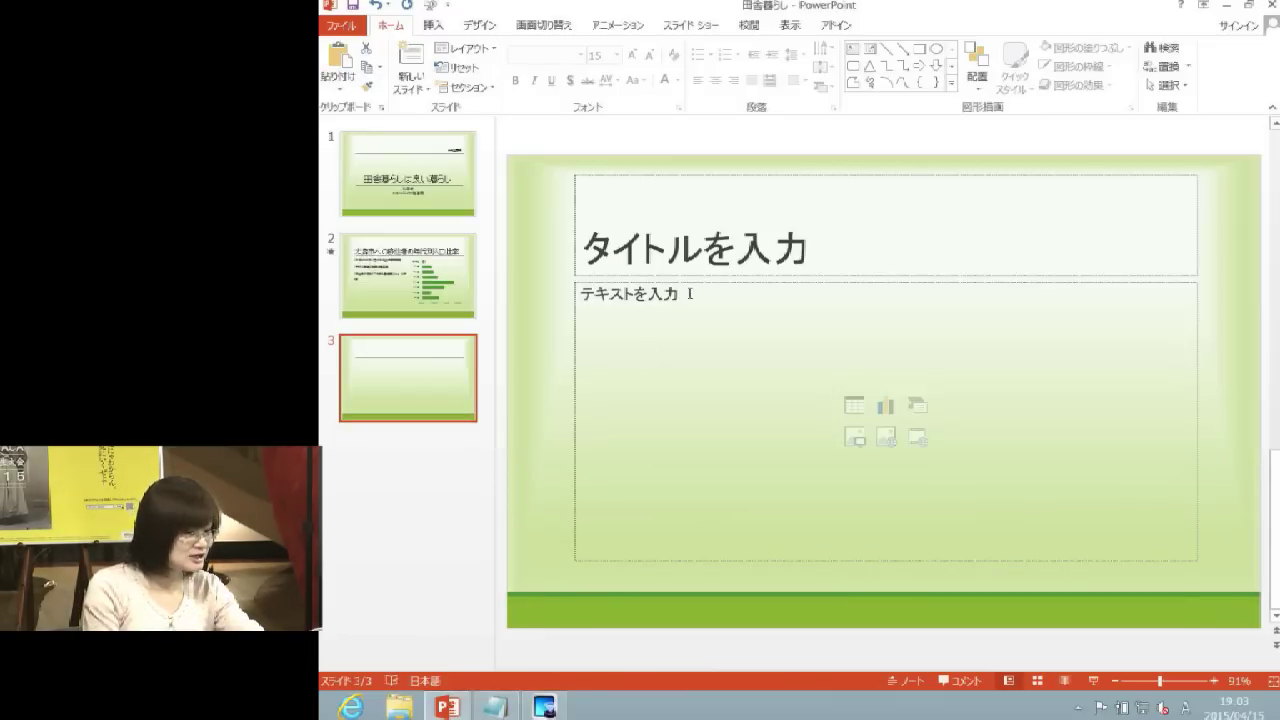
pyautogui.click(718, 255)
pyautogui.hotkey('ctrl', 'v')
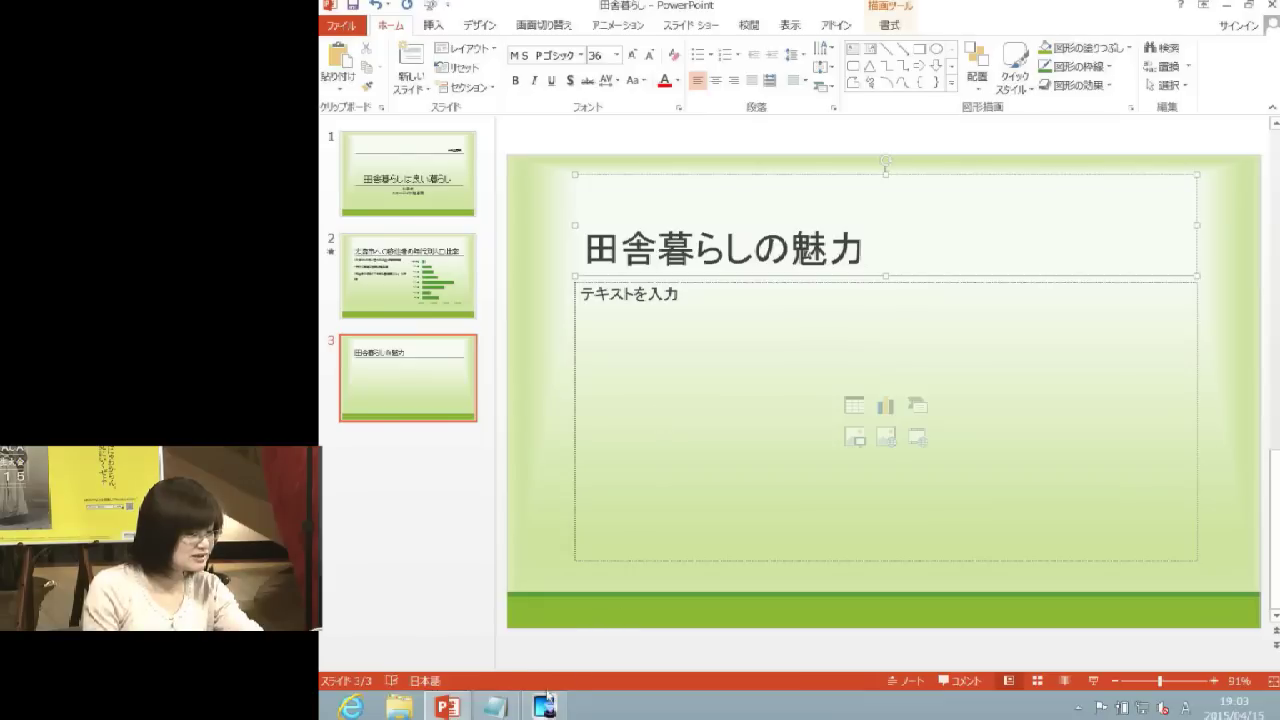
# Paste the remaining Country notes paragraphs into slide 3's content placeholder
pyautogui.click(494, 707)
pyautogui.moveTo(352, 150); pyautogui.dragTo(907, 336)
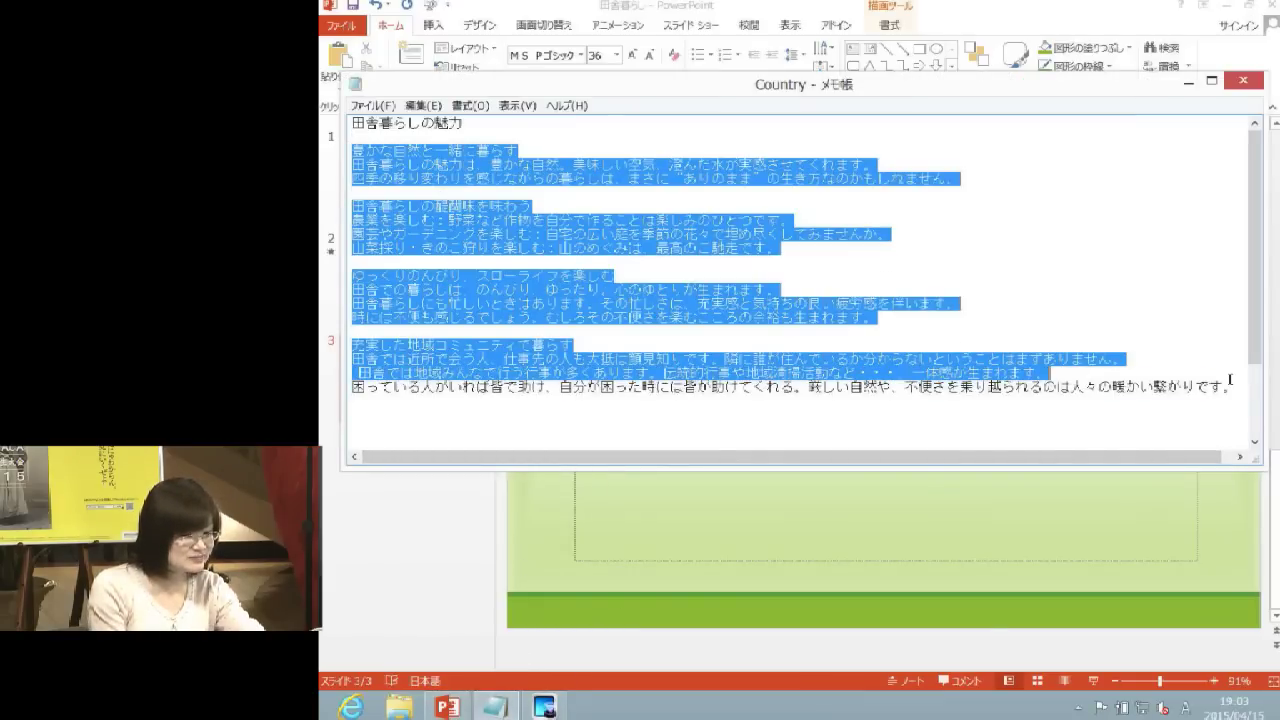
pyautogui.moveTo(907, 336); pyautogui.dragTo(1227, 405)
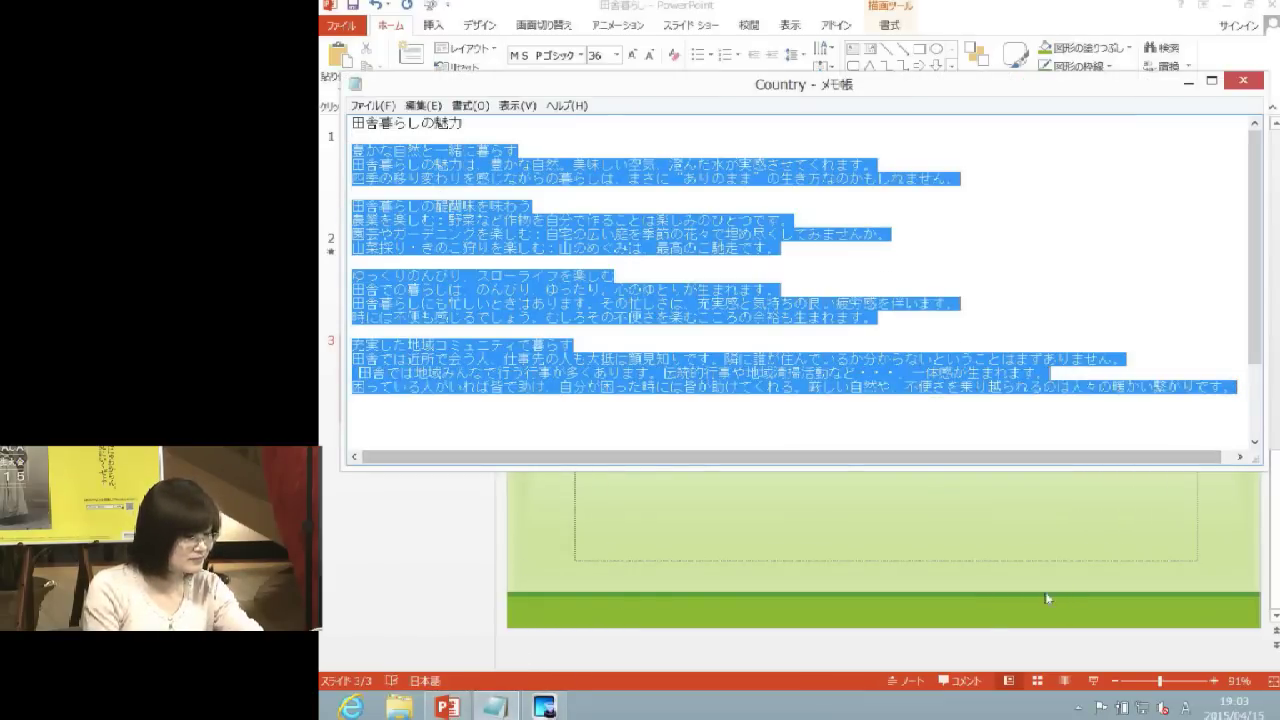
pyautogui.click(1021, 535)
pyautogui.click(790, 395)
pyautogui.hotkey('ctrl', 'v')
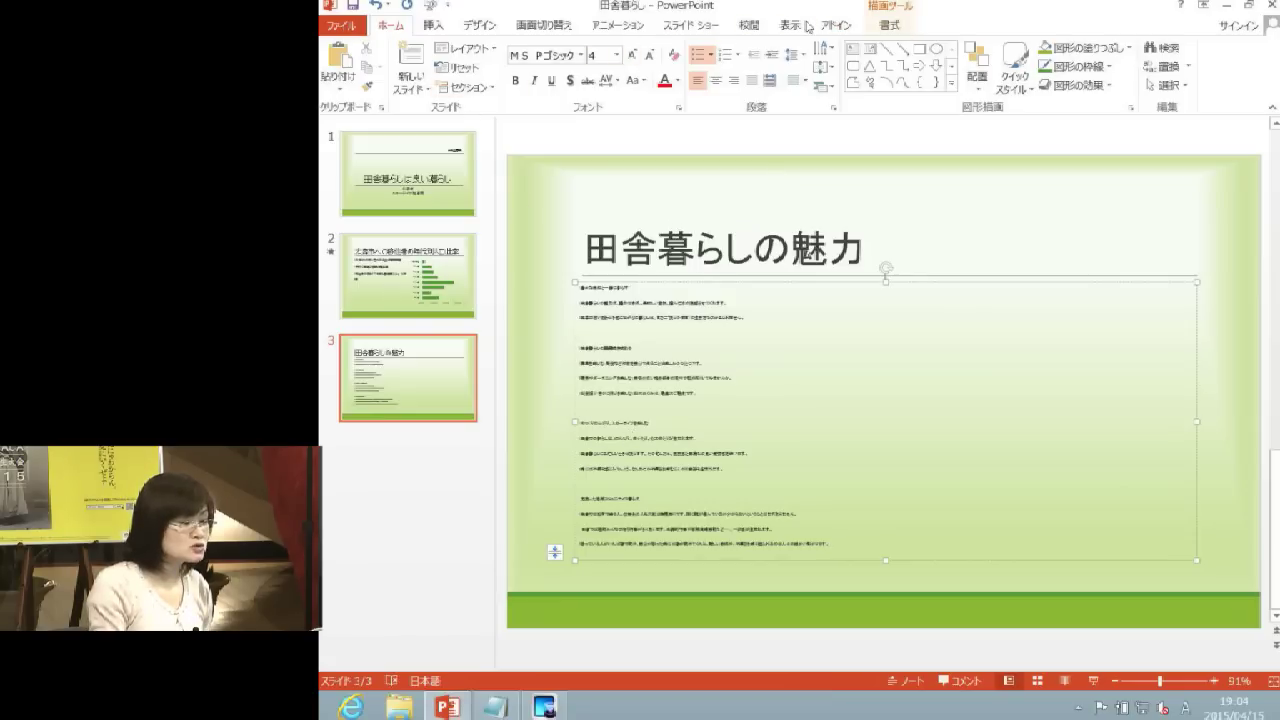
# Switch to Outline view and select the two paragraphs under 豊かな自然と一緒に暮らす
pyautogui.click(792, 25)
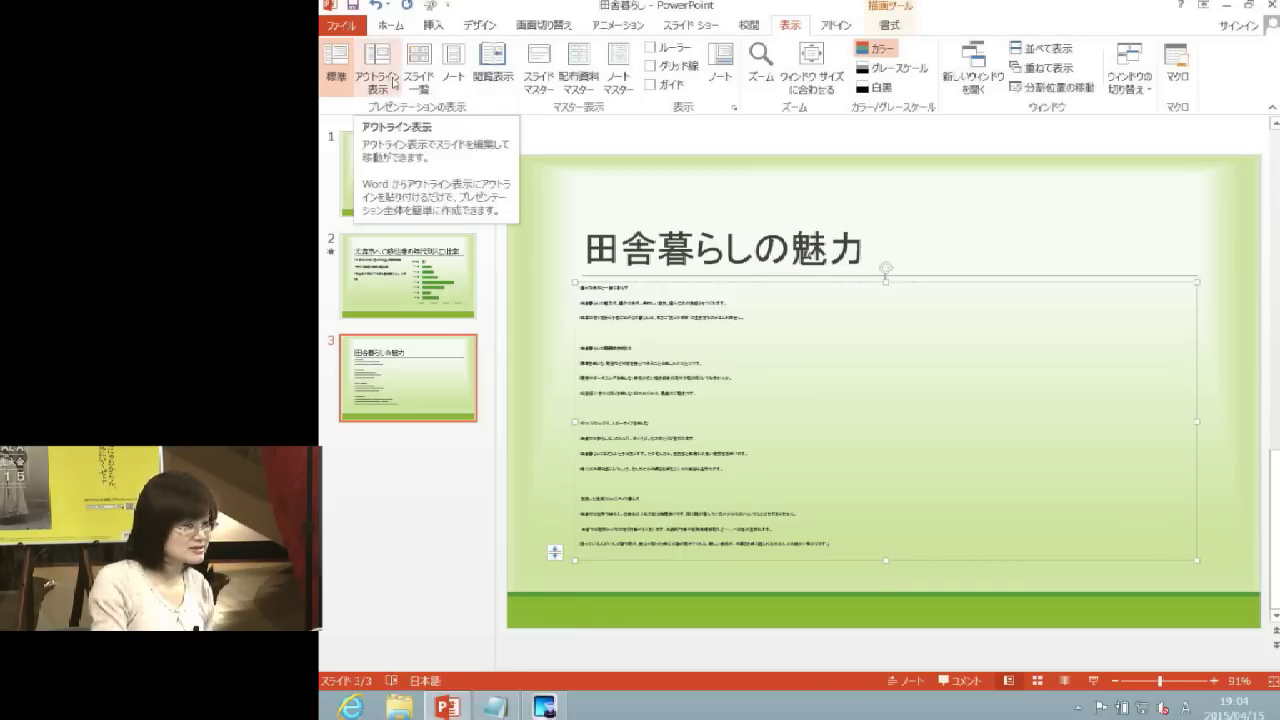
pyautogui.click(393, 83)
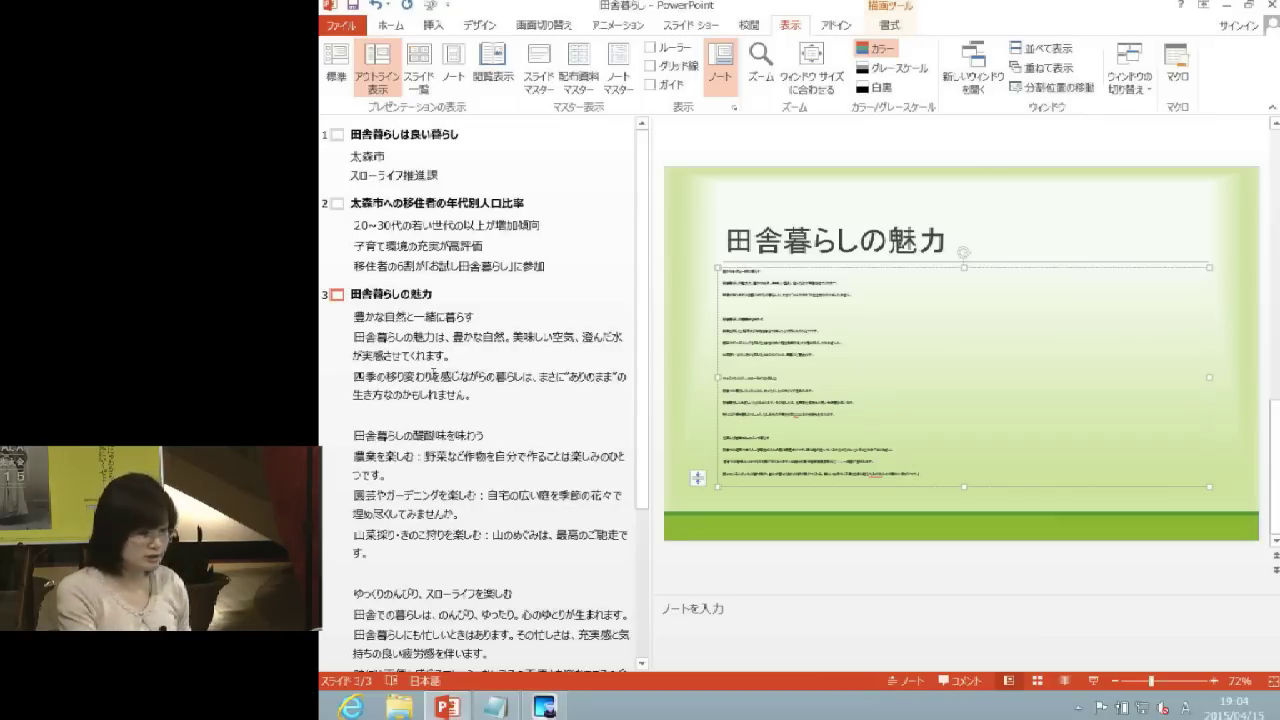
pyautogui.scroll(-1, 433, 365)
pyautogui.scroll(-1, 433, 362)
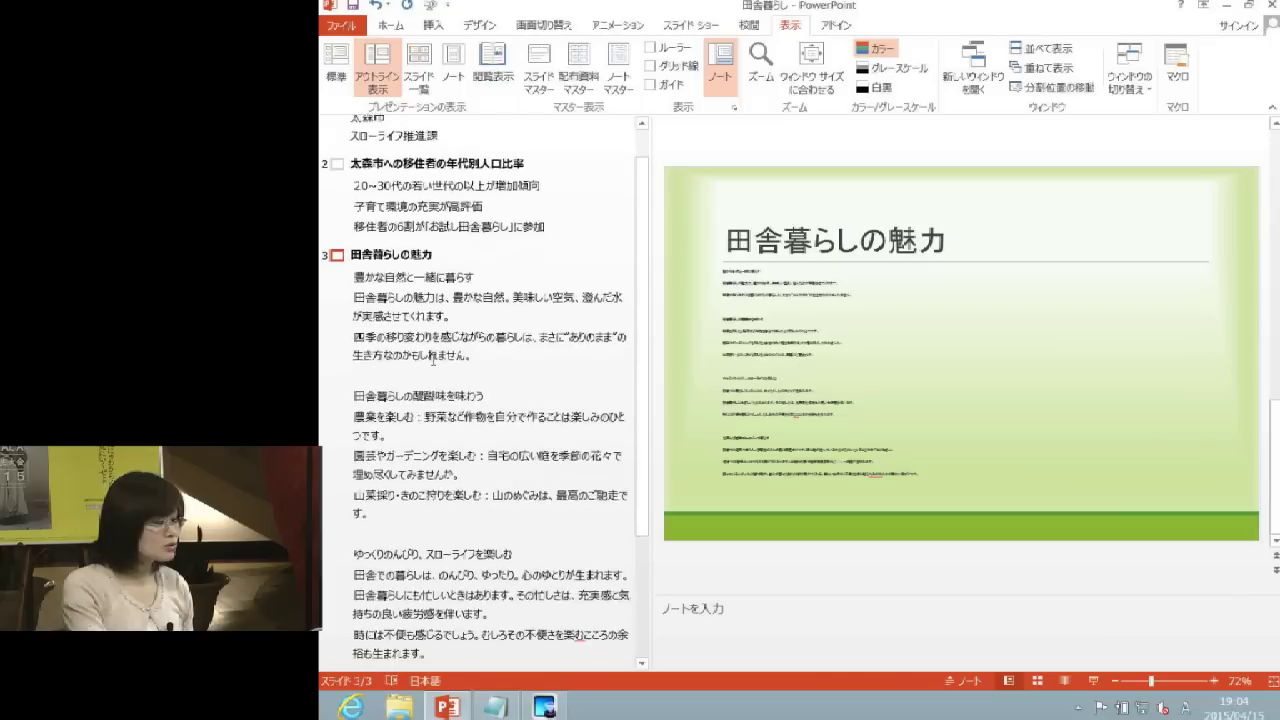
pyautogui.scroll(-1, 432, 359)
pyautogui.scroll(-1, 432, 359)
pyautogui.scroll(-1, 432, 359)
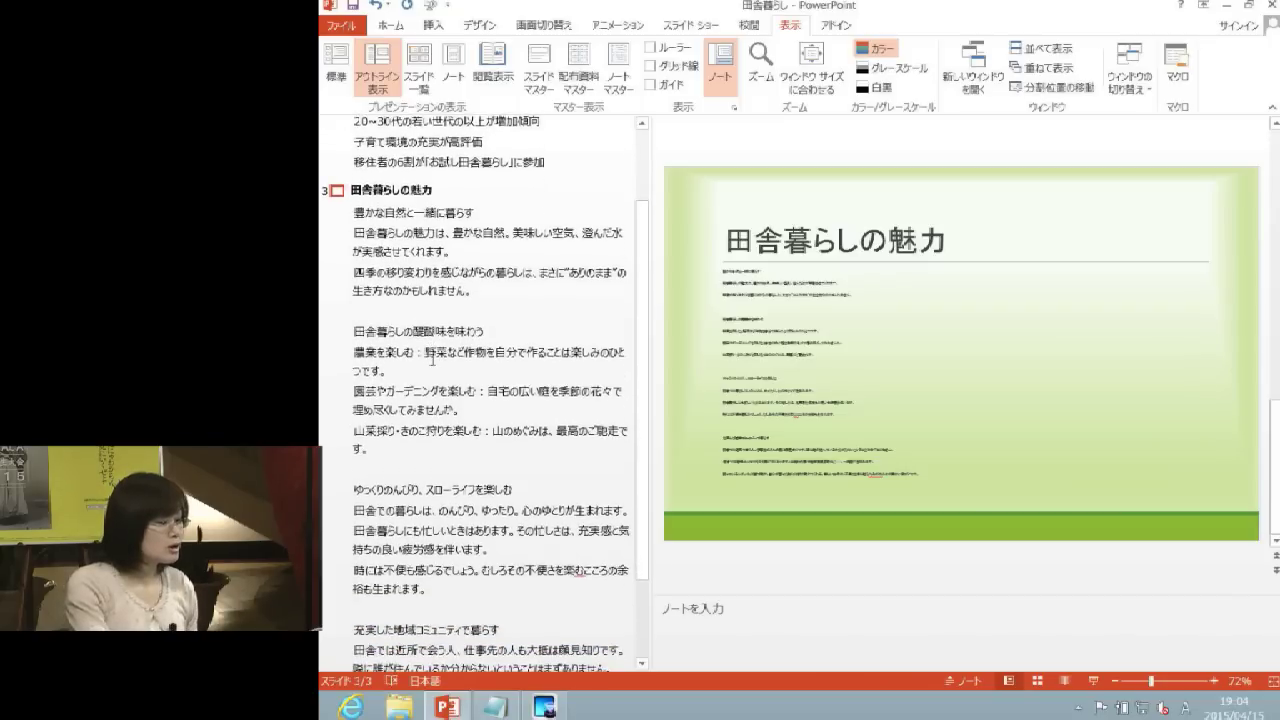
pyautogui.scroll(-1, 432, 359)
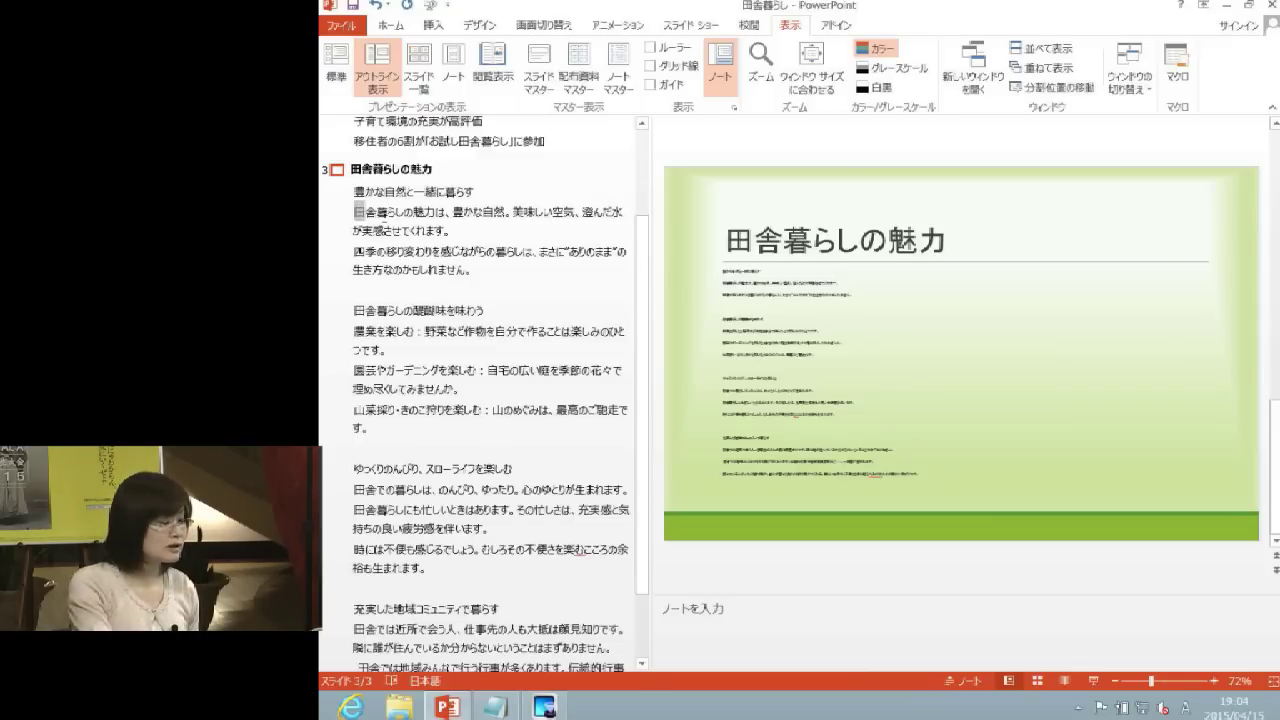
pyautogui.moveTo(355, 210); pyautogui.dragTo(490, 272)
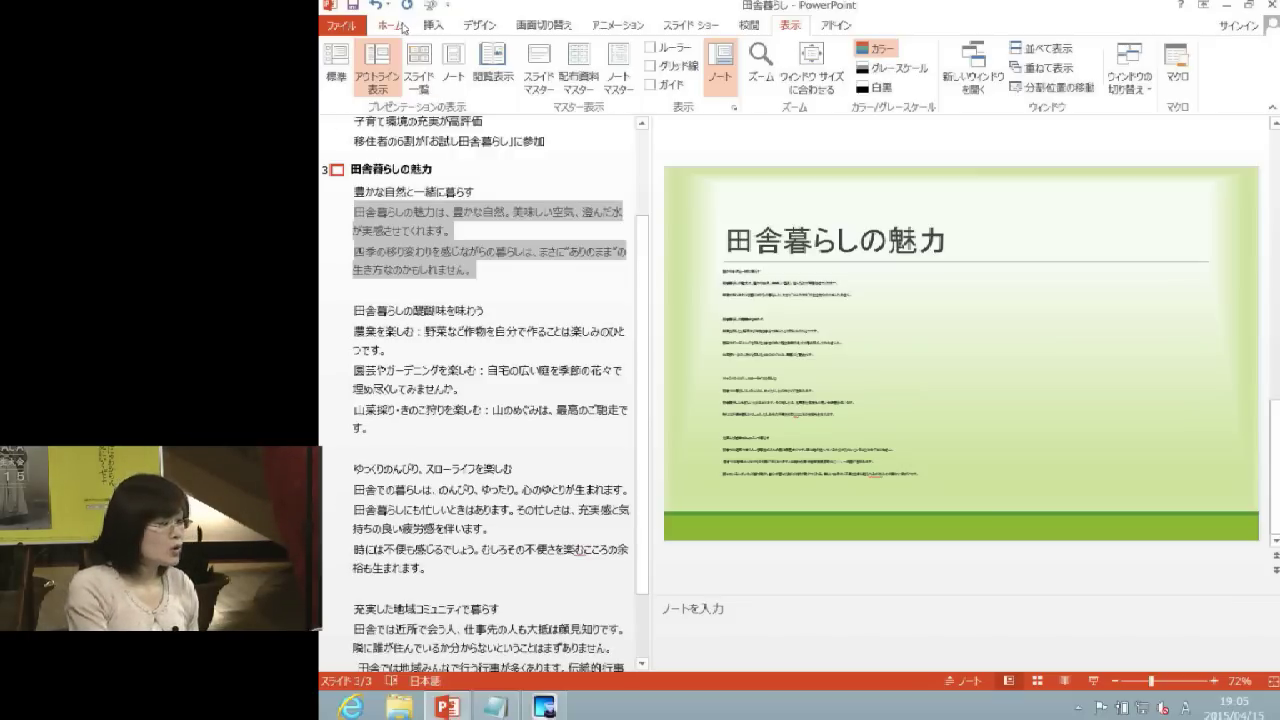
# Demote the two paragraphs under 豊かな自然と一緒に暮らす one level to check-mark sub-bullets
pyautogui.click(404, 29)
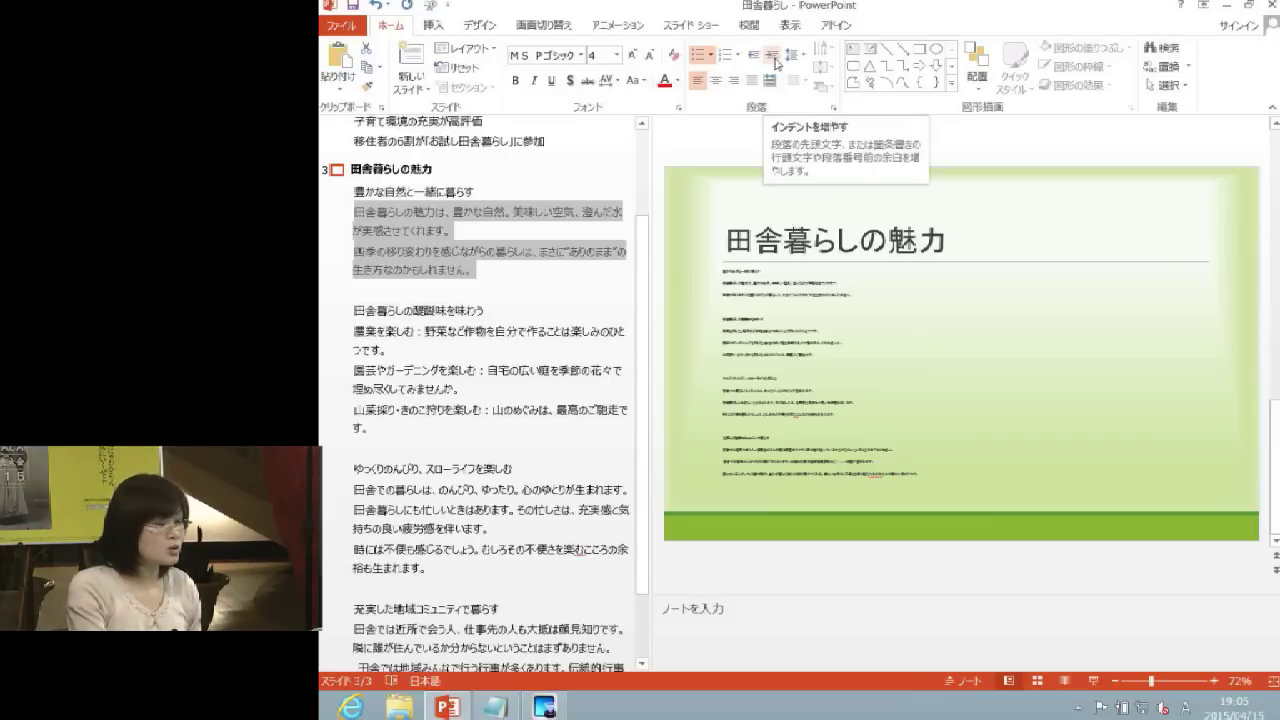
pyautogui.click(772, 62)
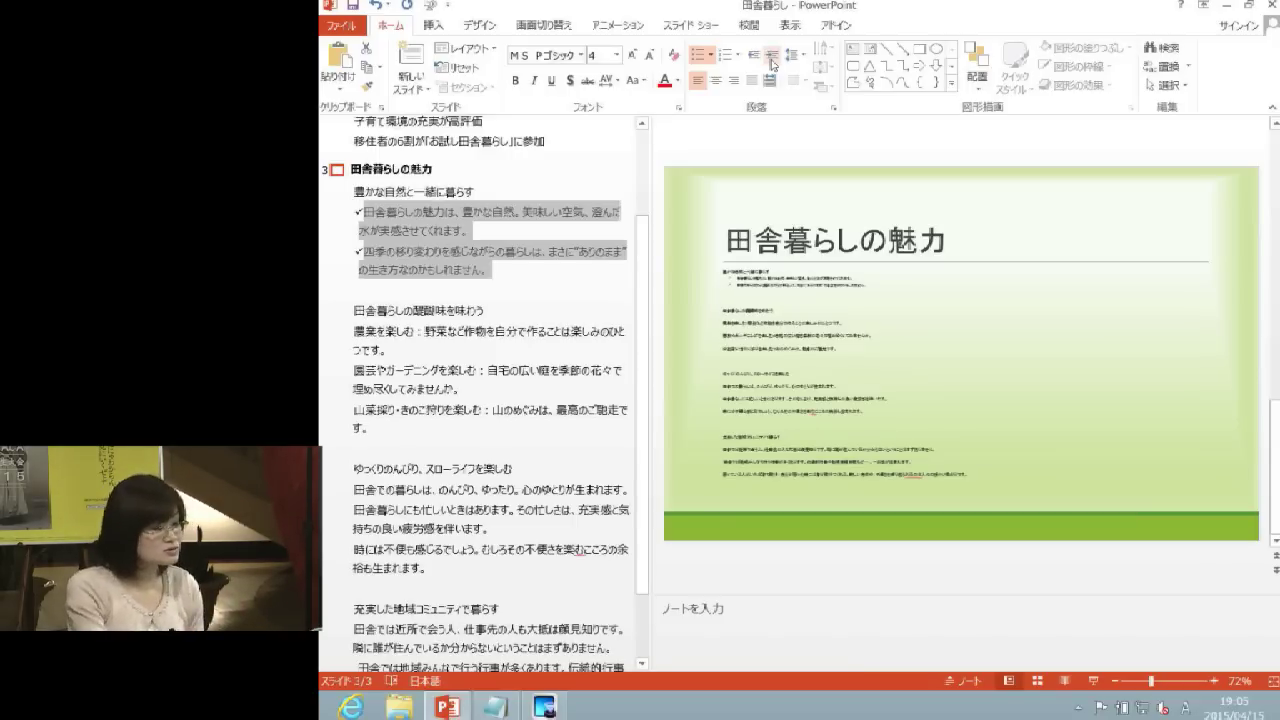
pyautogui.click(772, 62)
pyautogui.click(772, 62)
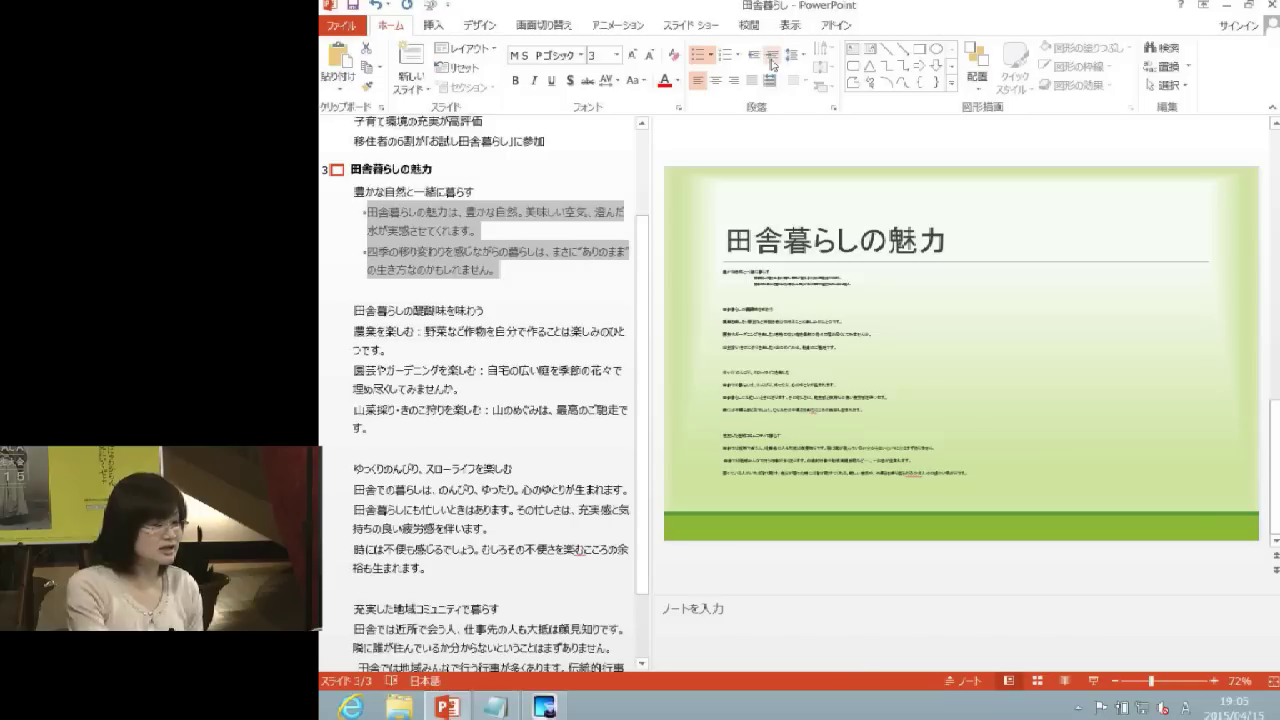
pyautogui.click(757, 62)
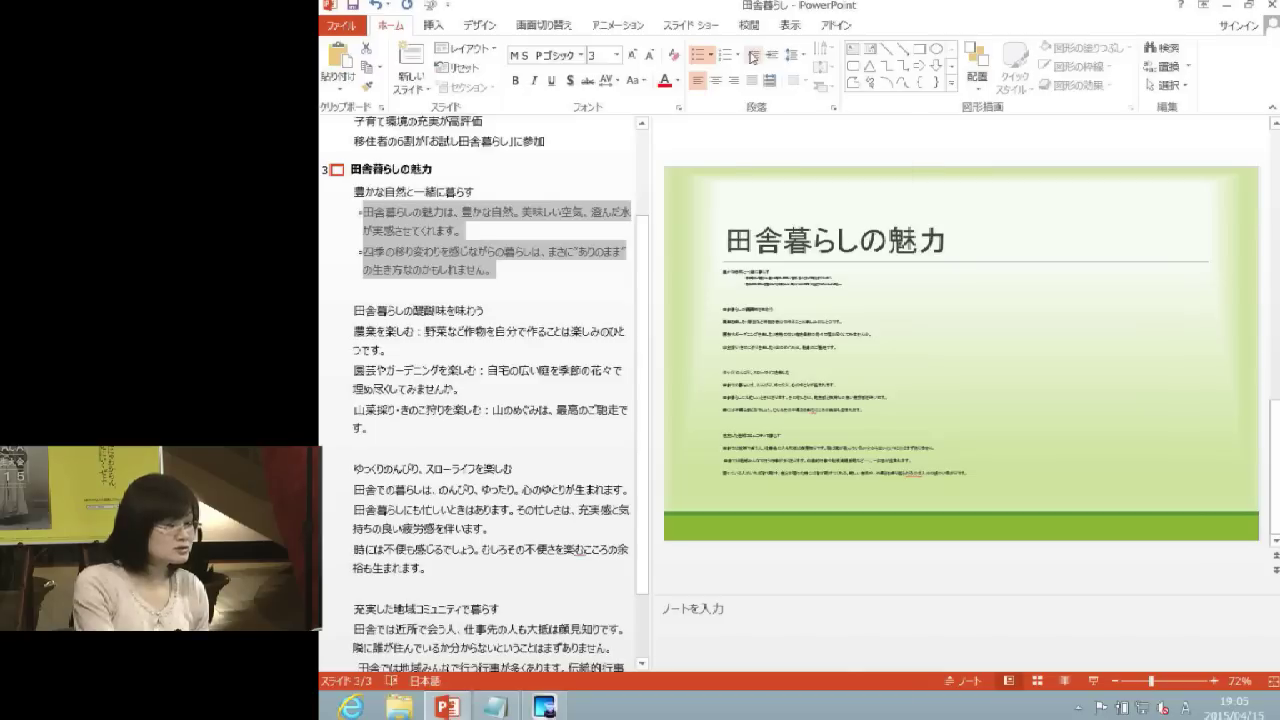
pyautogui.click(753, 58)
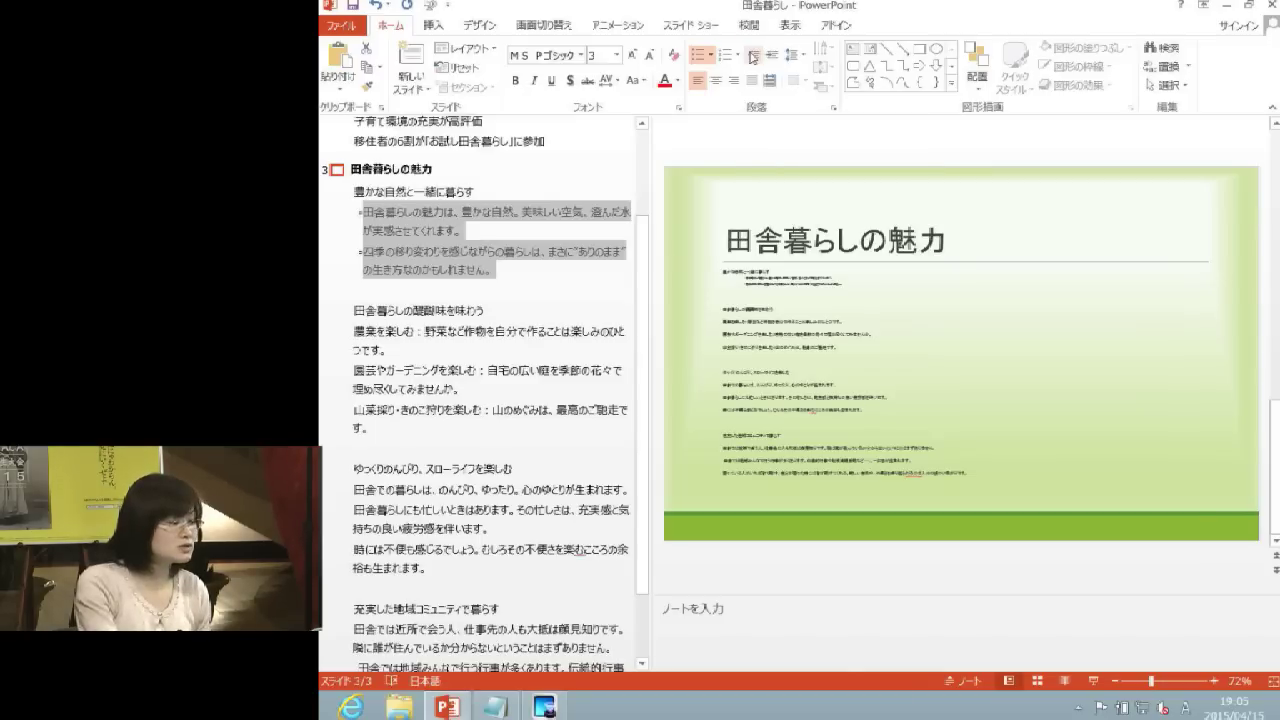
pyautogui.click(753, 58)
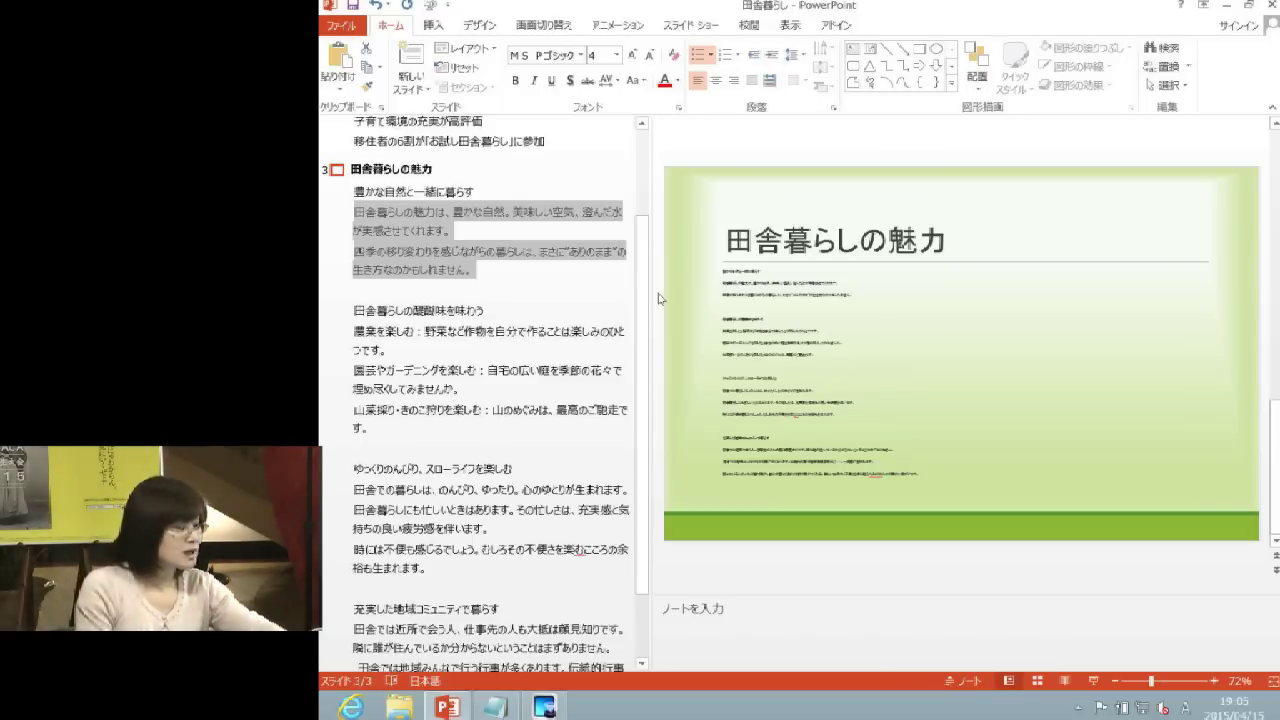
pyautogui.press('Tab')
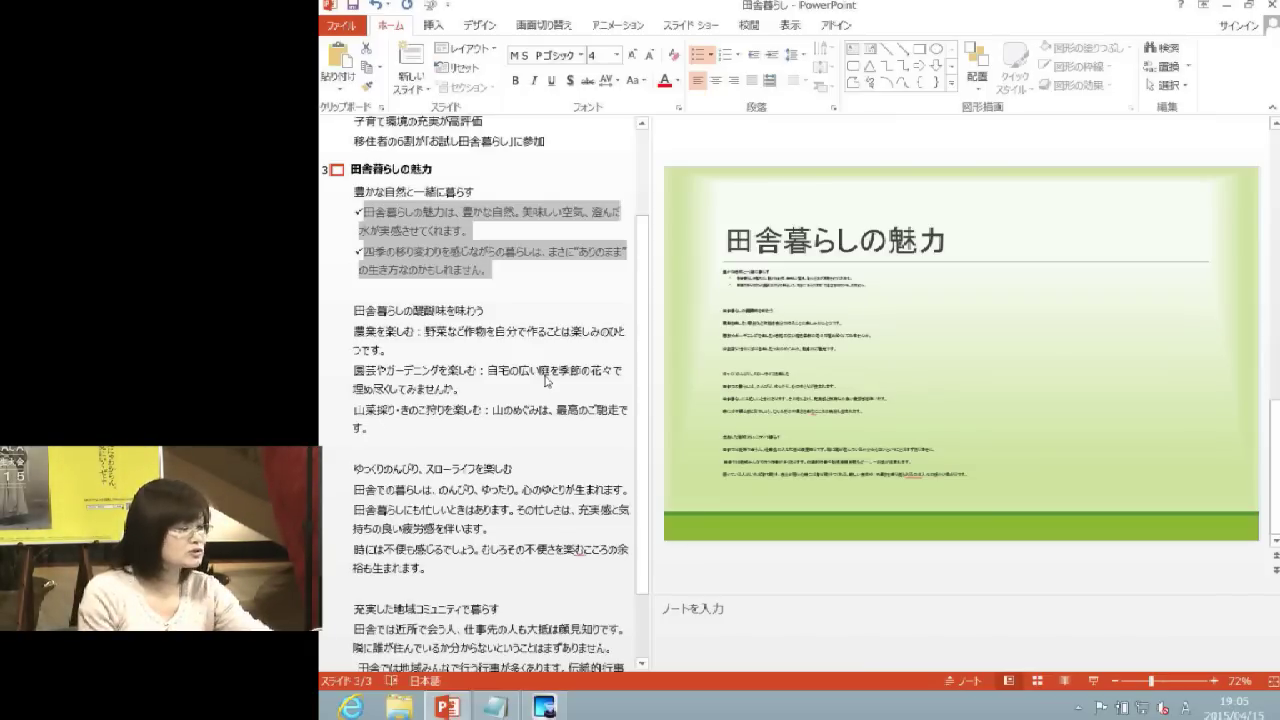
pyautogui.hotkey('shift', 'Tab')
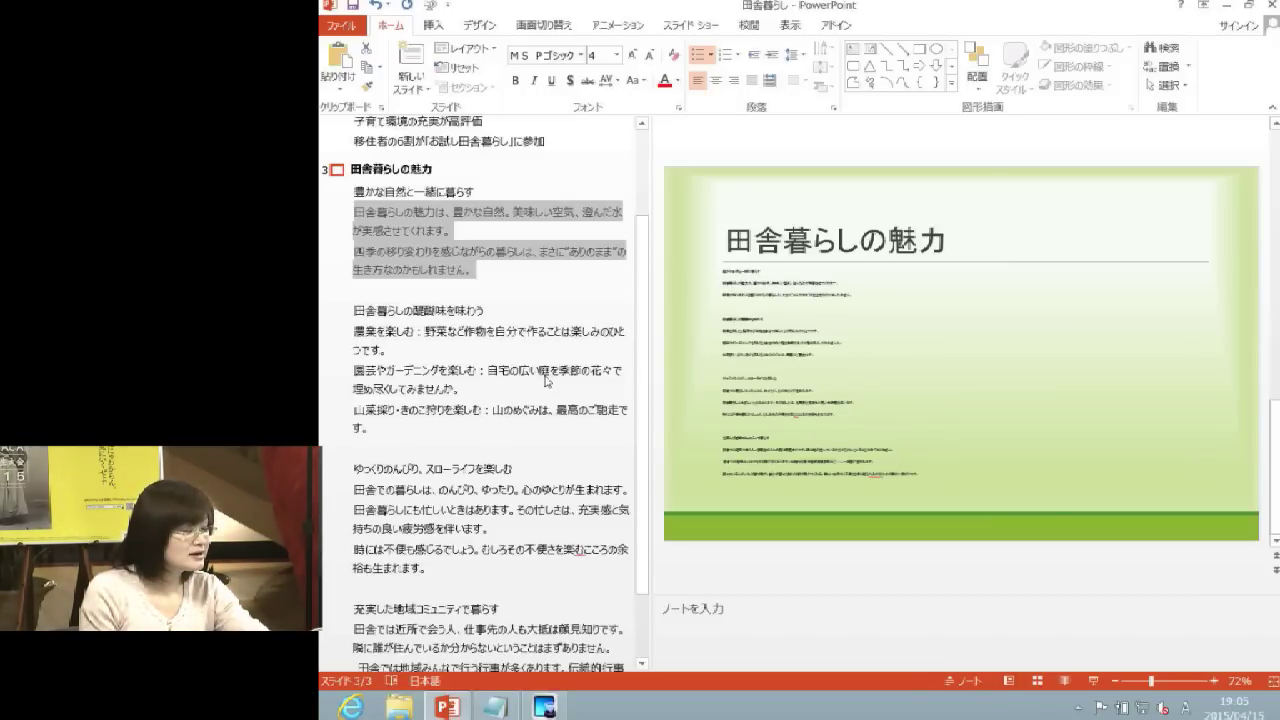
pyautogui.press('Tab')
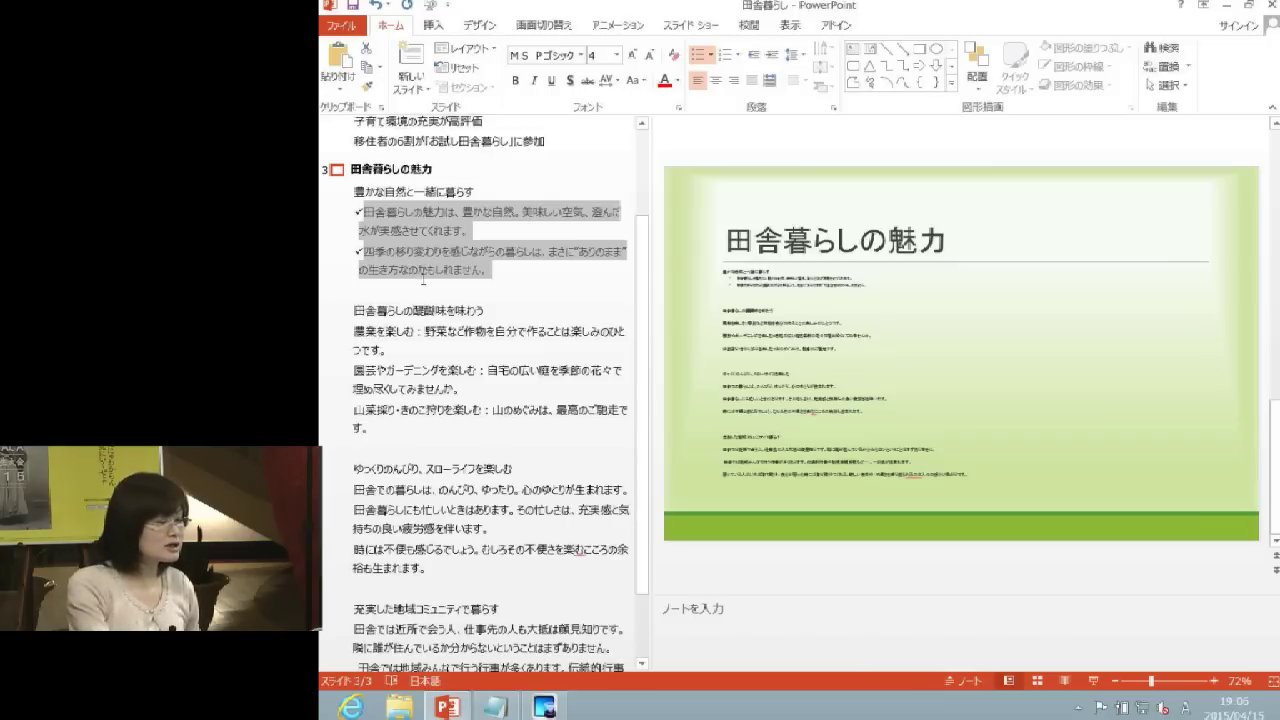
# Demote the paragraphs under 田舎暮らしの醍醐味を味わう, ゆっくりのんびり and 充実した地域コミュニティで暮らす to sub-bullets
pyautogui.click(358, 335)
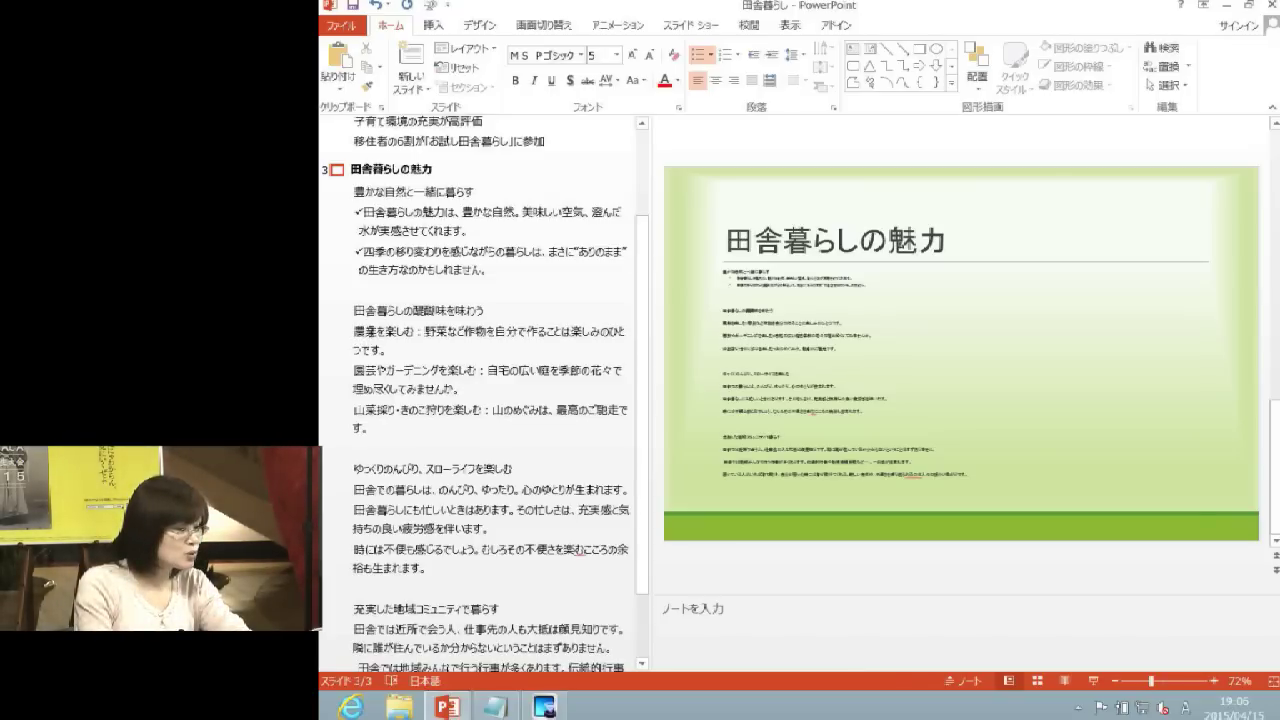
pyautogui.moveTo(358, 330); pyautogui.dragTo(405, 428)
pyautogui.press('Tab')
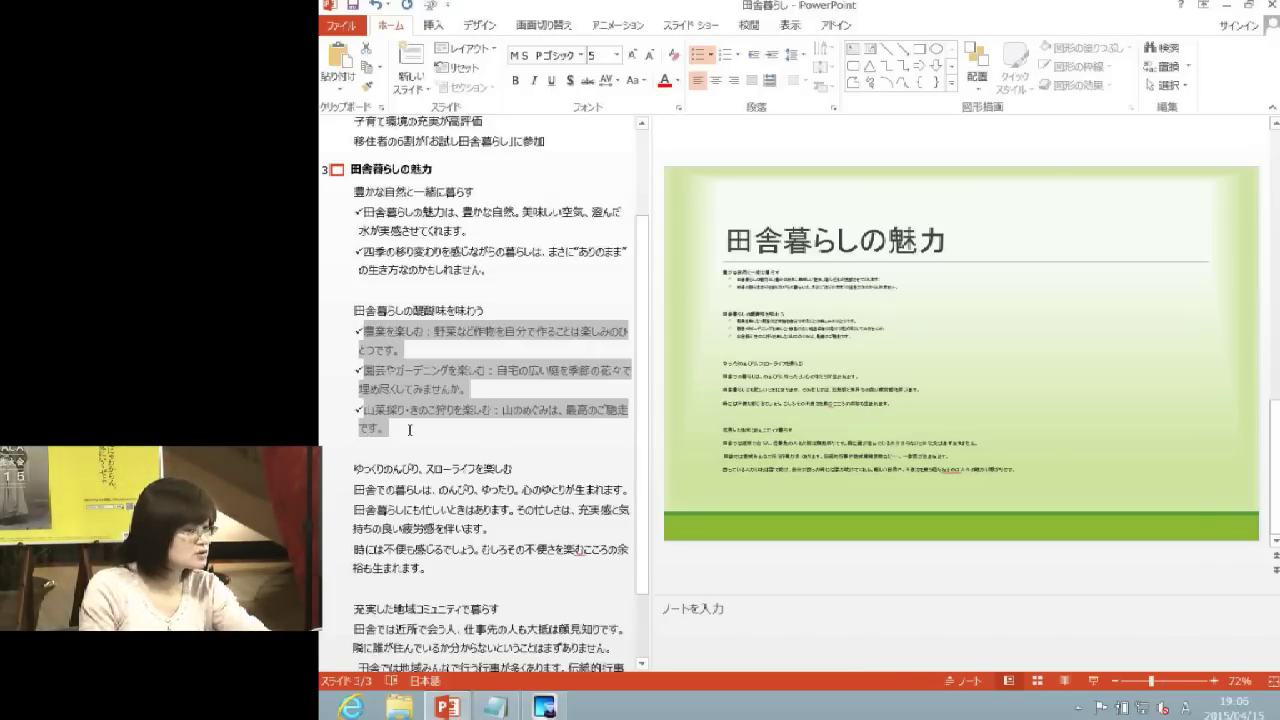
pyautogui.scroll(-3, 409, 430)
pyautogui.click(392, 416)
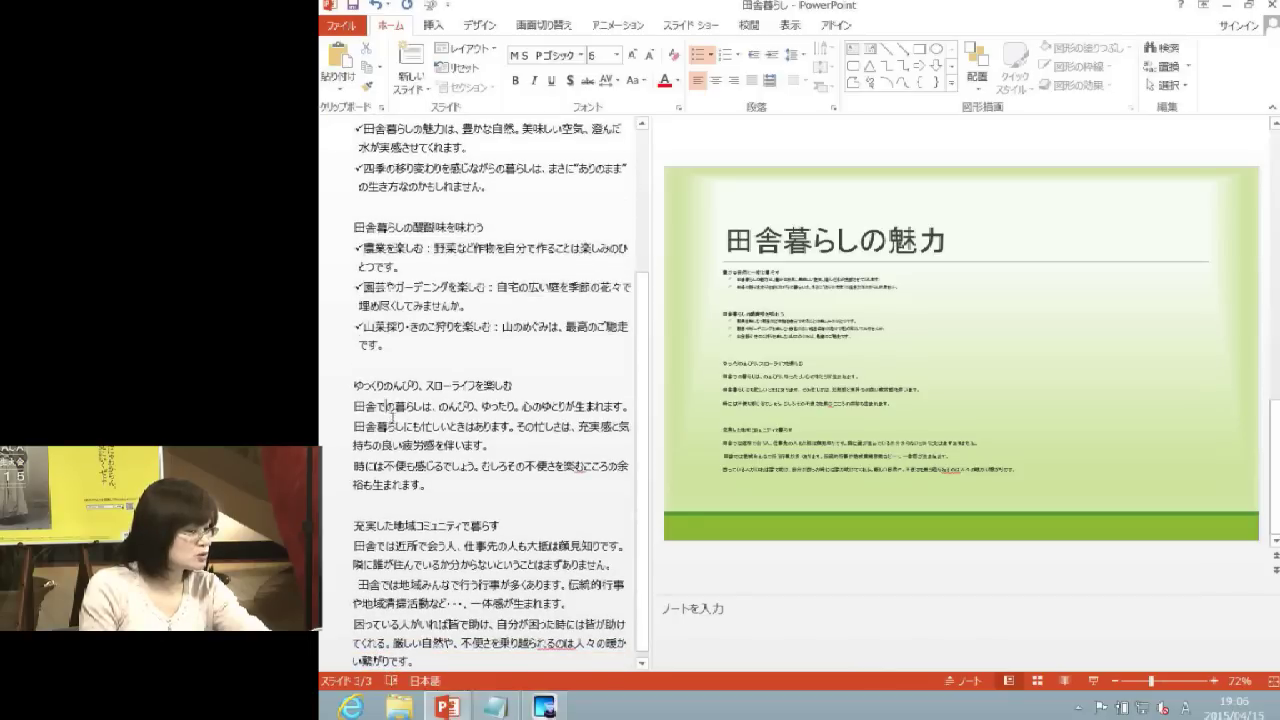
pyautogui.moveTo(391, 416); pyautogui.dragTo(430, 485)
pyautogui.press('Tab')
pyautogui.scroll(-1, 386, 512)
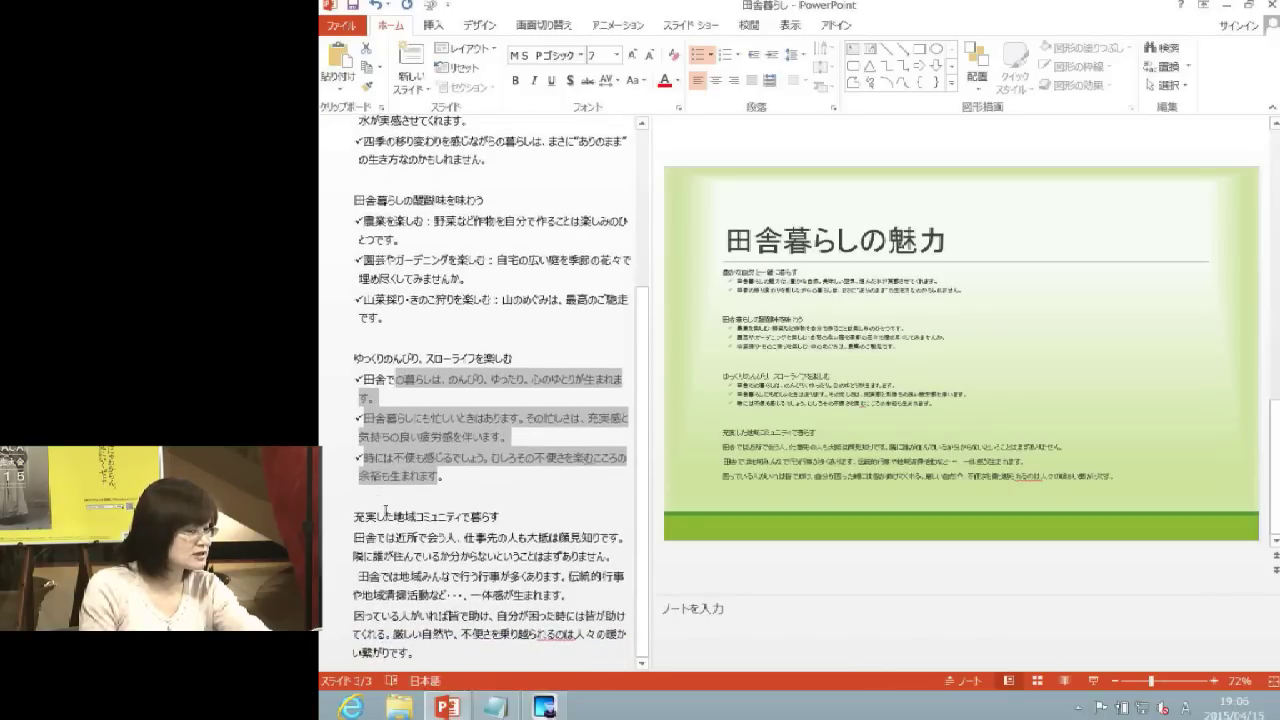
pyautogui.moveTo(370, 538); pyautogui.dragTo(425, 658)
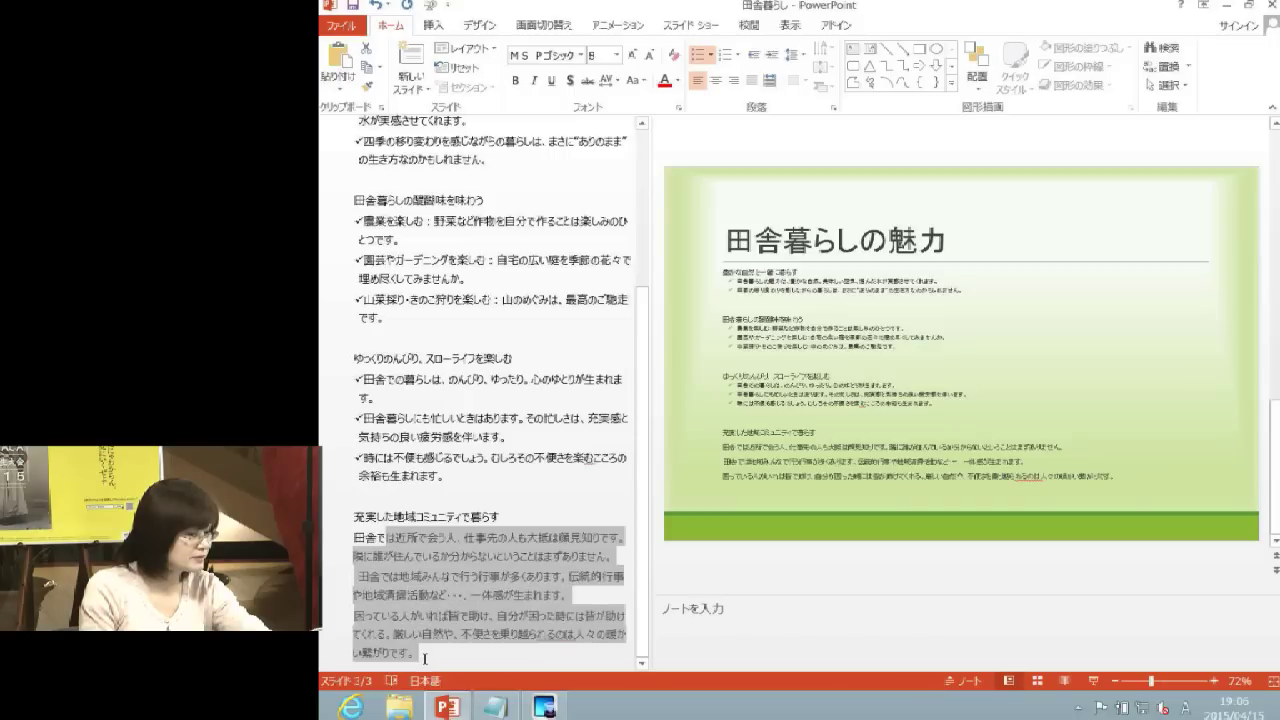
pyautogui.press('Tab')
pyautogui.click(541, 348)
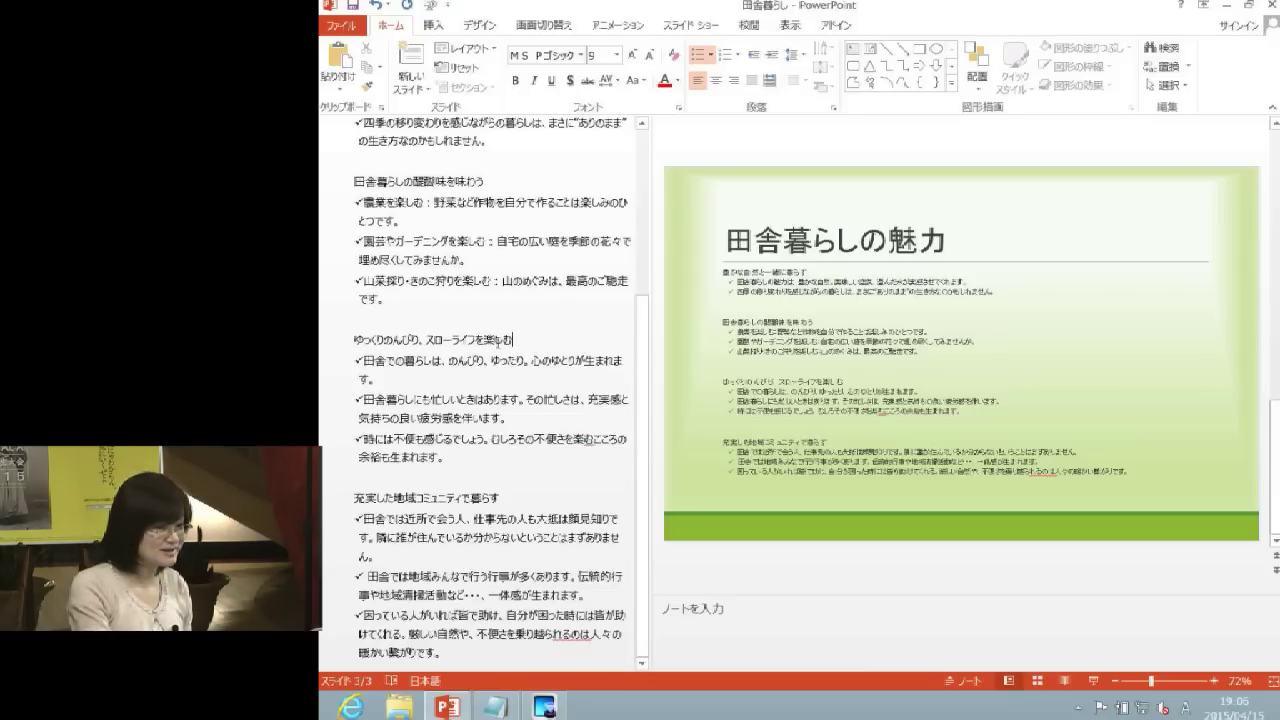
pyautogui.click(792, 27)
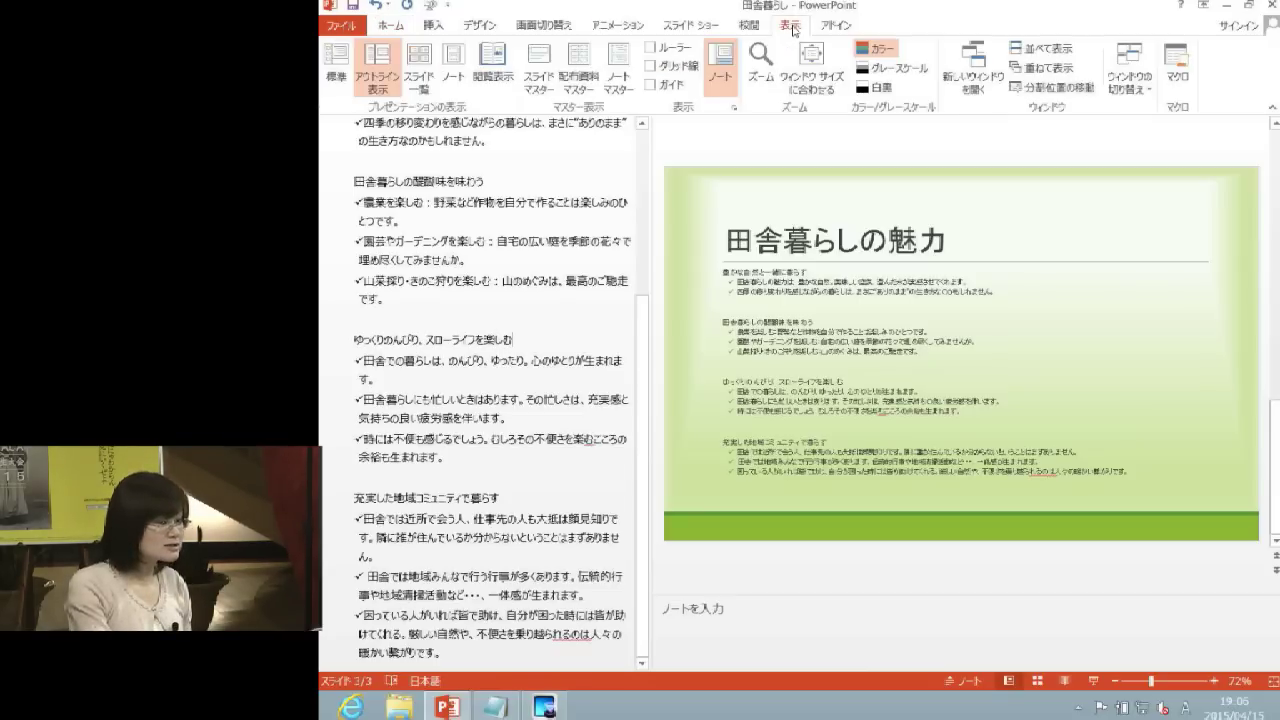
# Back in Normal view, set slide 3's body text box to Two Columns
pyautogui.click(338, 76)
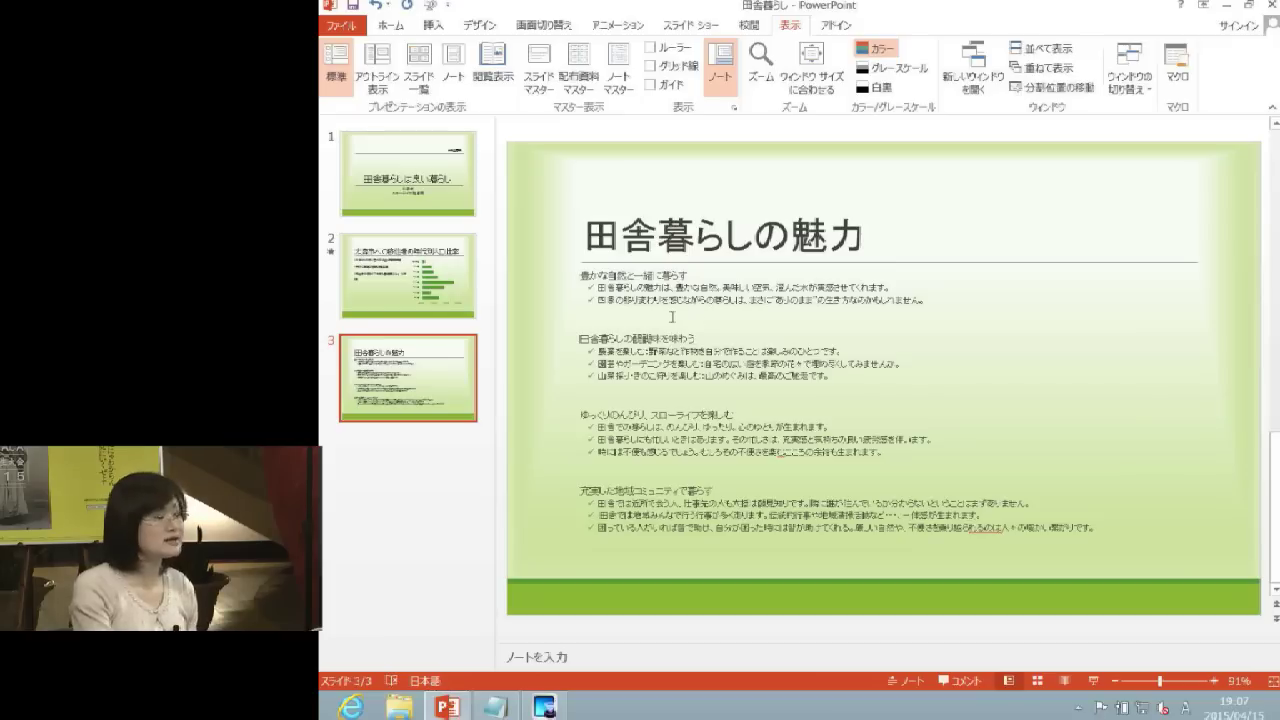
pyautogui.click(784, 314)
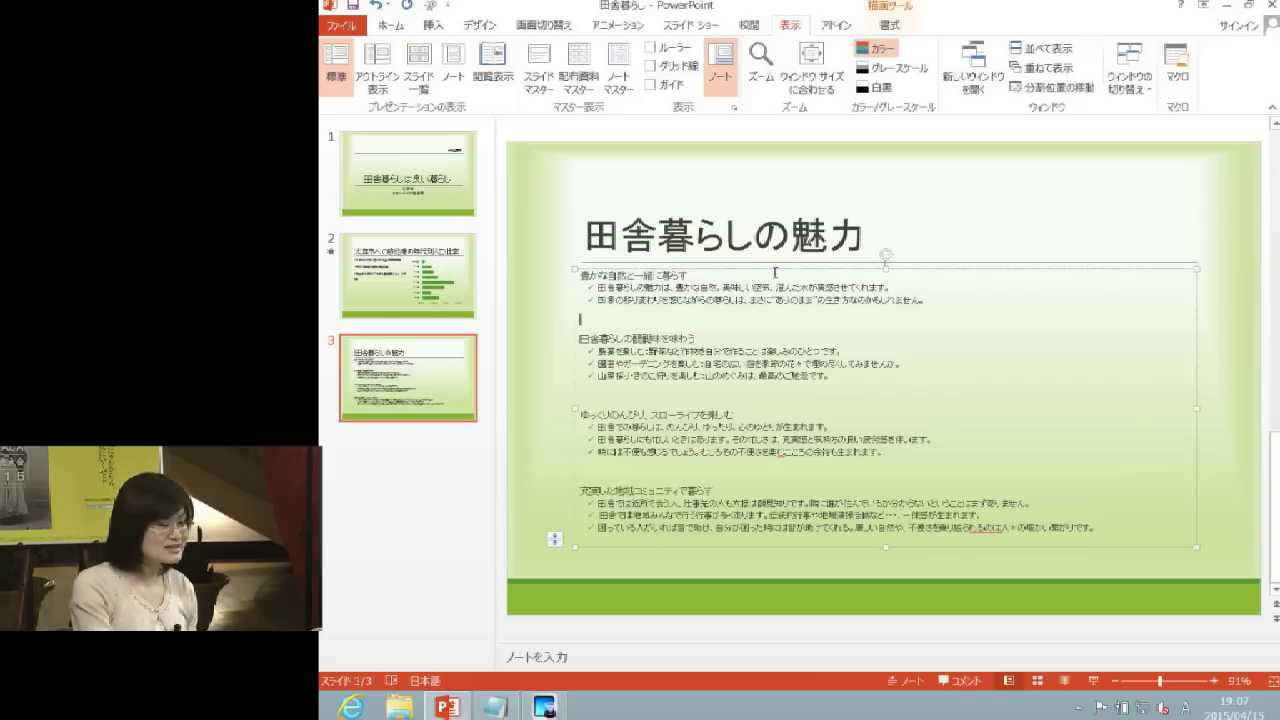
pyautogui.press('Escape')
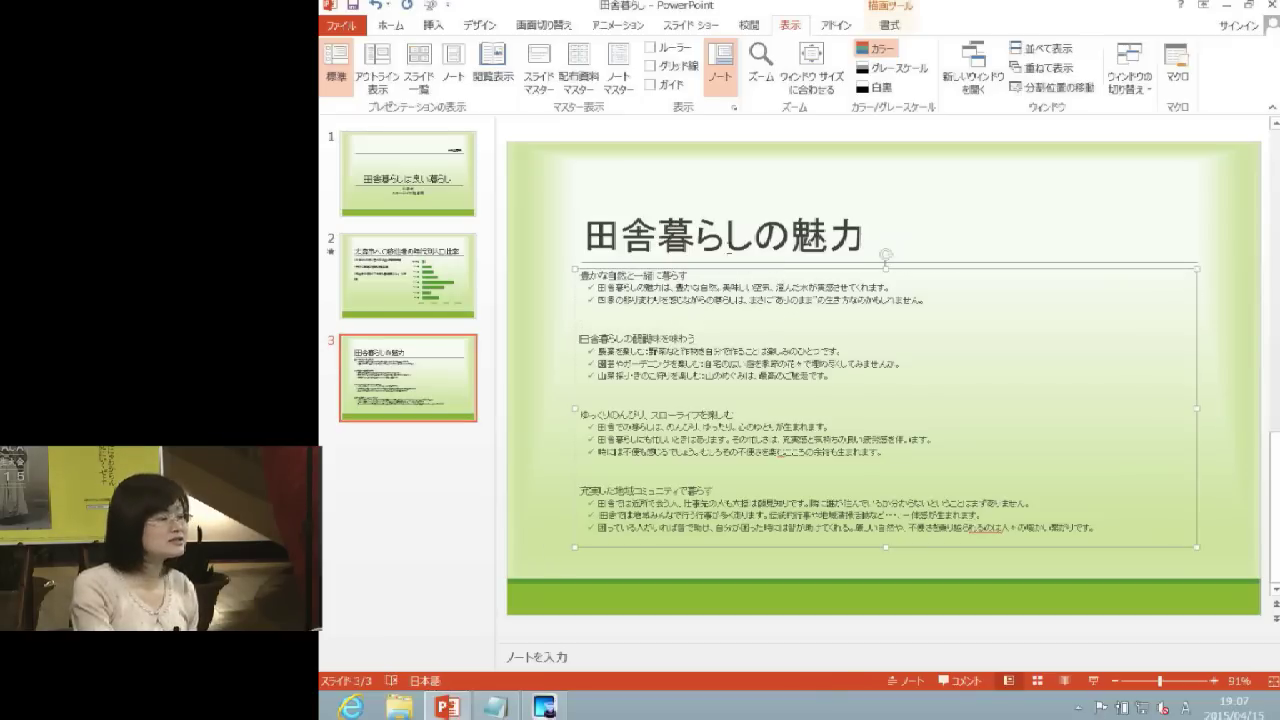
pyautogui.click(388, 27)
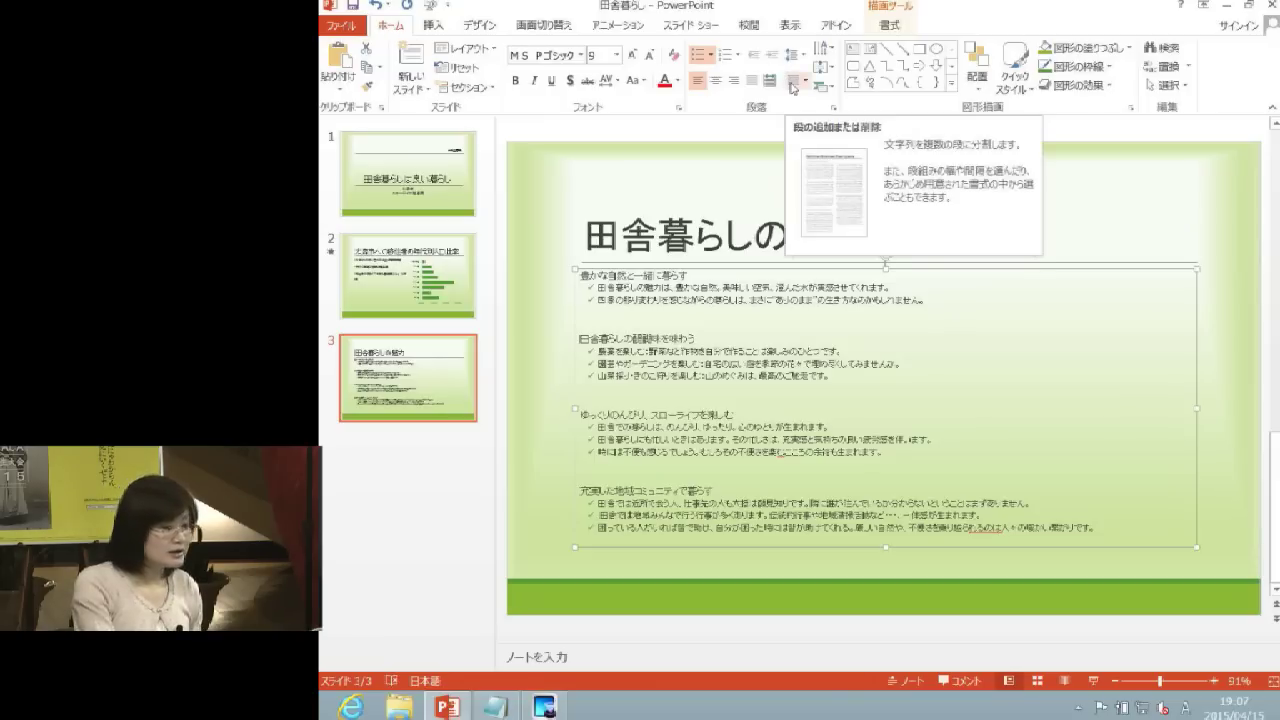
pyautogui.click(805, 85)
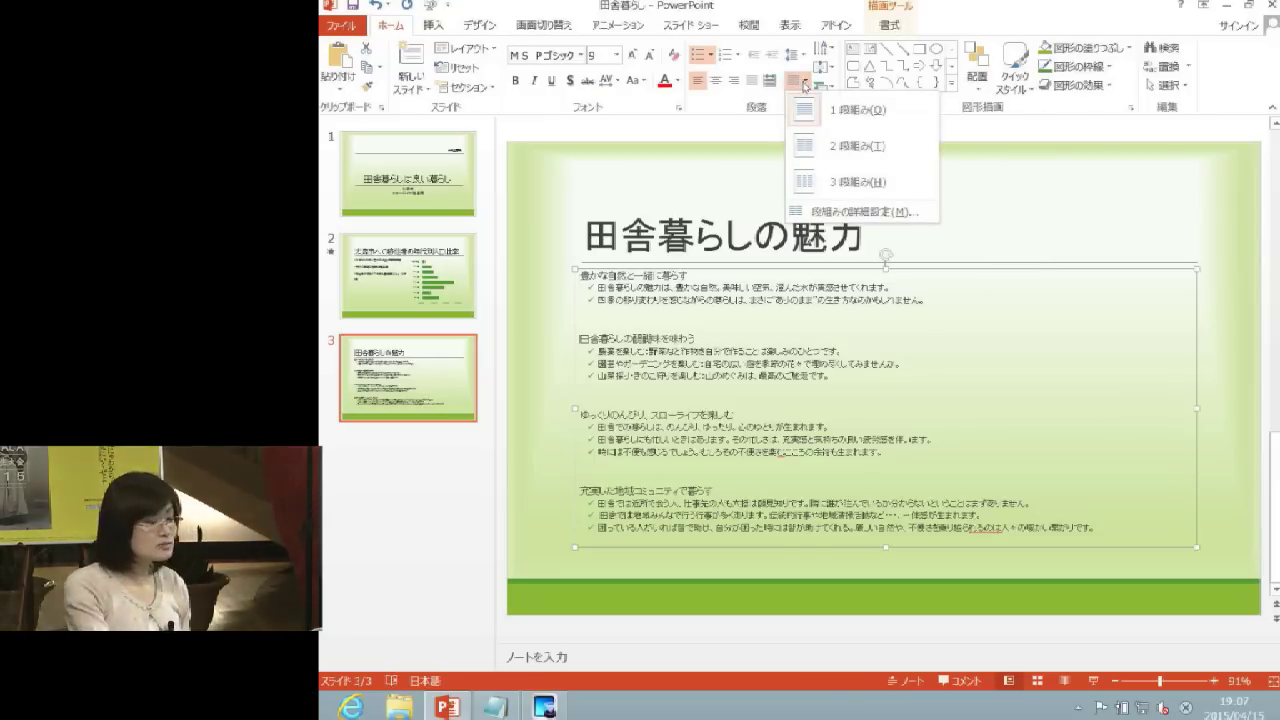
pyautogui.click(818, 157)
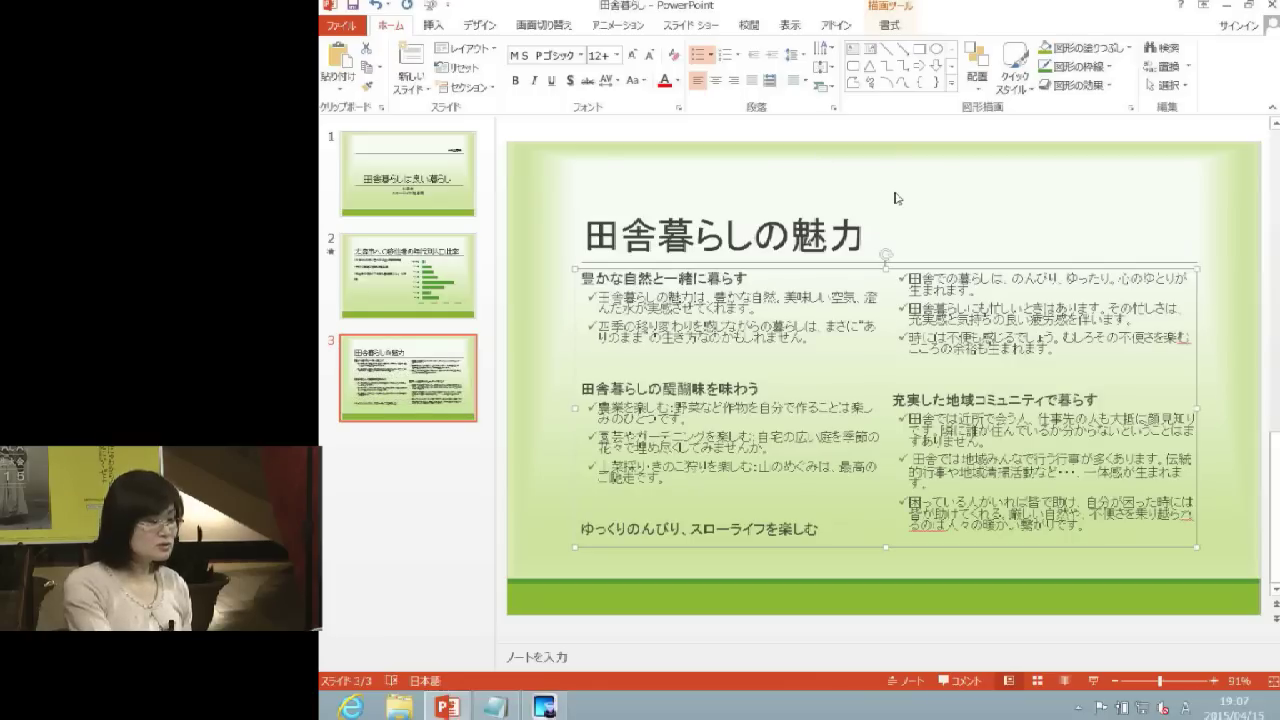
# Push the ゆっくりのんびり heading to the top of the right column
pyautogui.click(580, 528)
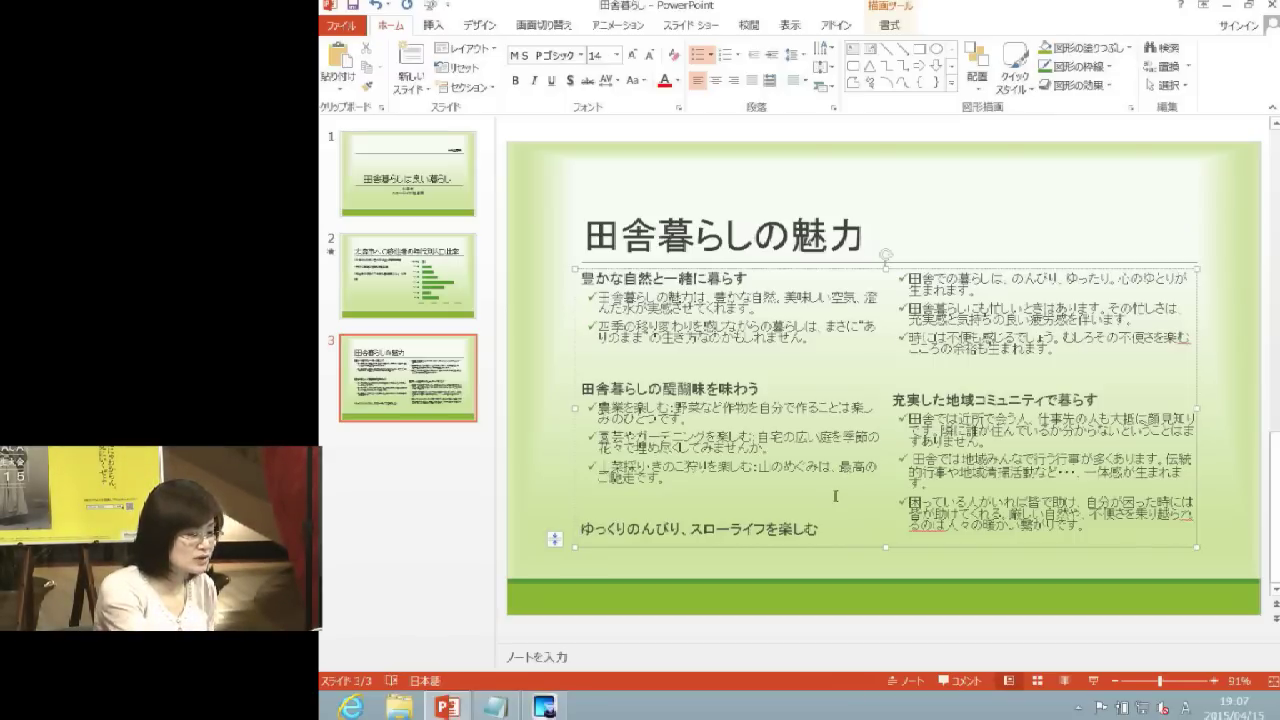
pyautogui.press('Return')
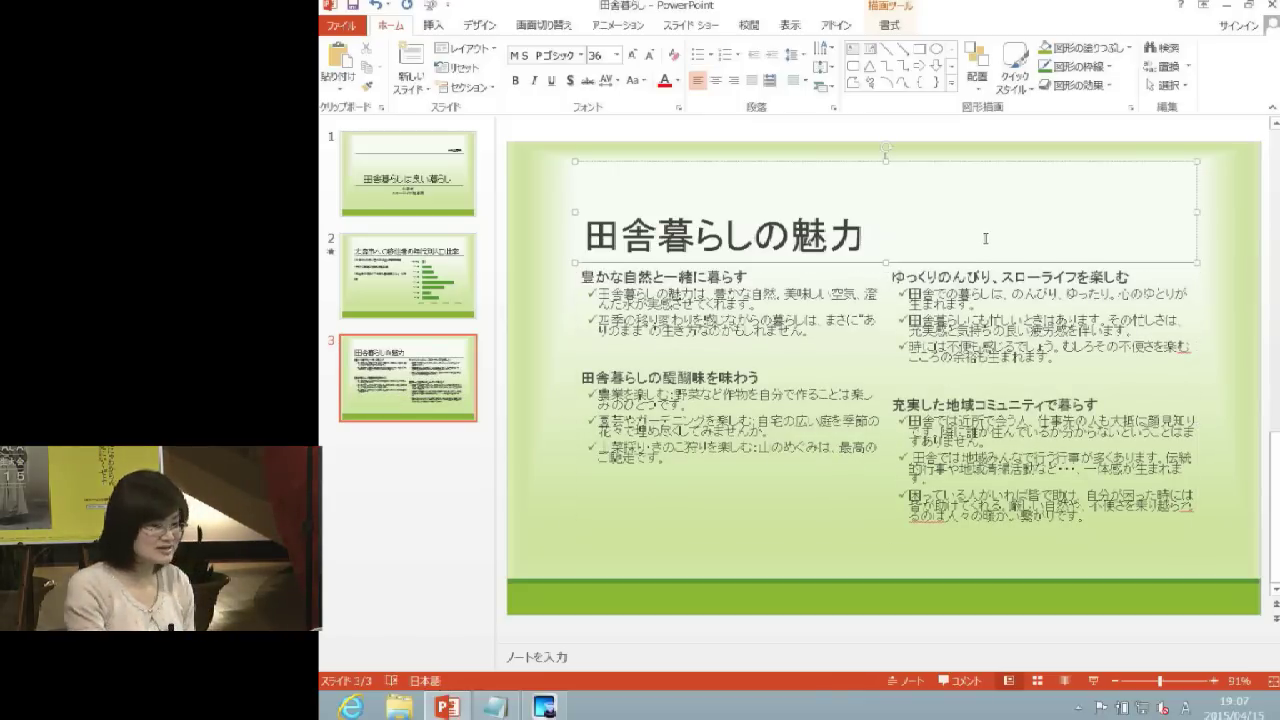
pyautogui.click(1216, 221)
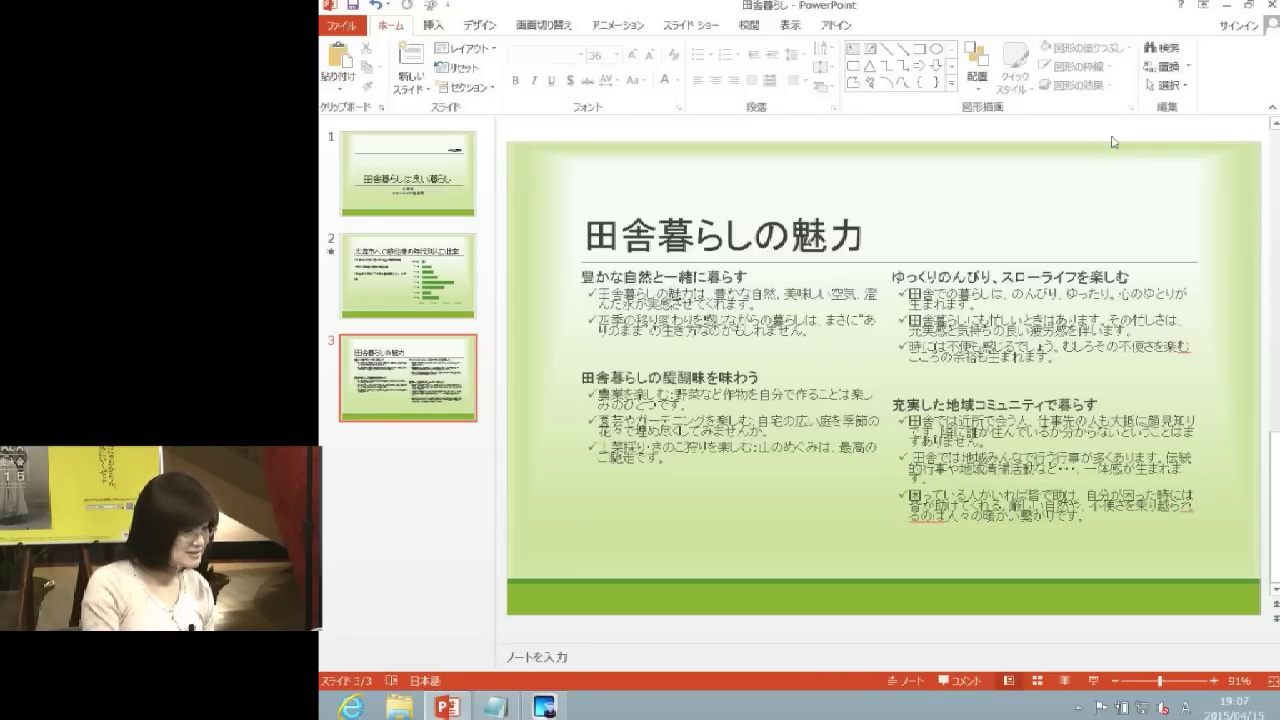
# Reuse the 田舎暮らしの始め方 slide from the desktop's 田舎への移住.pptx as slide 4
pyautogui.click(424, 90)
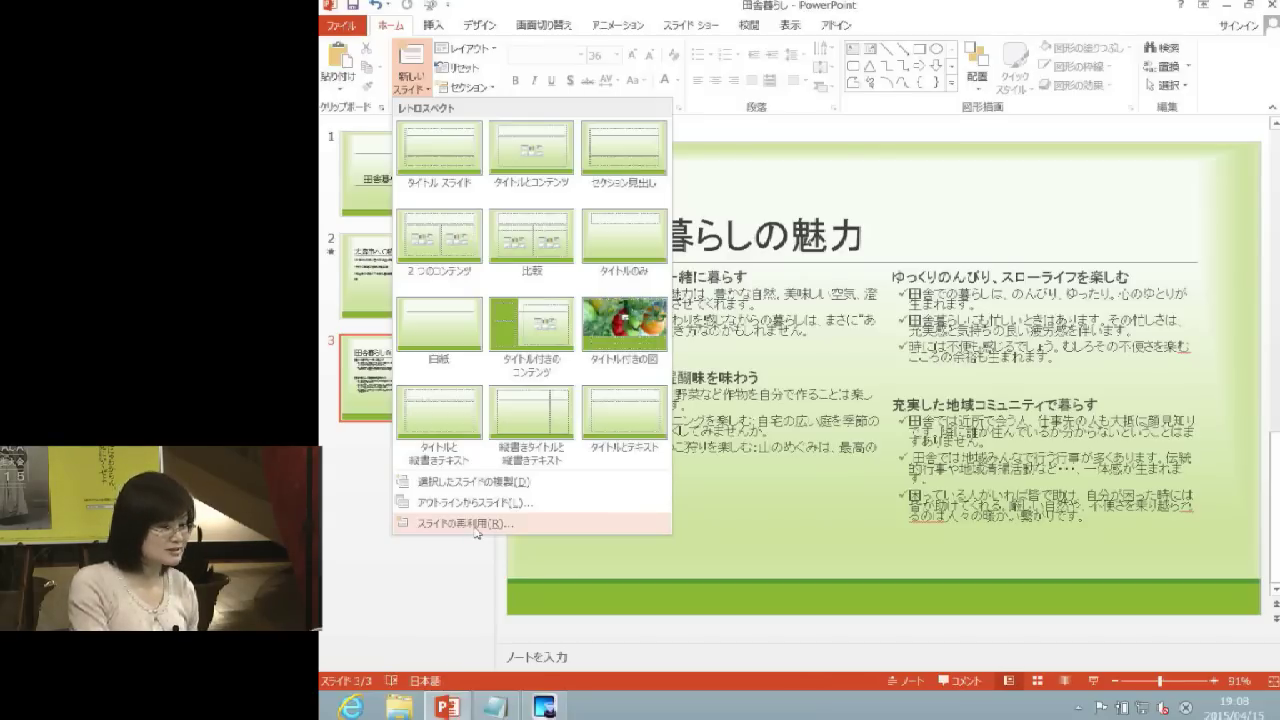
pyautogui.click(477, 530)
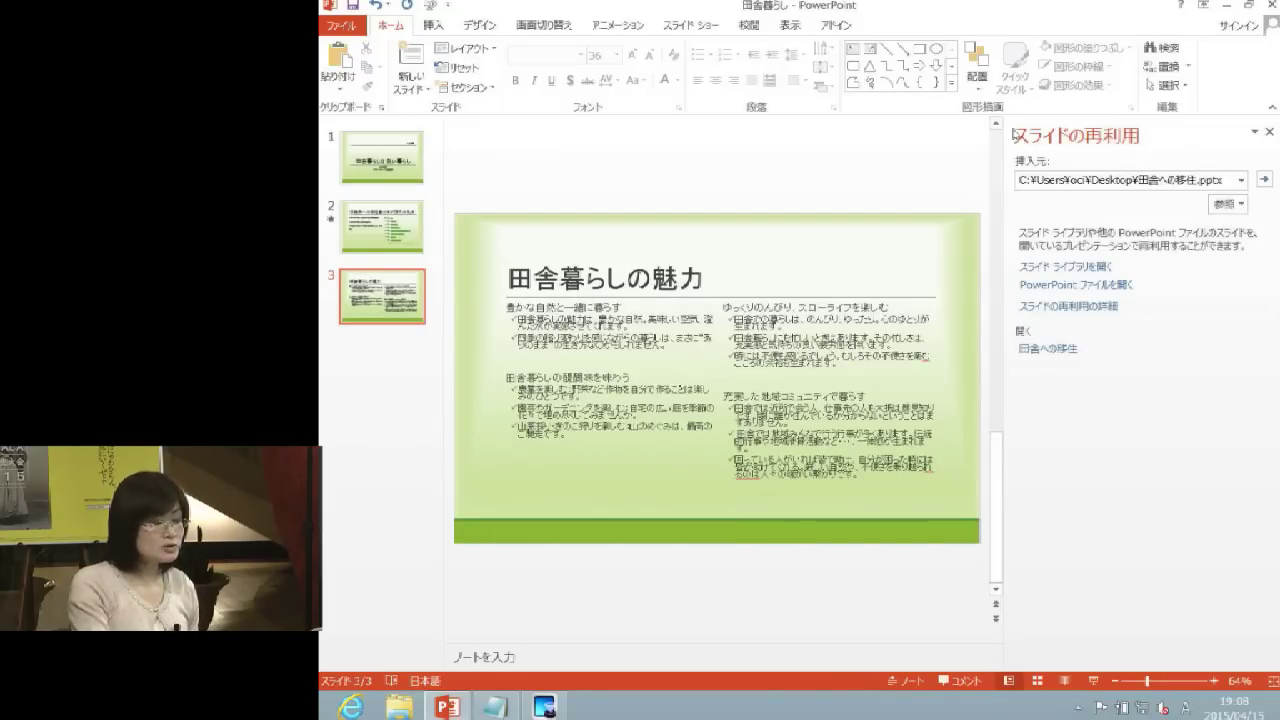
pyautogui.click(1077, 287)
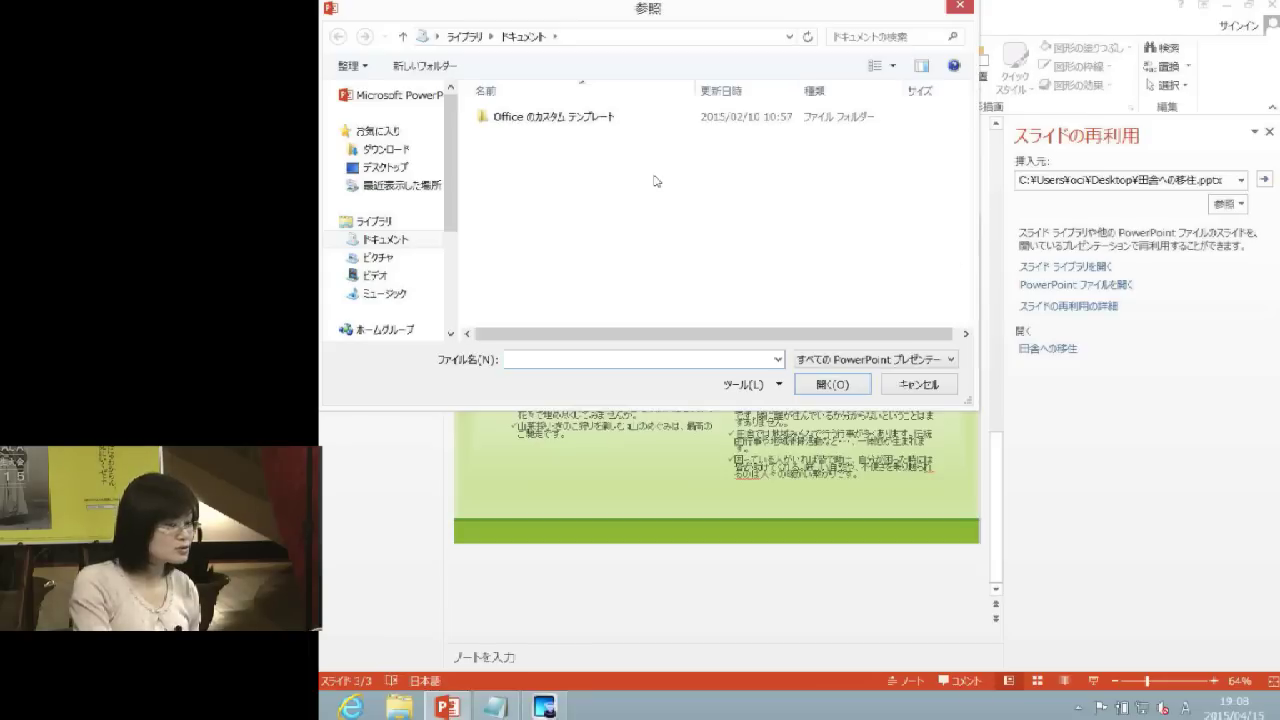
pyautogui.click(412, 170)
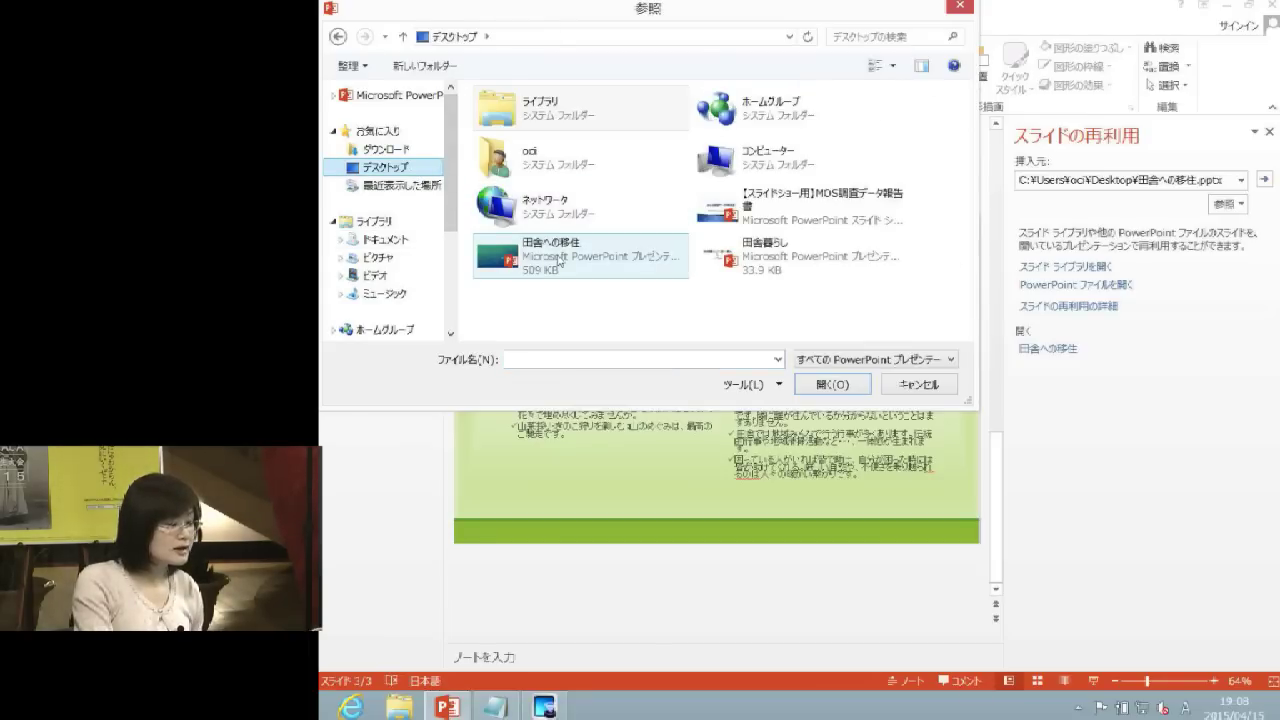
pyautogui.moveTo(580, 255)
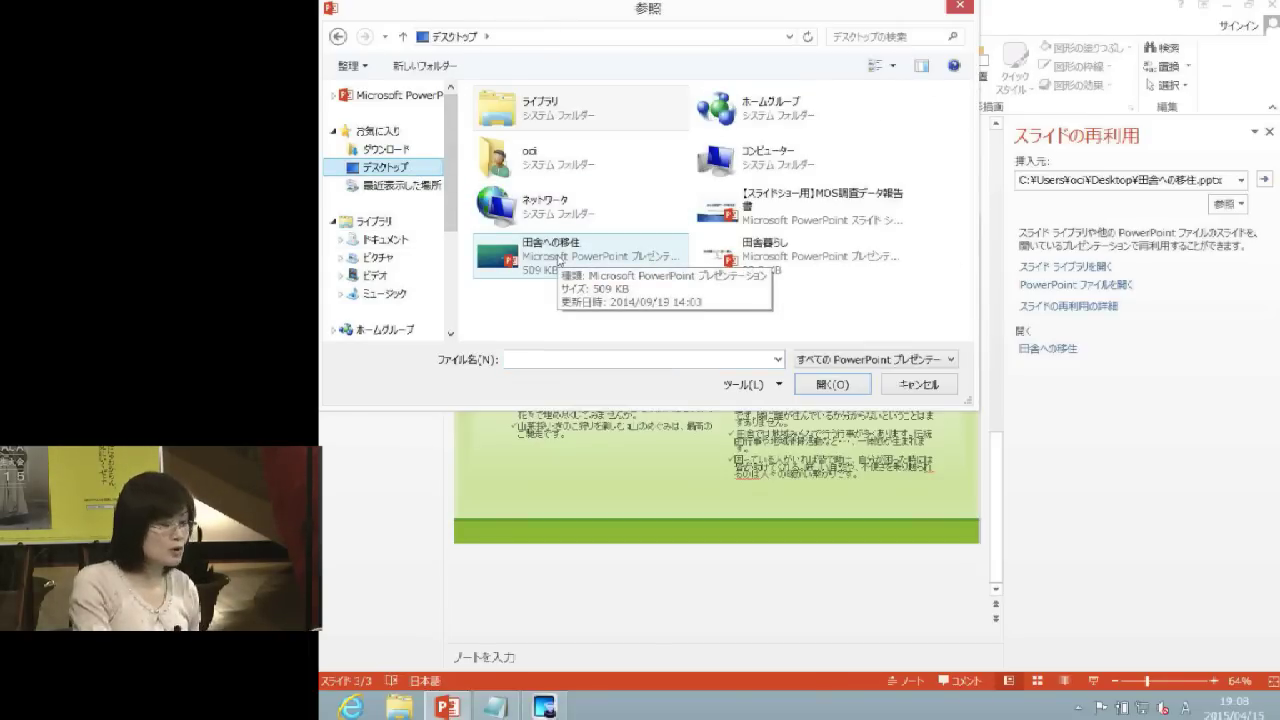
pyautogui.doubleClick(560, 262)
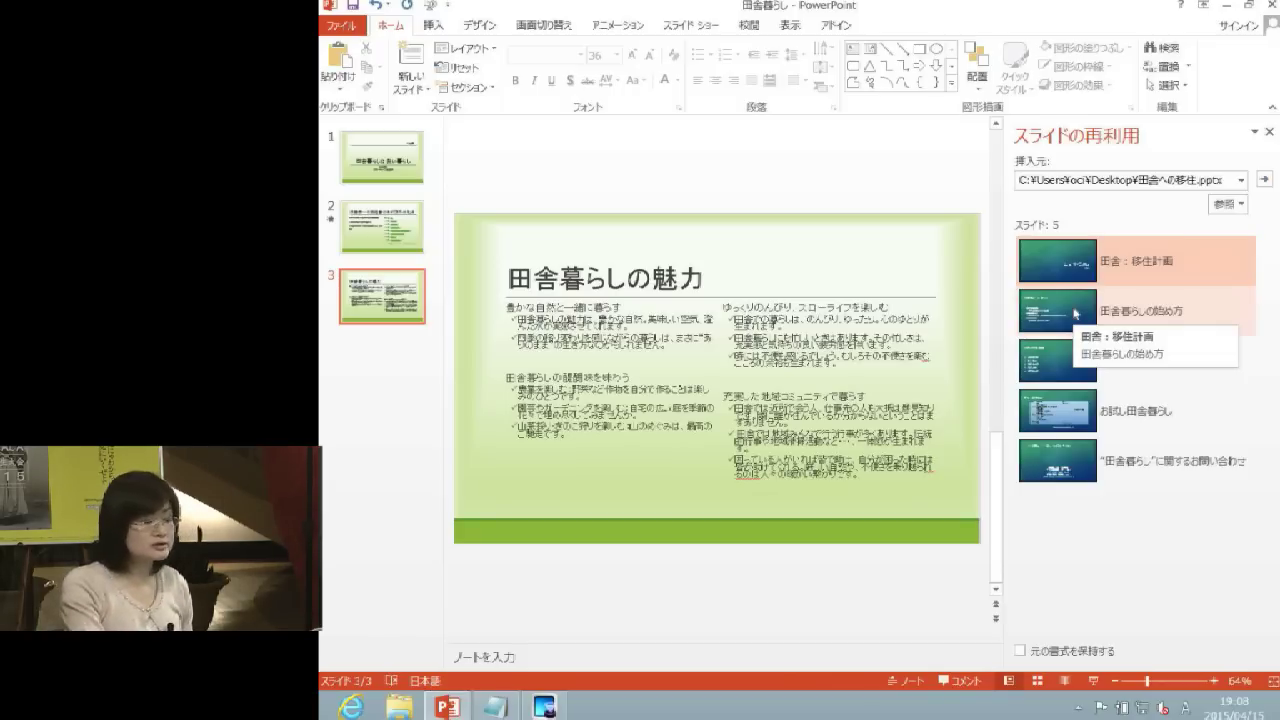
pyautogui.click(1075, 313)
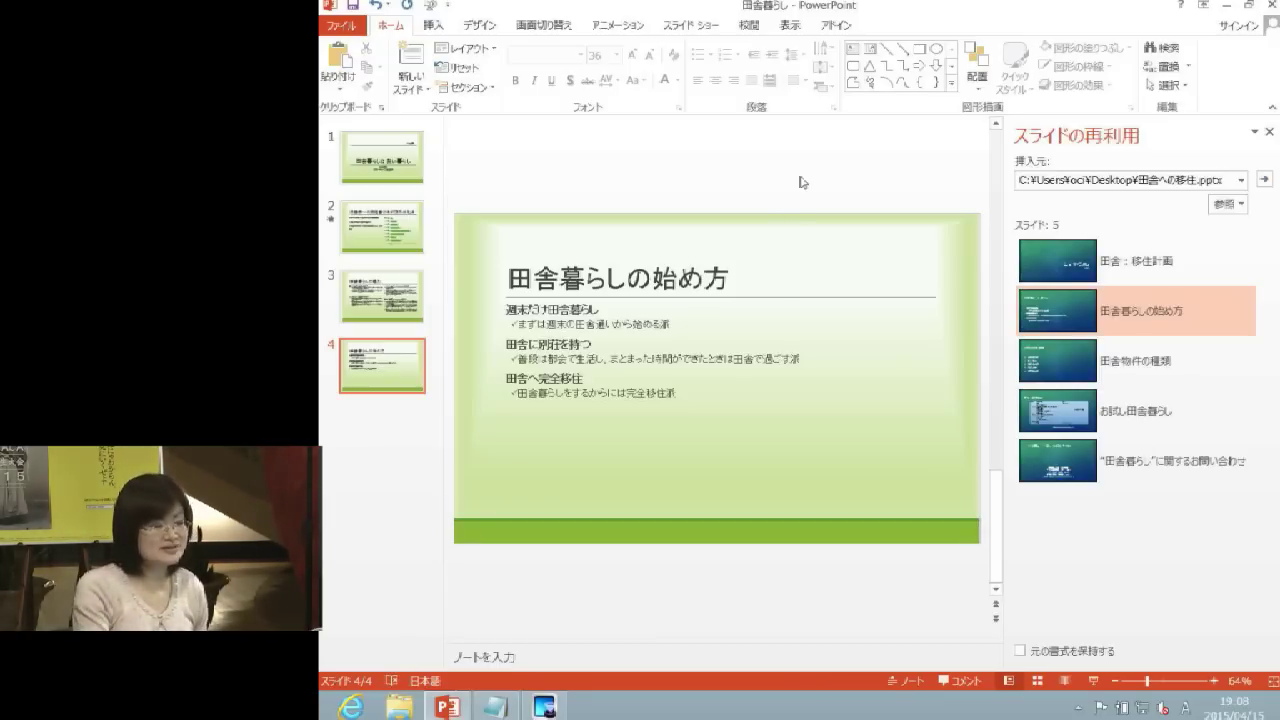
pyautogui.click(1269, 131)
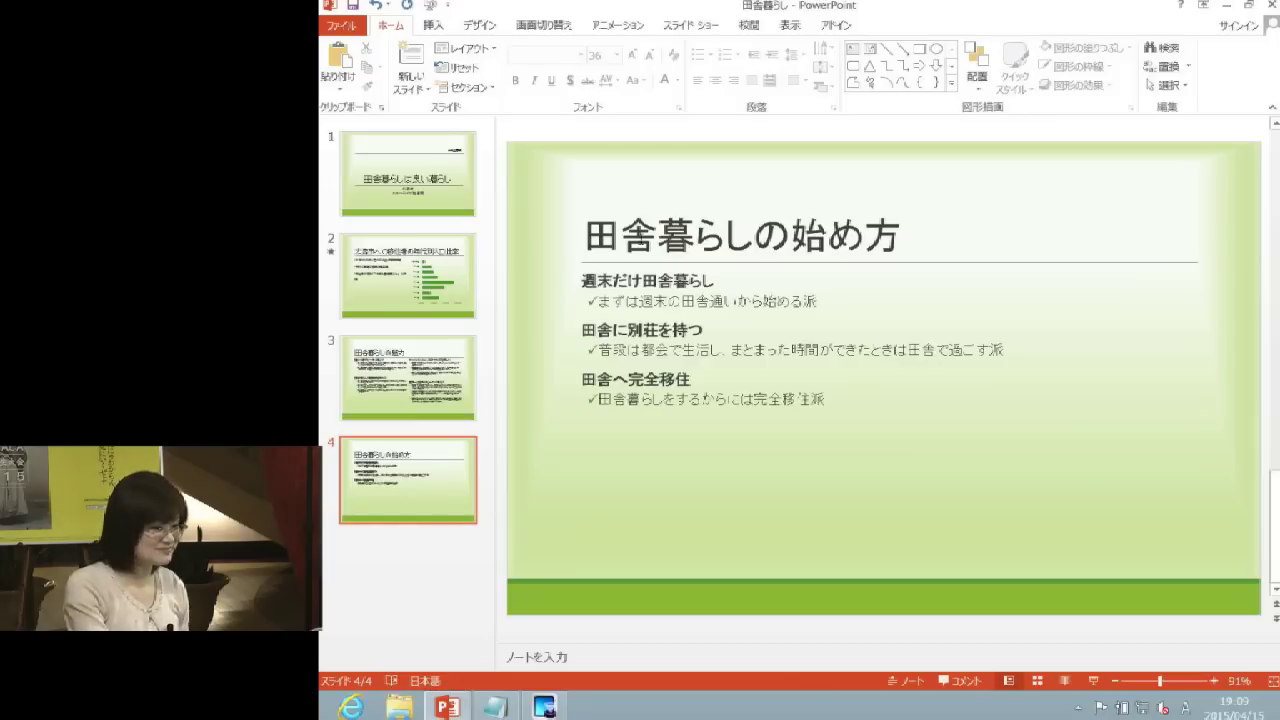
# Convert slide 4's body bullet text into a Vertical Bullet List SmartArt graphic
pyautogui.click(718, 280)
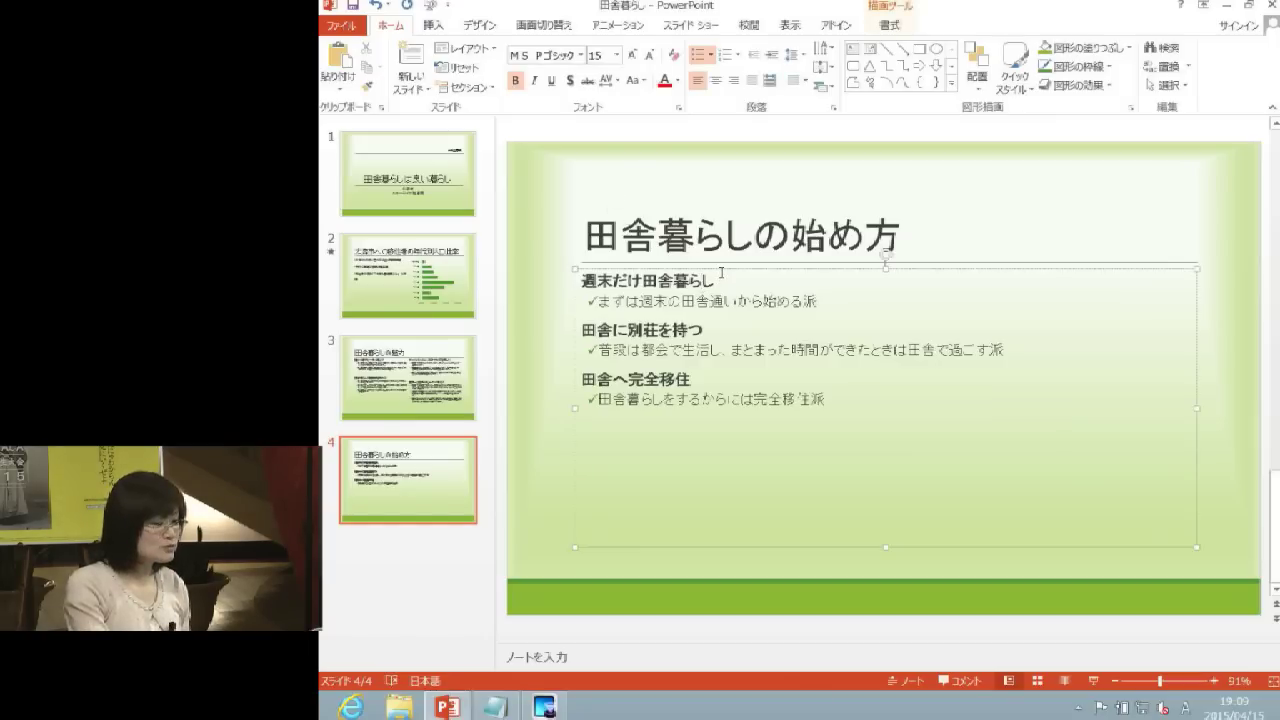
pyautogui.press('Escape')
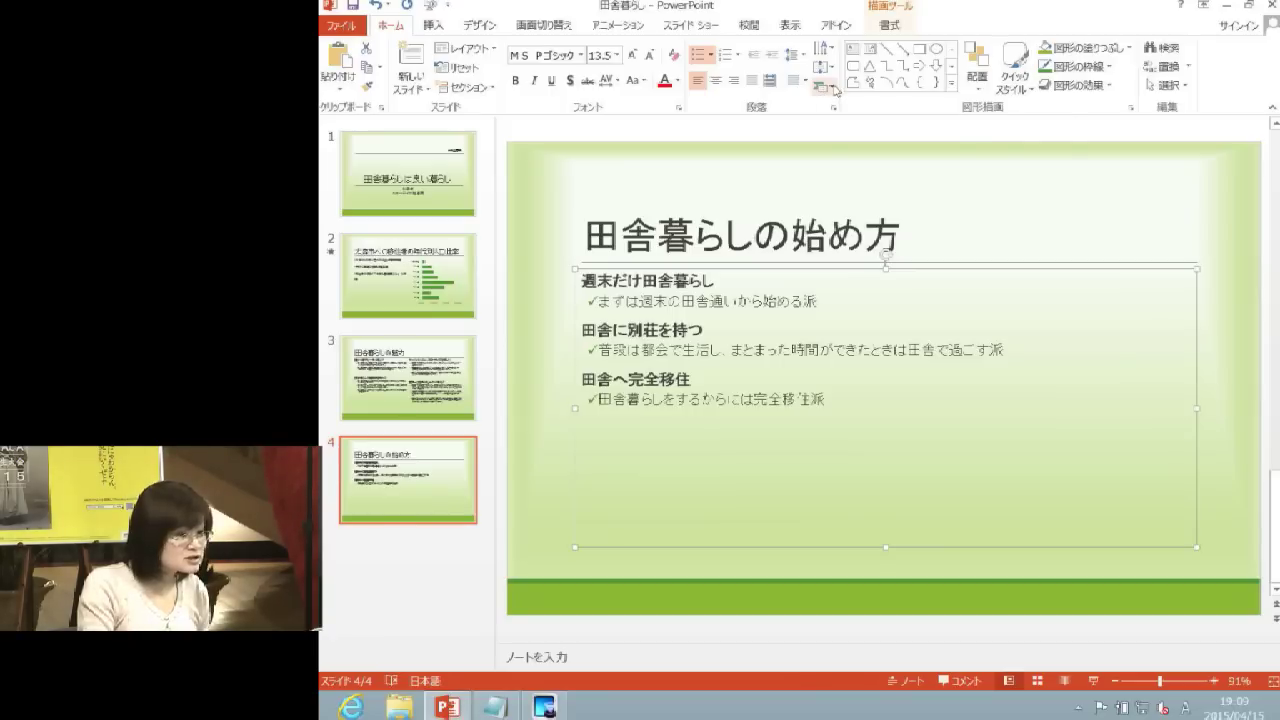
pyautogui.click(833, 91)
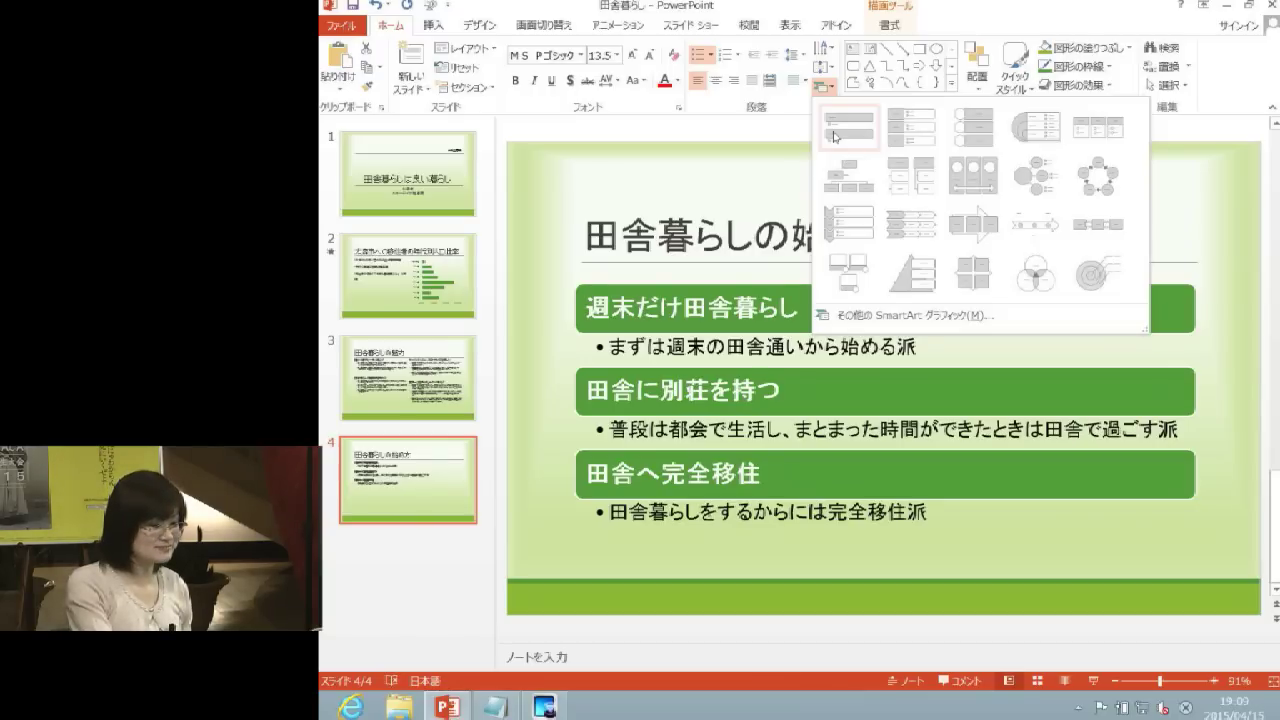
pyautogui.click(836, 135)
pyautogui.click(995, 226)
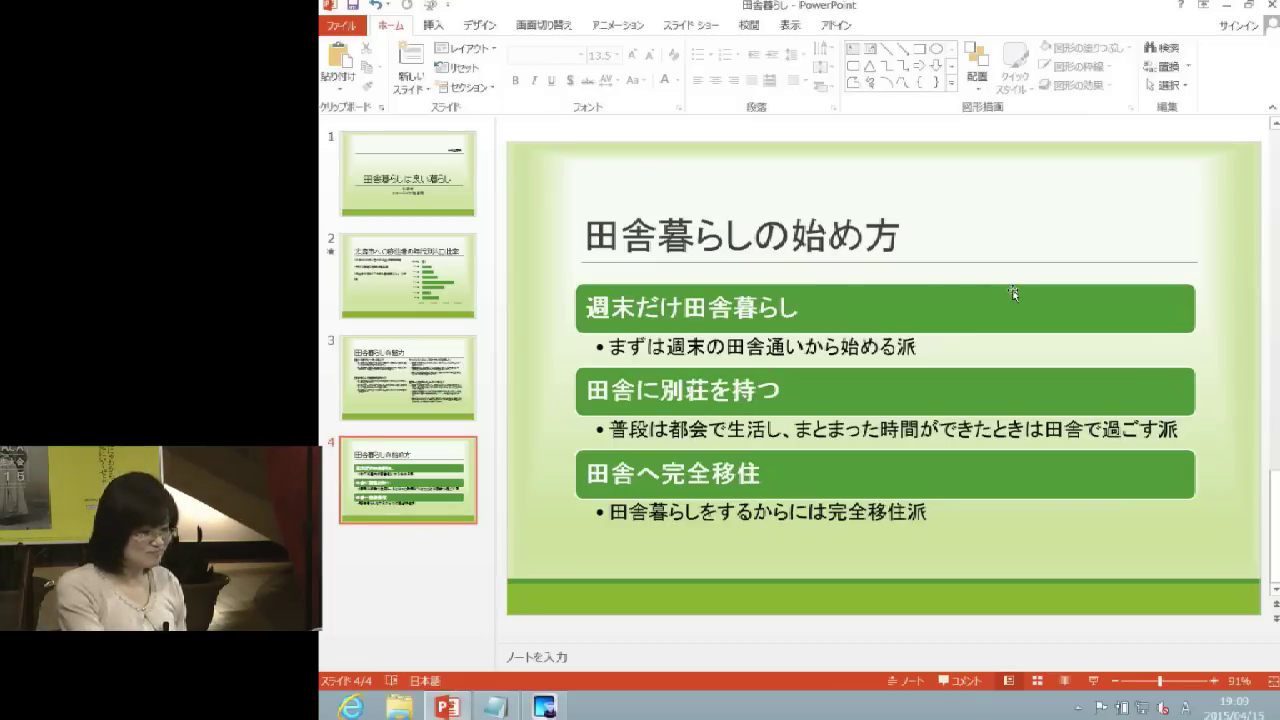
# Recolour the slide 4 SmartArt with the Accent 2 green colour variation
pyautogui.click(988, 279)
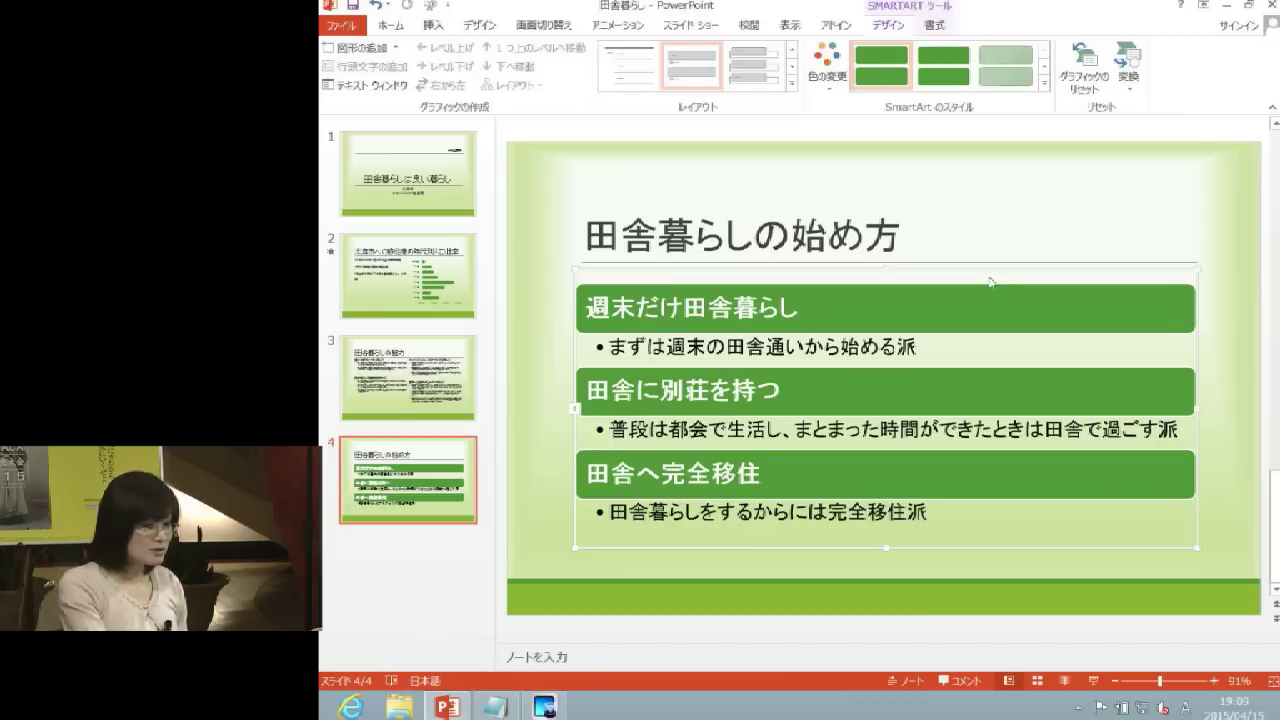
pyautogui.click(981, 267)
pyautogui.click(962, 282)
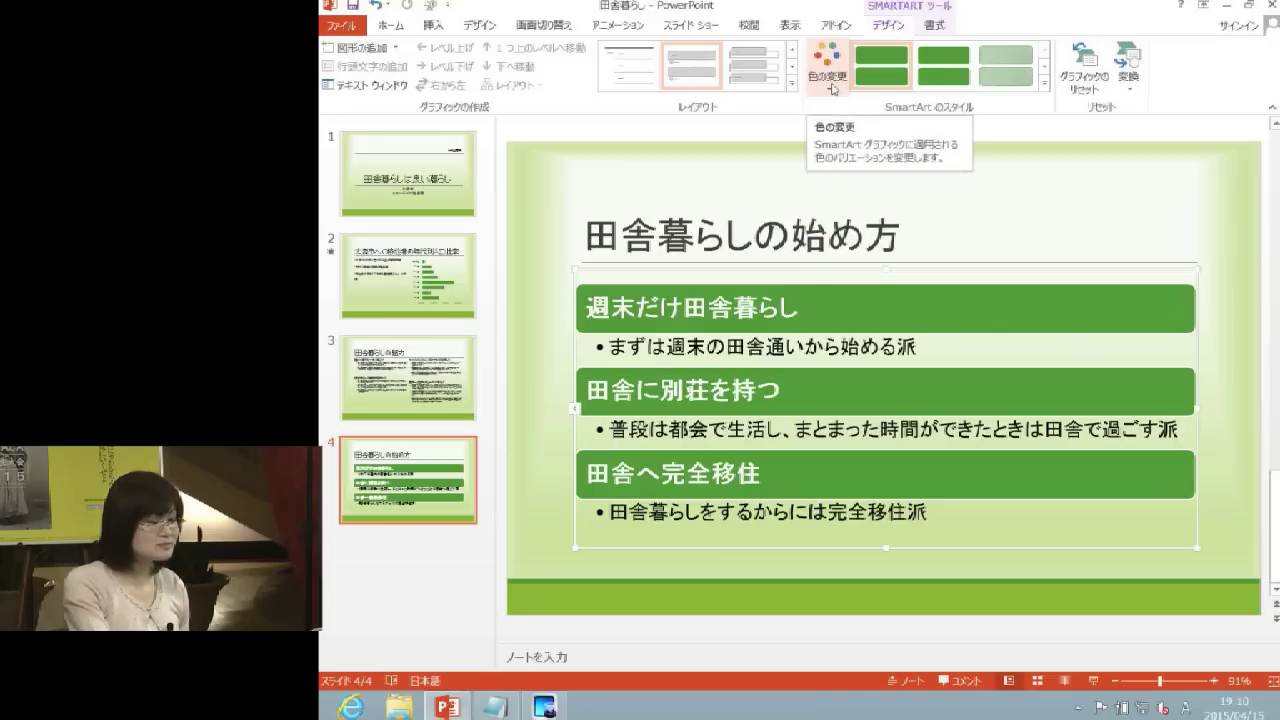
pyautogui.click(832, 89)
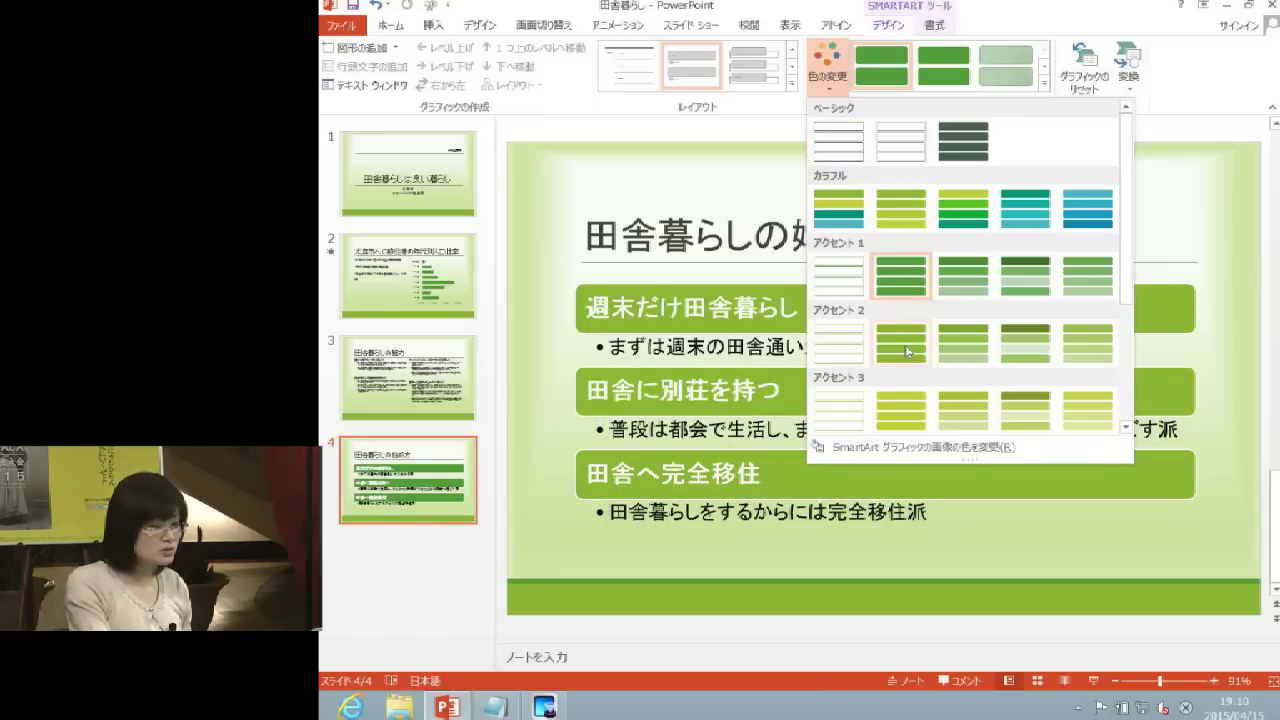
pyautogui.click(907, 351)
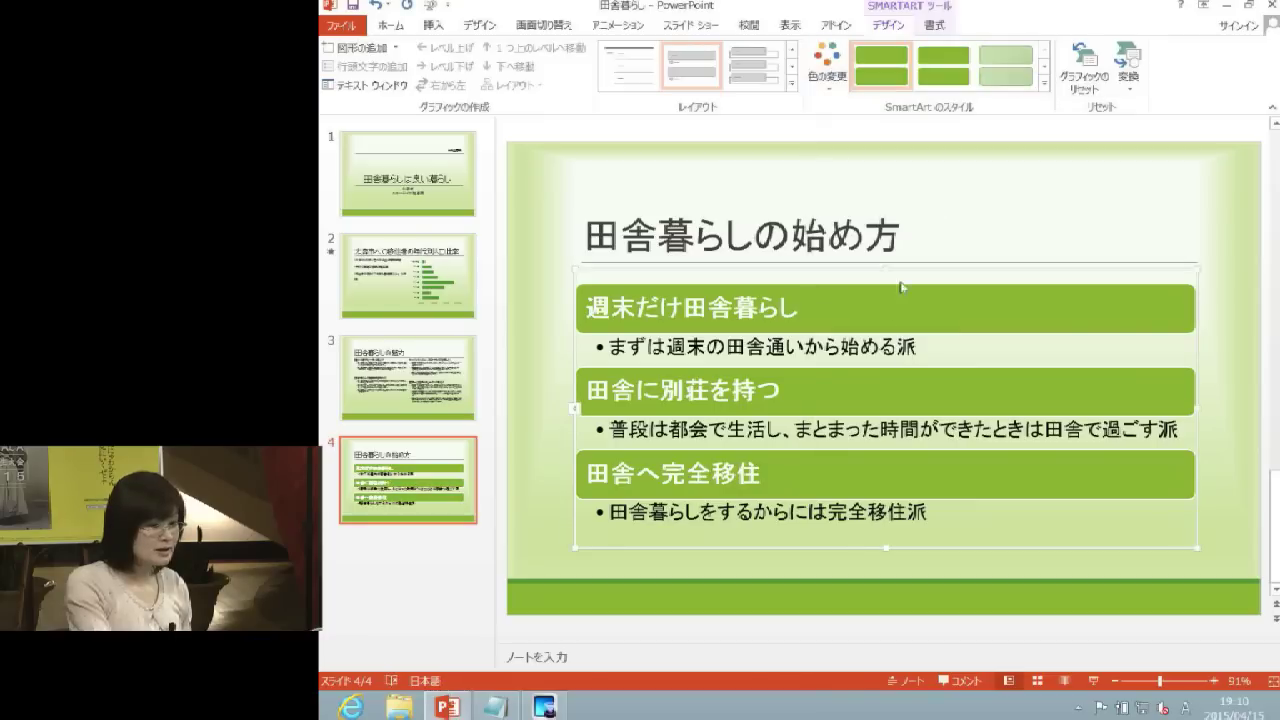
# Apply a 3-D style from the SmartArt Styles gallery to the graphic
pyautogui.click(1047, 87)
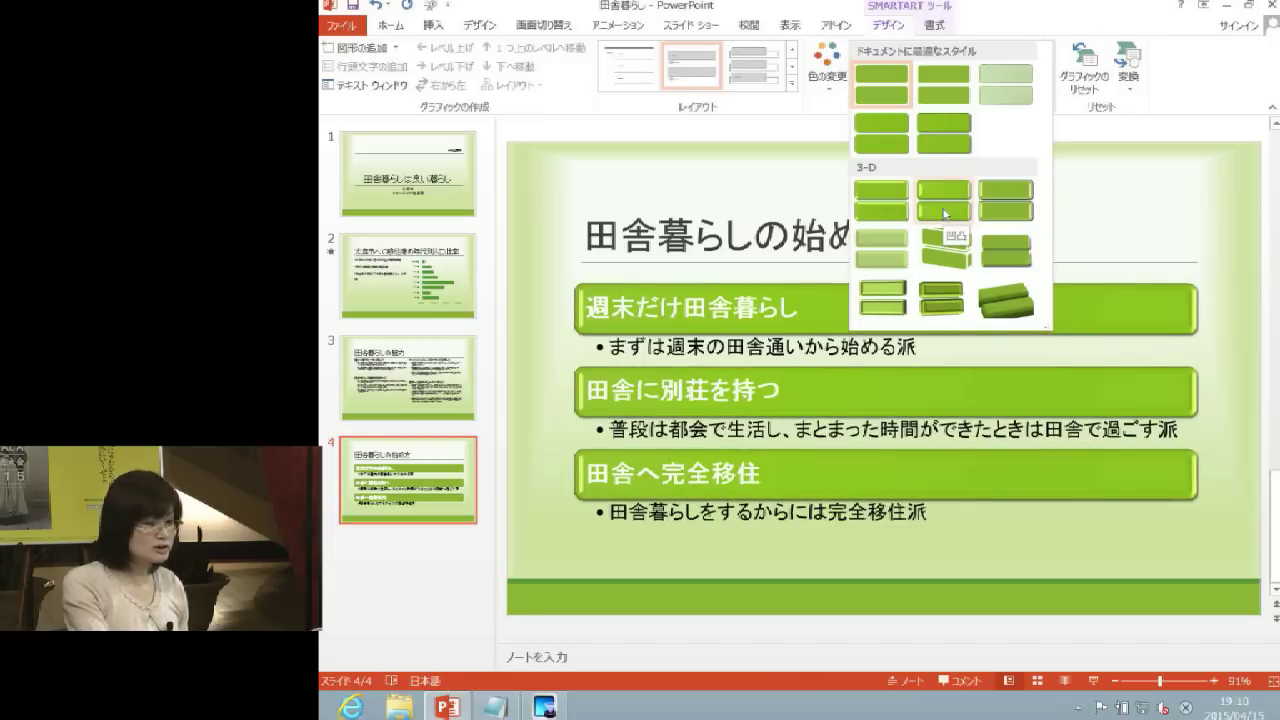
pyautogui.click(944, 211)
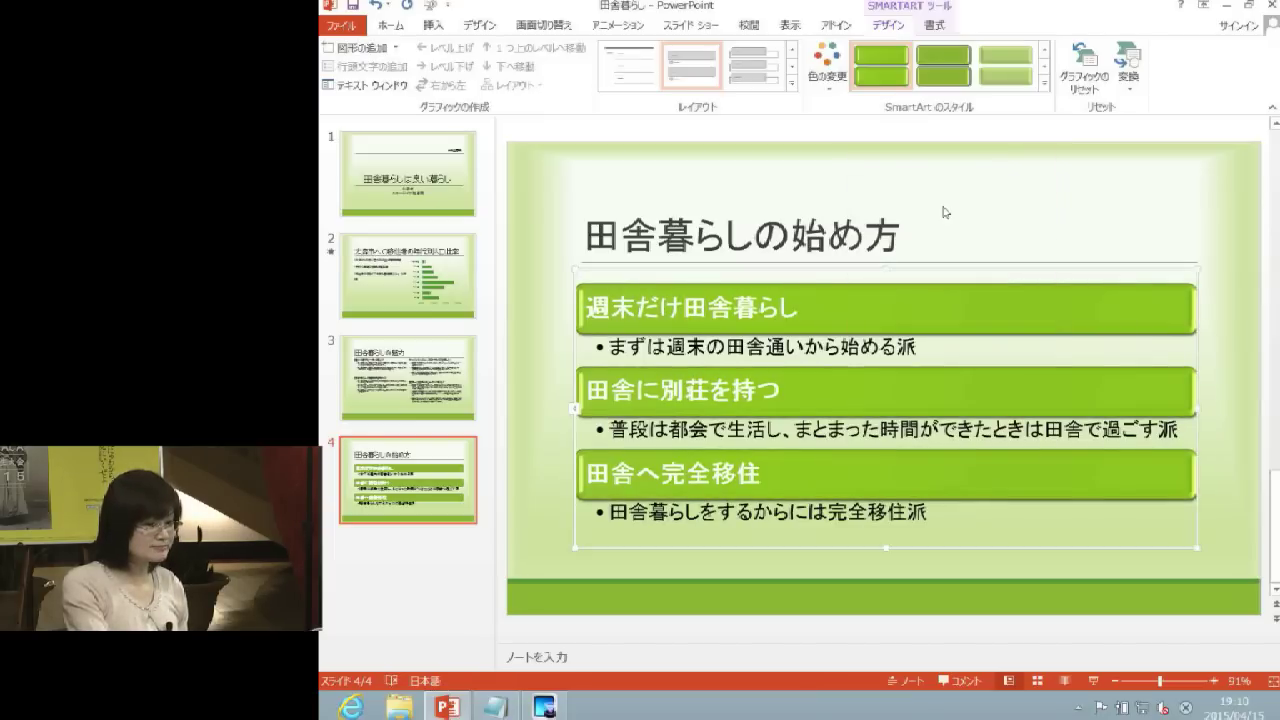
pyautogui.click(1103, 243)
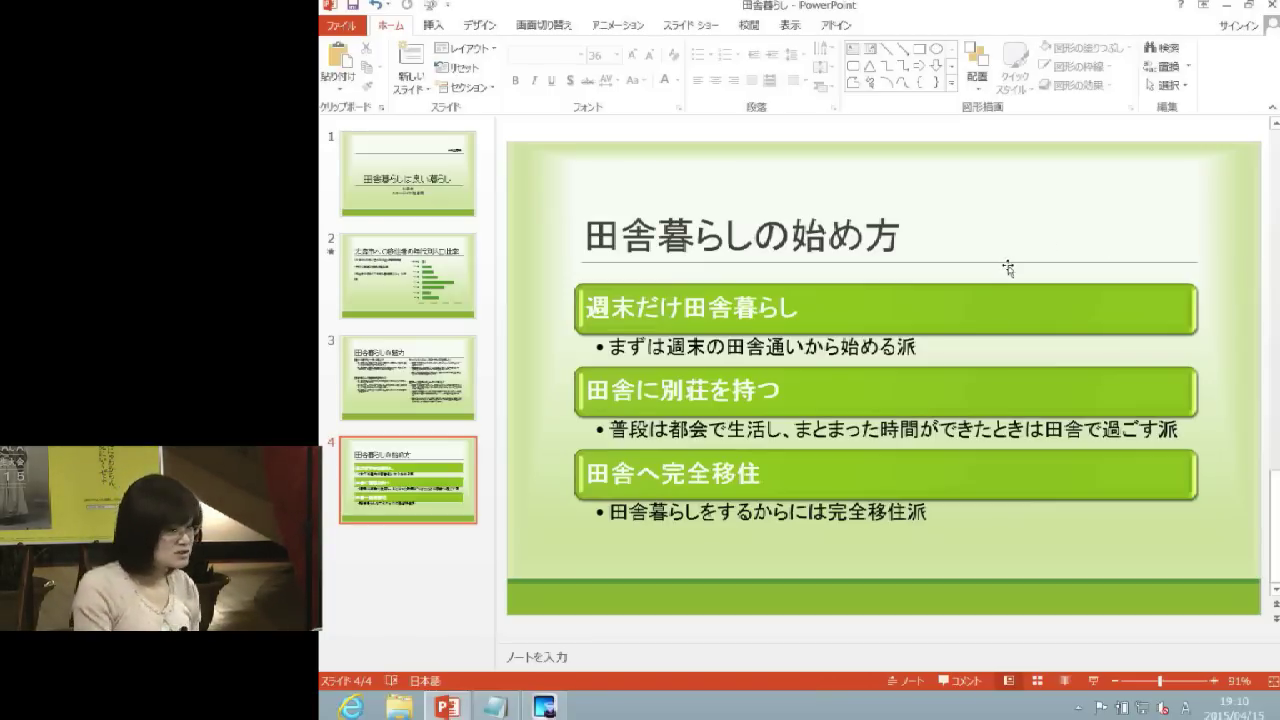
# Reuse the お試し田舎暮らし slide from 田舎への移住.pptx as slide 5, then close the Reuse Slides pane
pyautogui.click(411, 76)
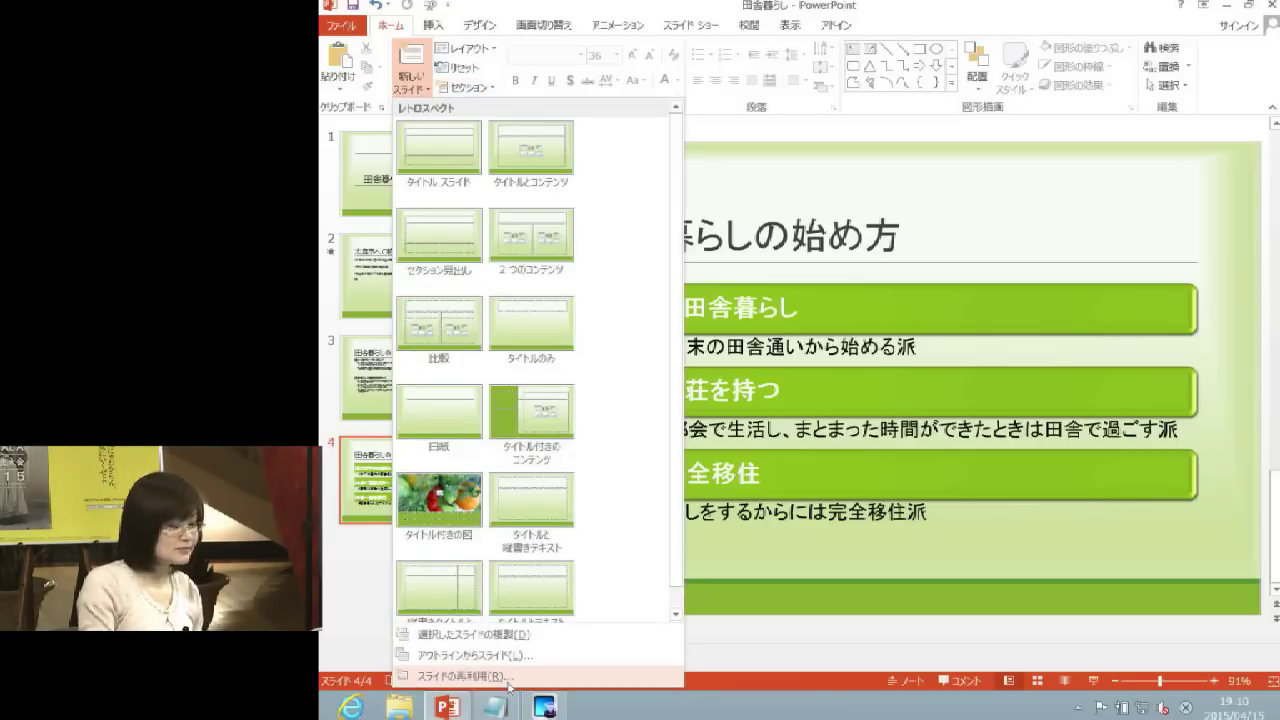
pyautogui.click(460, 676)
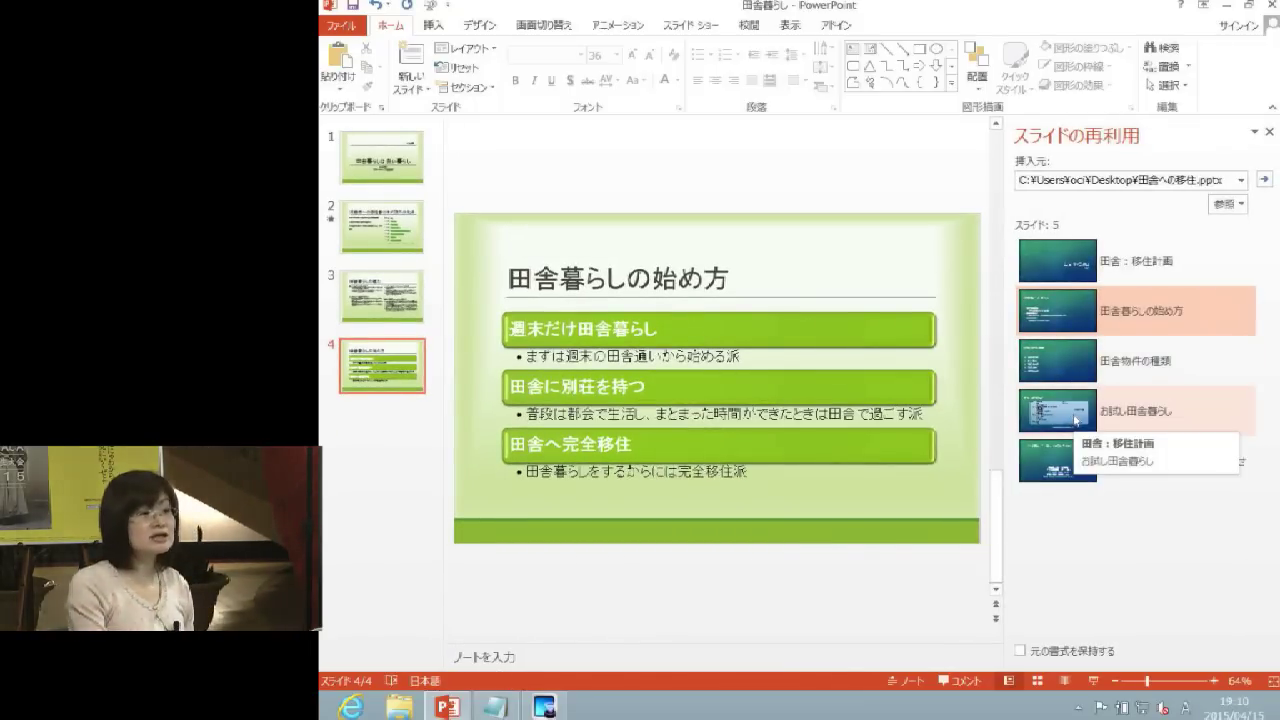
pyautogui.click(1075, 418)
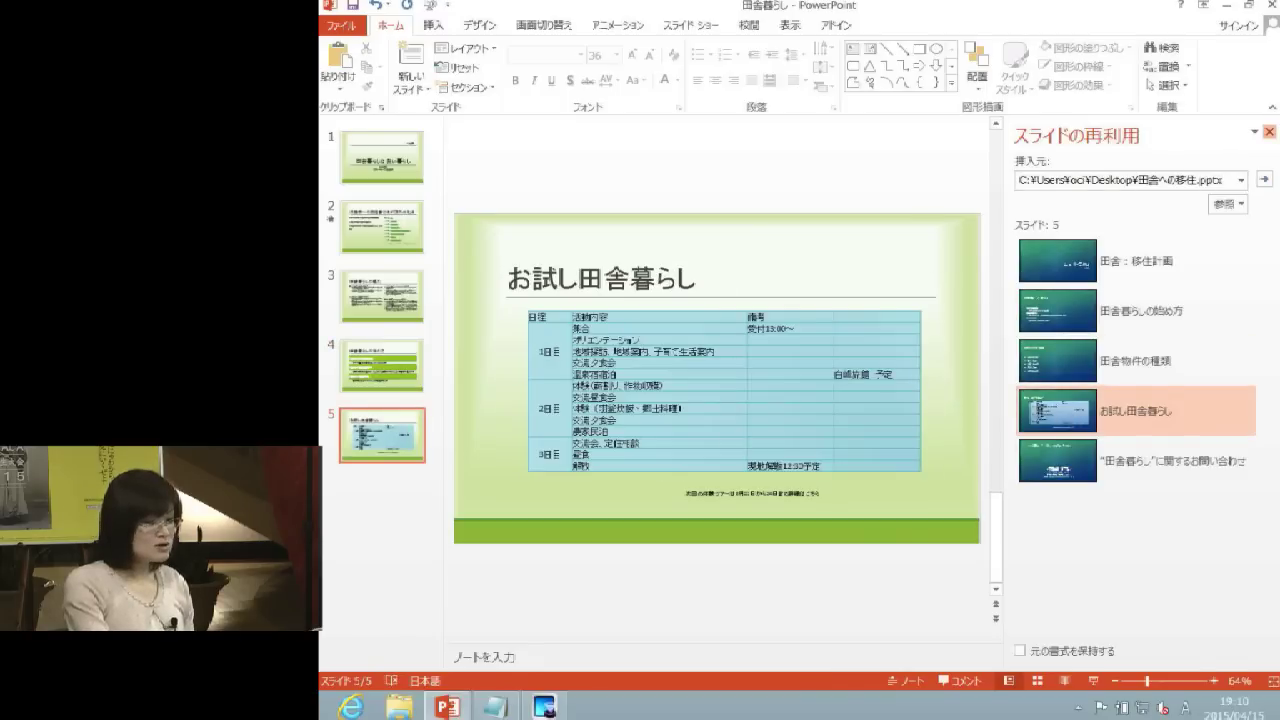
pyautogui.click(1269, 131)
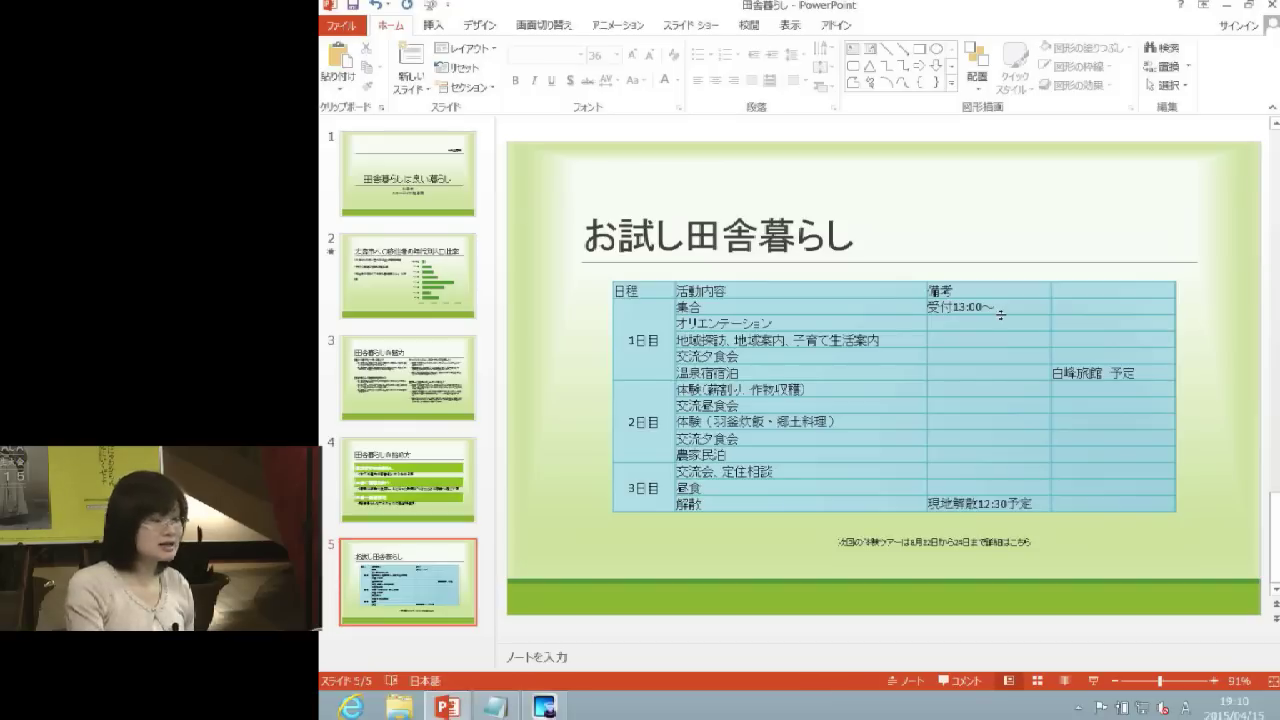
# Delete the empty rightmost 白峰旅館 予定 column from the slide 5 schedule table
pyautogui.click(1001, 315)
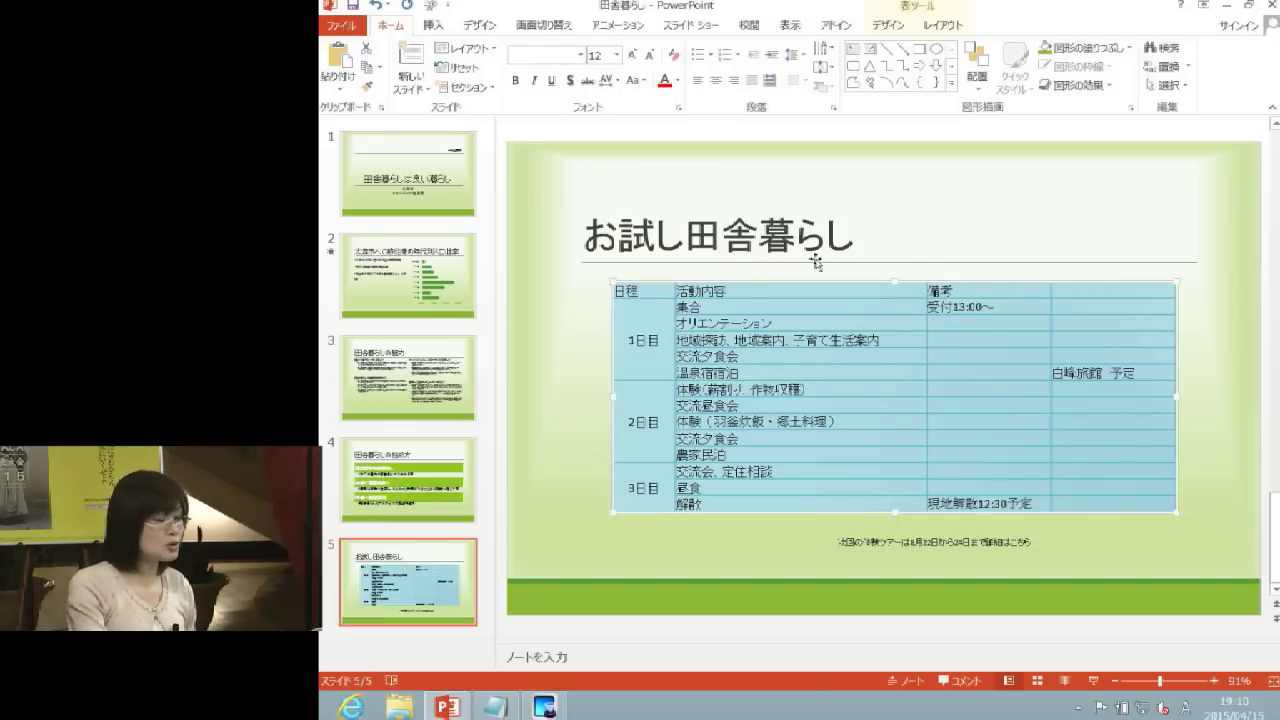
pyautogui.click(433, 25)
pyautogui.click(392, 88)
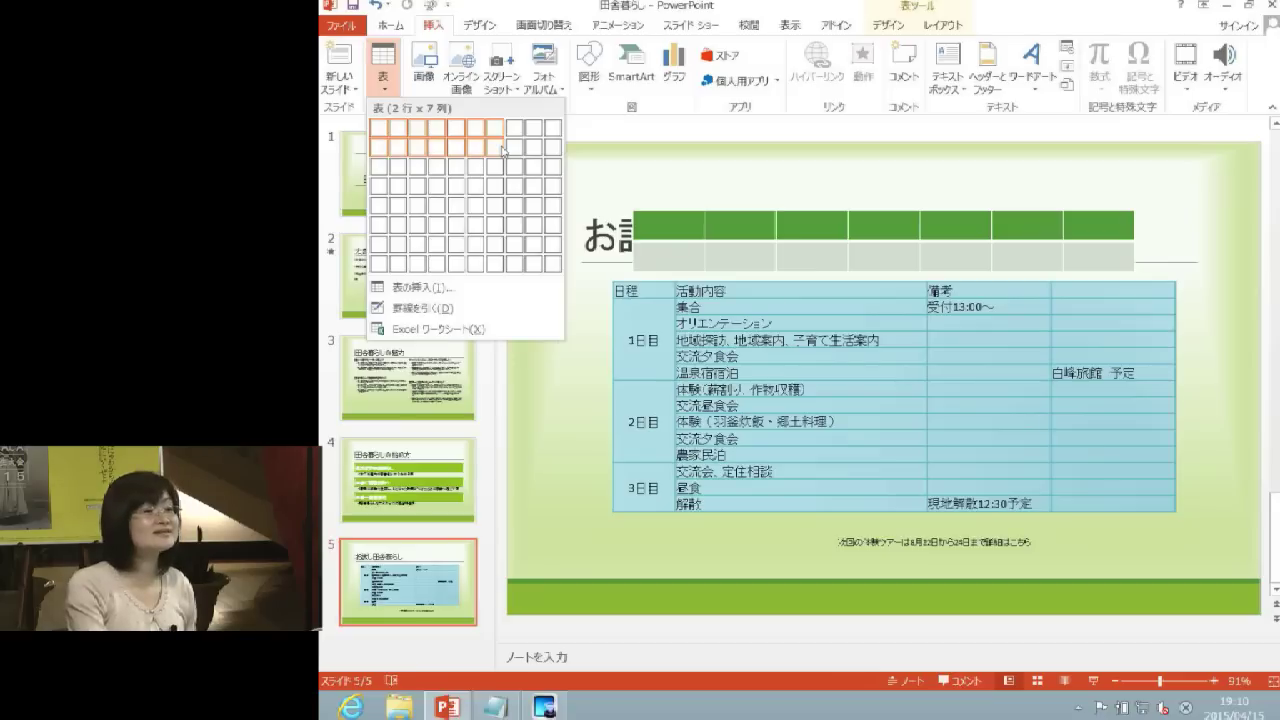
pyautogui.click(703, 194)
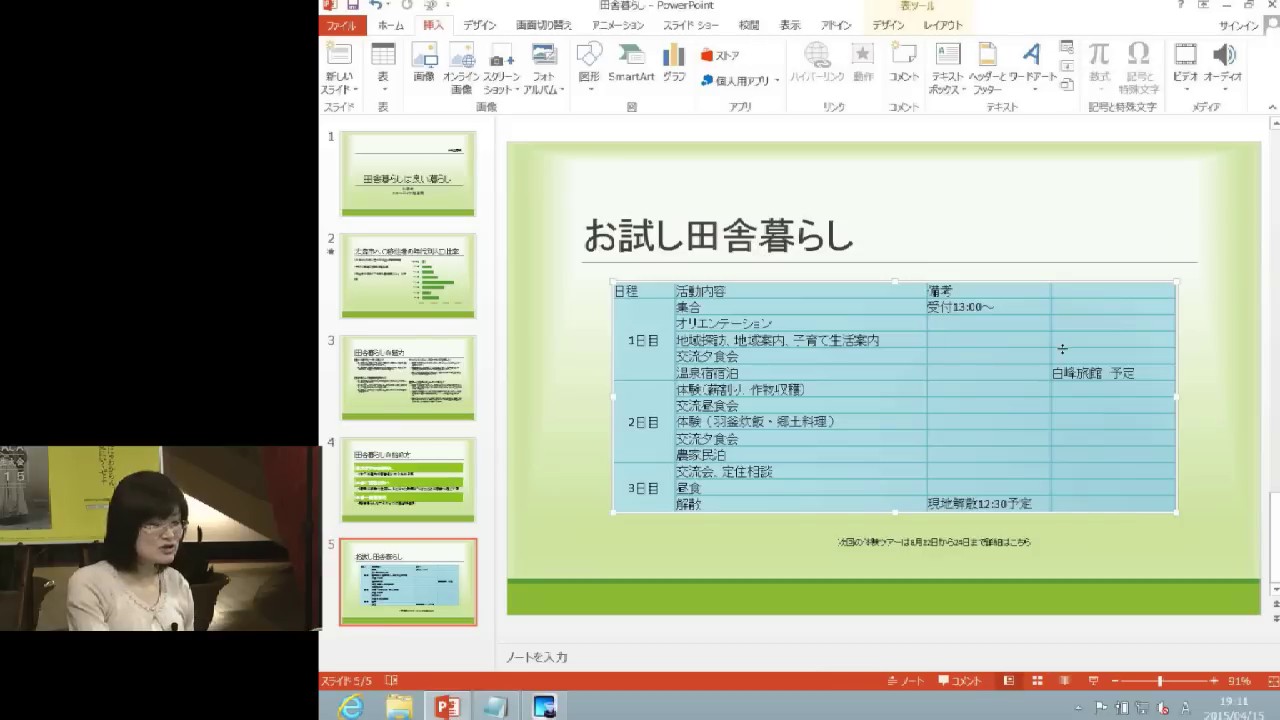
pyautogui.click(1100, 276)
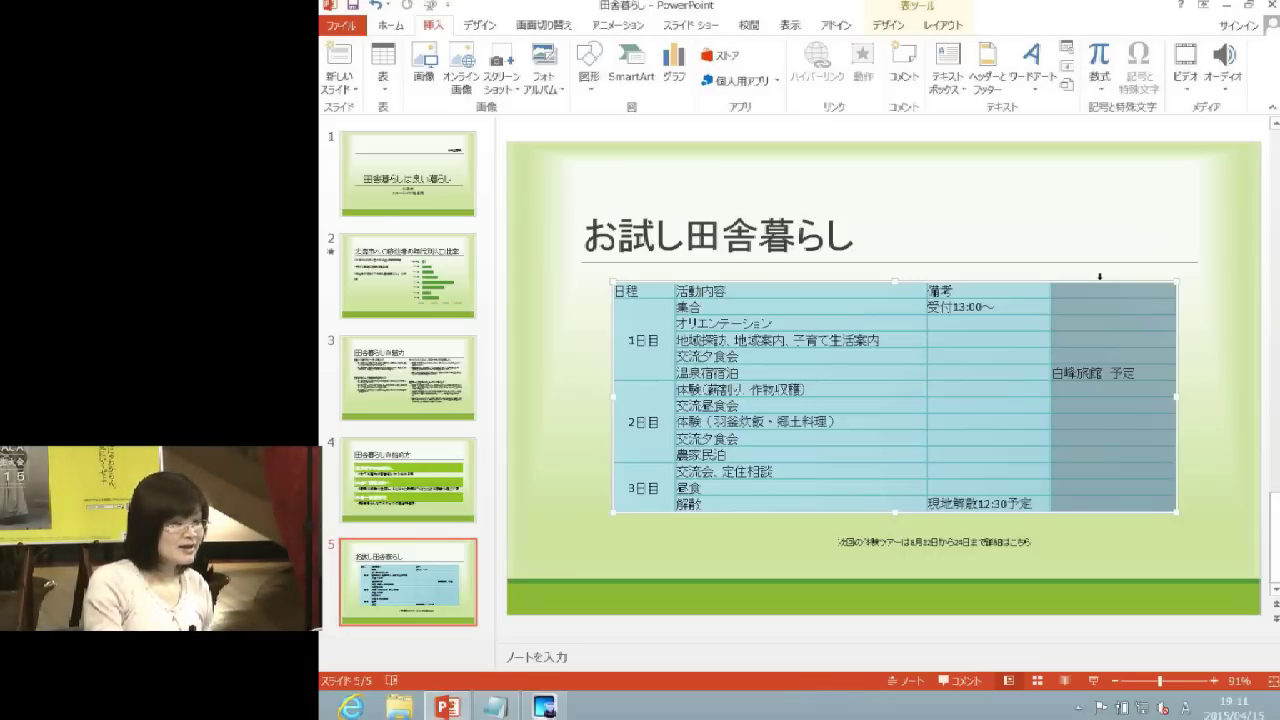
pyautogui.click(945, 25)
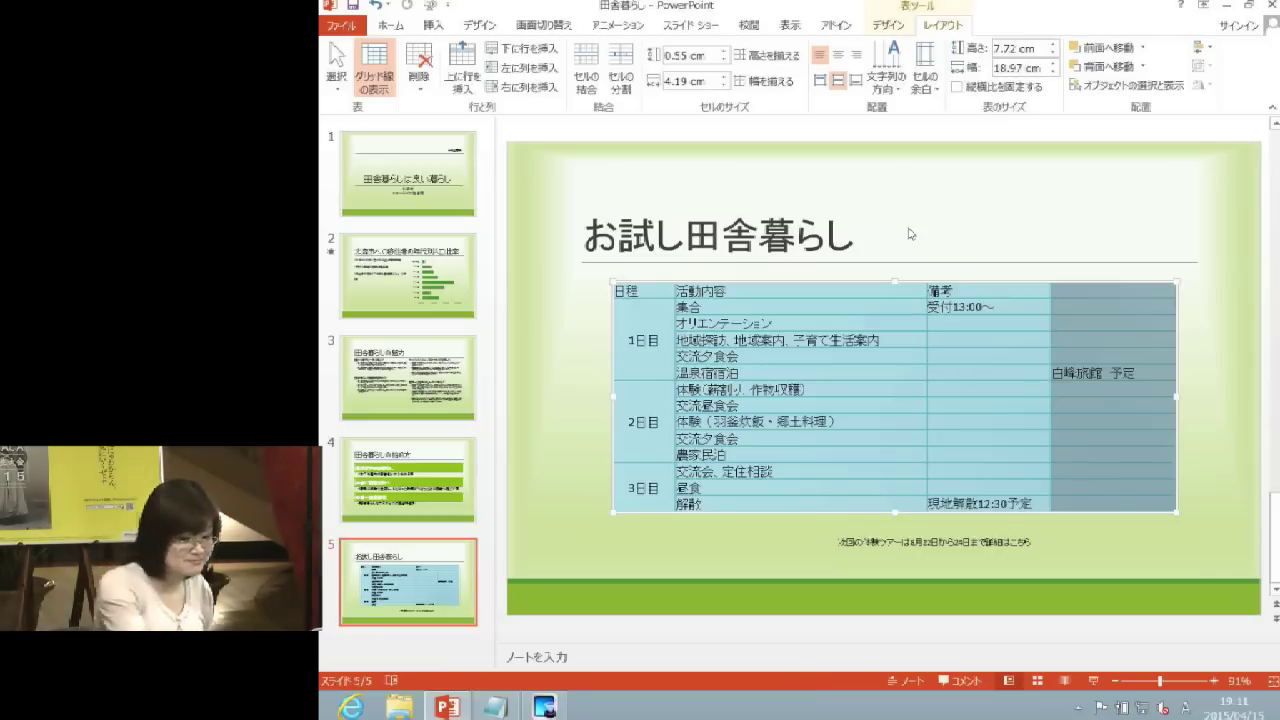
pyautogui.press('BackSpace')
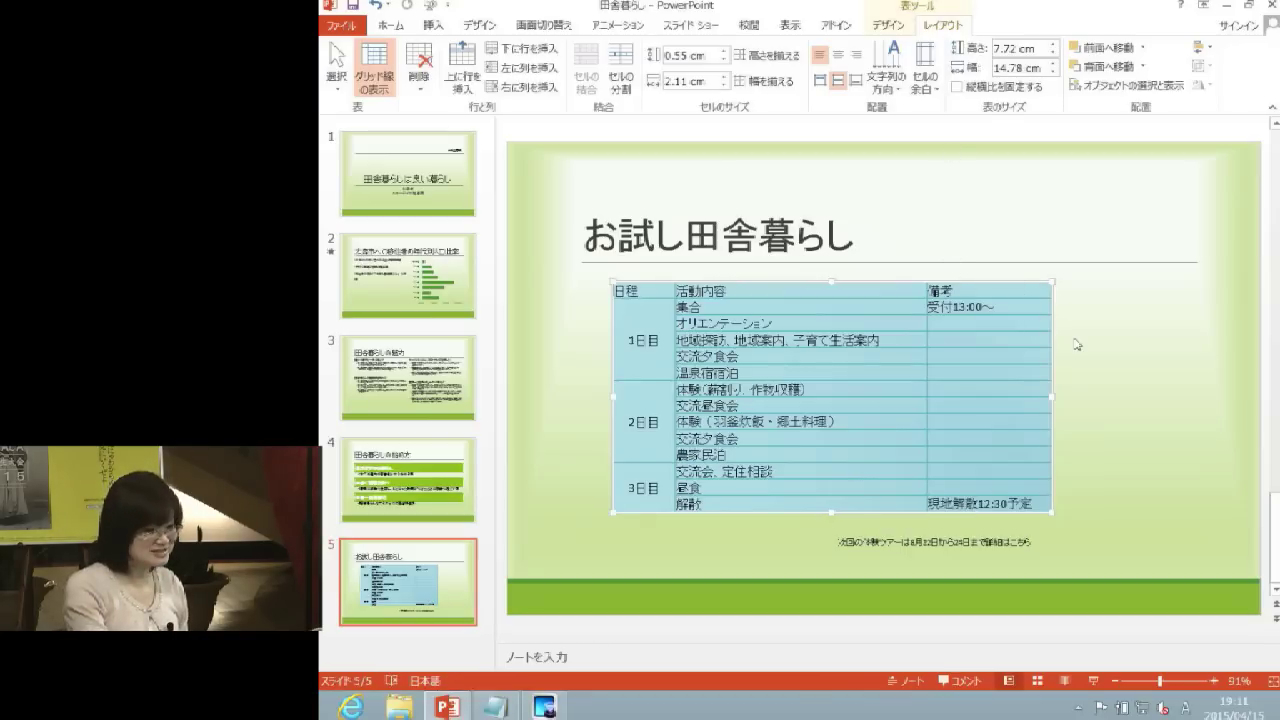
# Apply the Light Style 1 - Accent 2 table style to the schedule table
pyautogui.click(890, 27)
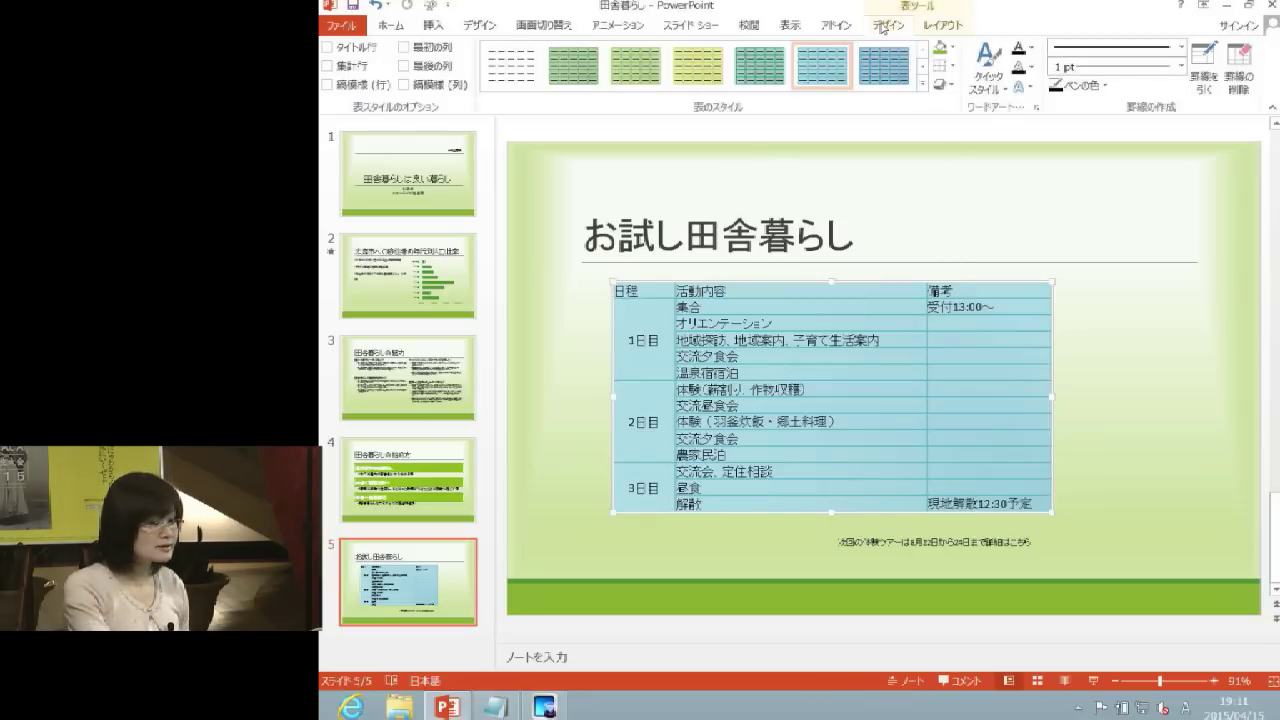
pyautogui.click(923, 87)
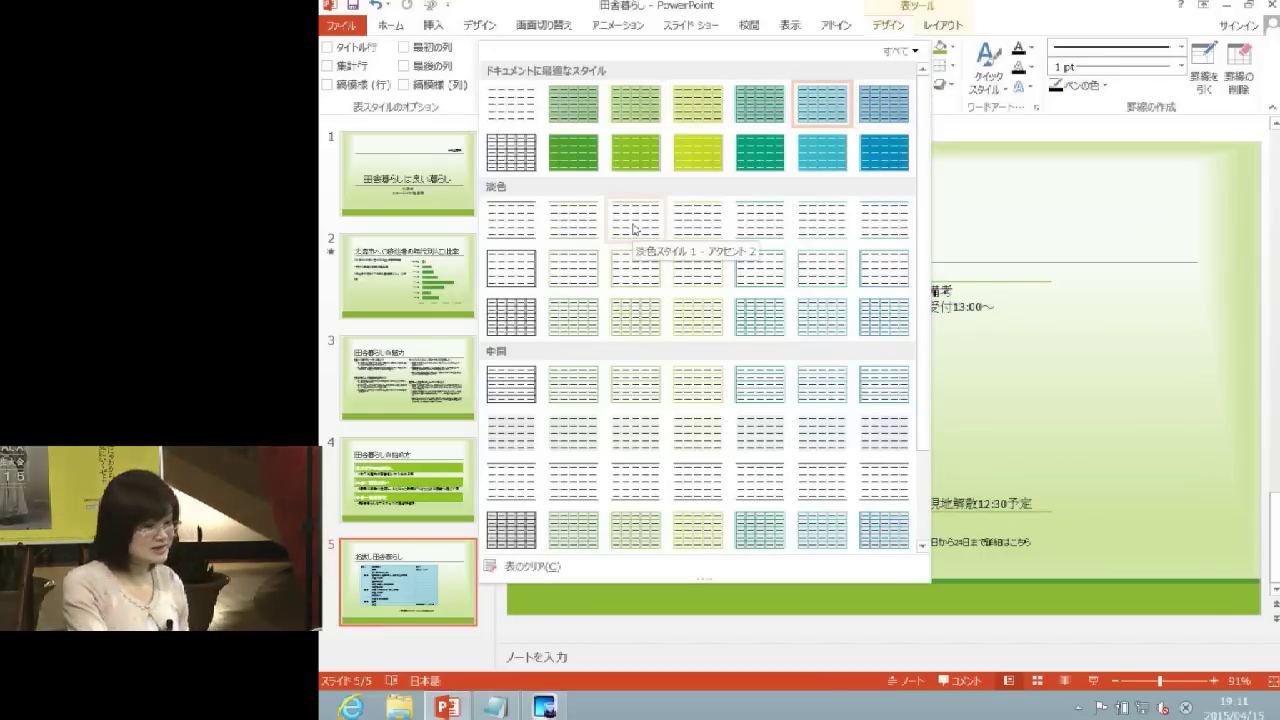
pyautogui.click(634, 229)
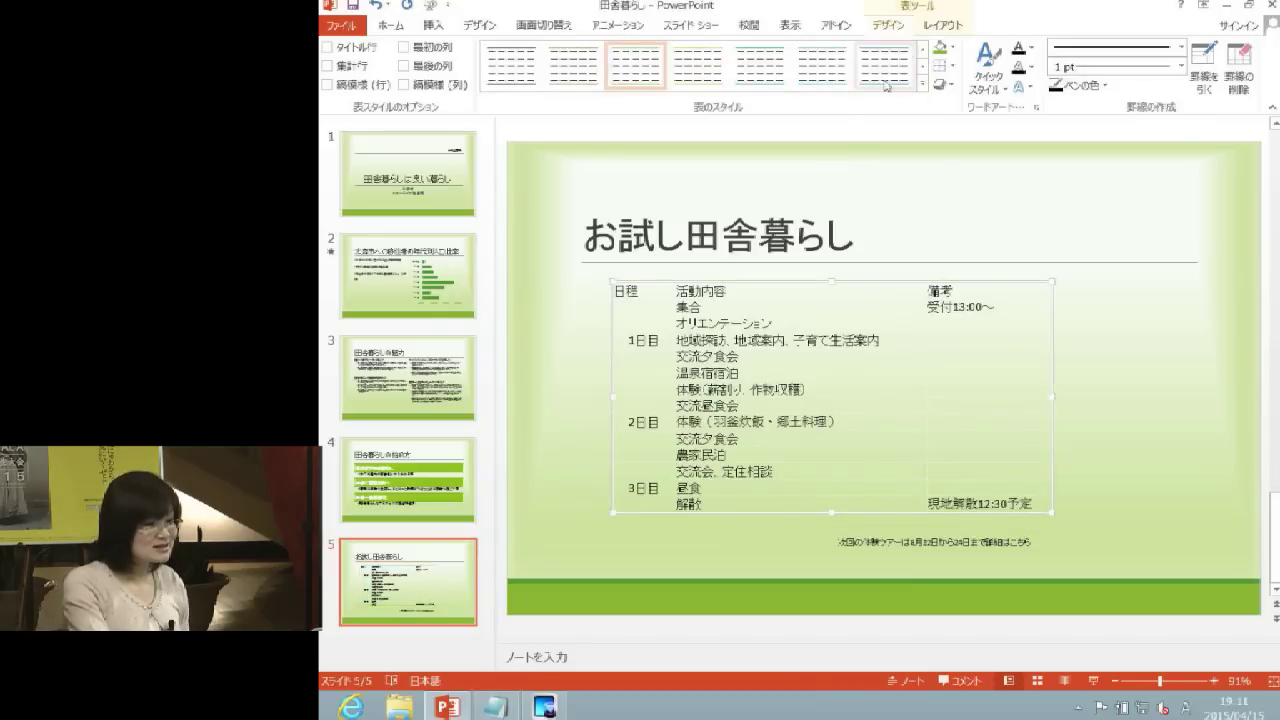
# Centre the schedule table horizontally on the slide
pyautogui.click(941, 26)
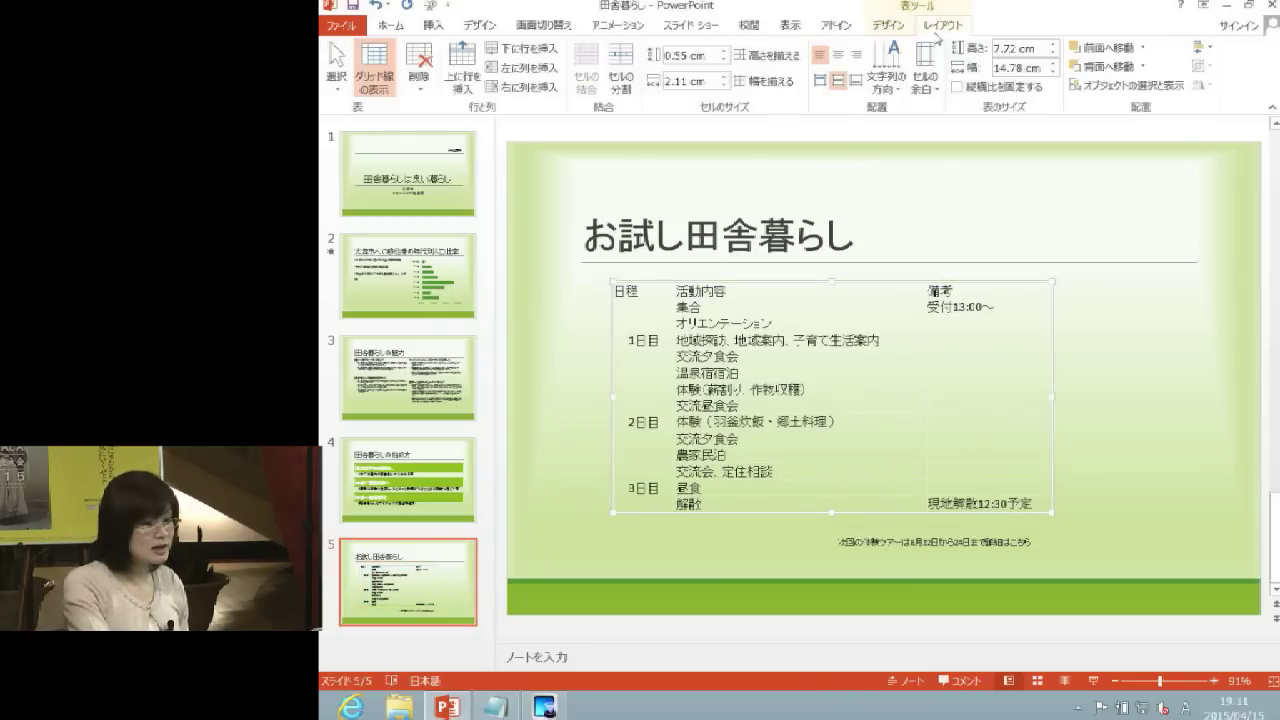
pyautogui.click(1200, 47)
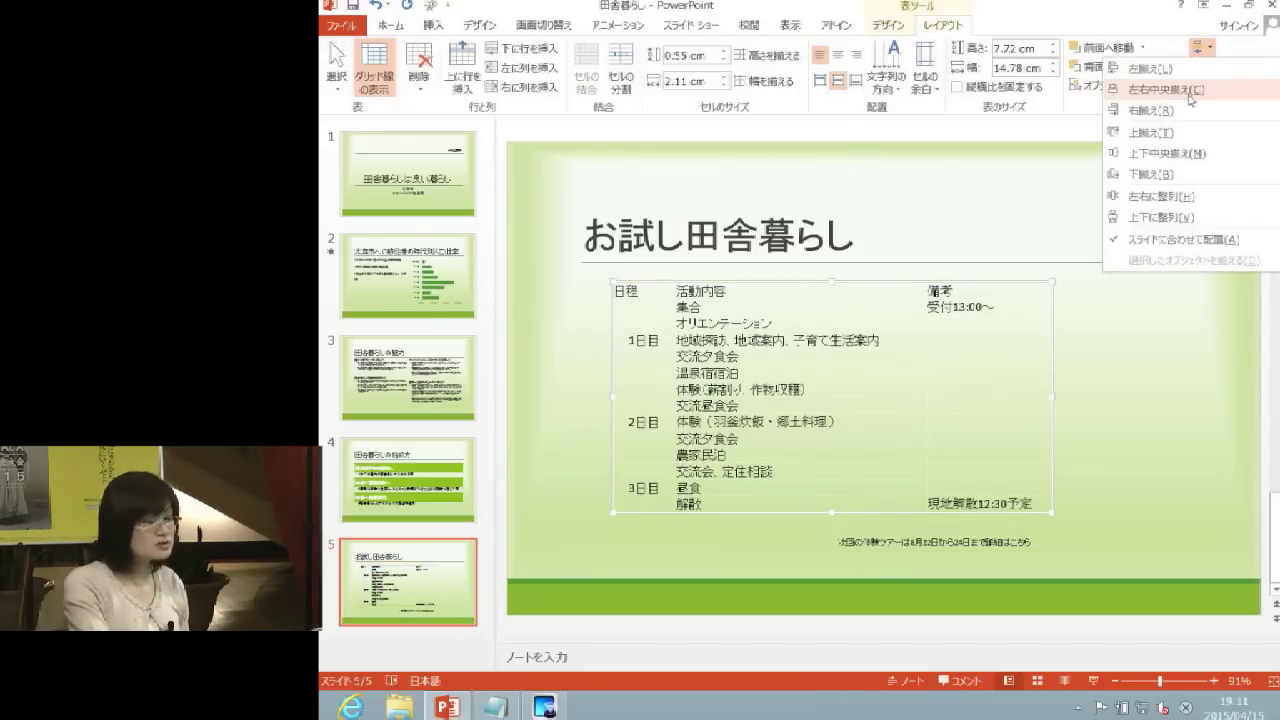
pyautogui.click(1190, 92)
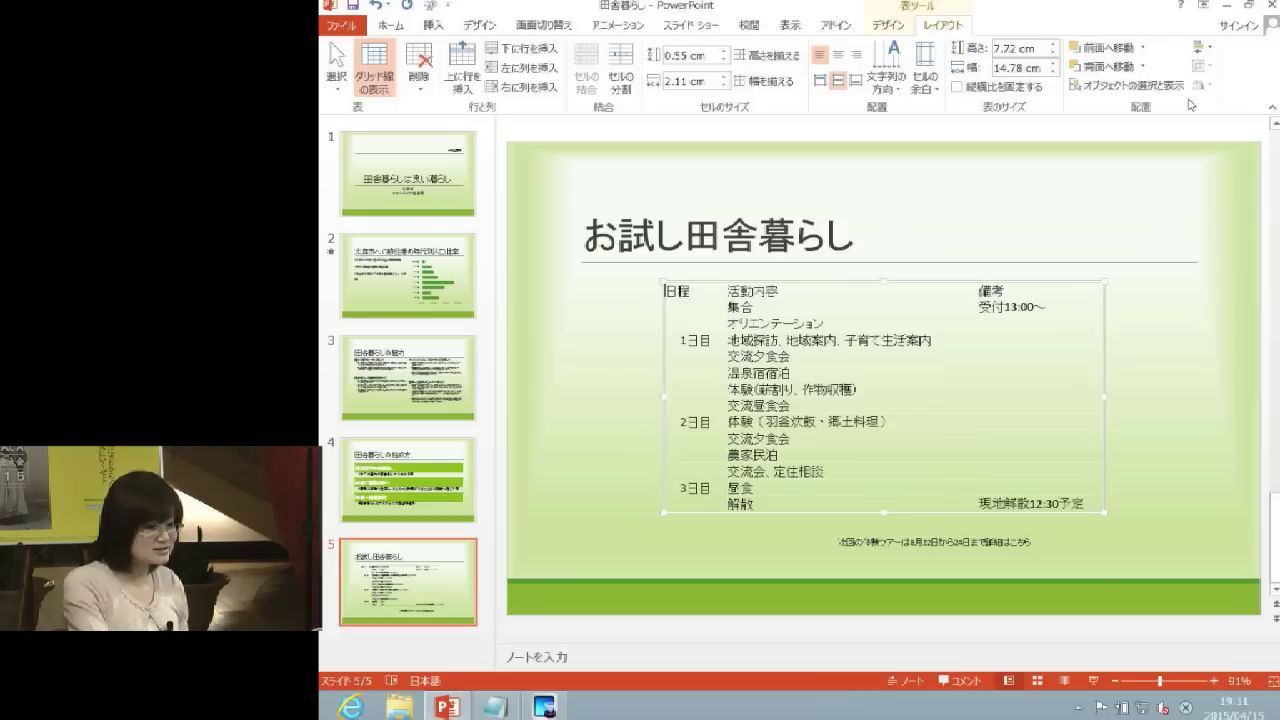
pyautogui.click(1187, 316)
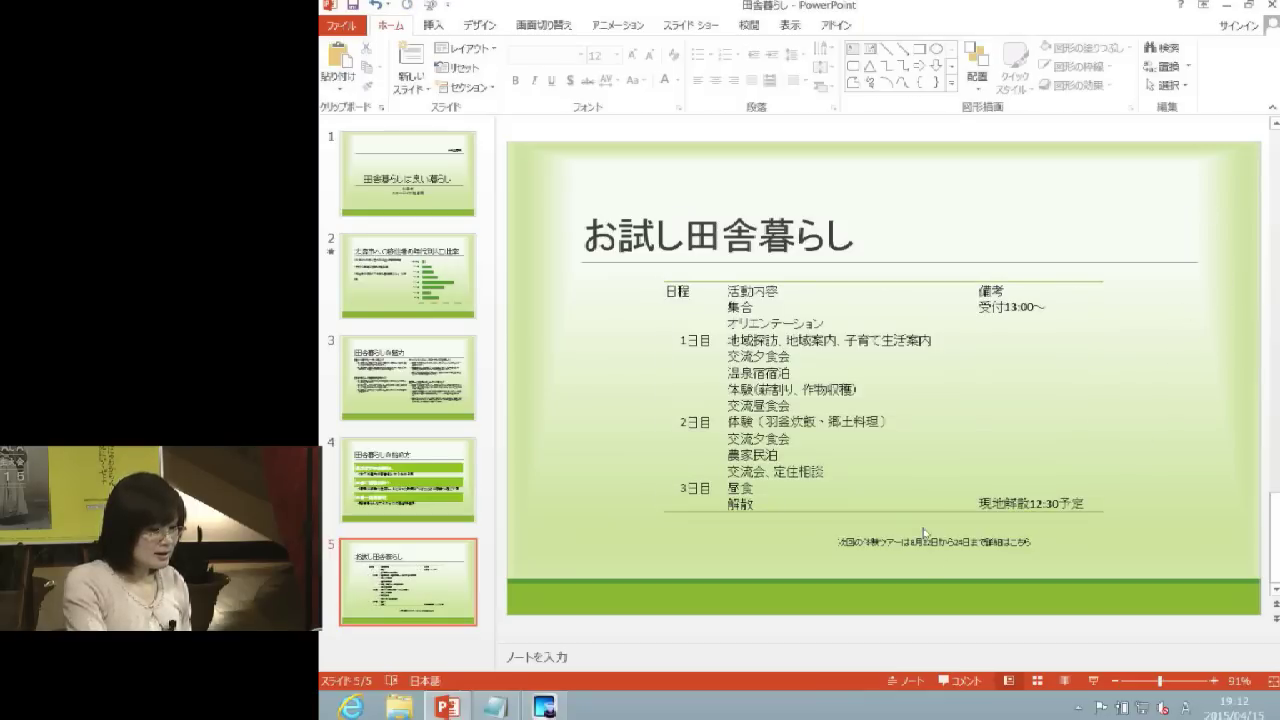
pyautogui.click(880, 541)
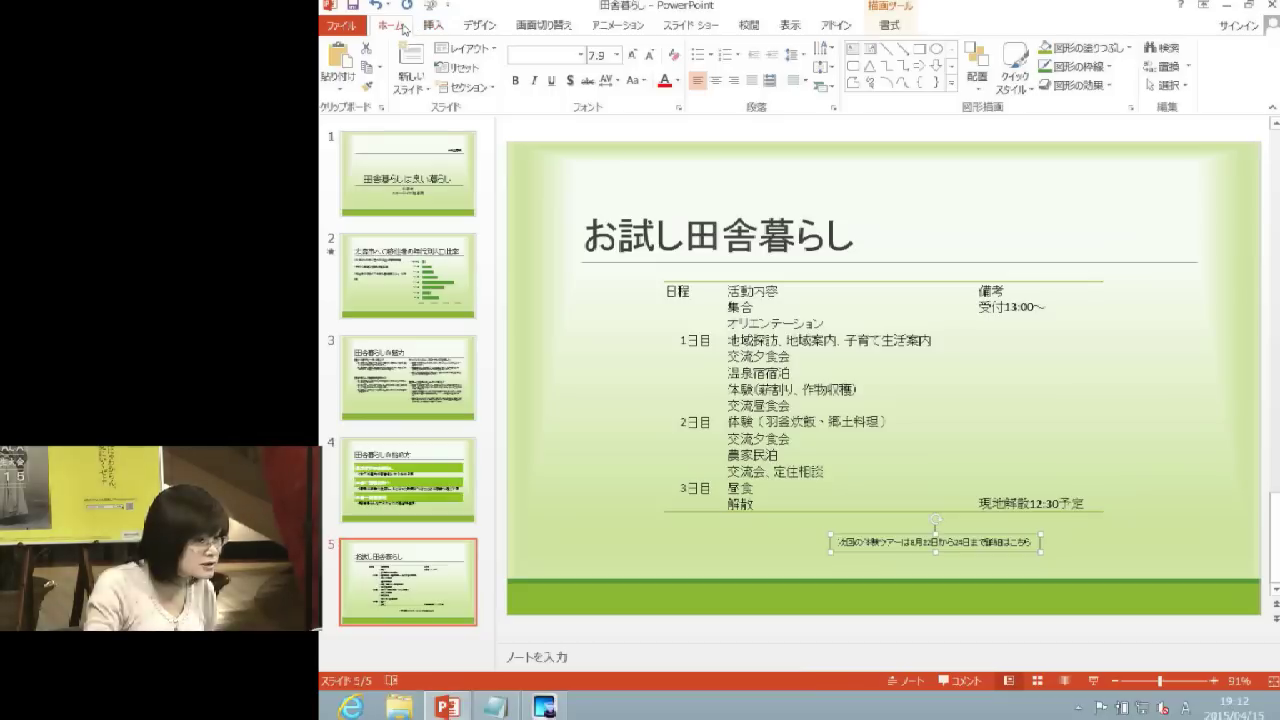
# Make the footnote 16 pt bold, then select the word こちら at its end
pyautogui.click(617, 55)
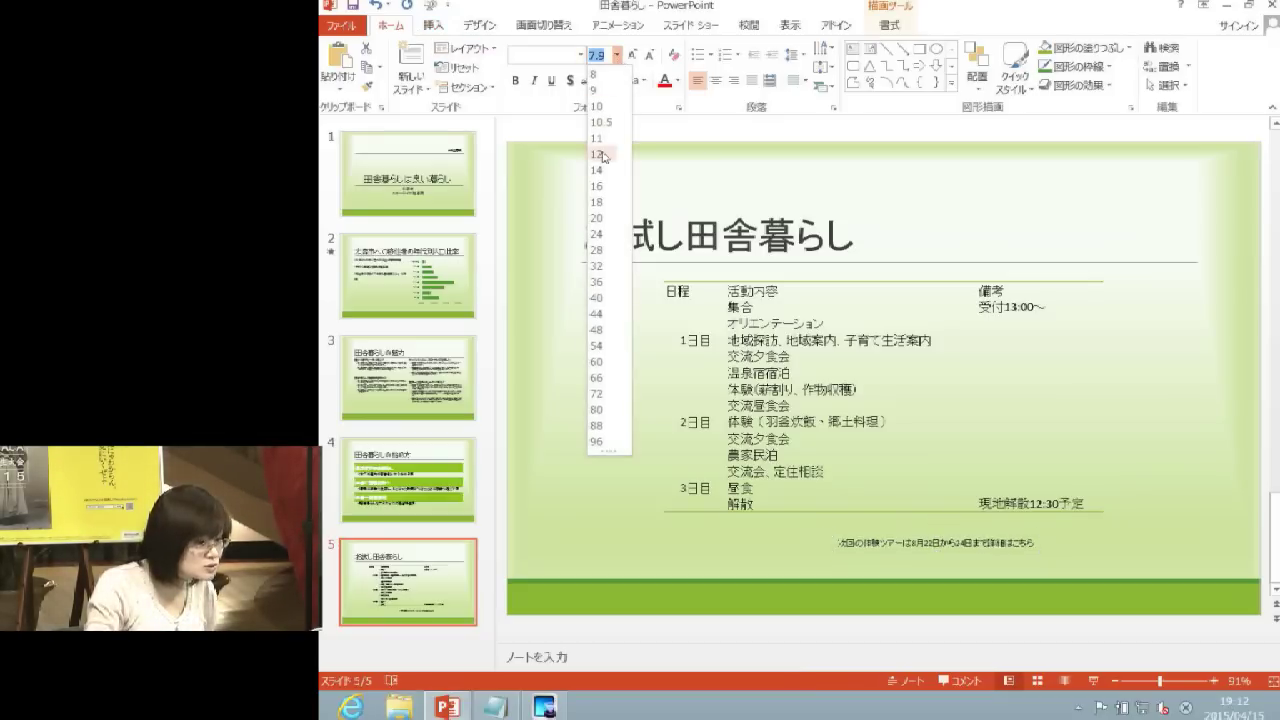
pyautogui.click(598, 186)
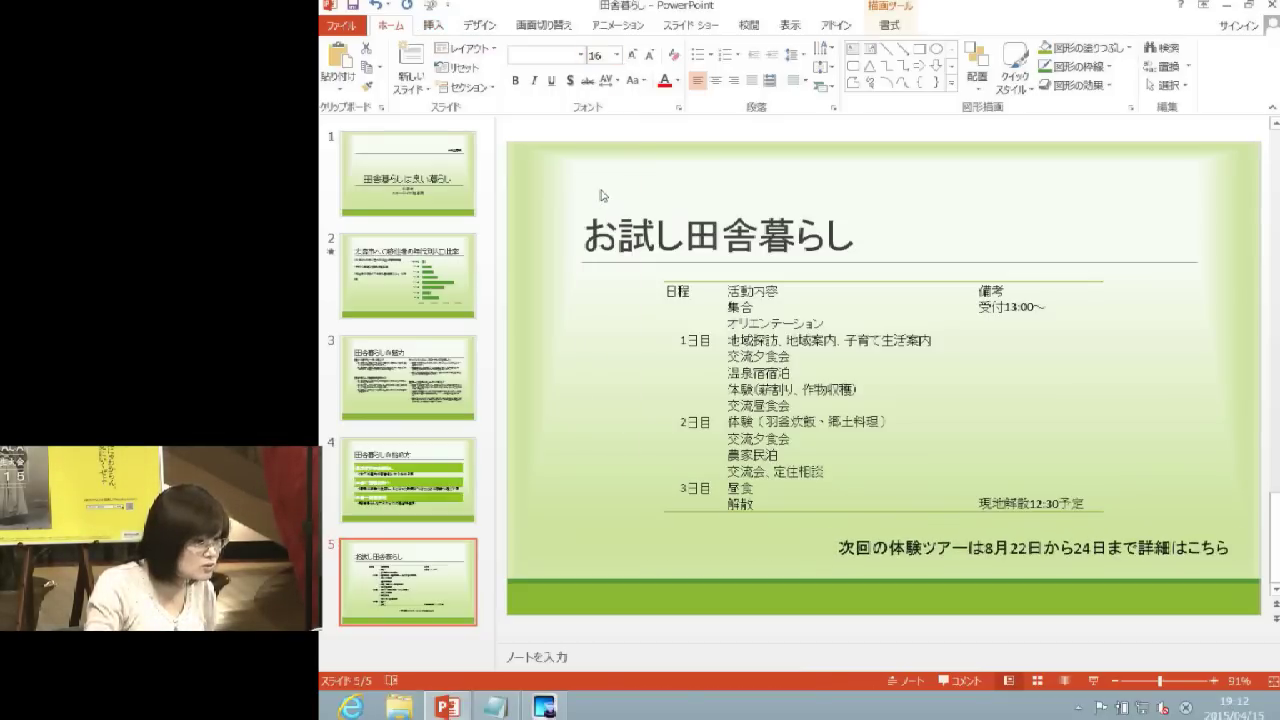
pyautogui.click(515, 80)
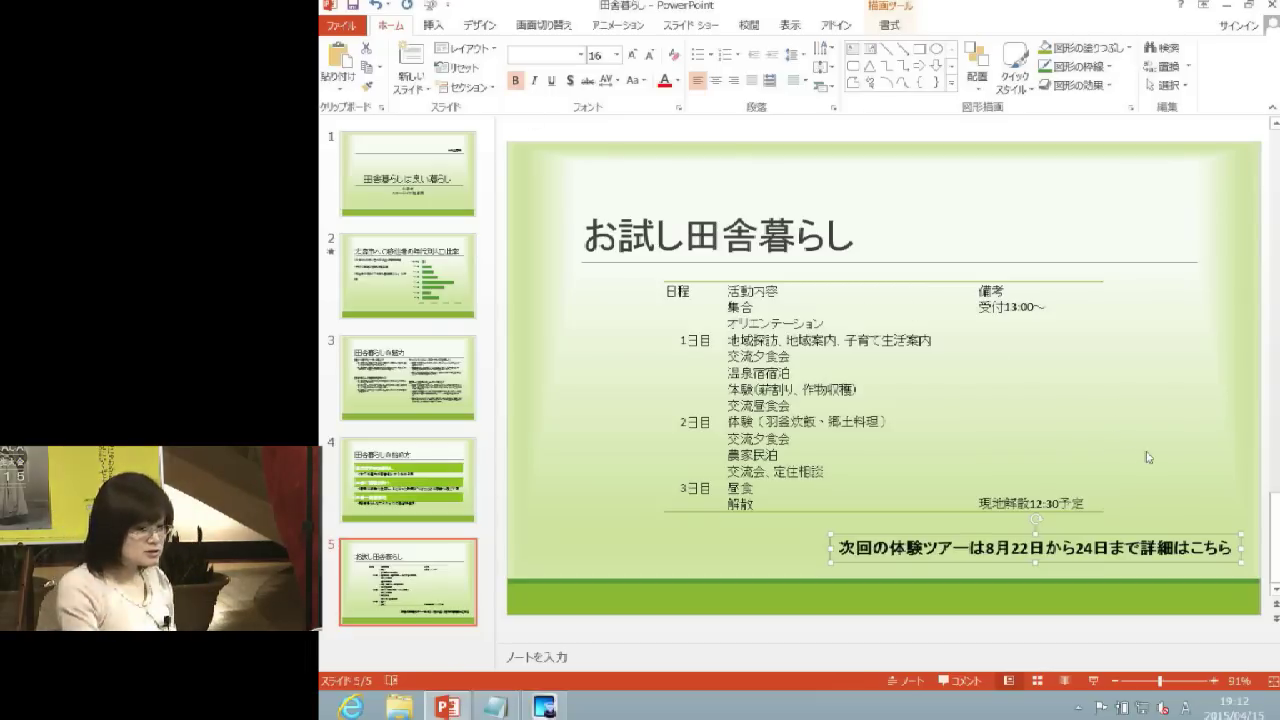
pyautogui.click(1188, 489)
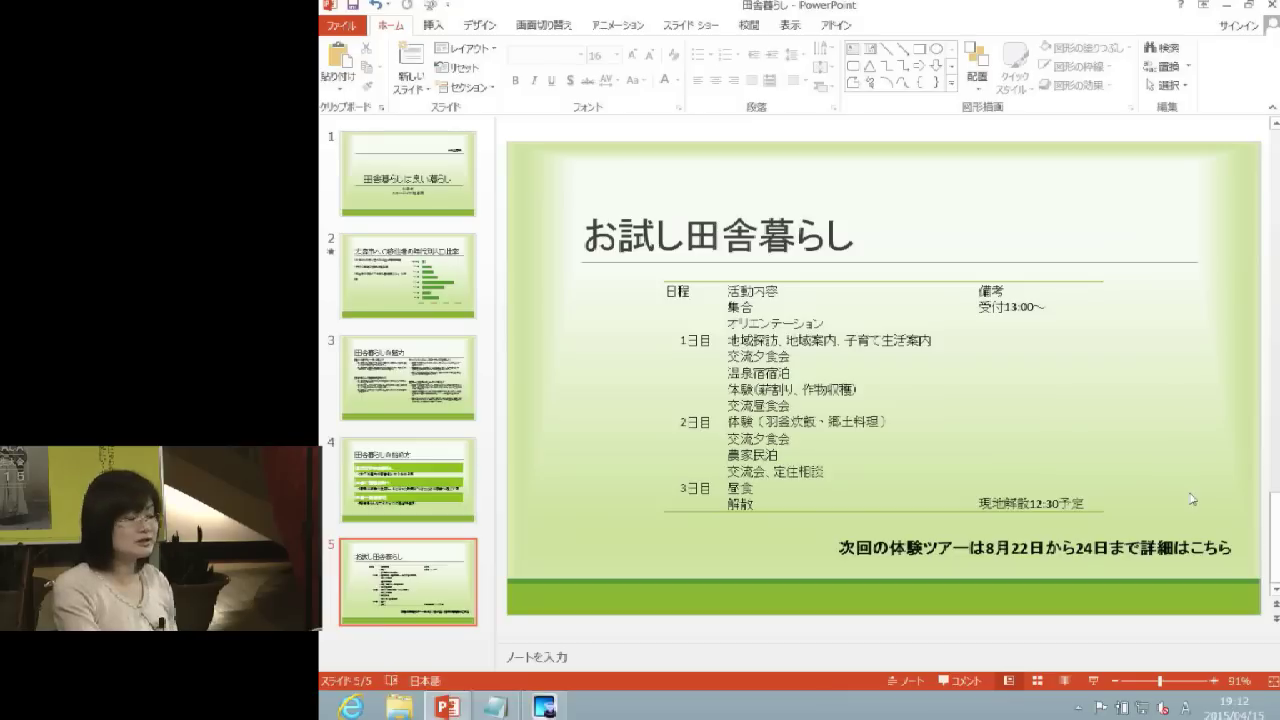
pyautogui.moveTo(1190, 548); pyautogui.dragTo(1230, 549)
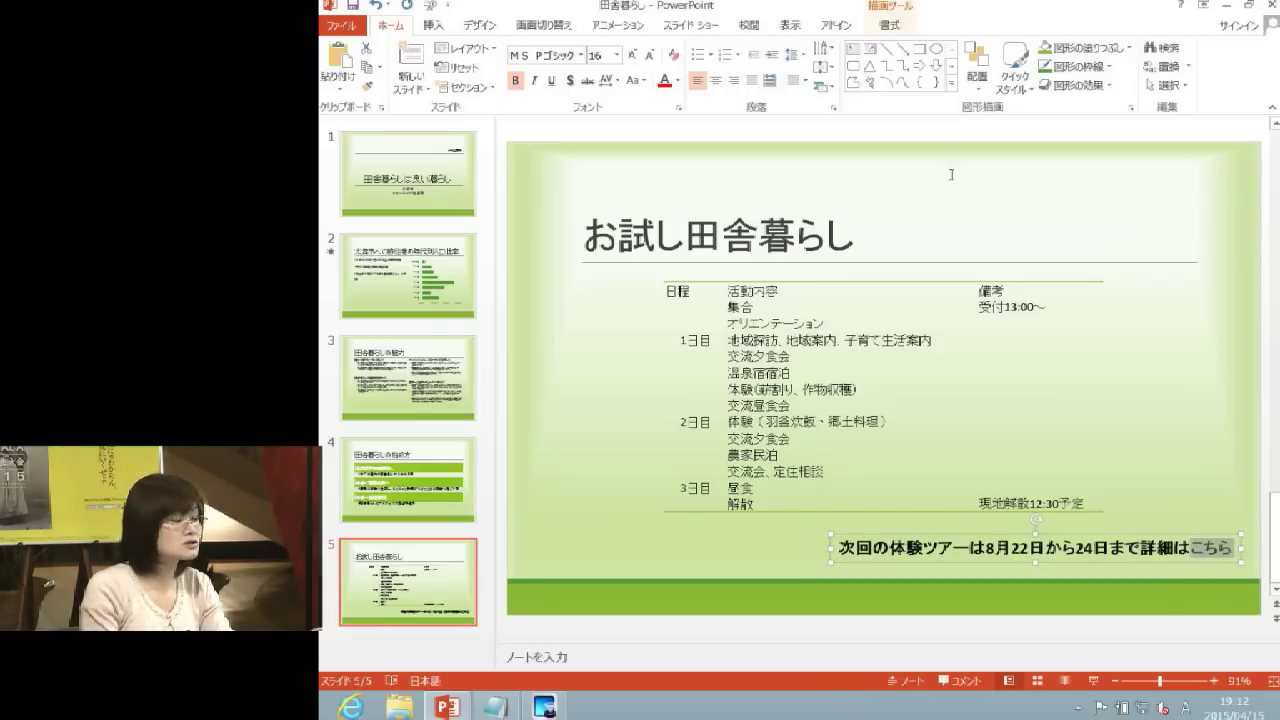
pyautogui.click(445, 24)
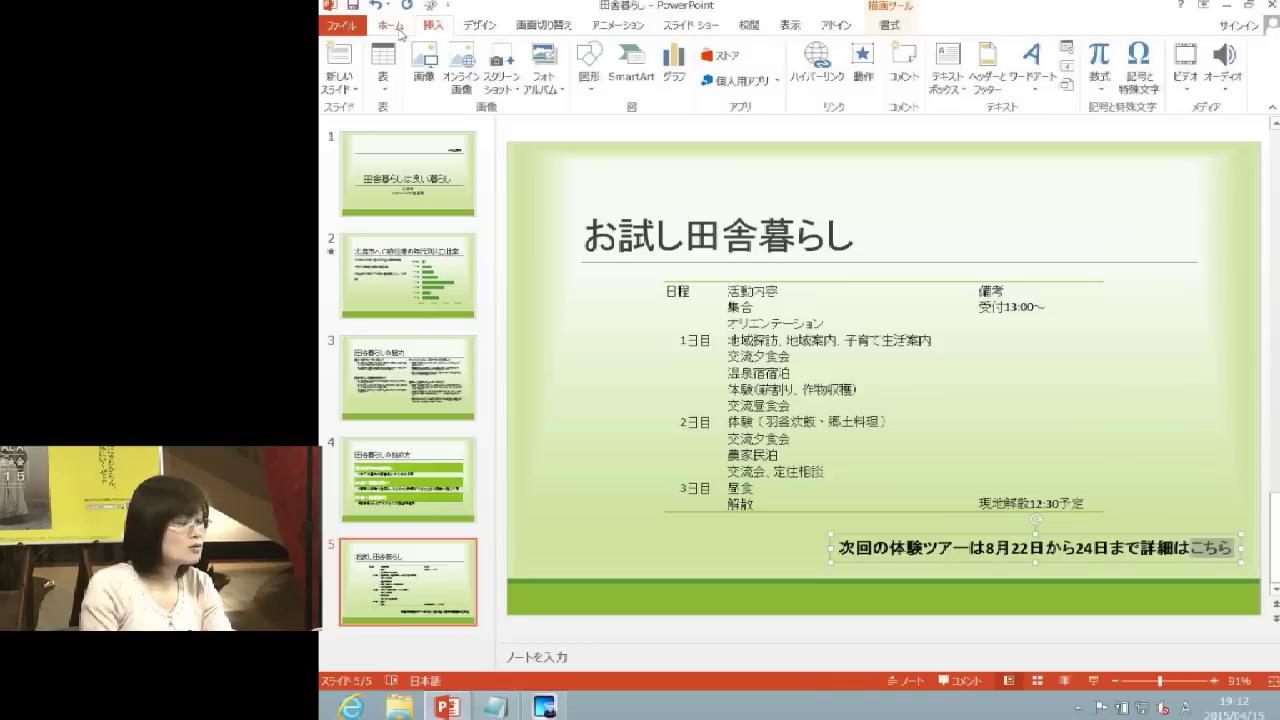
pyautogui.click(424, 66)
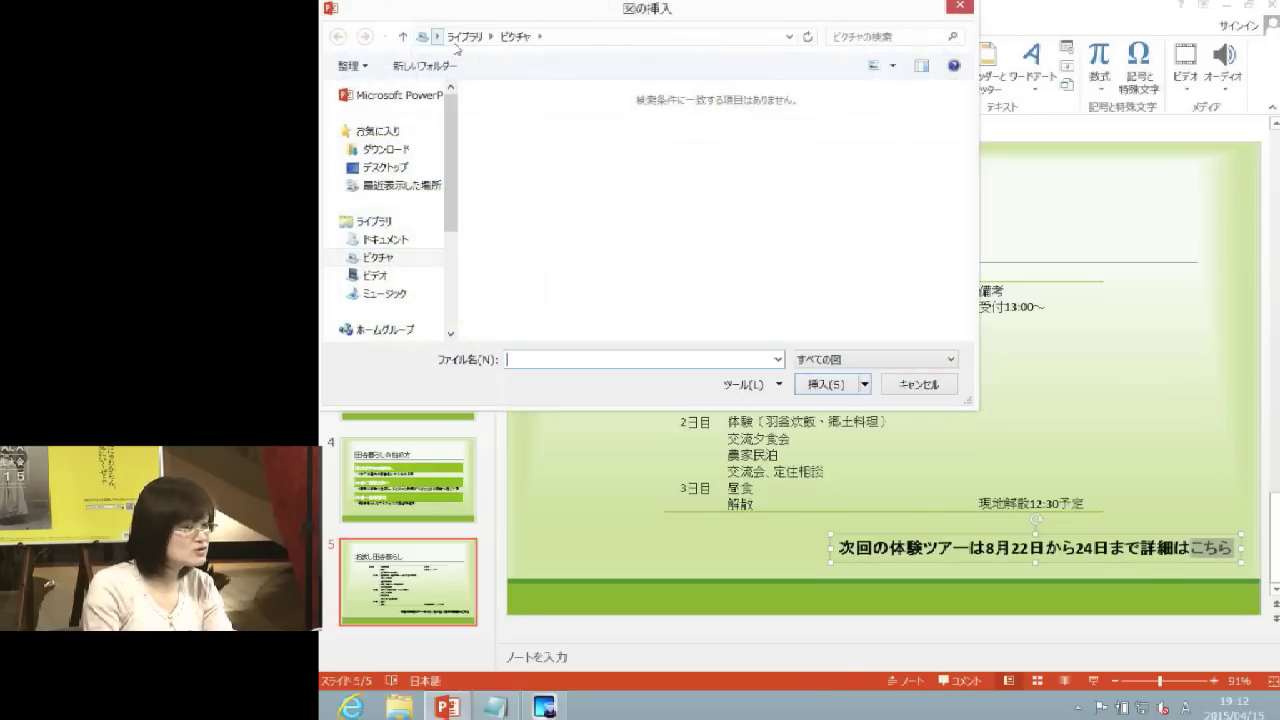
pyautogui.click(946, 12)
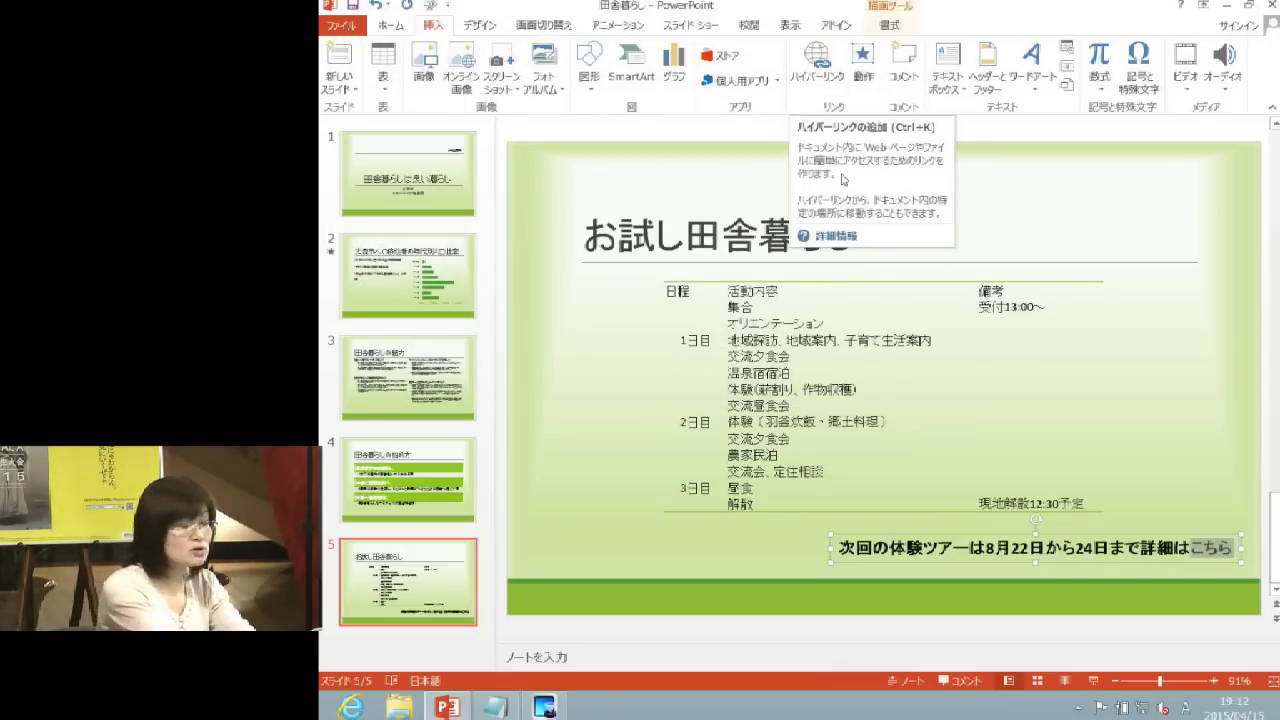
pyautogui.hotkey('ctrl', 'k')
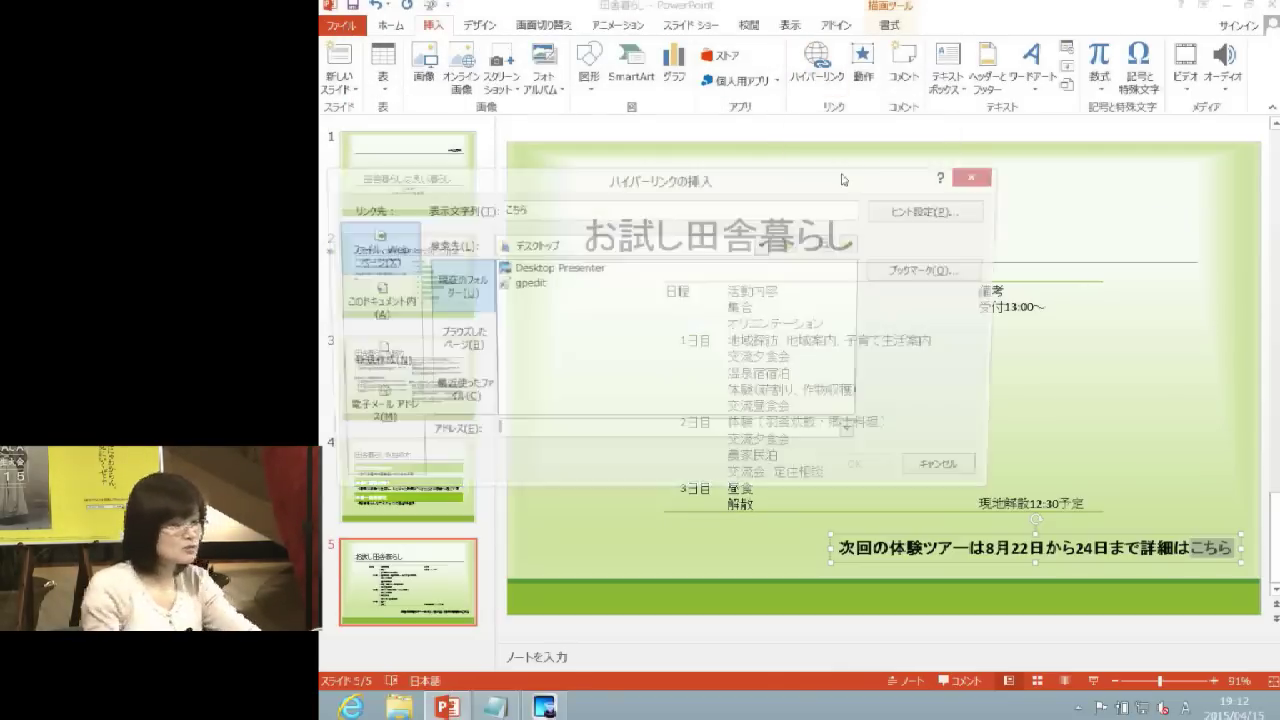
pyautogui.moveTo(841, 180)
pyautogui.mouseDown()
pyautogui.moveTo(934, 129)
pyautogui.moveTo(981, 70)
pyautogui.mouseUp()
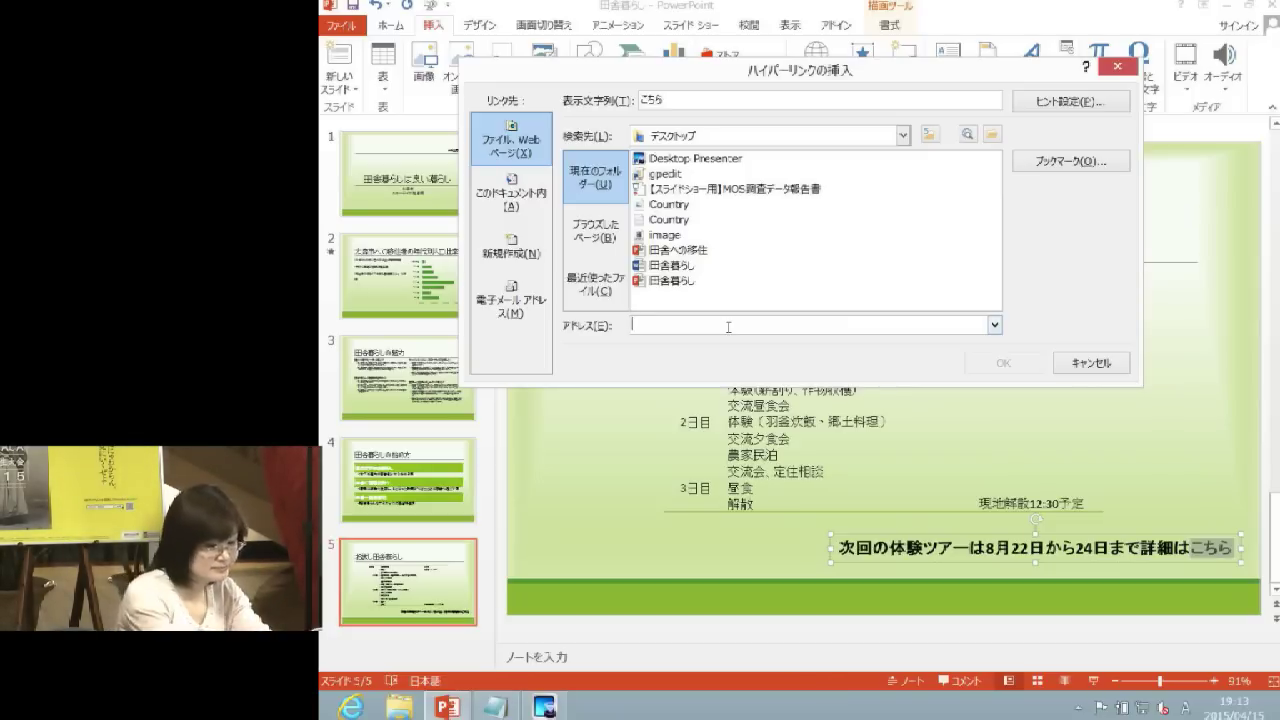
pyautogui.write('h')
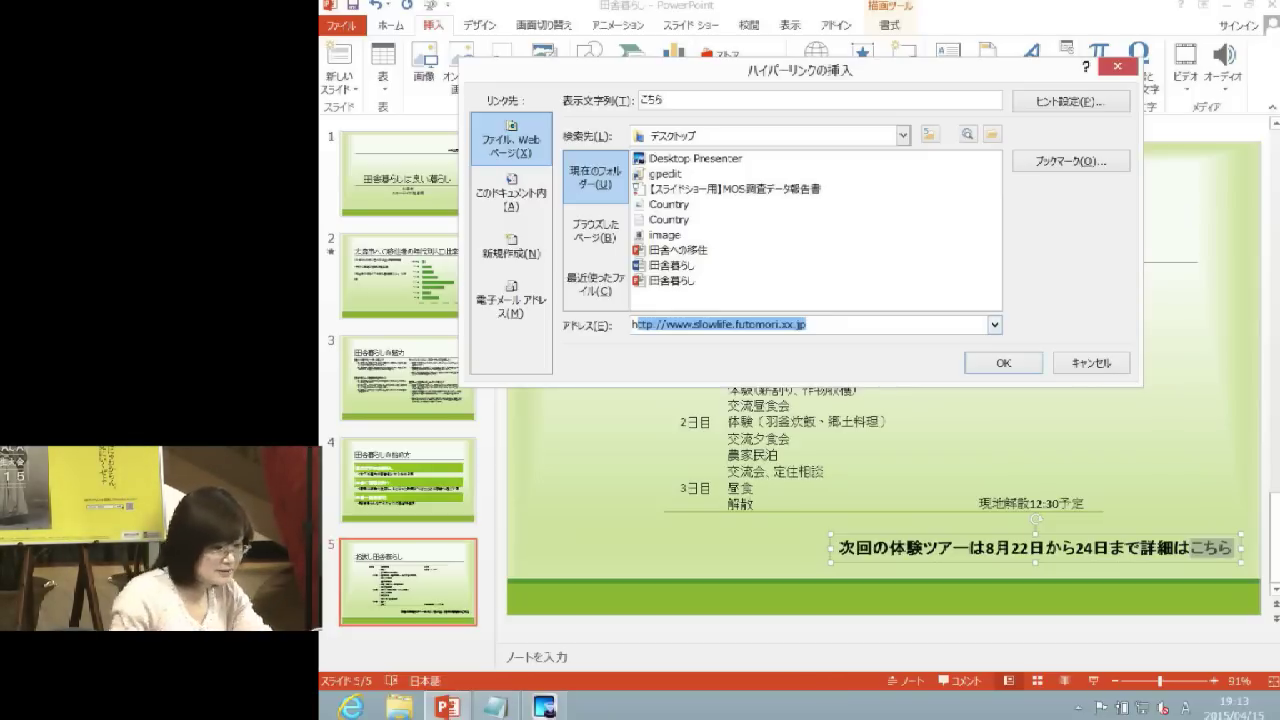
pyautogui.press('Return')
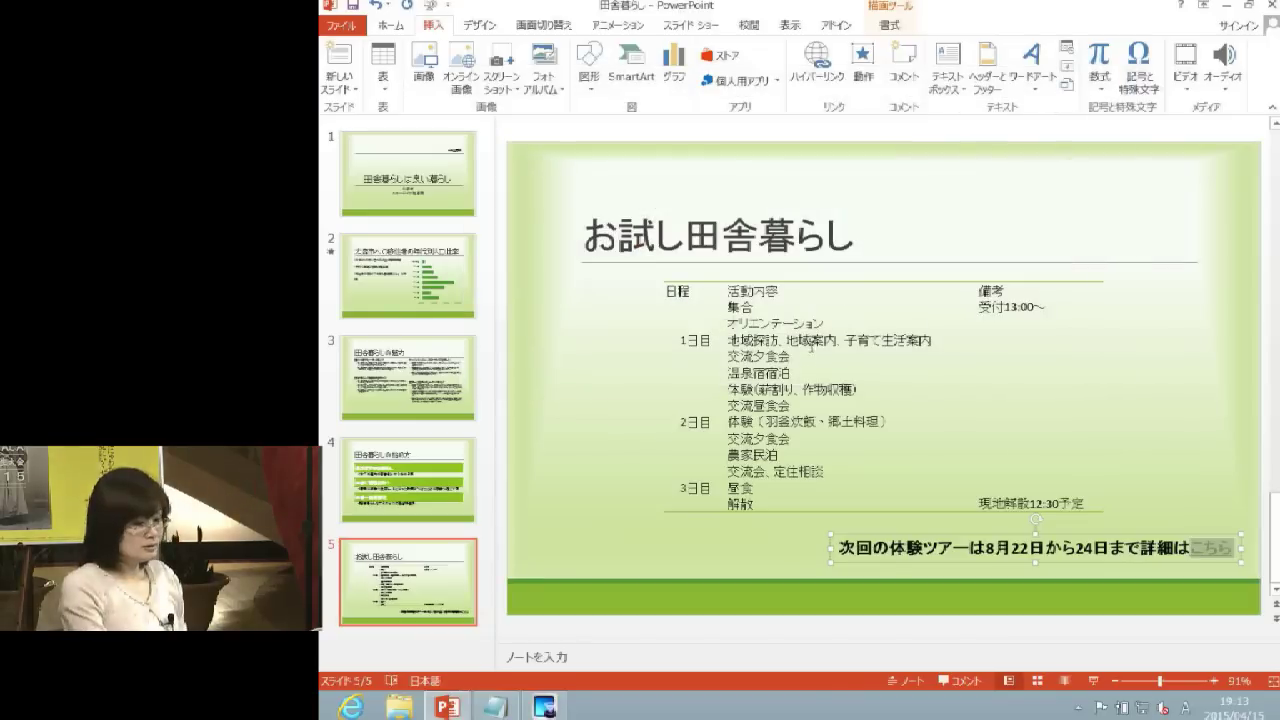
pyautogui.click(1207, 517)
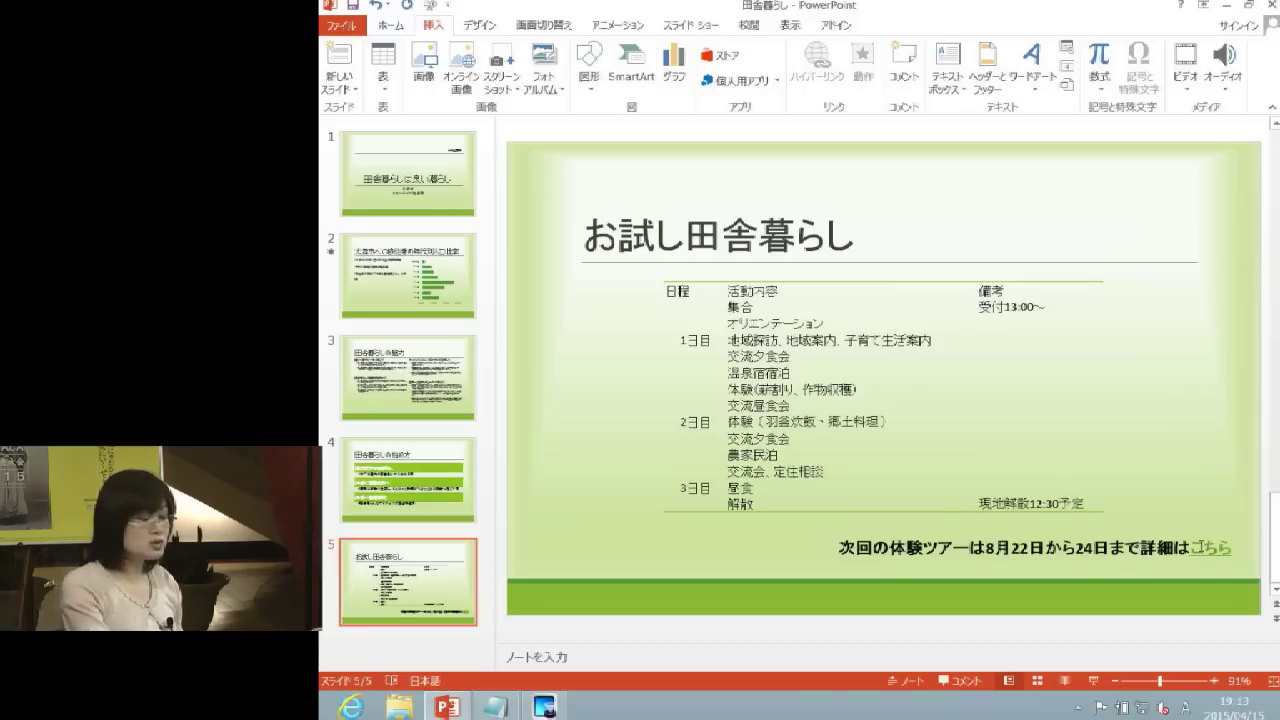
pyautogui.click(1210, 548)
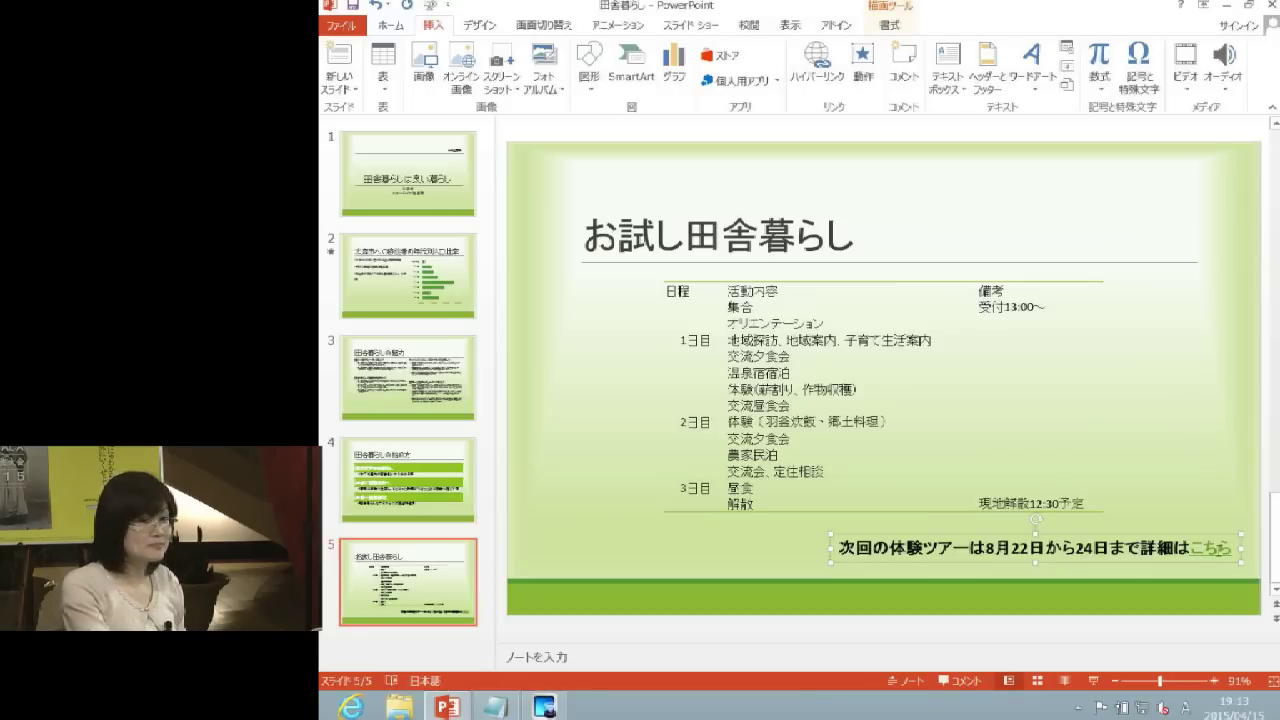
pyautogui.click(1188, 372)
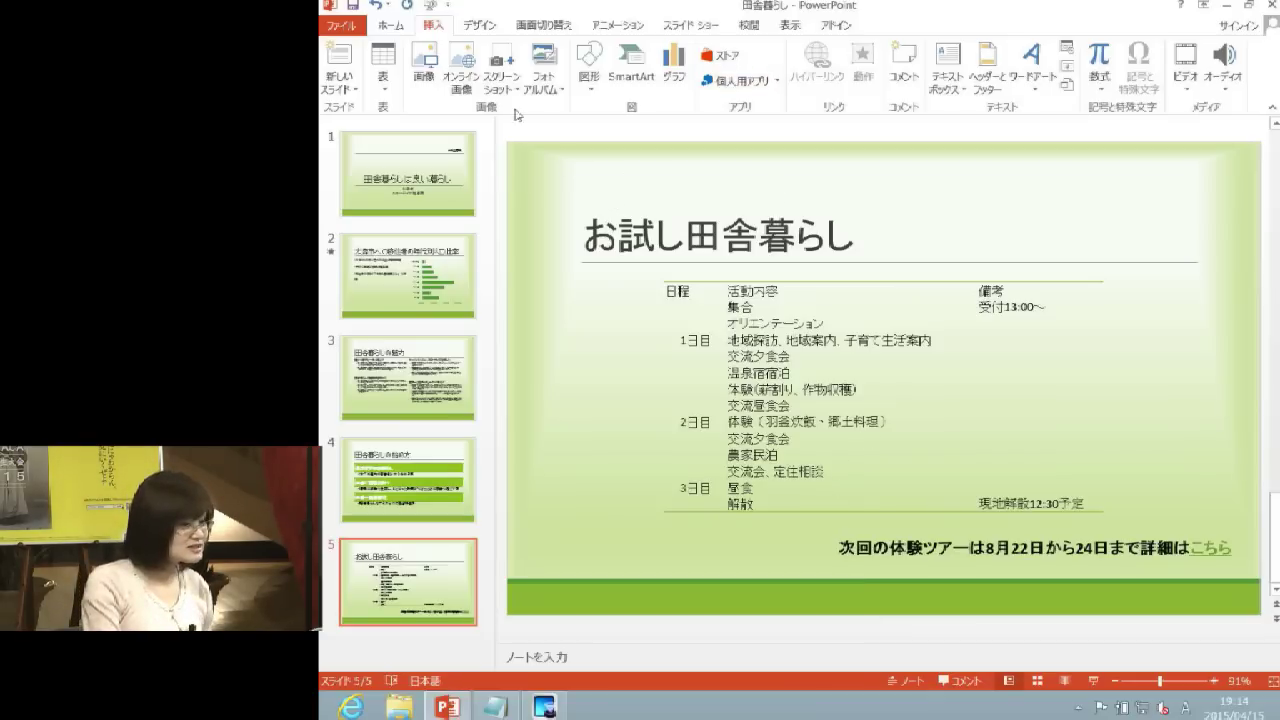
pyautogui.click(388, 28)
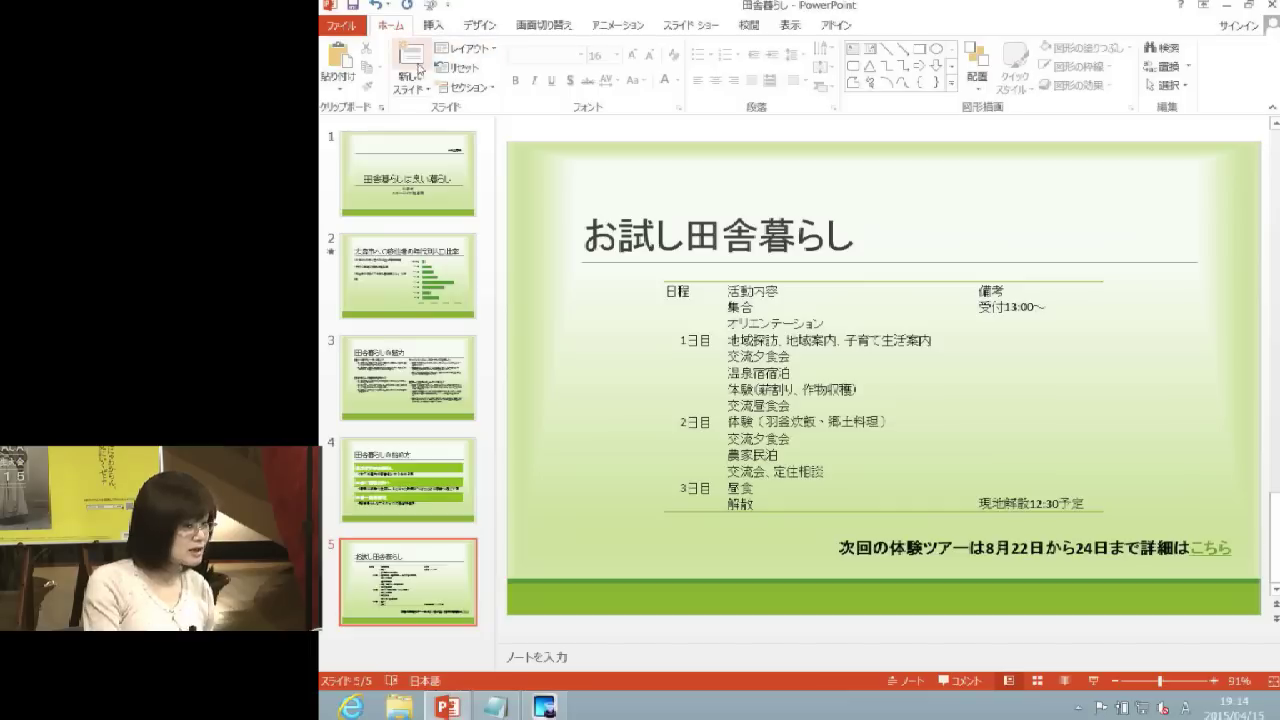
# Add a Title and Content slide titled 体験ツアーレポート（参加者様の声） pasted from the Country notes
pyautogui.click(418, 82)
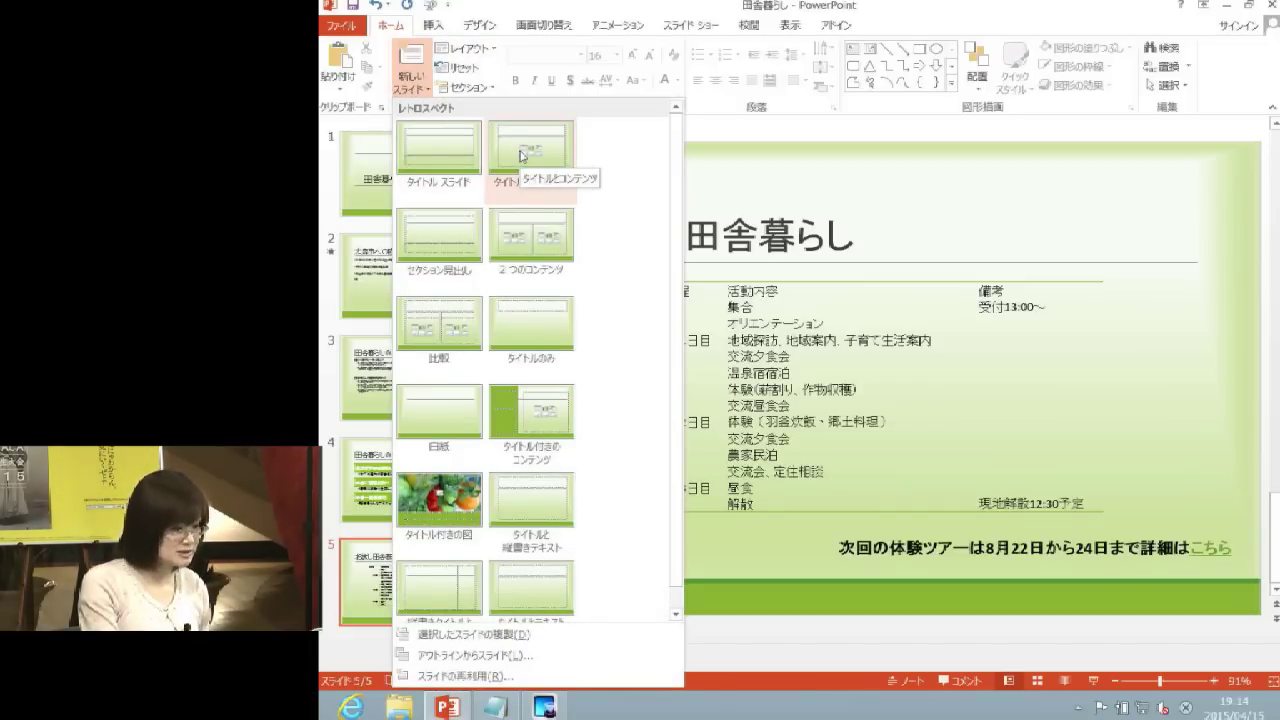
pyautogui.click(521, 156)
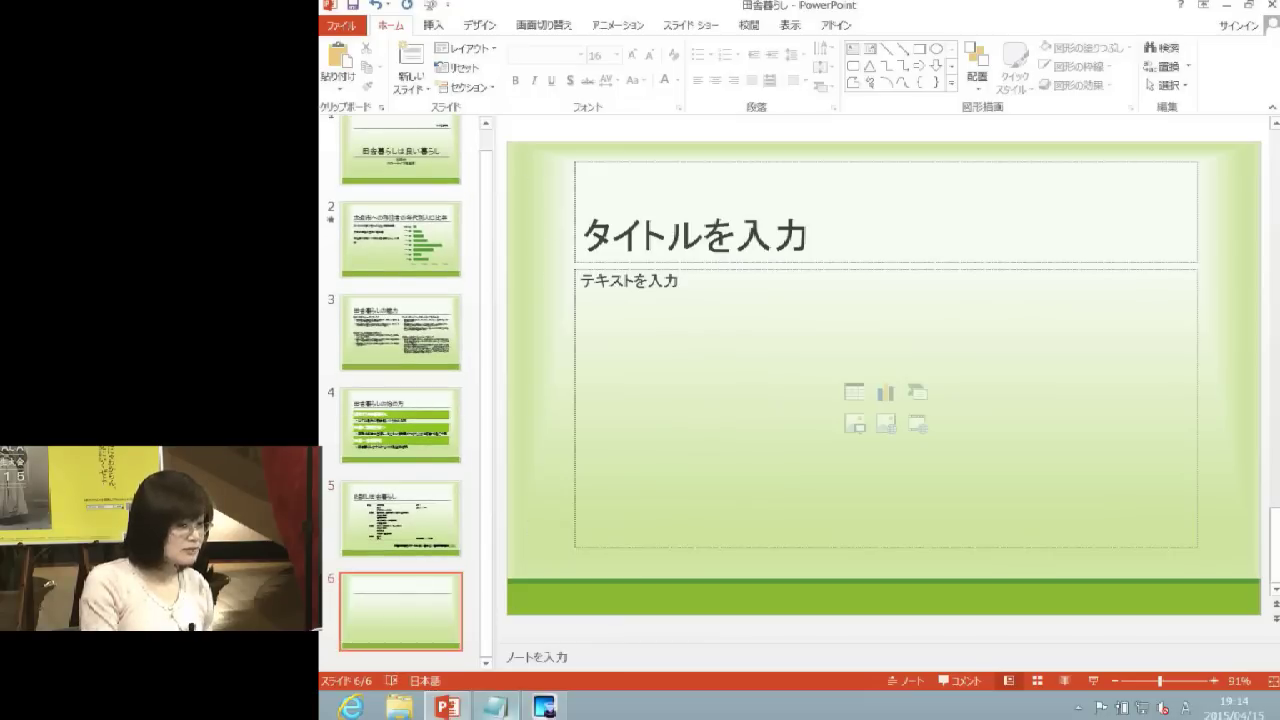
pyautogui.click(494, 706)
pyautogui.scroll(-2, 628, 178)
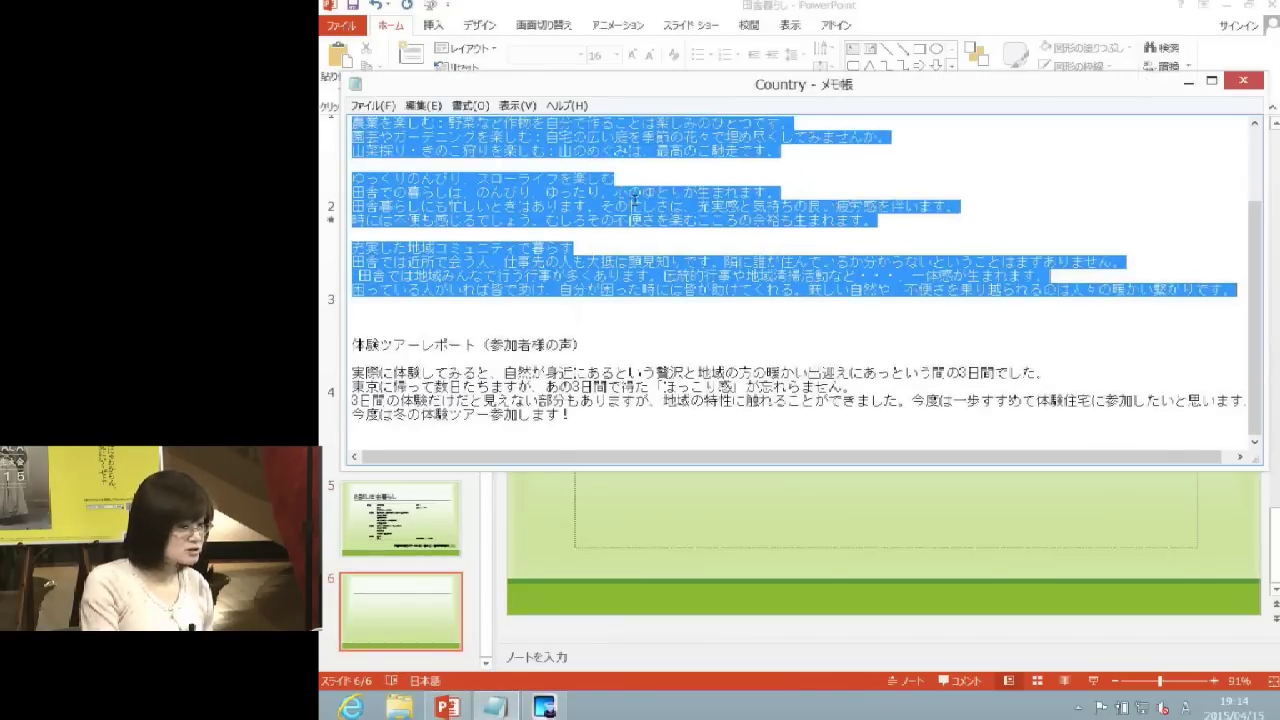
pyautogui.moveTo(601, 344); pyautogui.dragTo(344, 346)
pyautogui.hotkey('ctrl', 'c')
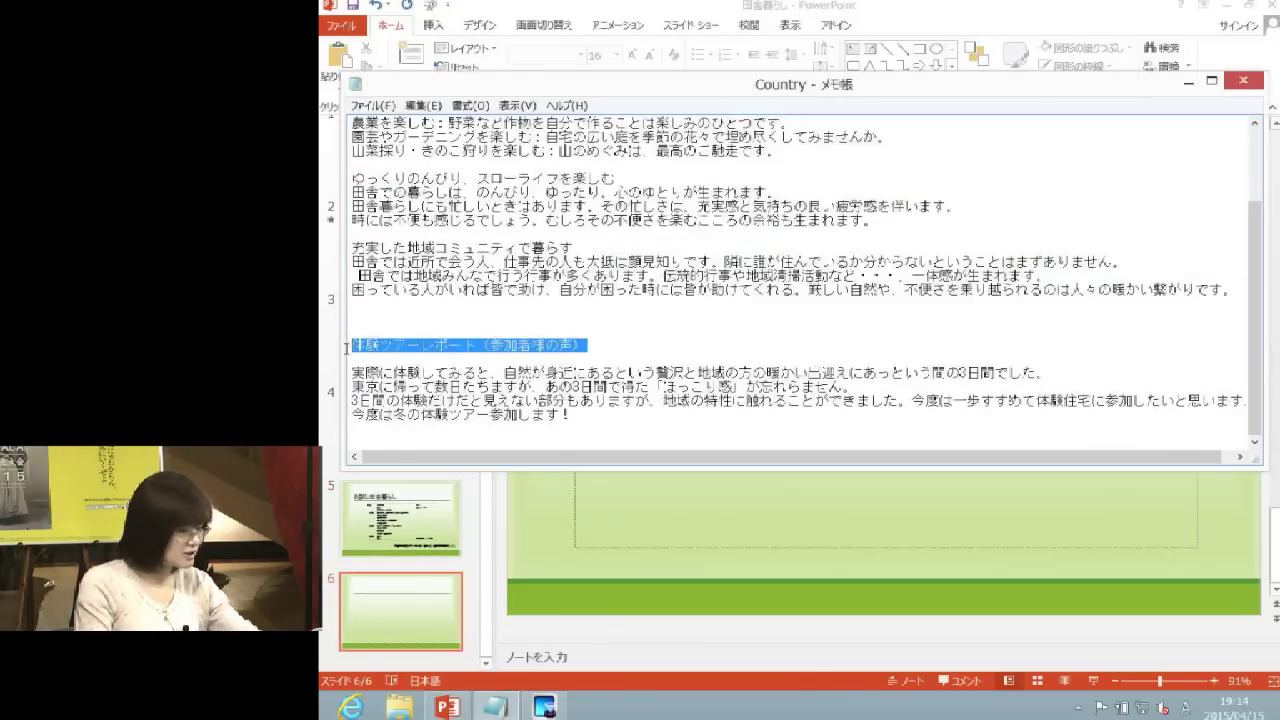
pyautogui.click(622, 518)
pyautogui.click(728, 251)
pyautogui.hotkey('ctrl', 'v')
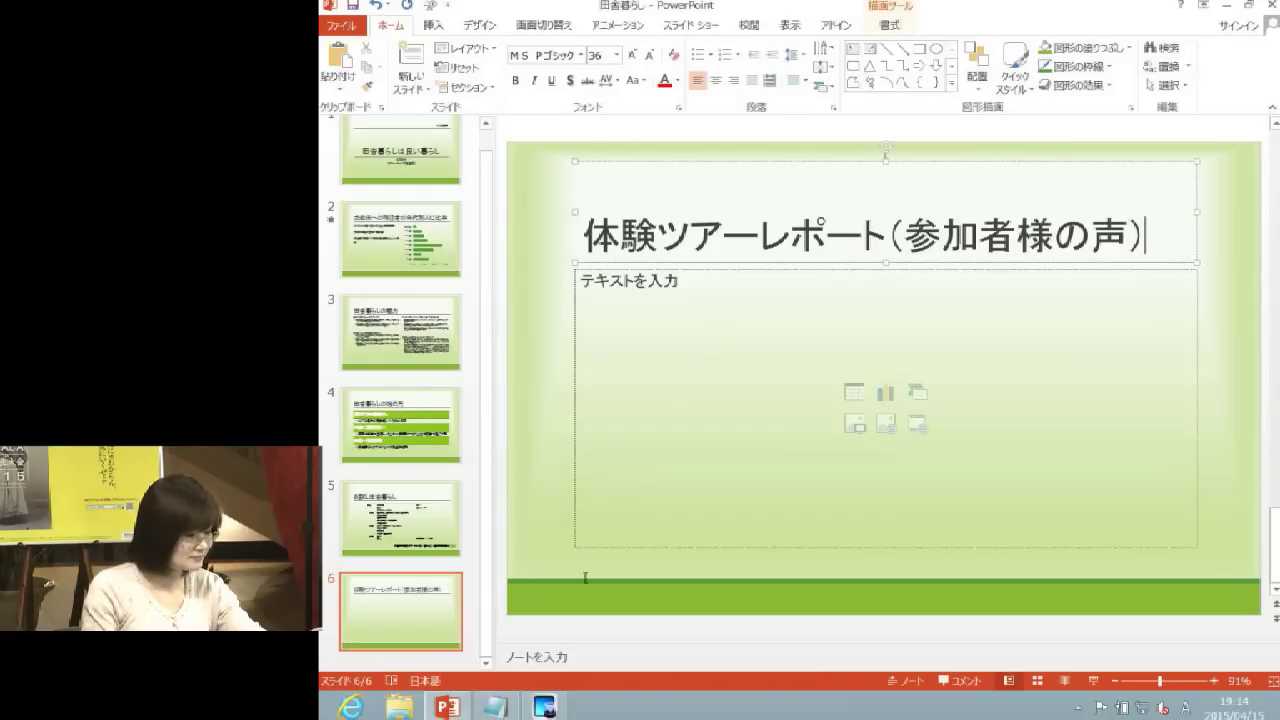
# Paste the four participant testimonial lines from the notes into the slide body
pyautogui.click(495, 706)
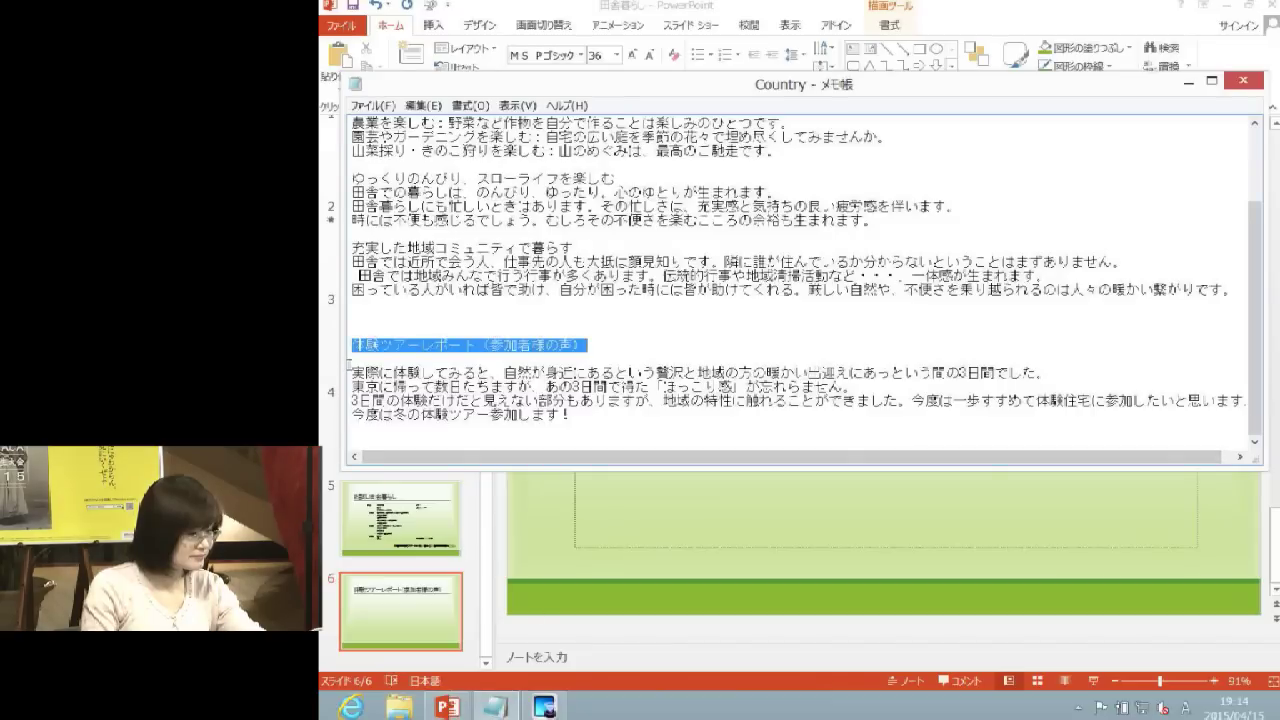
pyautogui.moveTo(350, 370); pyautogui.dragTo(615, 419)
pyautogui.hotkey('ctrl', 'c')
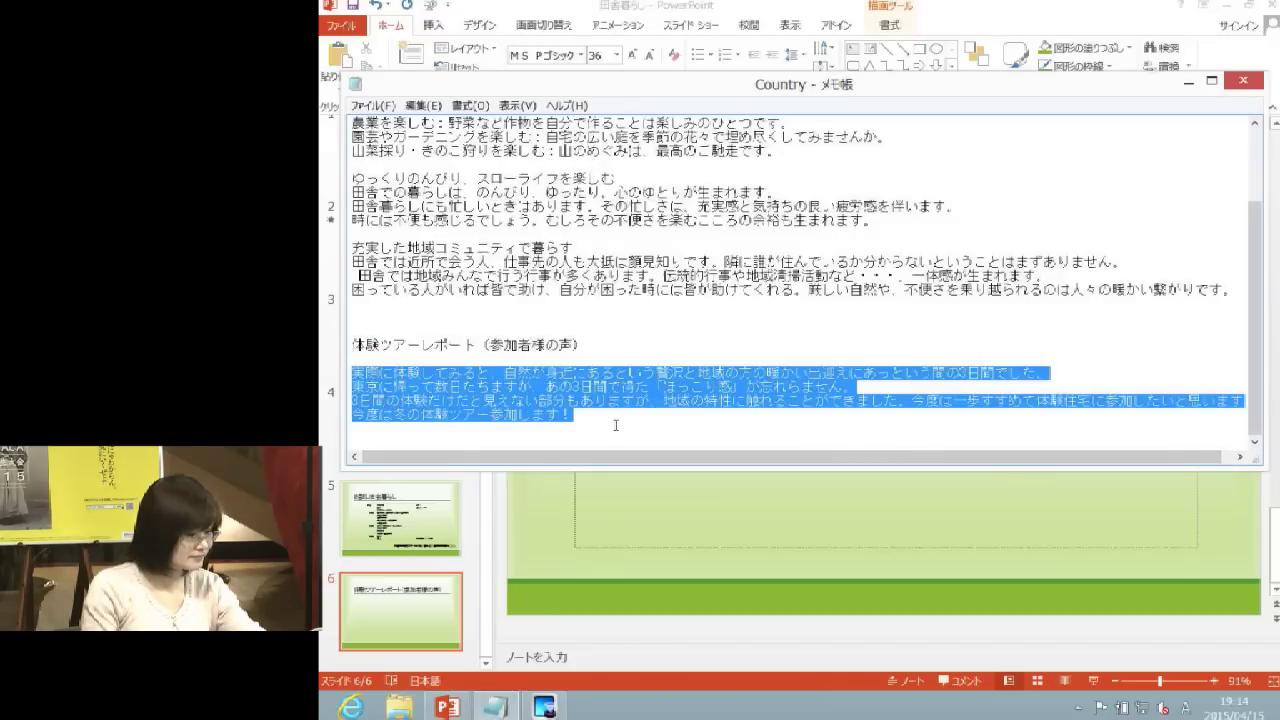
pyautogui.click(617, 543)
pyautogui.click(668, 392)
pyautogui.hotkey('ctrl', 'v')
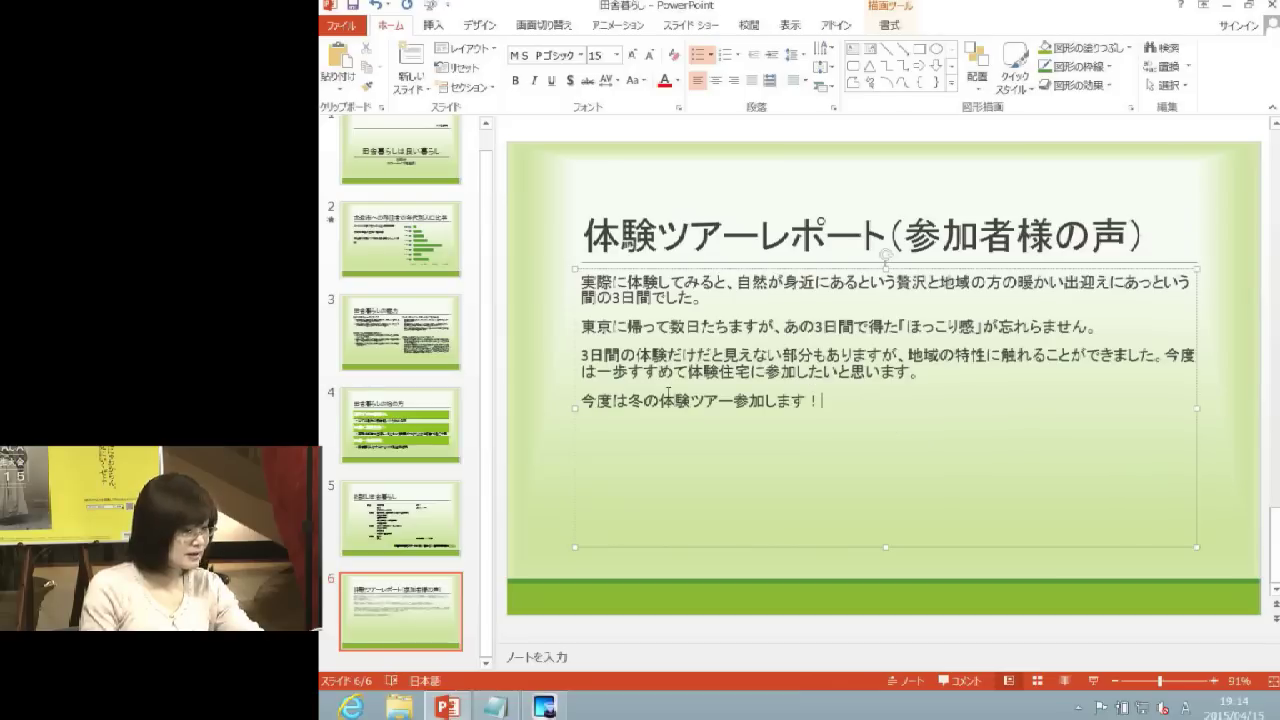
pyautogui.click(528, 337)
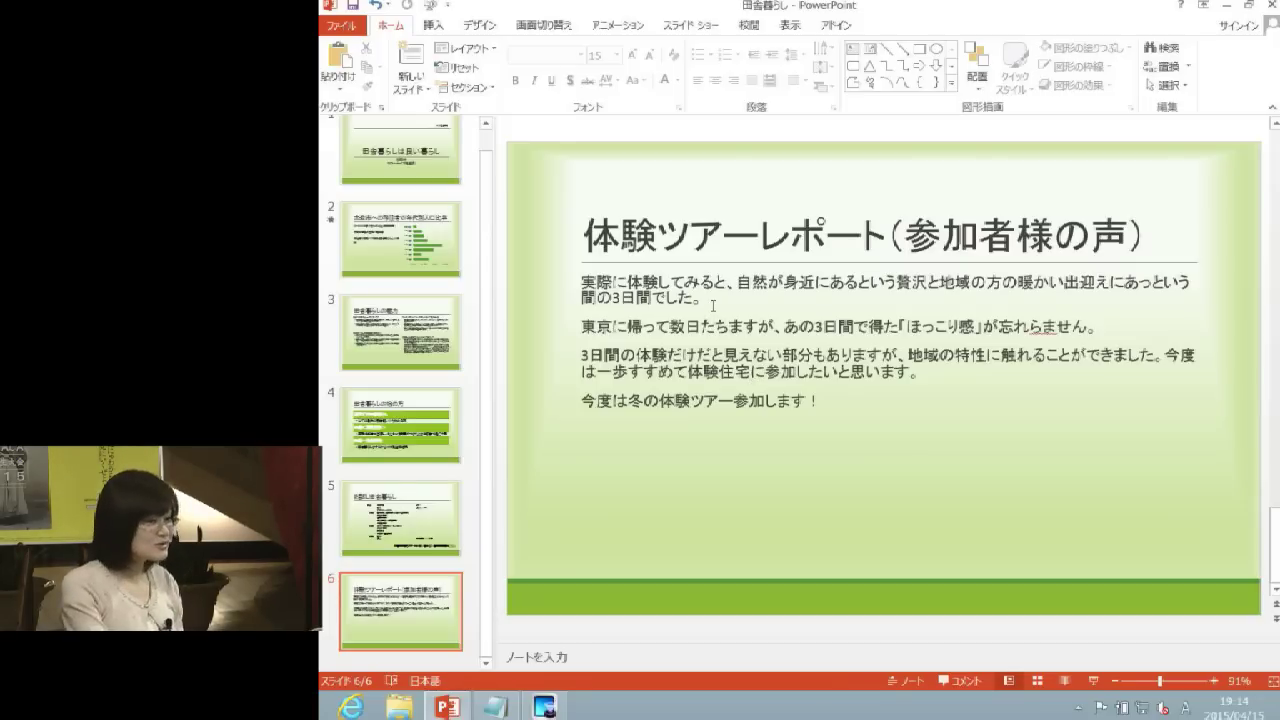
# Insert the Country picture from the Desktop into slide 6
pyautogui.click(434, 27)
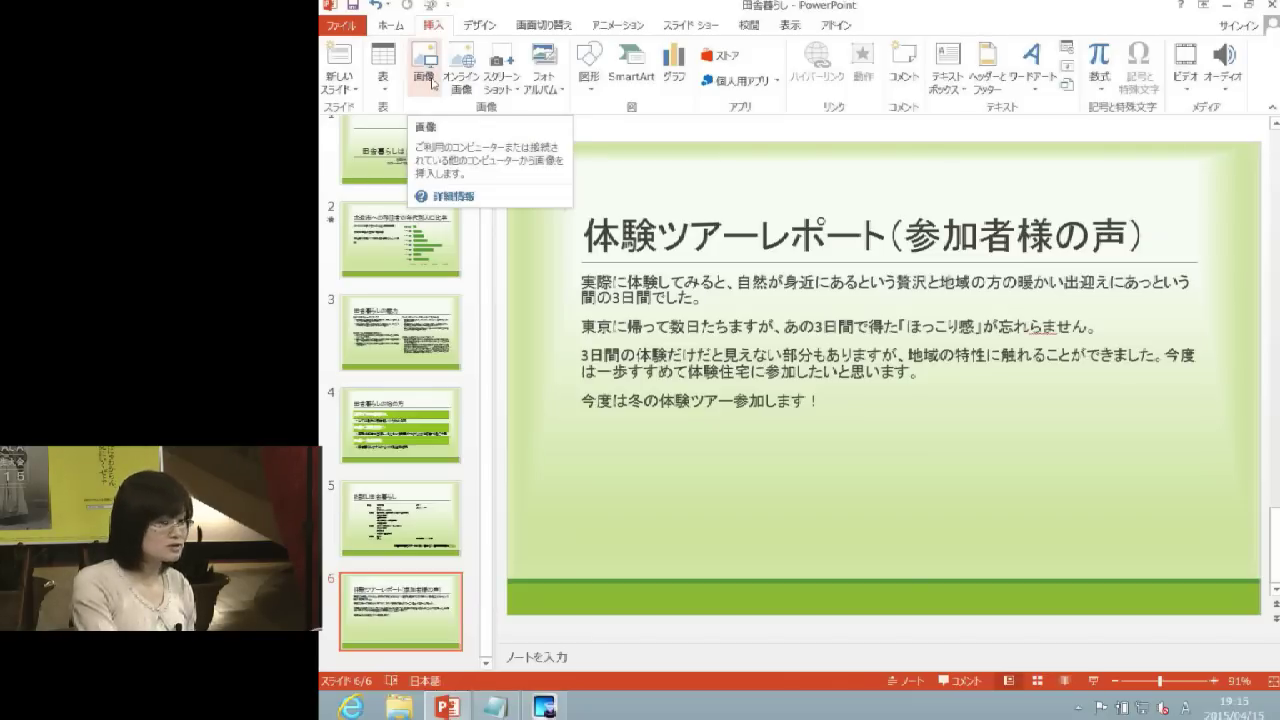
pyautogui.click(432, 81)
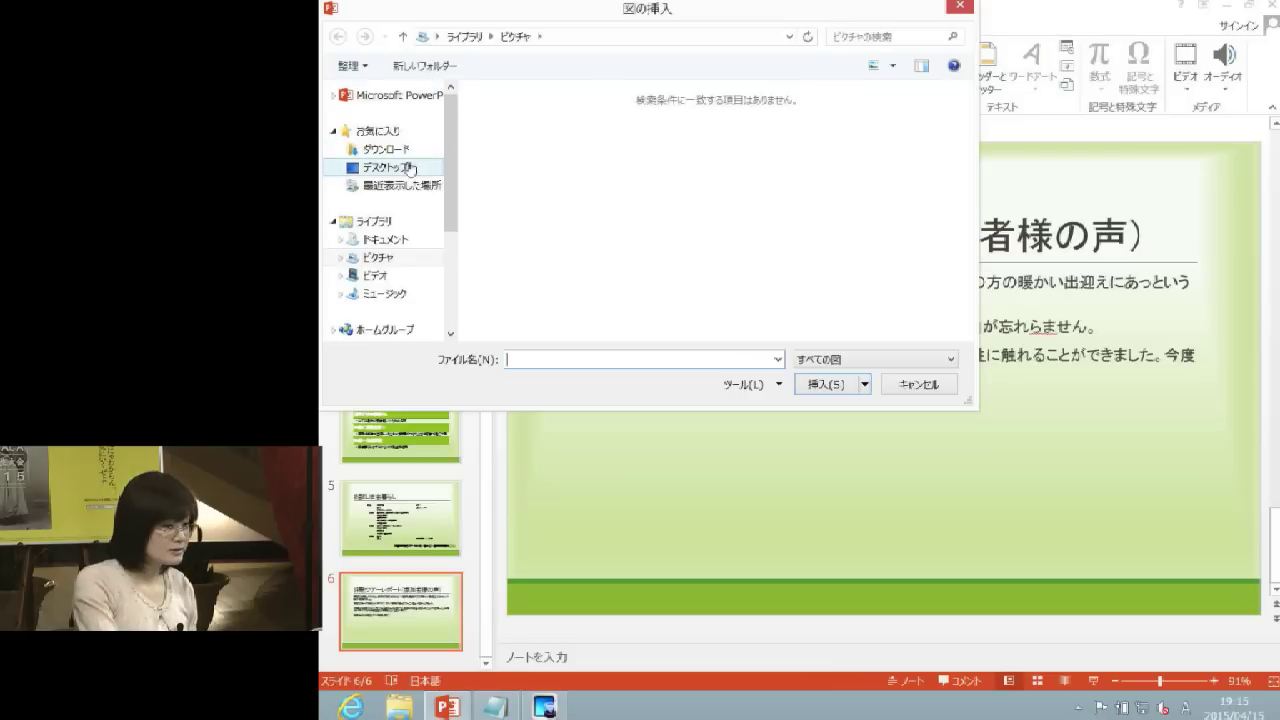
pyautogui.click(410, 168)
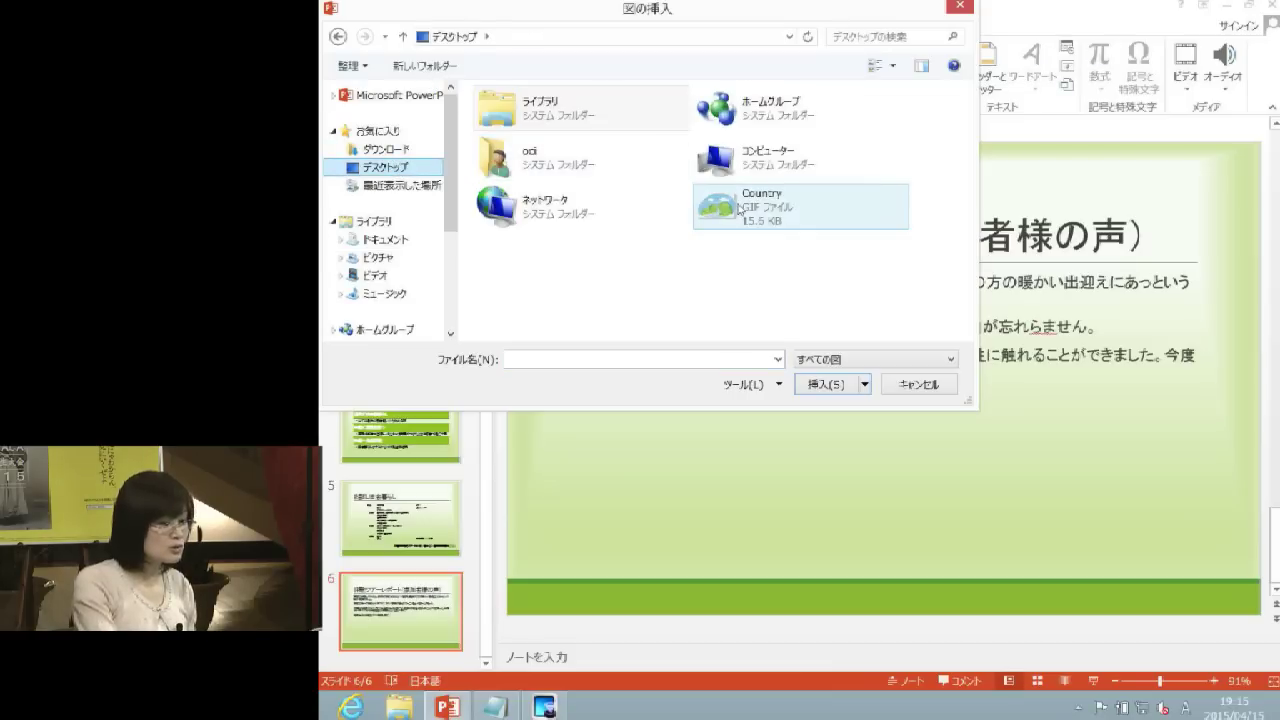
pyautogui.click(739, 209)
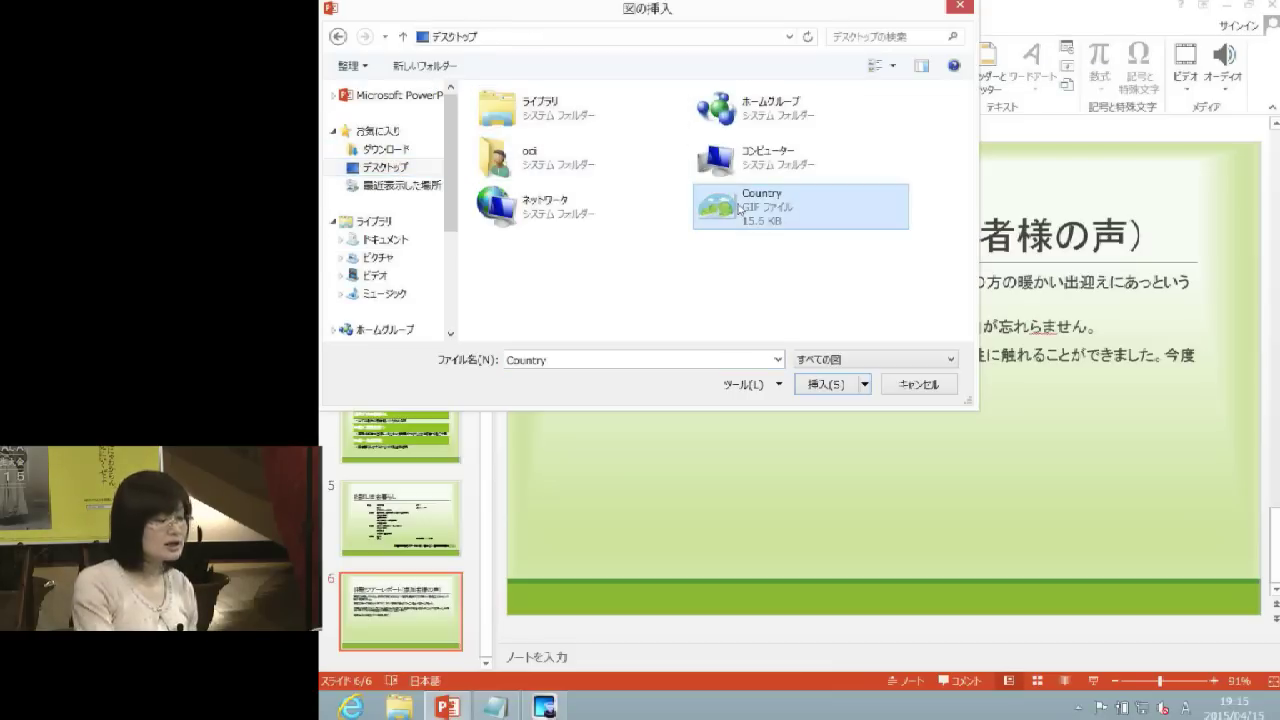
pyautogui.click(842, 390)
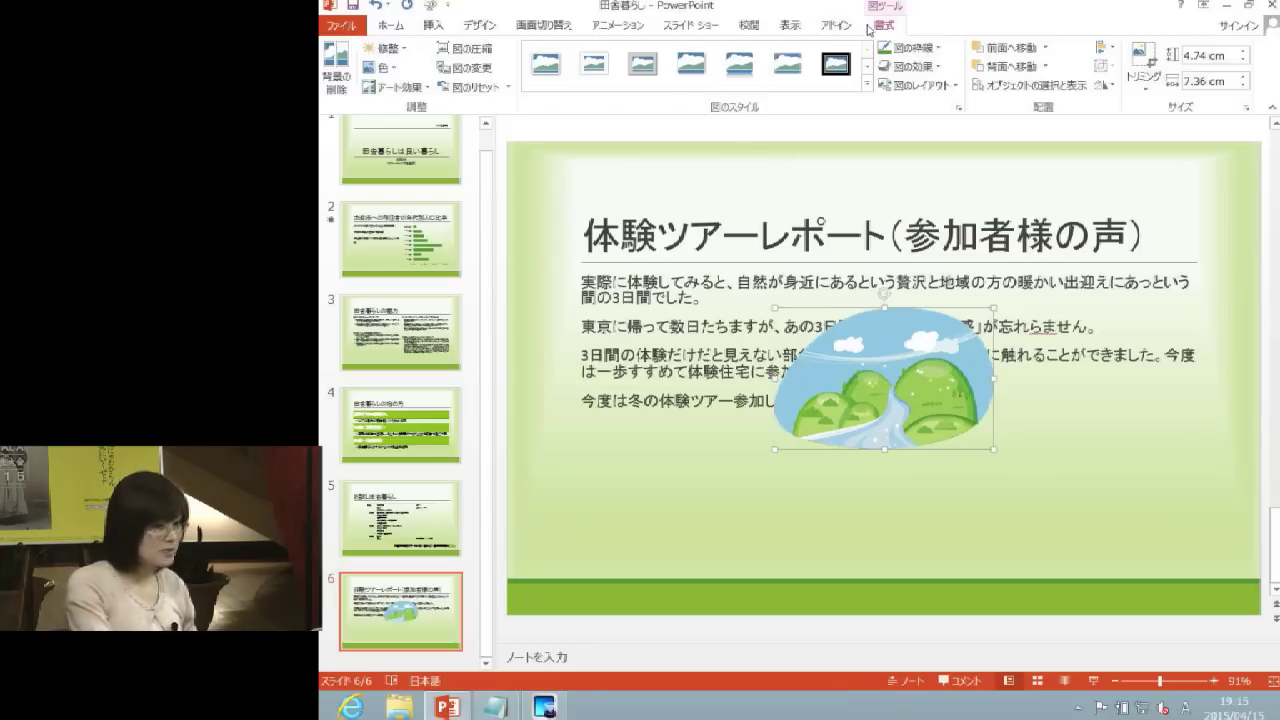
pyautogui.click(396, 50)
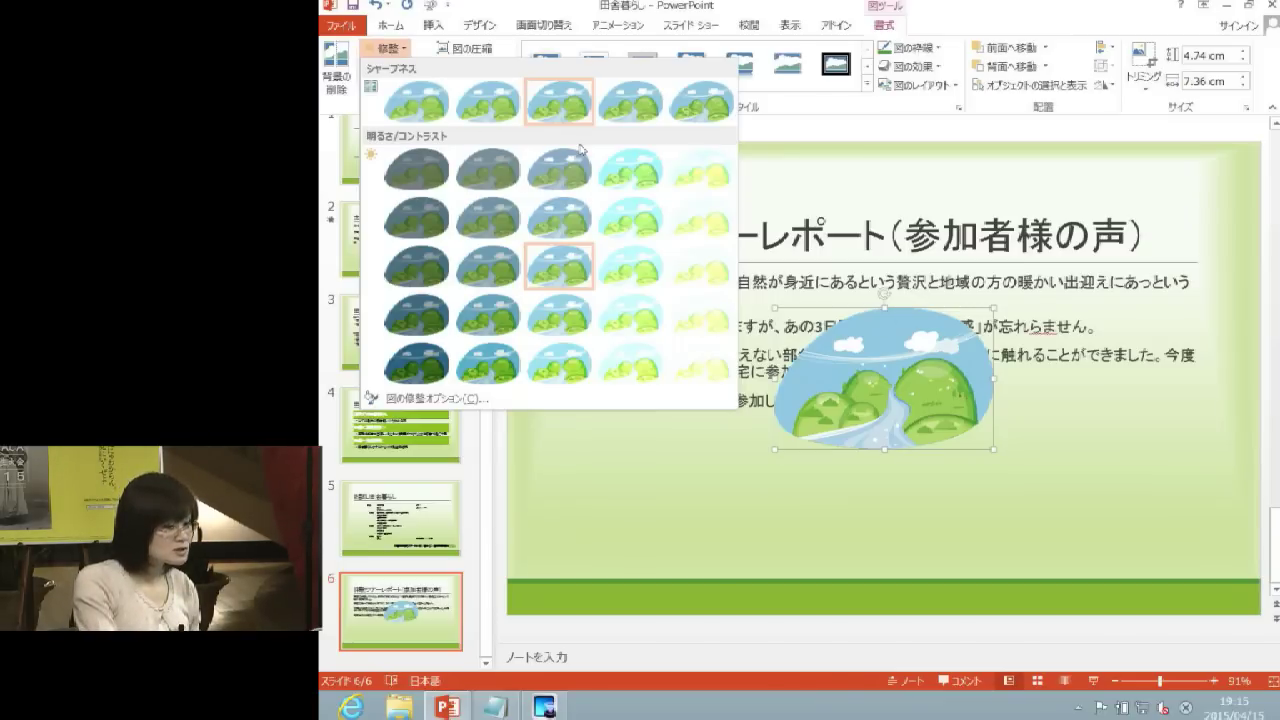
# Set the picture to Brightness +20% Contrast -40% and give it a white frame with shadow
pyautogui.click(643, 178)
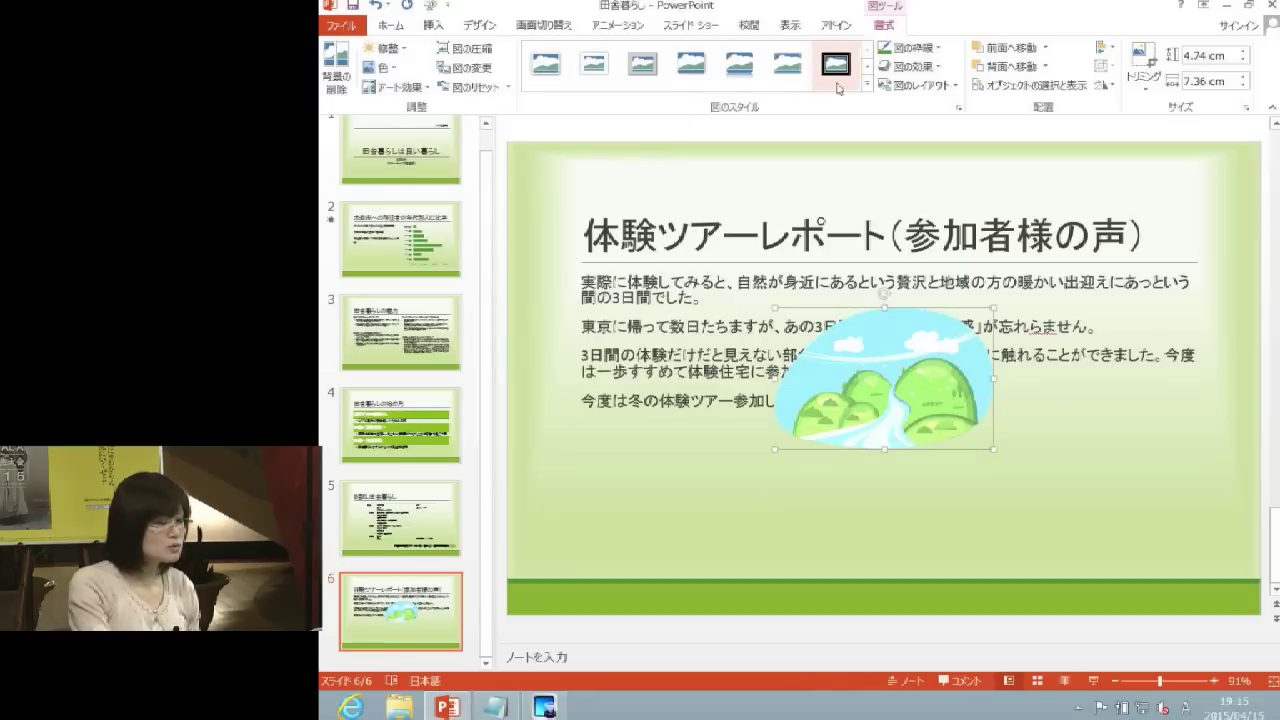
pyautogui.click(867, 86)
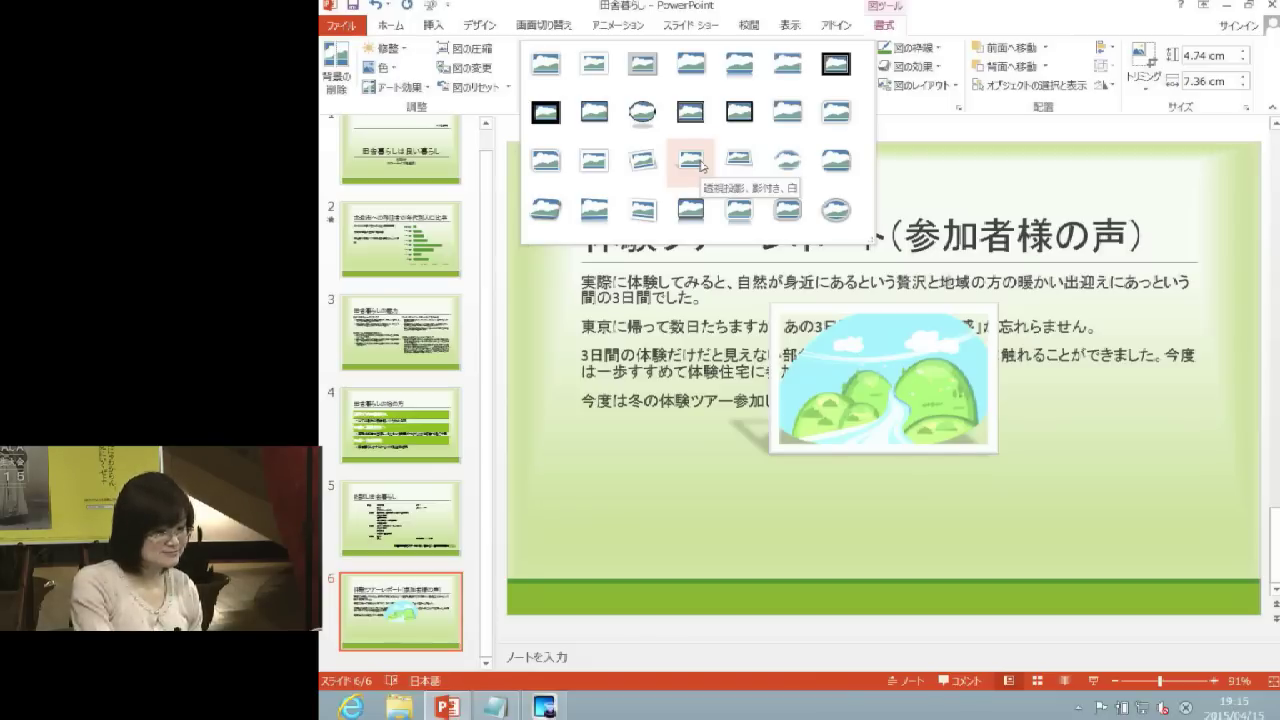
pyautogui.click(701, 163)
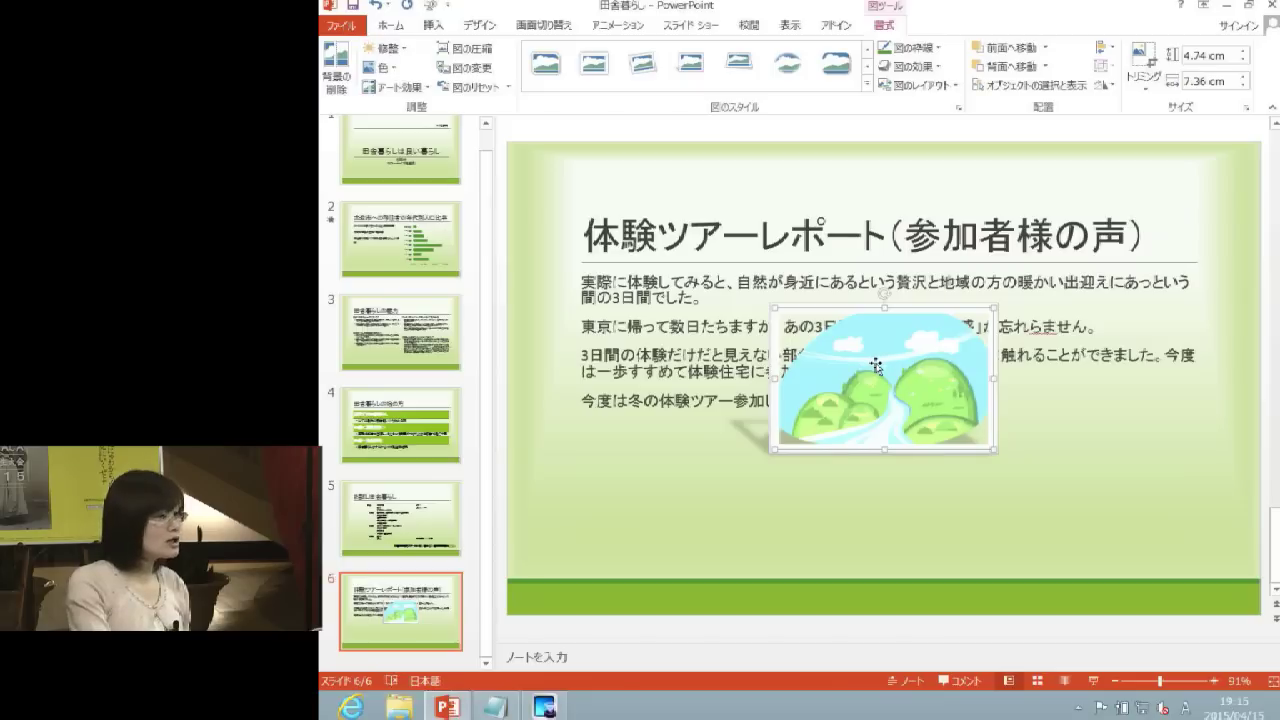
pyautogui.click(874, 237)
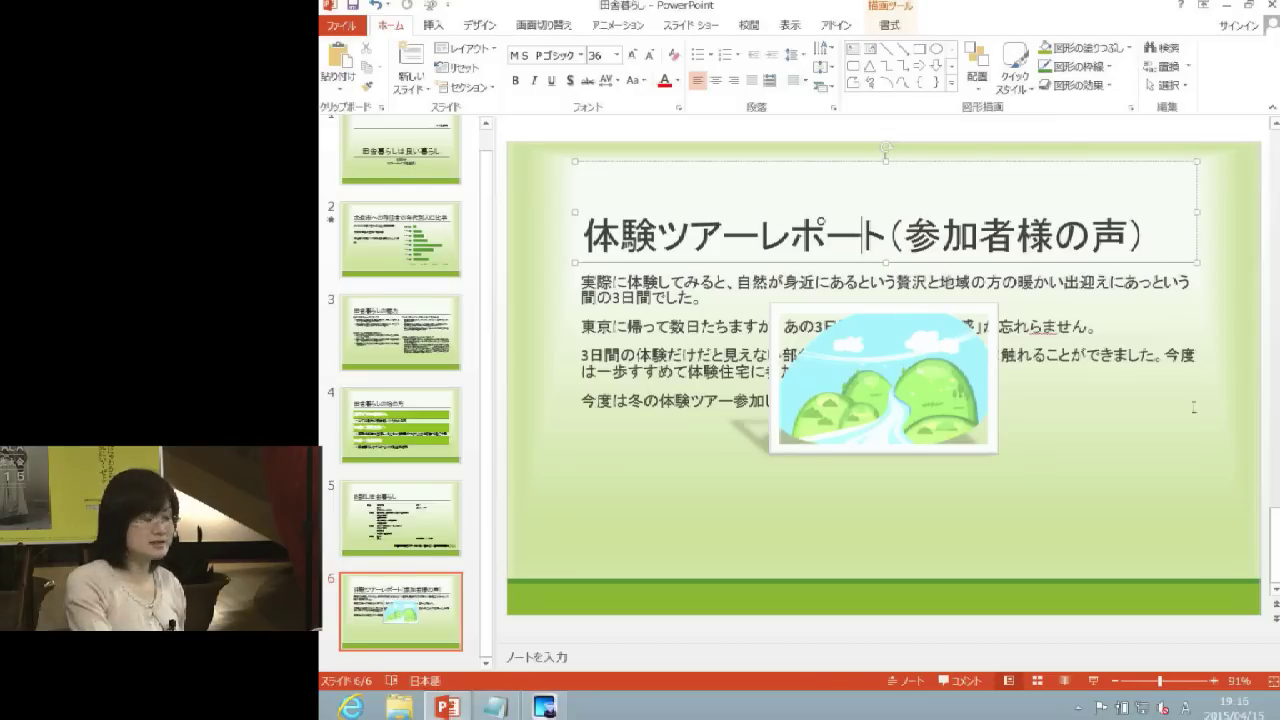
pyautogui.click(938, 329)
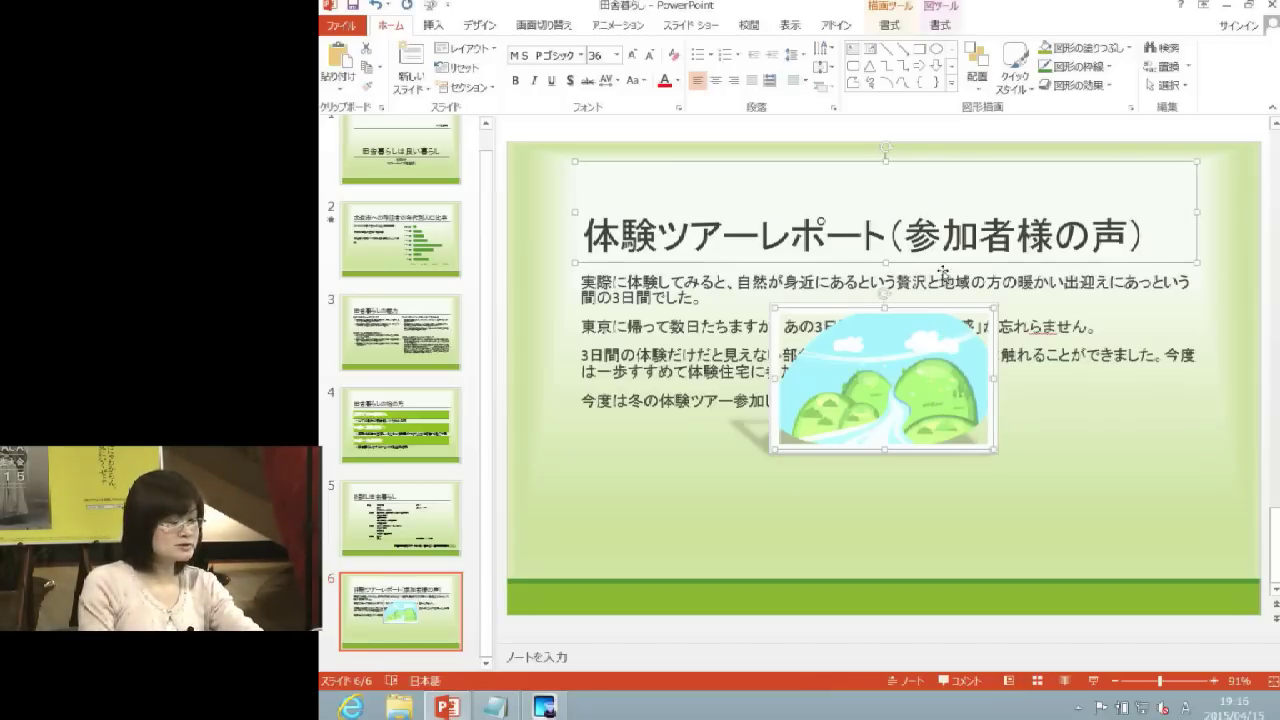
# Try aligning the slide 6 picture to the right edge, then undo it
pyautogui.click(890, 25)
pyautogui.click(1085, 48)
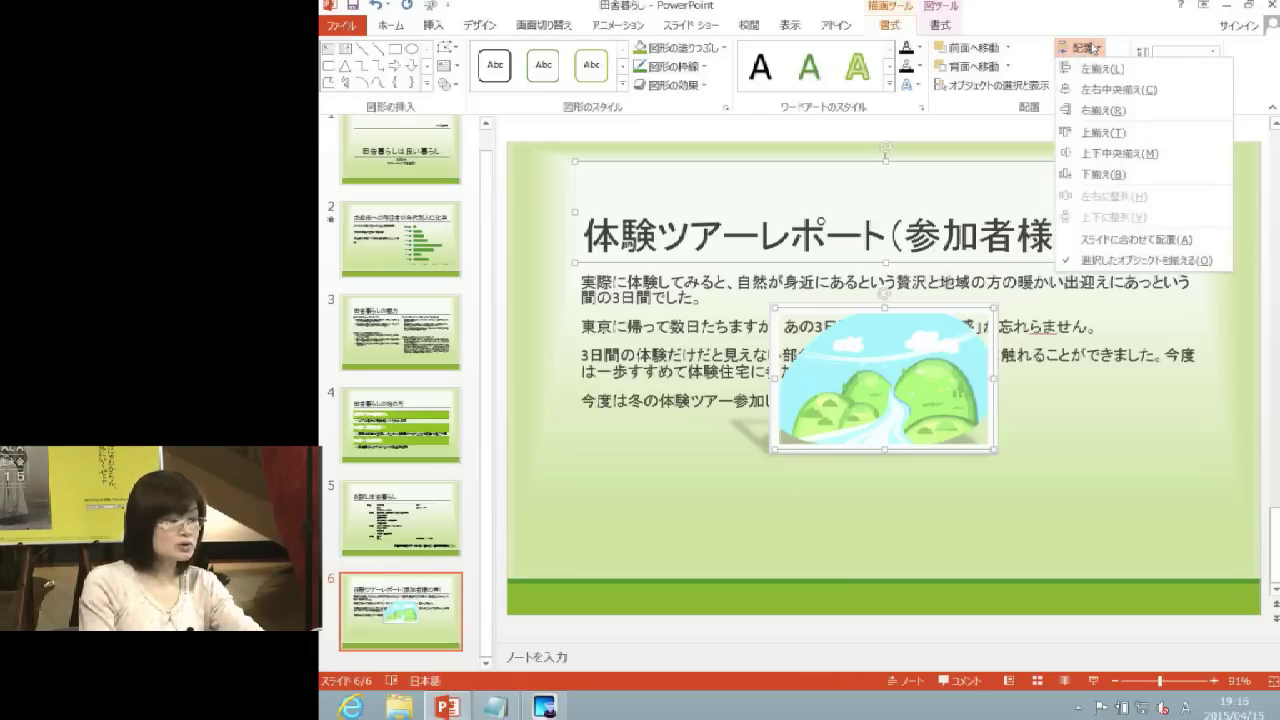
pyautogui.click(1107, 111)
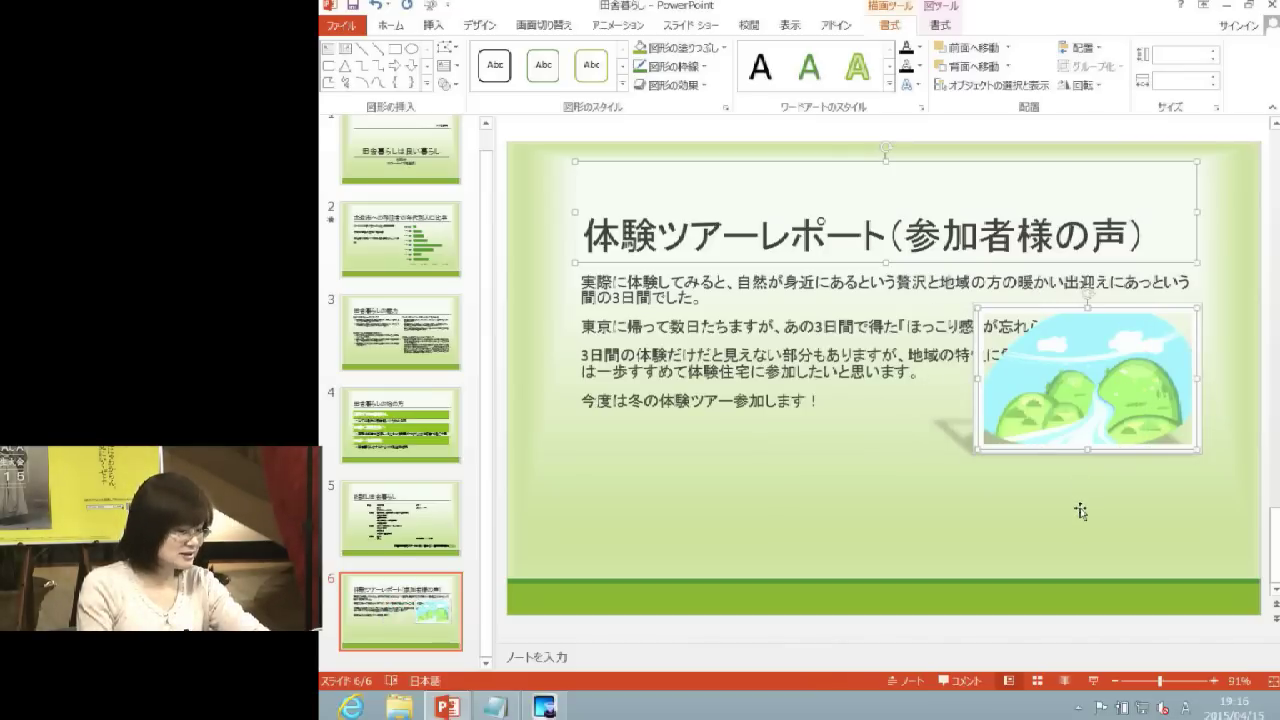
pyautogui.hotkey('ctrl', 'z')
# Drag the landscape picture into the lower-right corner, clear of the testimonial text
pyautogui.click(1102, 406)
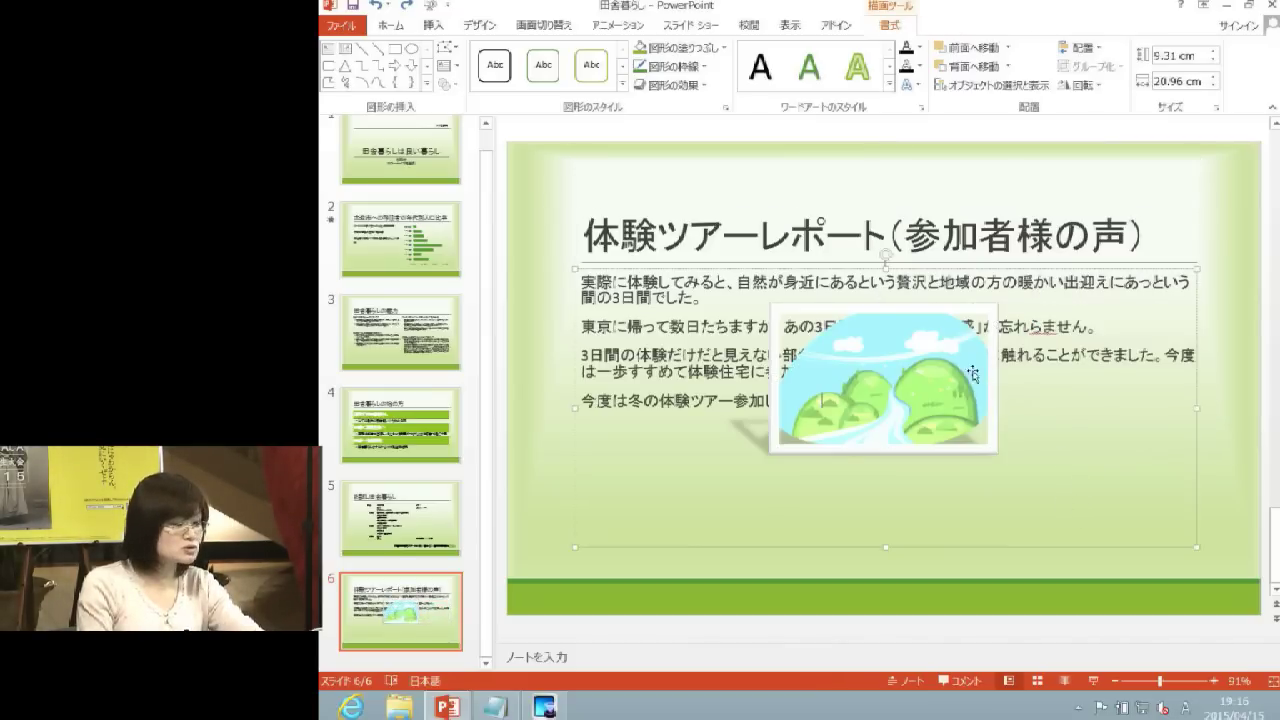
pyautogui.click(910, 367)
pyautogui.moveTo(878, 361); pyautogui.dragTo(1083, 363)
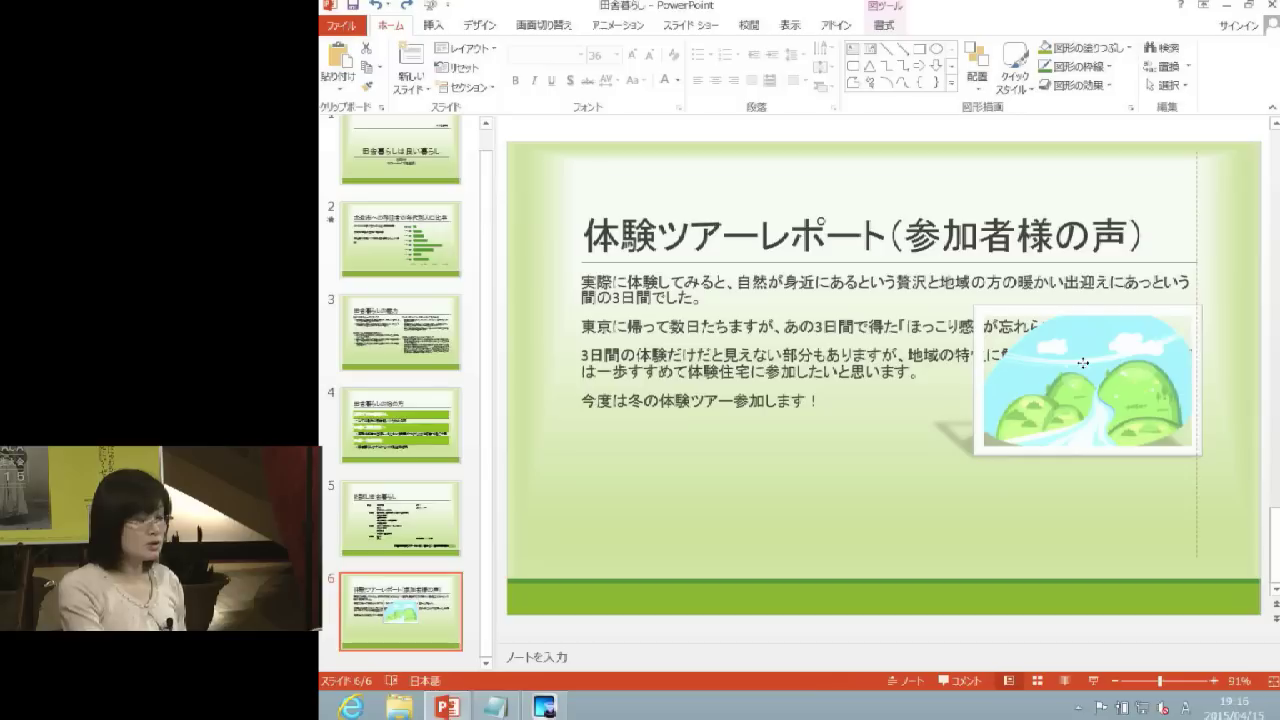
pyautogui.moveTo(1083, 363); pyautogui.dragTo(1079, 363)
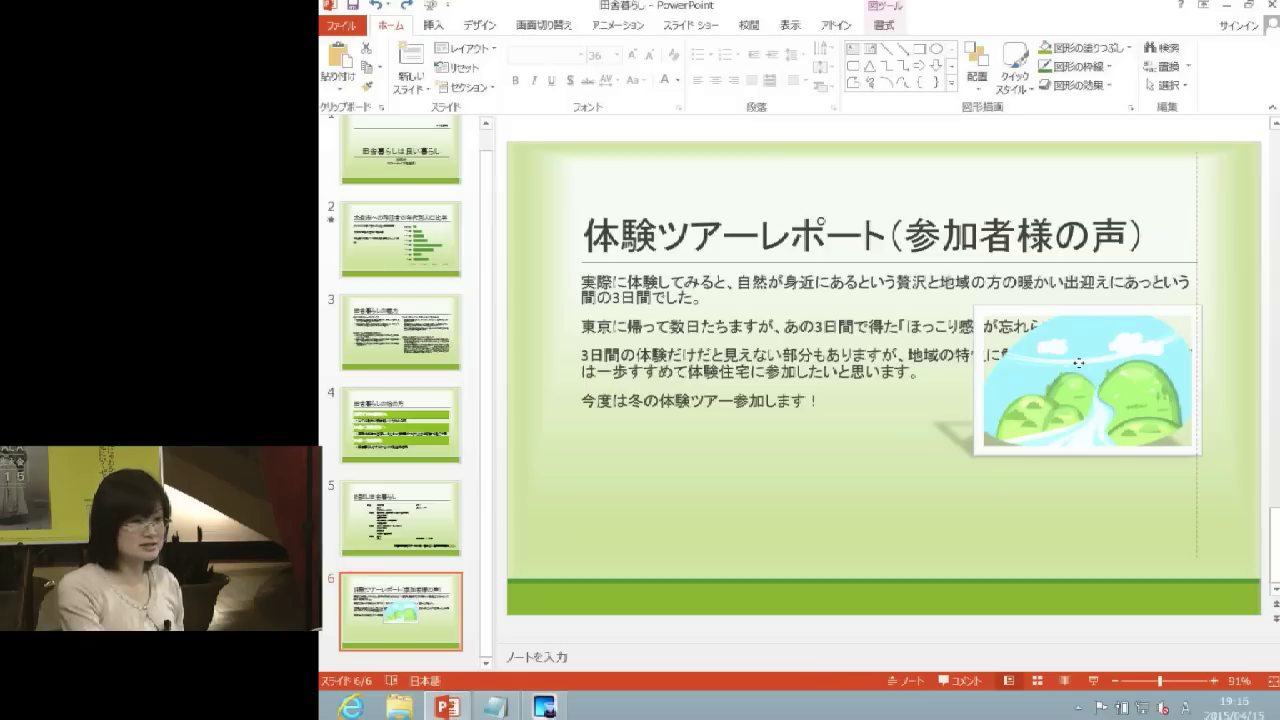
pyautogui.moveTo(1078, 363); pyautogui.dragTo(1078, 462)
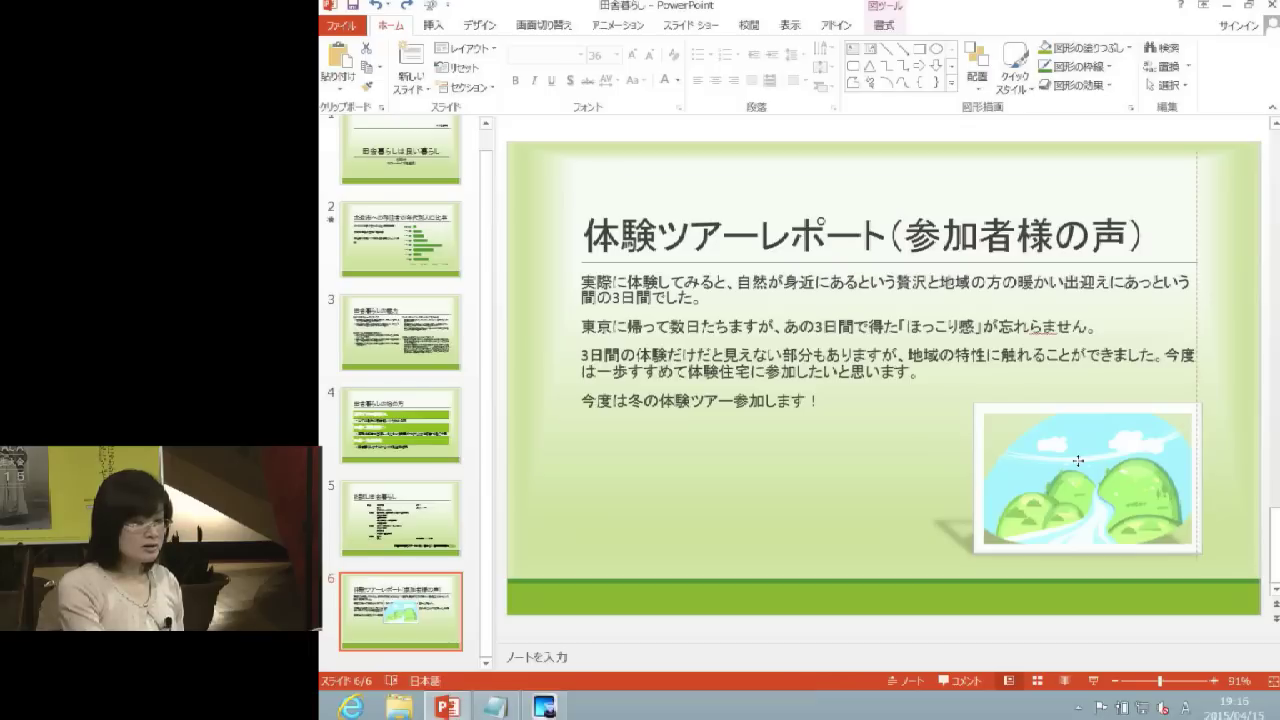
pyautogui.moveTo(1078, 461); pyautogui.dragTo(1078, 463)
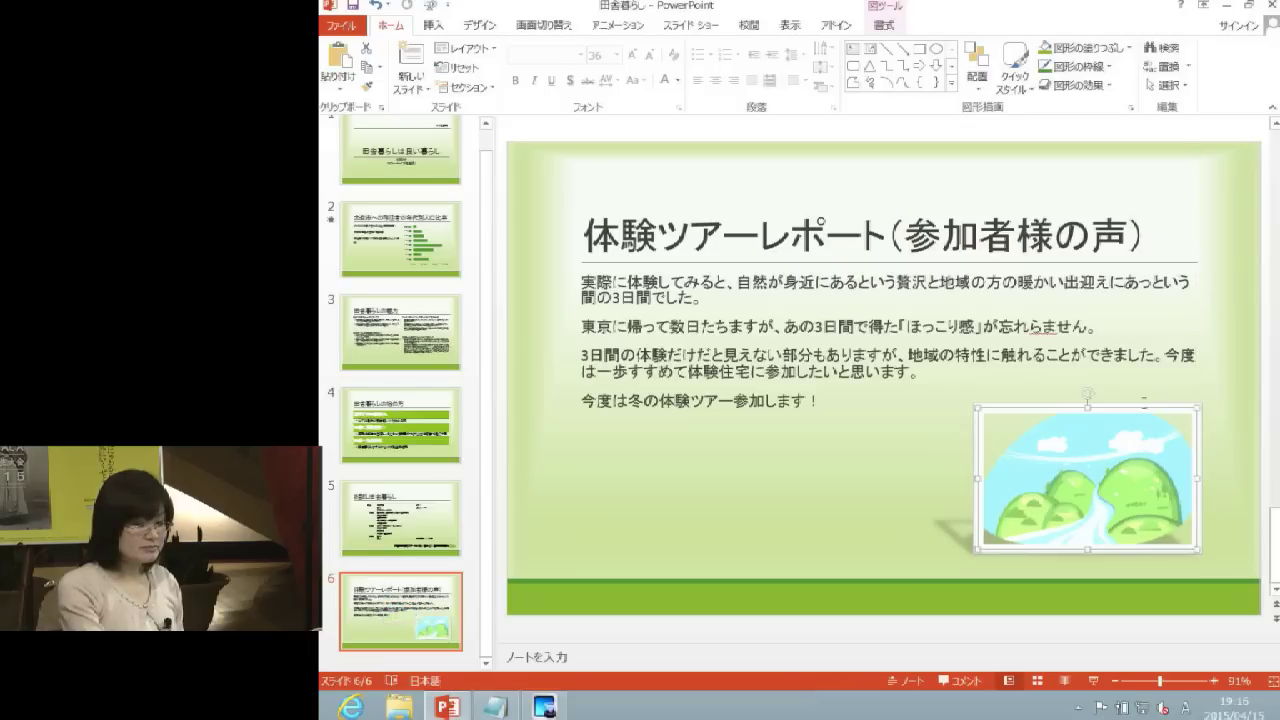
pyautogui.click(1212, 400)
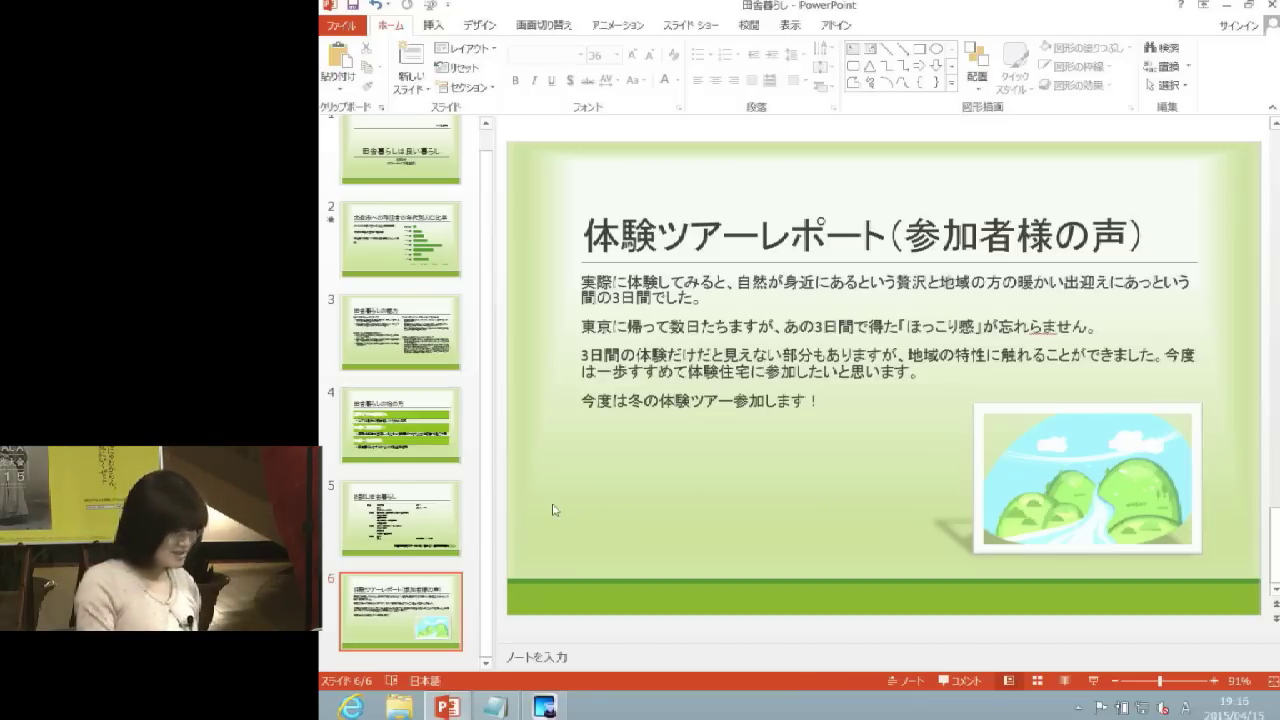
# Reuse the fifth slide of 田舎への移住 as contact slide 7 and close the Reuse Slides pane
pyautogui.click(412, 84)
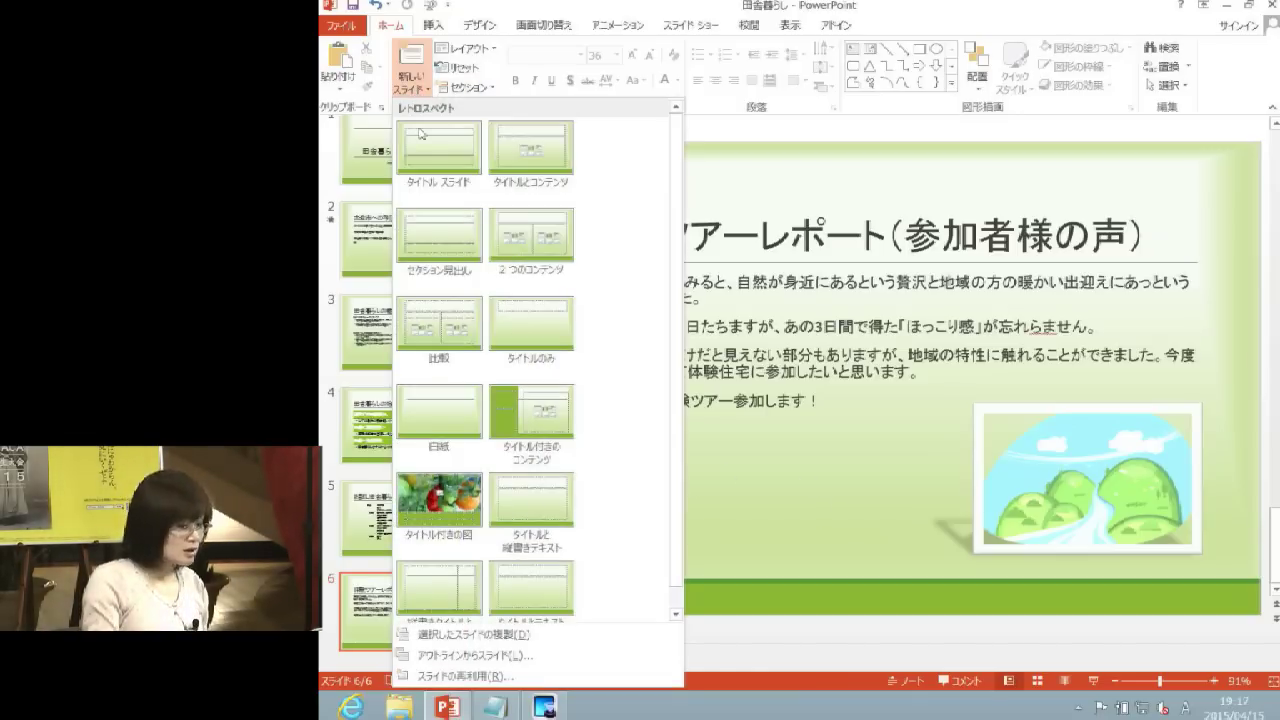
pyautogui.click(499, 678)
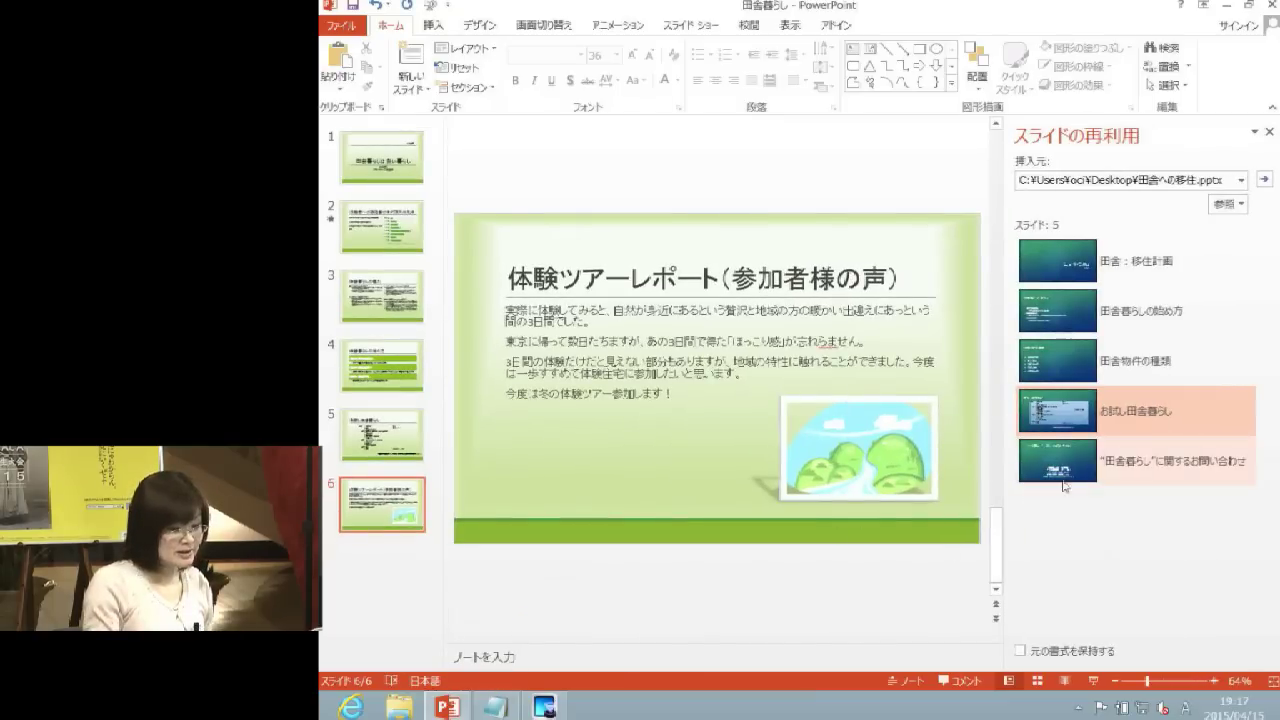
pyautogui.click(1100, 465)
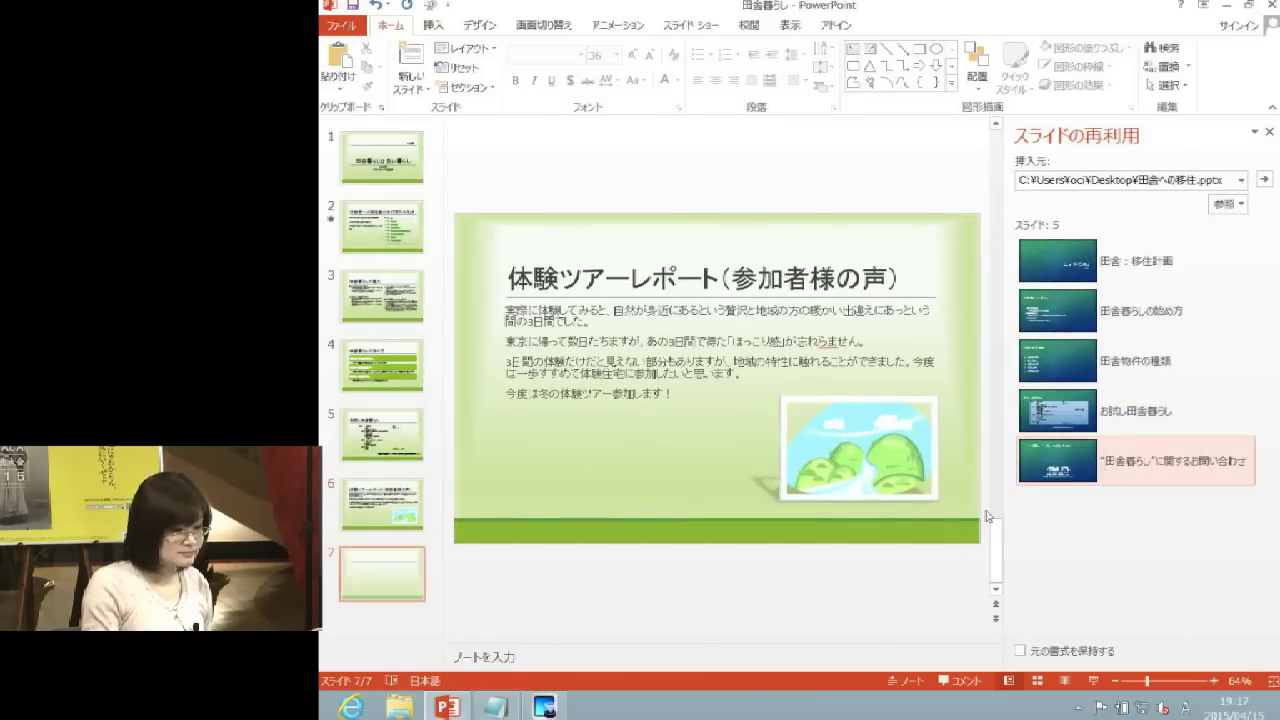
pyautogui.click(1269, 132)
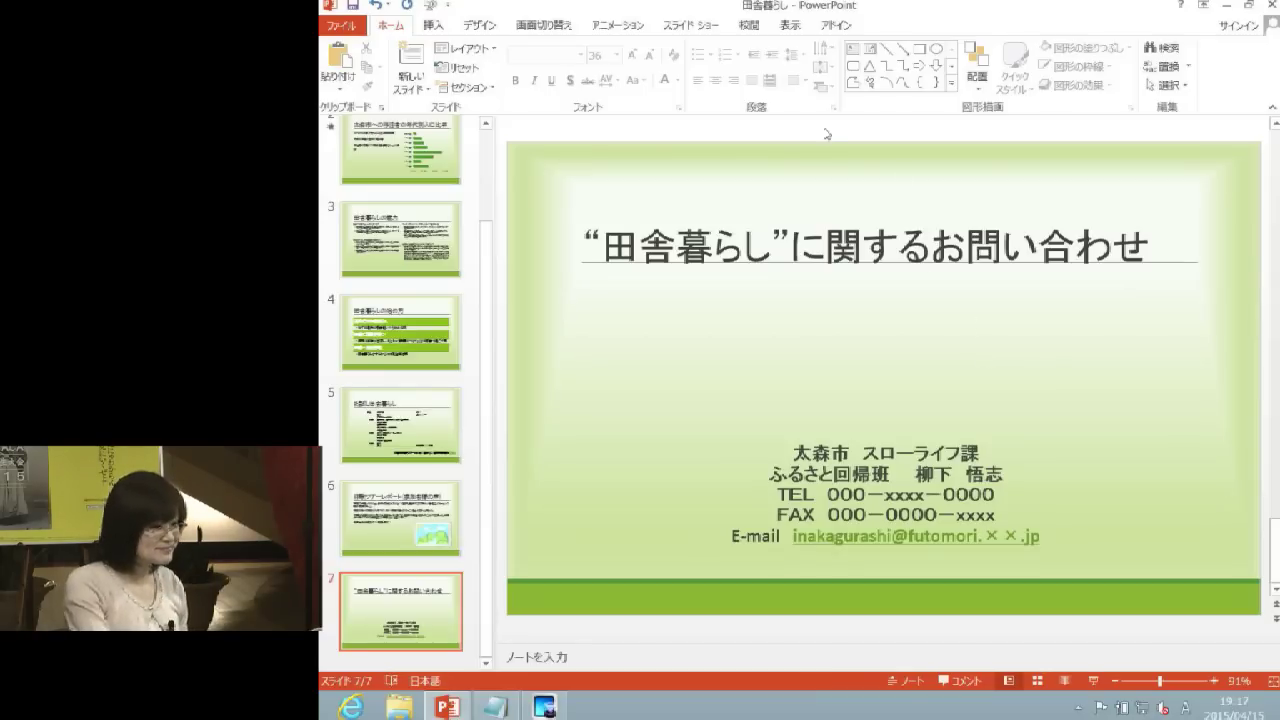
pyautogui.click(433, 24)
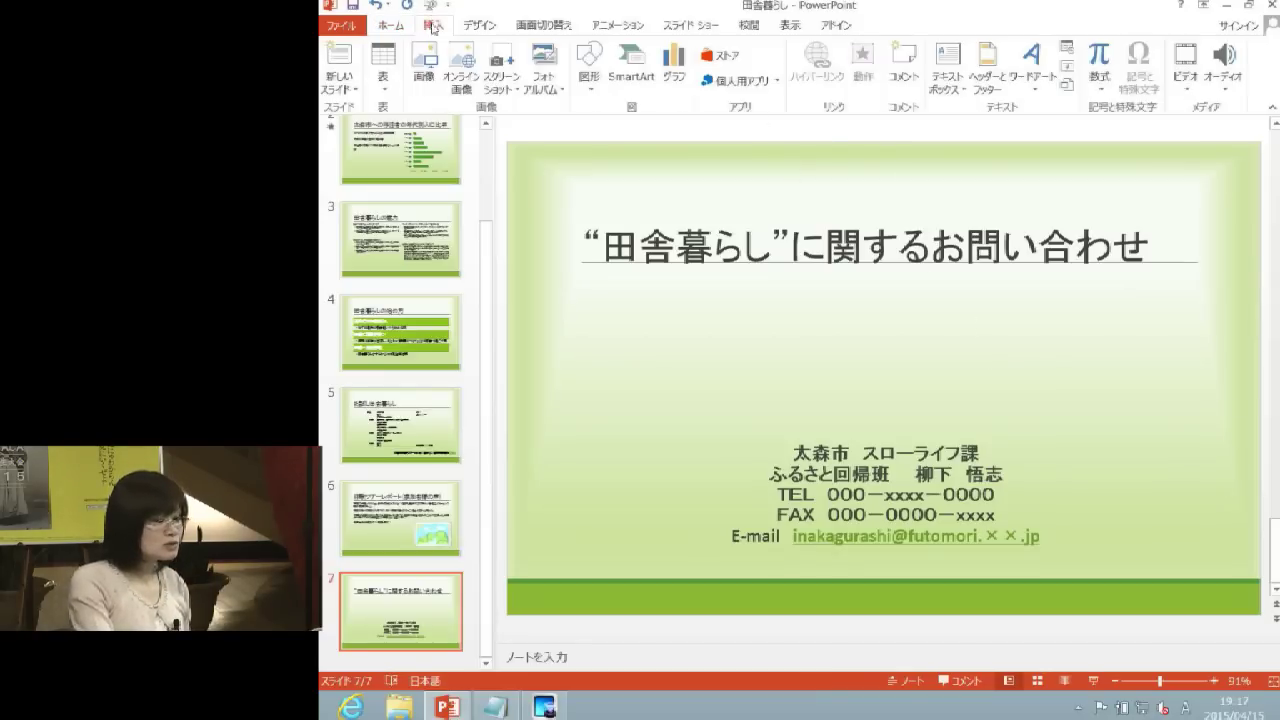
# Insert the park video from this computer onto slide 7, sized 5 cm high by 9 cm wide
pyautogui.click(1191, 91)
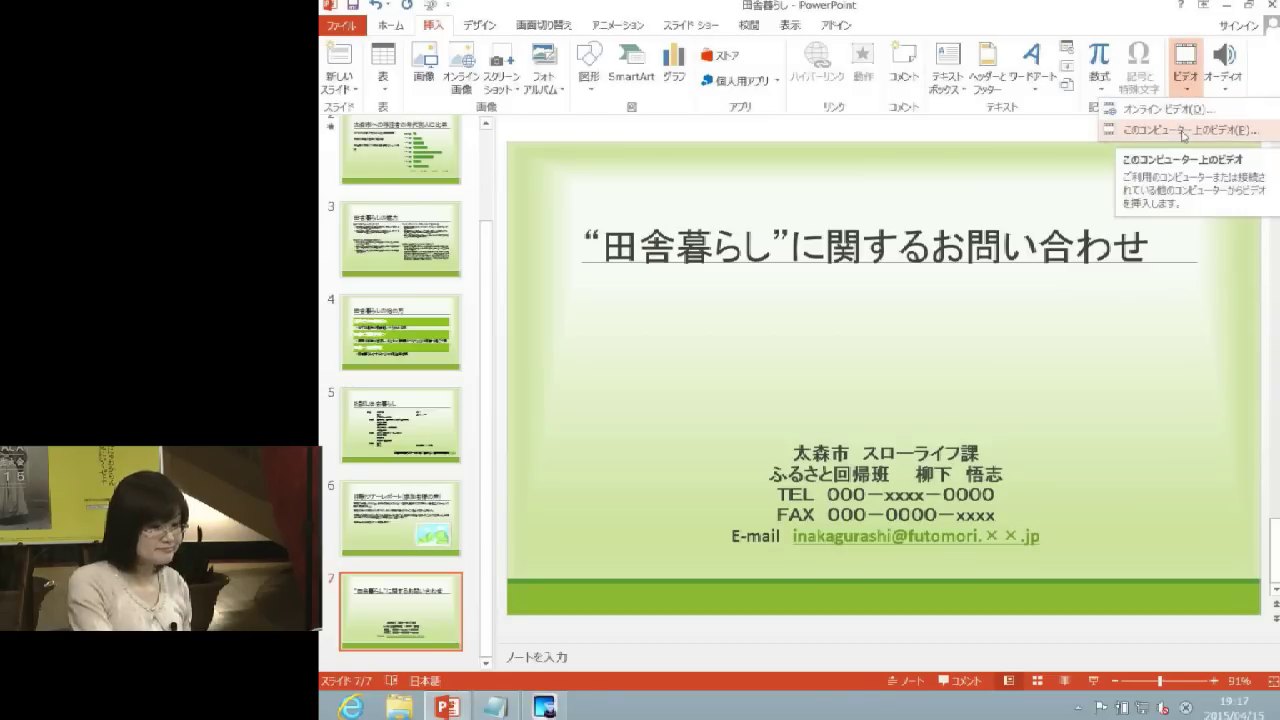
pyautogui.click(1184, 130)
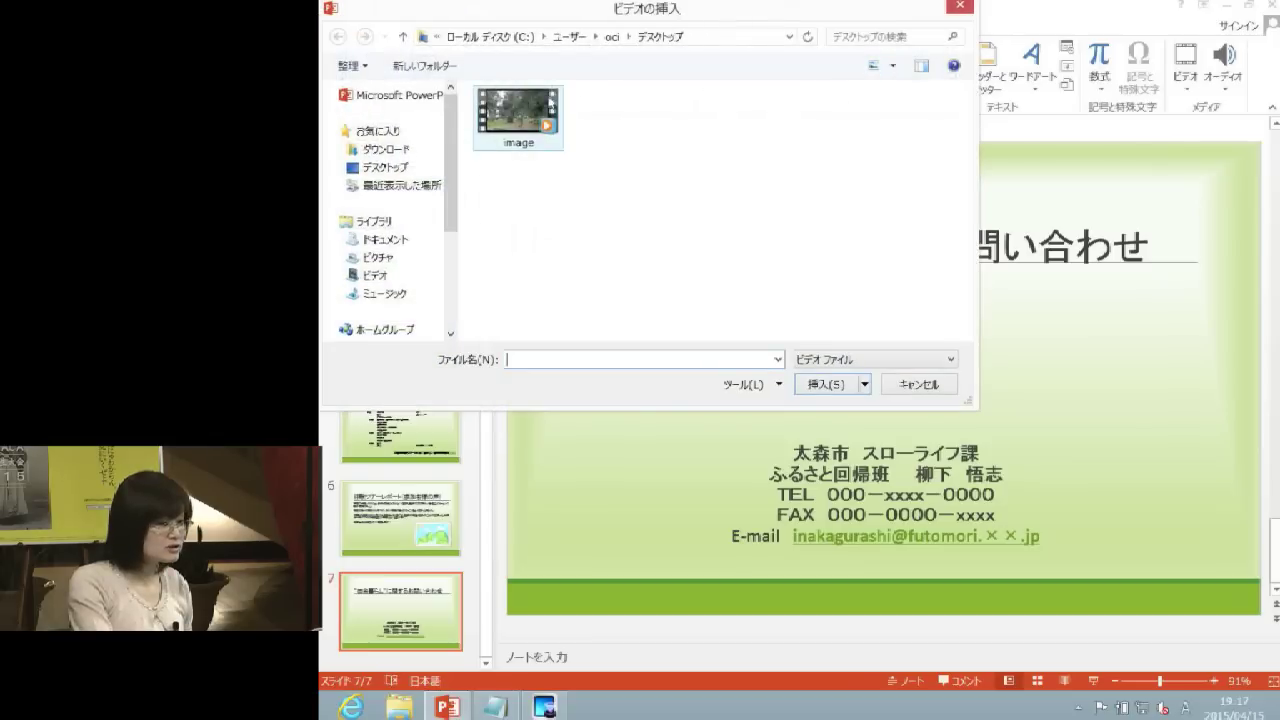
pyautogui.click(548, 108)
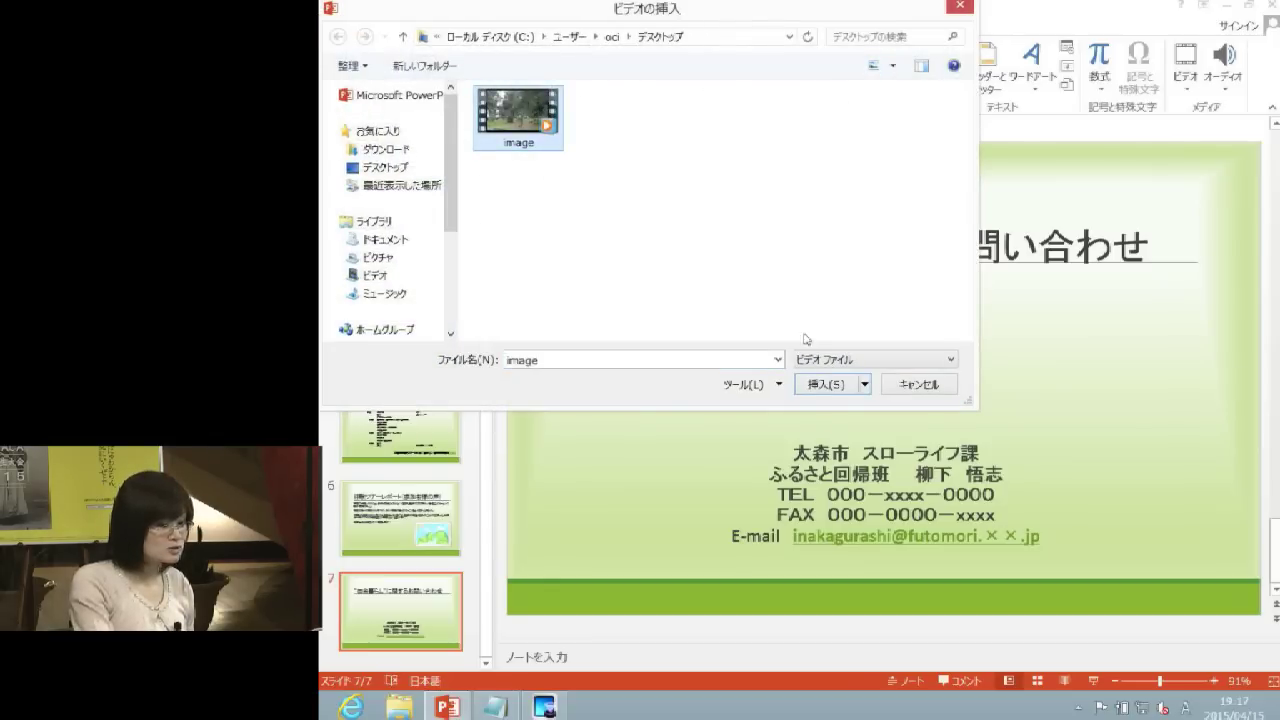
pyautogui.click(830, 385)
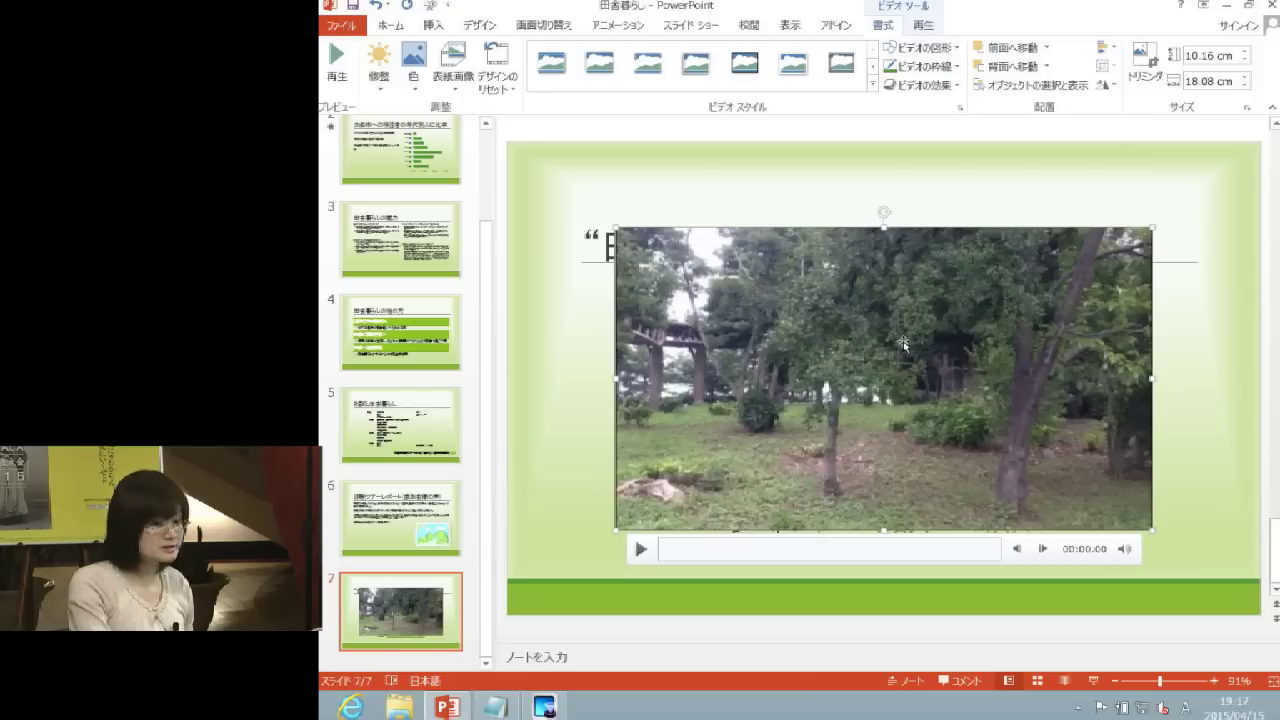
pyautogui.click(1234, 56)
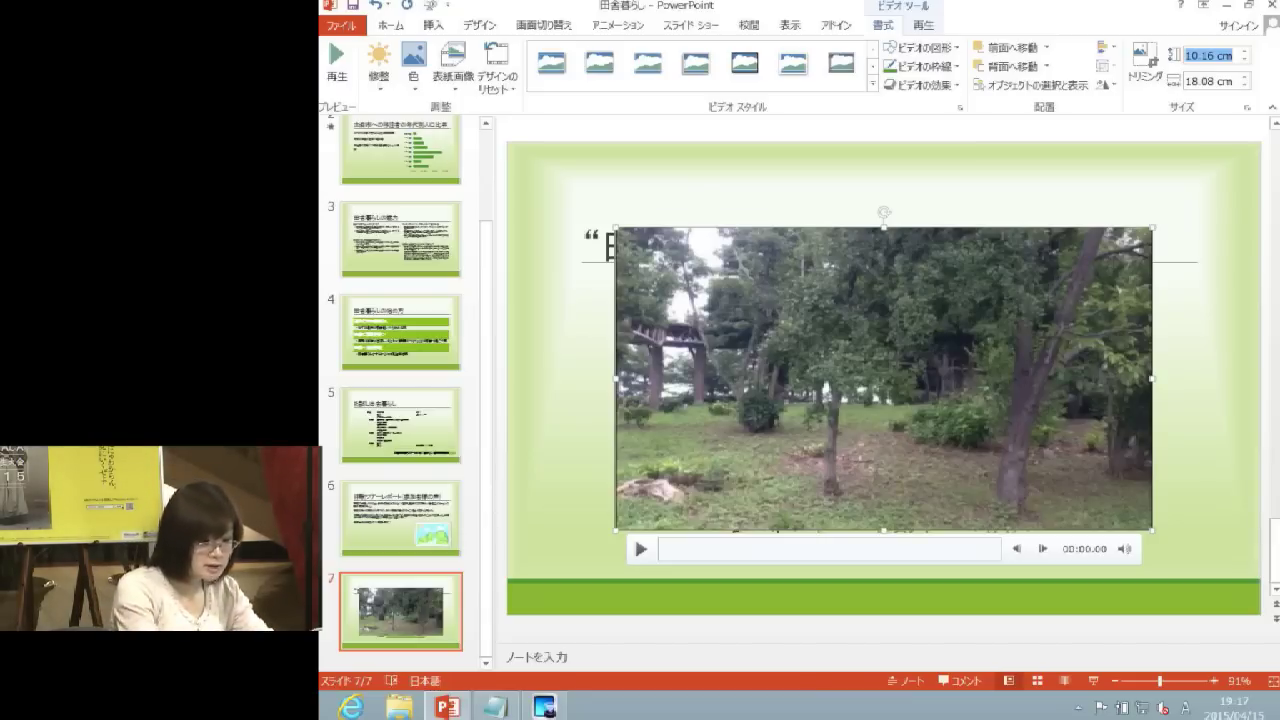
pyautogui.write('5')
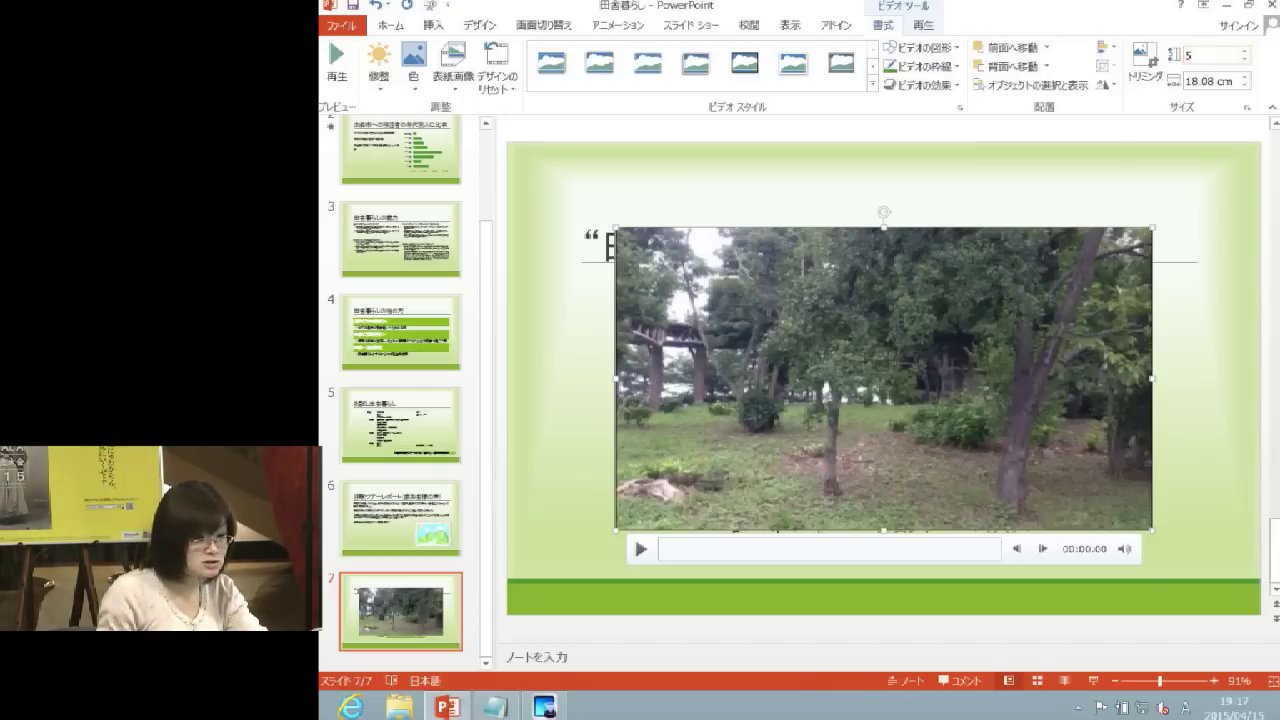
pyautogui.click(1226, 78)
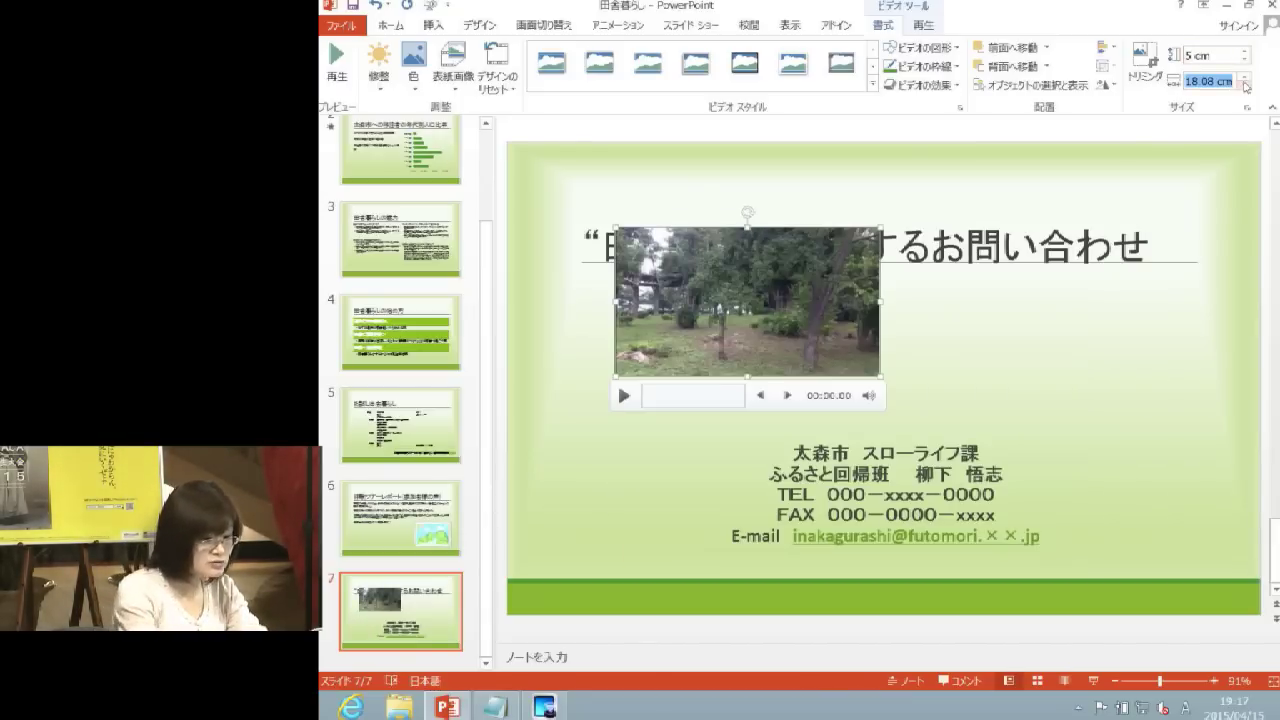
pyautogui.write('9')
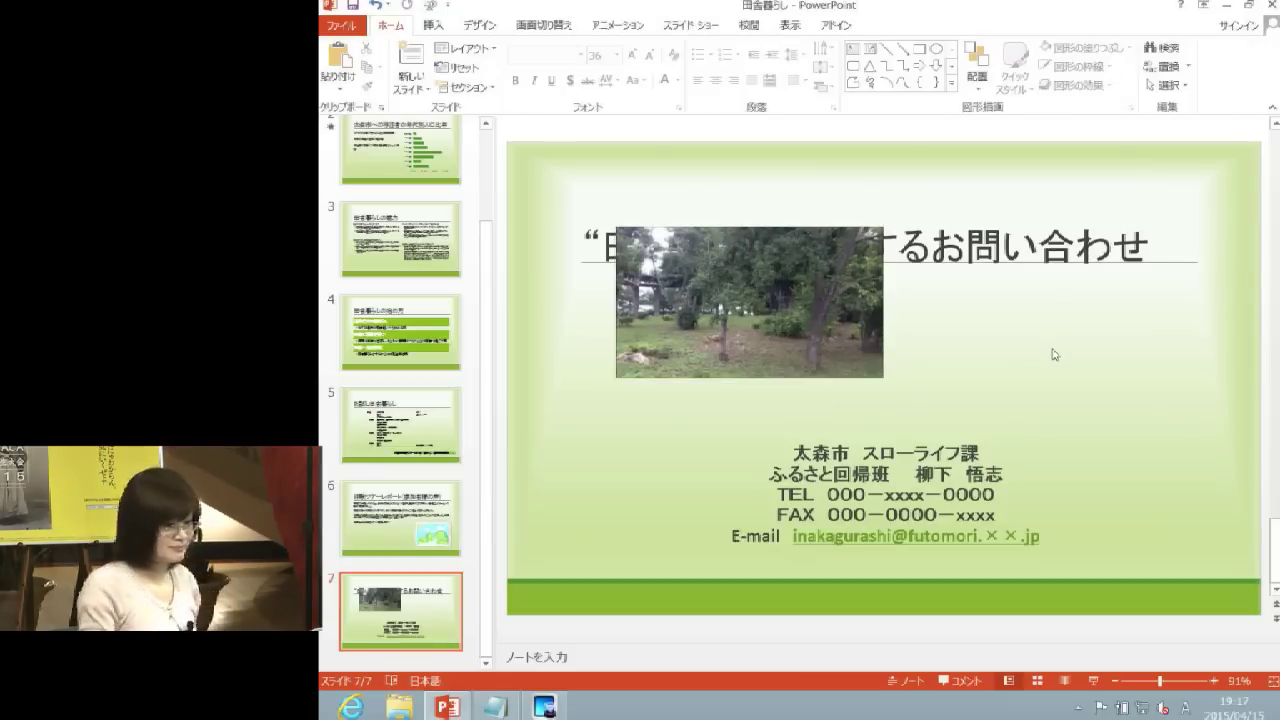
pyautogui.click(1057, 354)
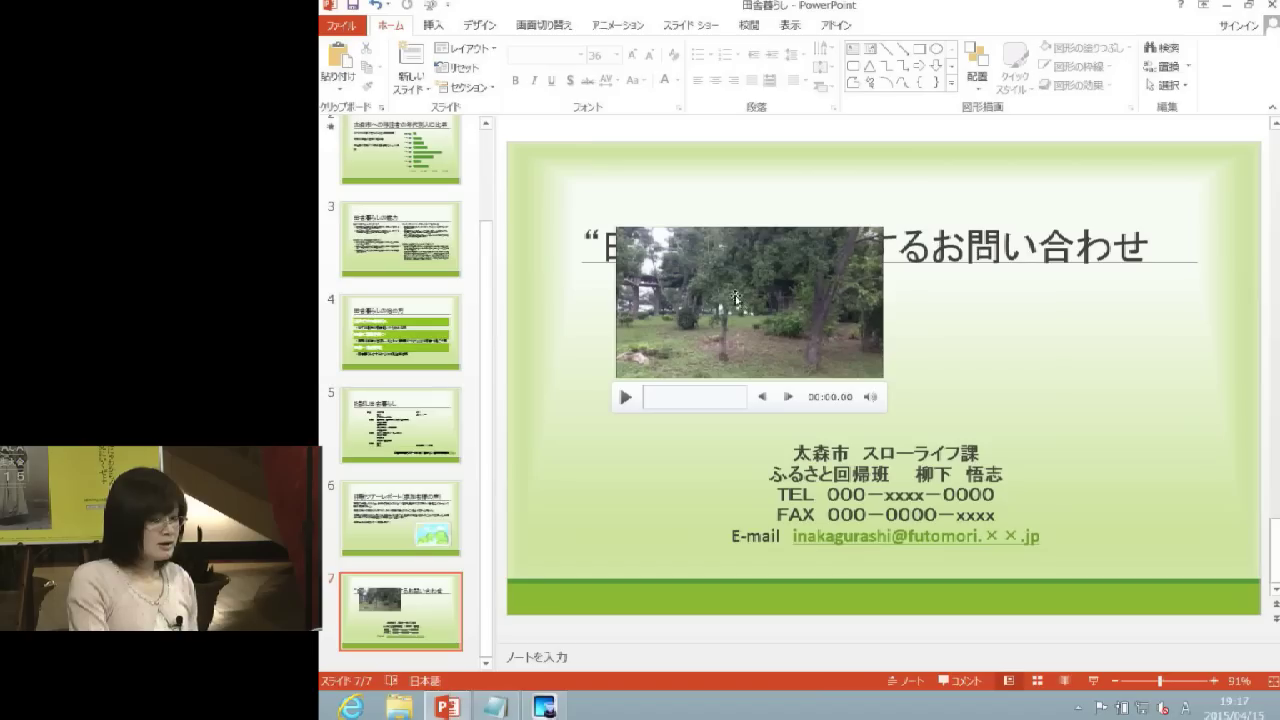
# Position the video below the title, above the contact details, and show its Playback settings
pyautogui.click(738, 297)
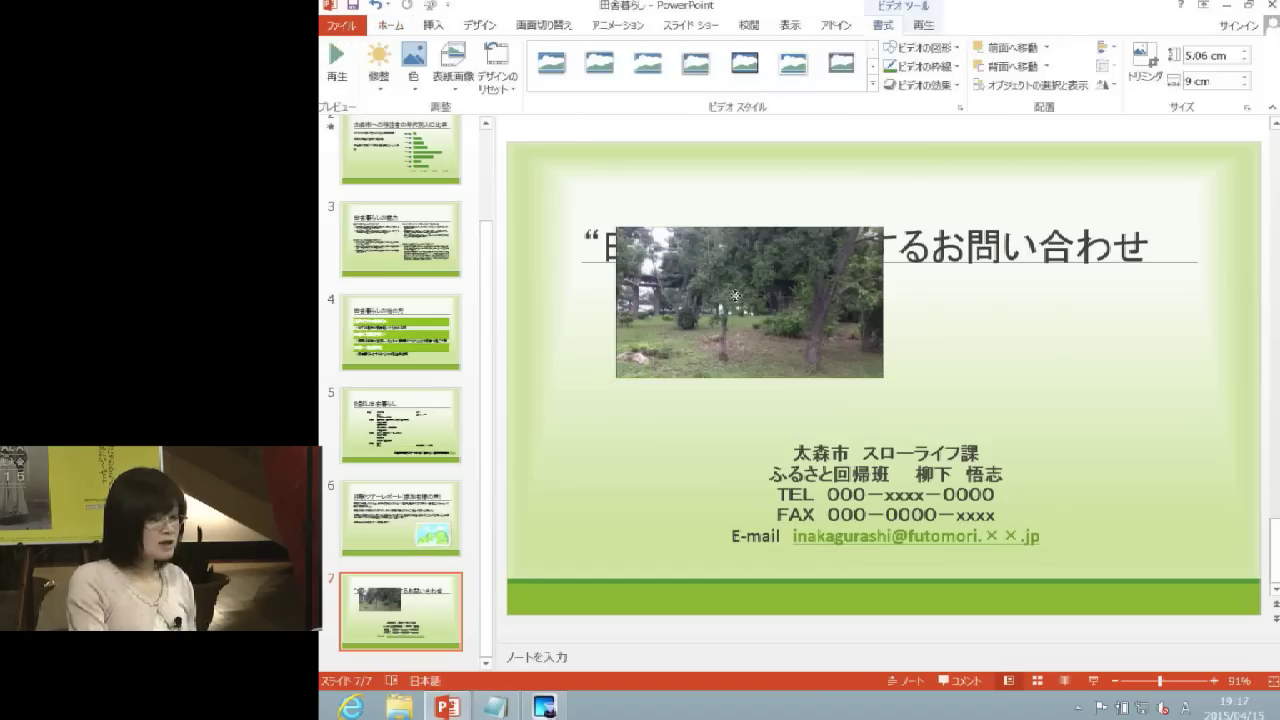
pyautogui.moveTo(738, 296); pyautogui.dragTo(874, 350)
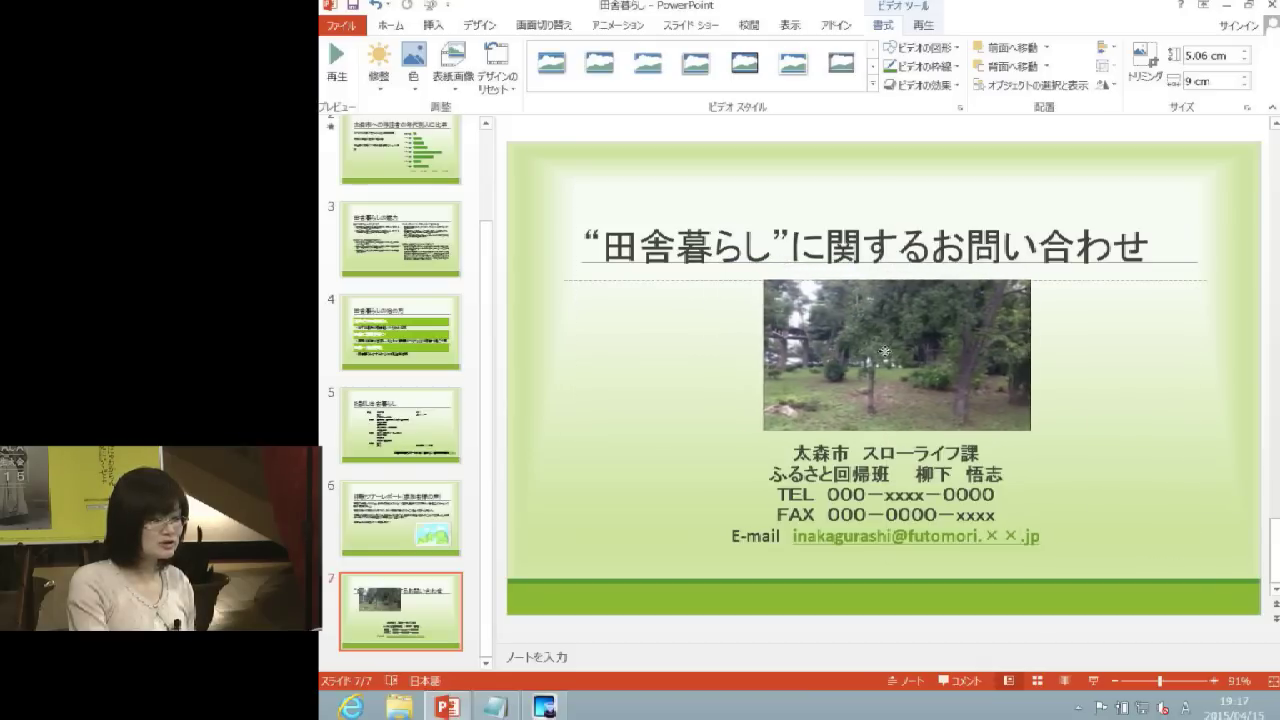
pyautogui.moveTo(877, 351); pyautogui.dragTo(875, 351)
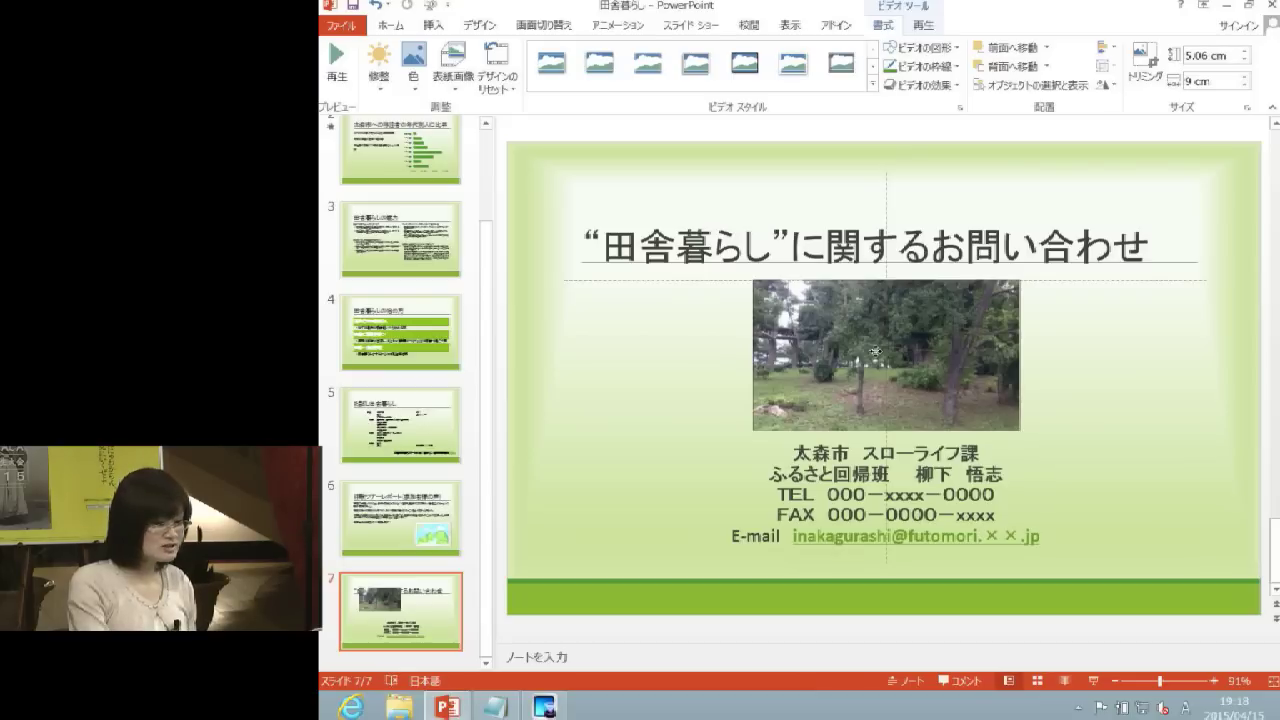
pyautogui.moveTo(875, 351); pyautogui.dragTo(875, 351)
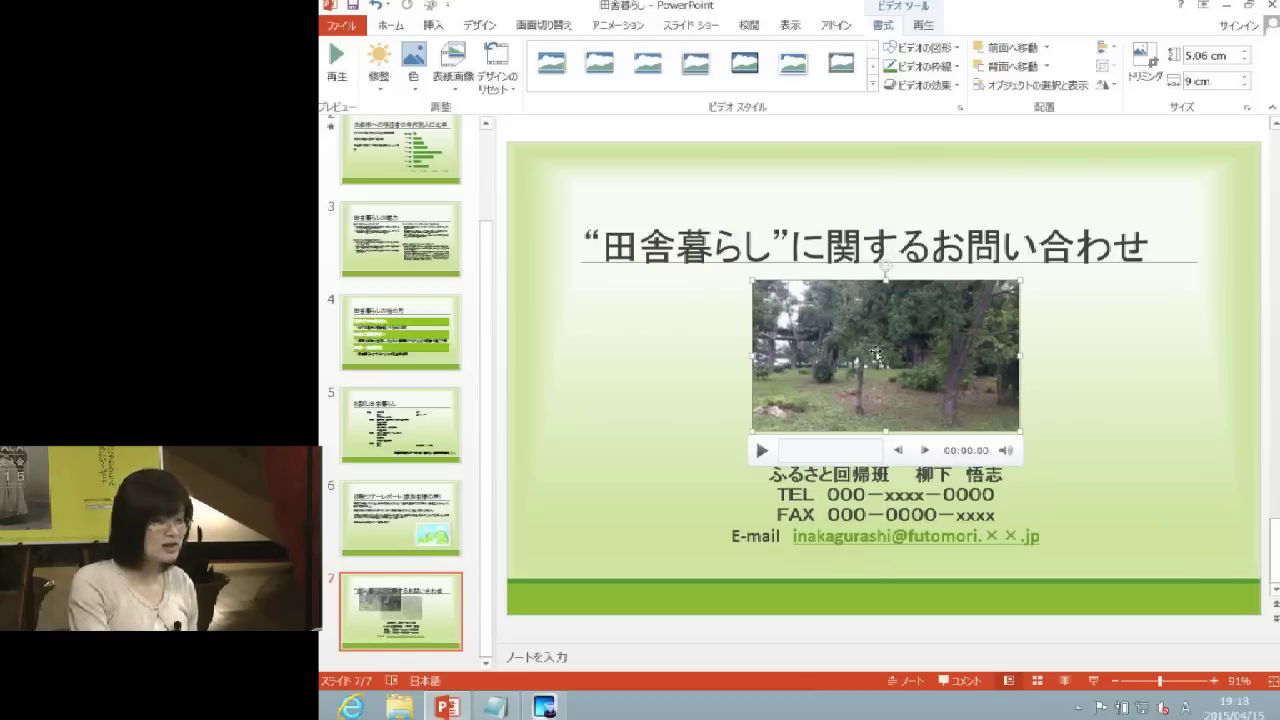
pyautogui.click(1097, 377)
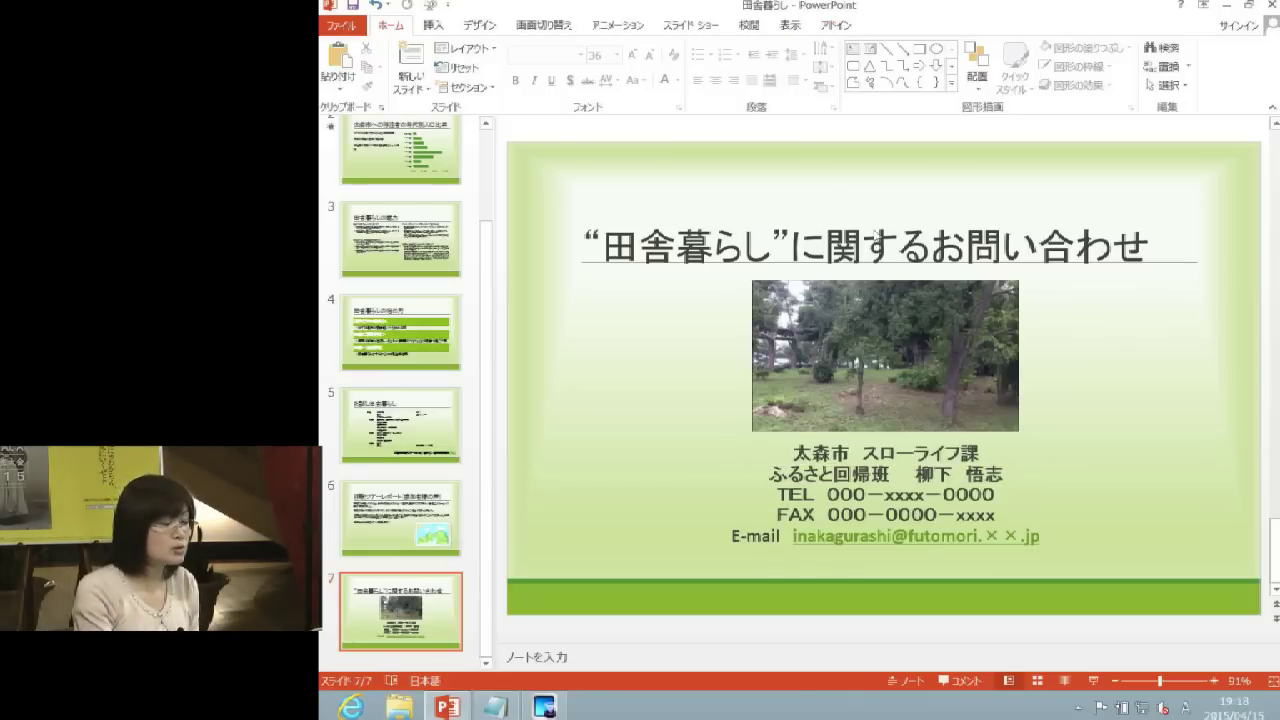
pyautogui.click(895, 306)
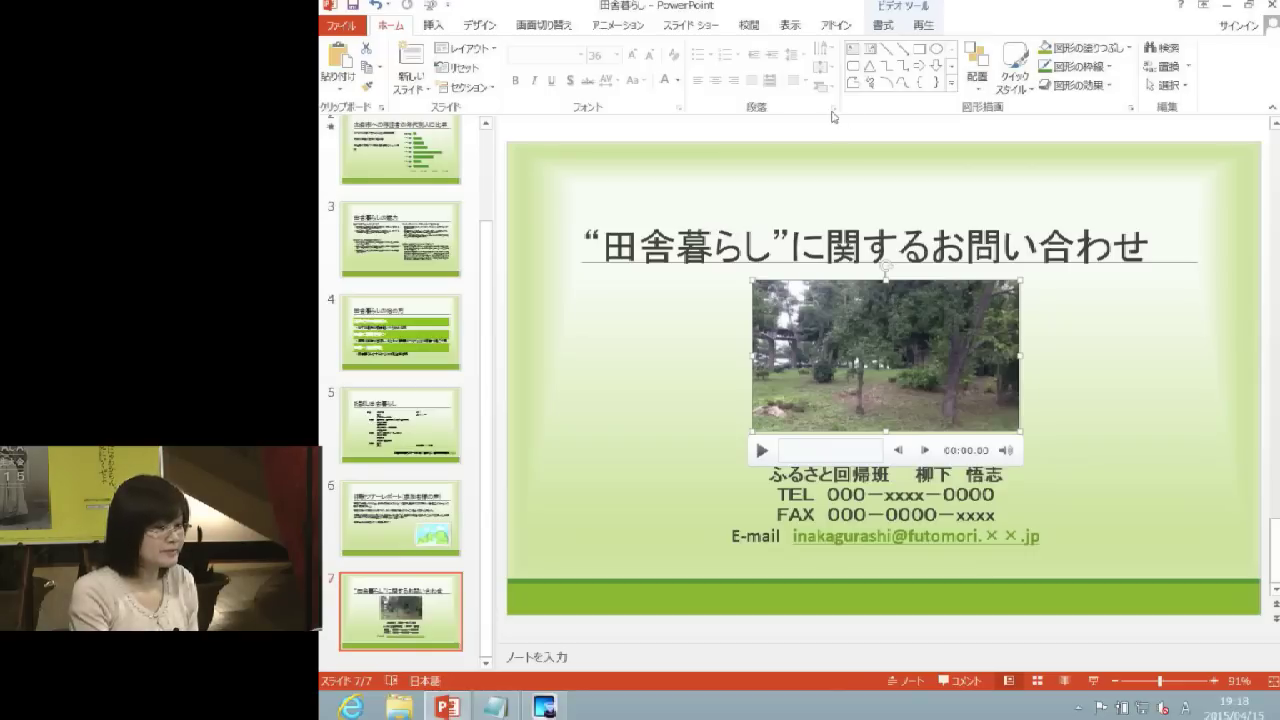
pyautogui.click(925, 27)
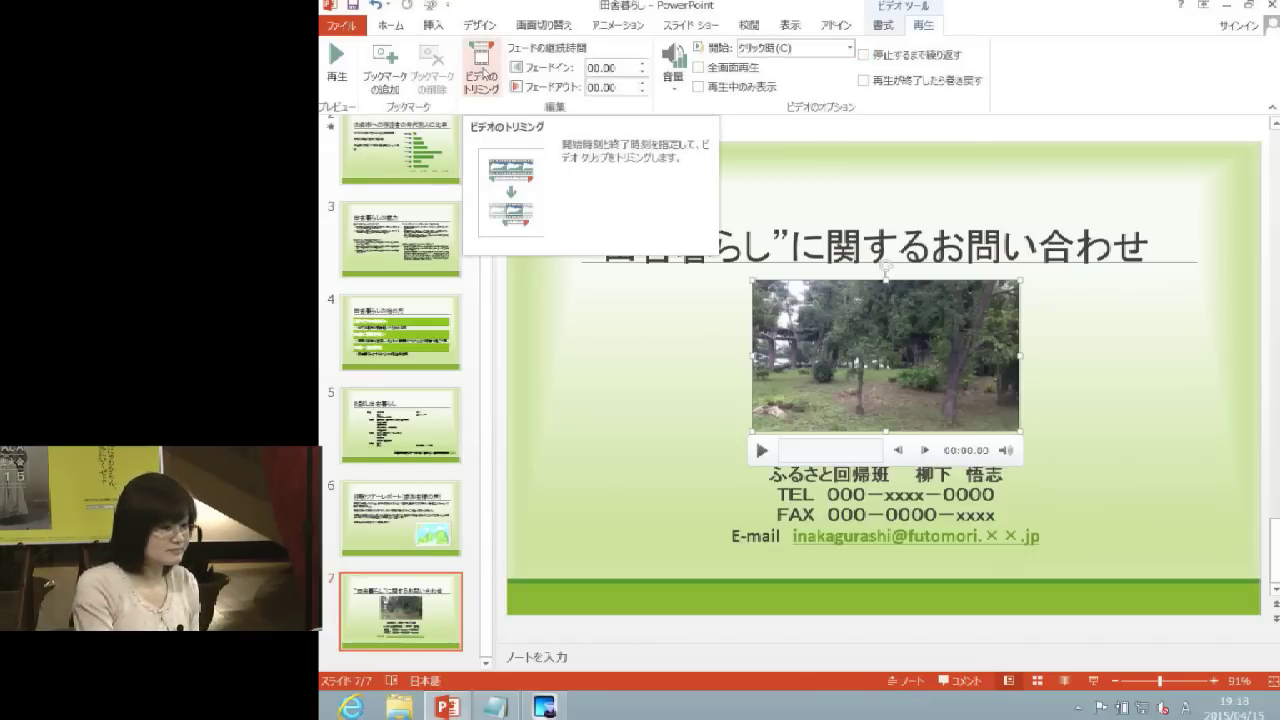
# Trim the park video to start at 5 seconds and end at 20 seconds
pyautogui.click(483, 75)
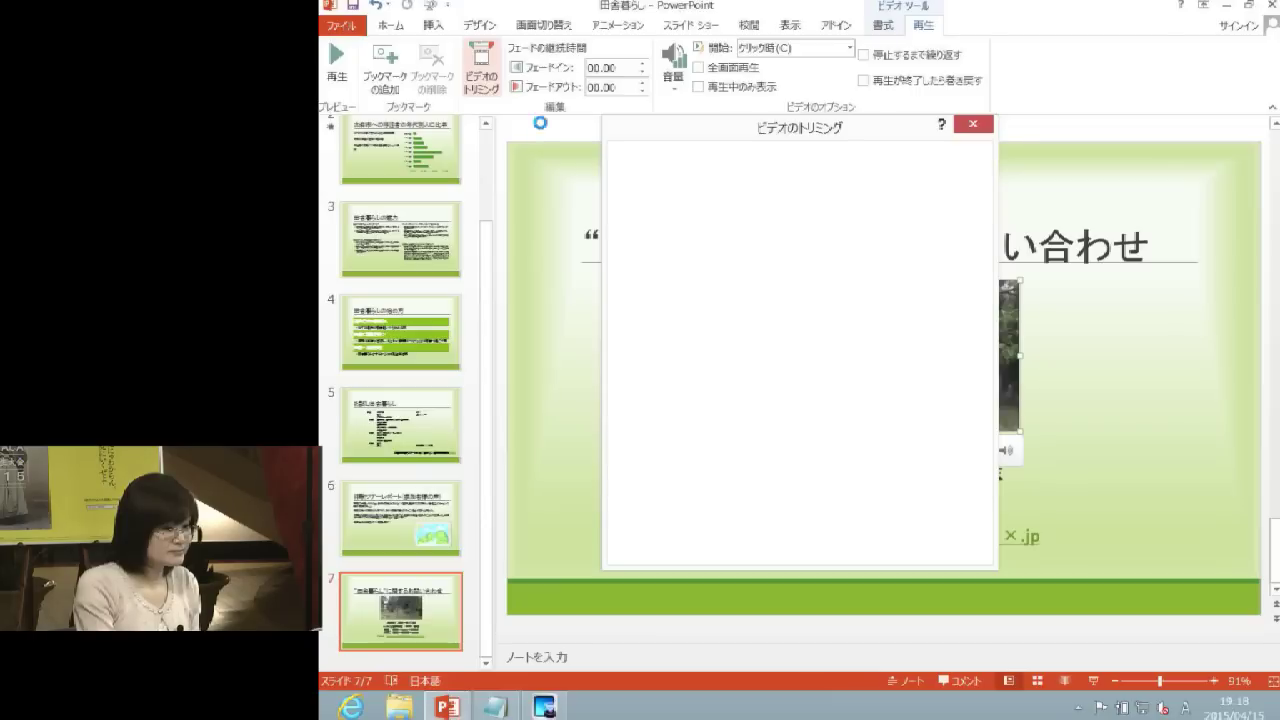
pyautogui.moveTo(738, 133); pyautogui.dragTo(737, 66)
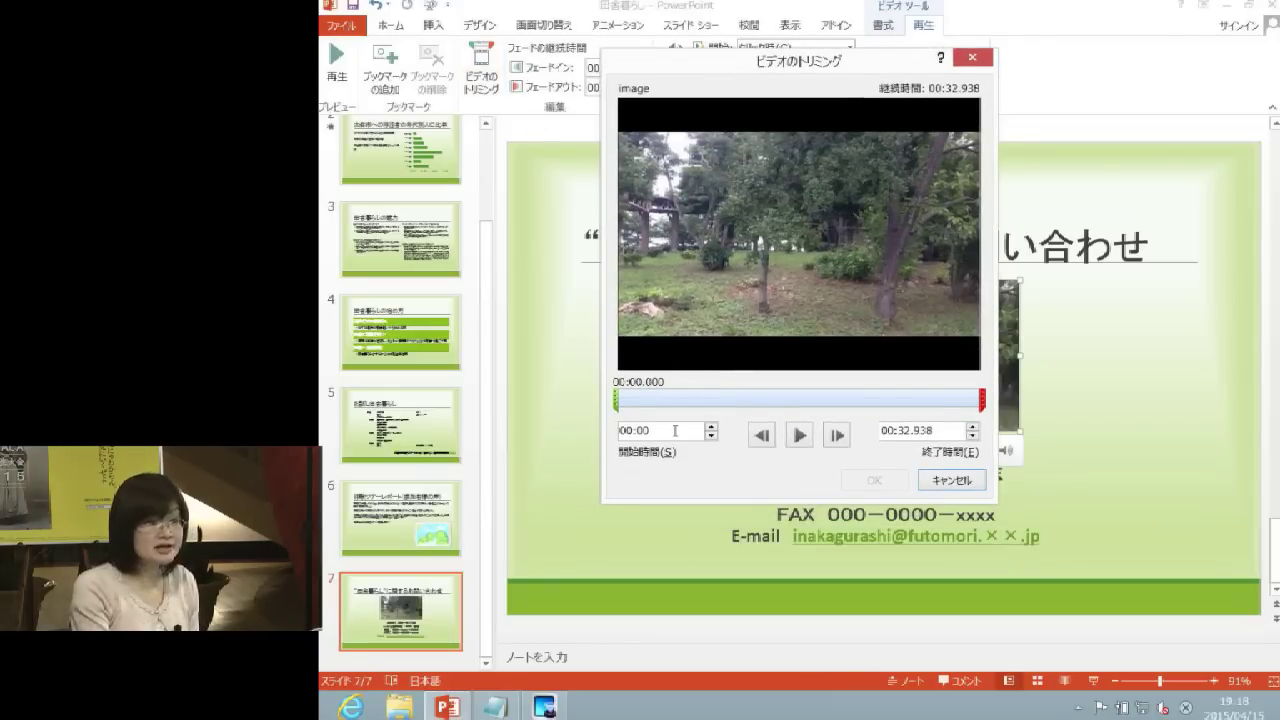
pyautogui.moveTo(675, 430); pyautogui.dragTo(553, 437)
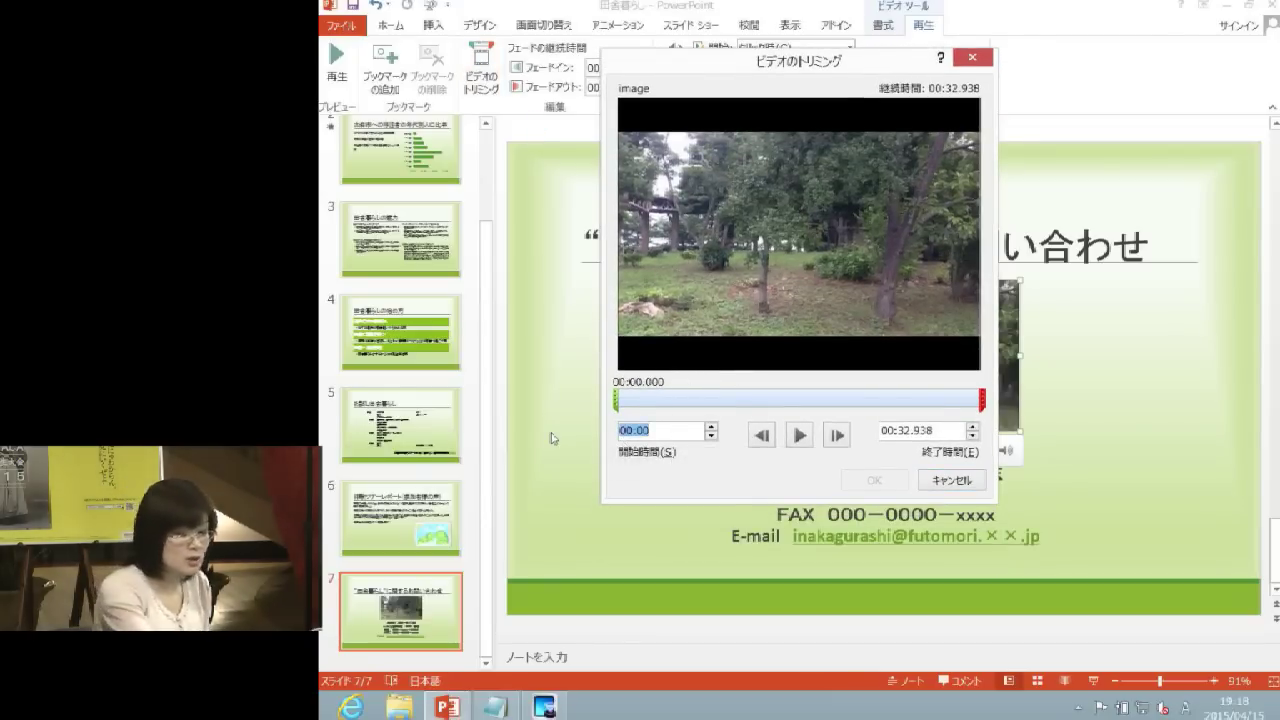
pyautogui.write('5')
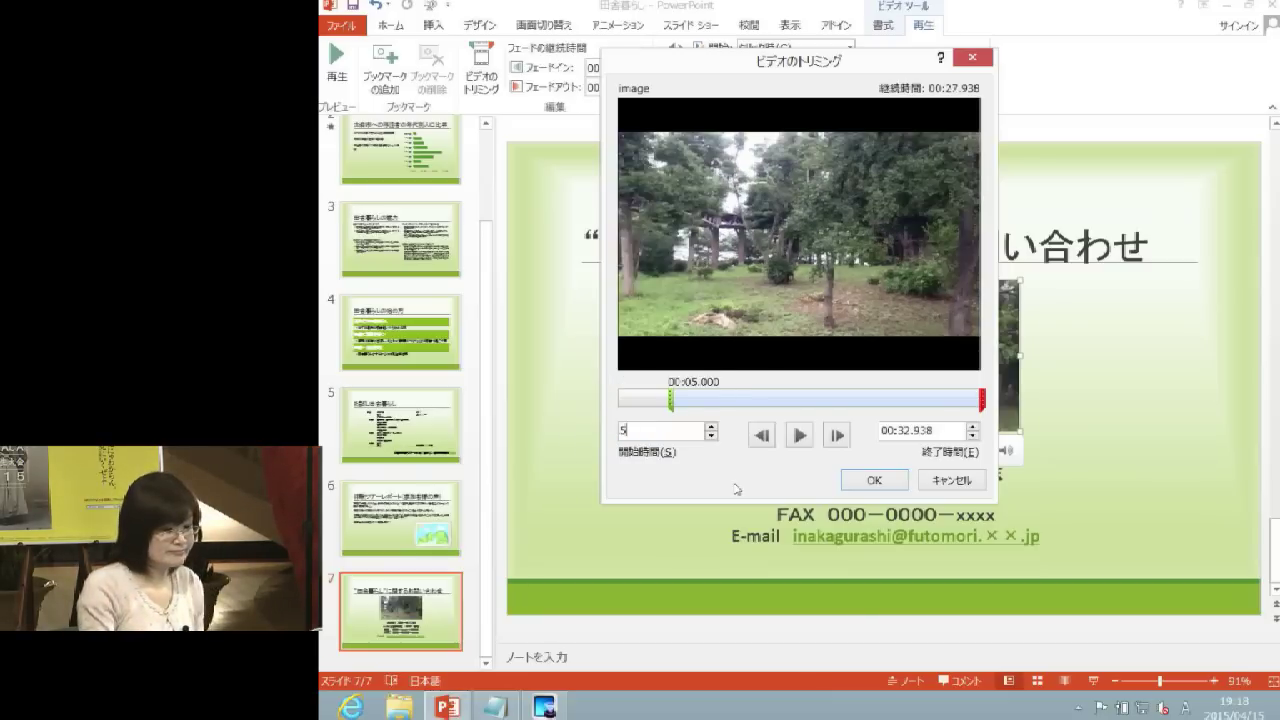
pyautogui.moveTo(944, 432); pyautogui.dragTo(850, 428)
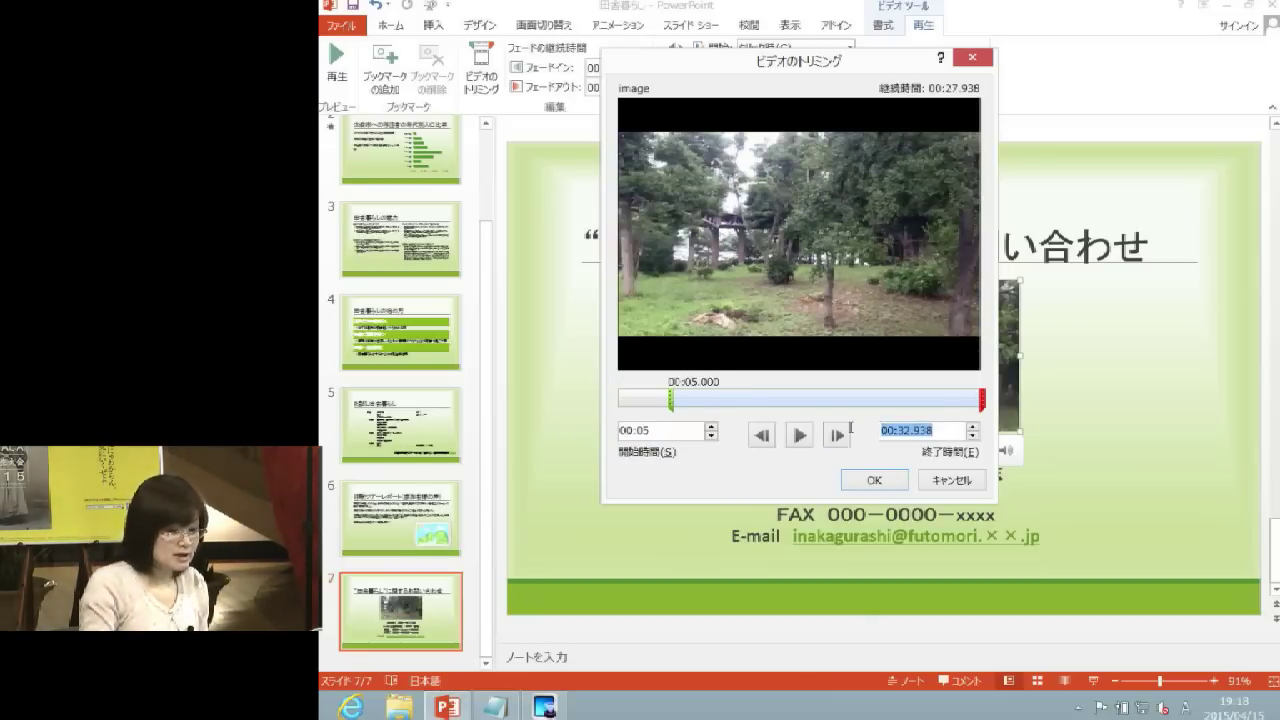
pyautogui.write('20')
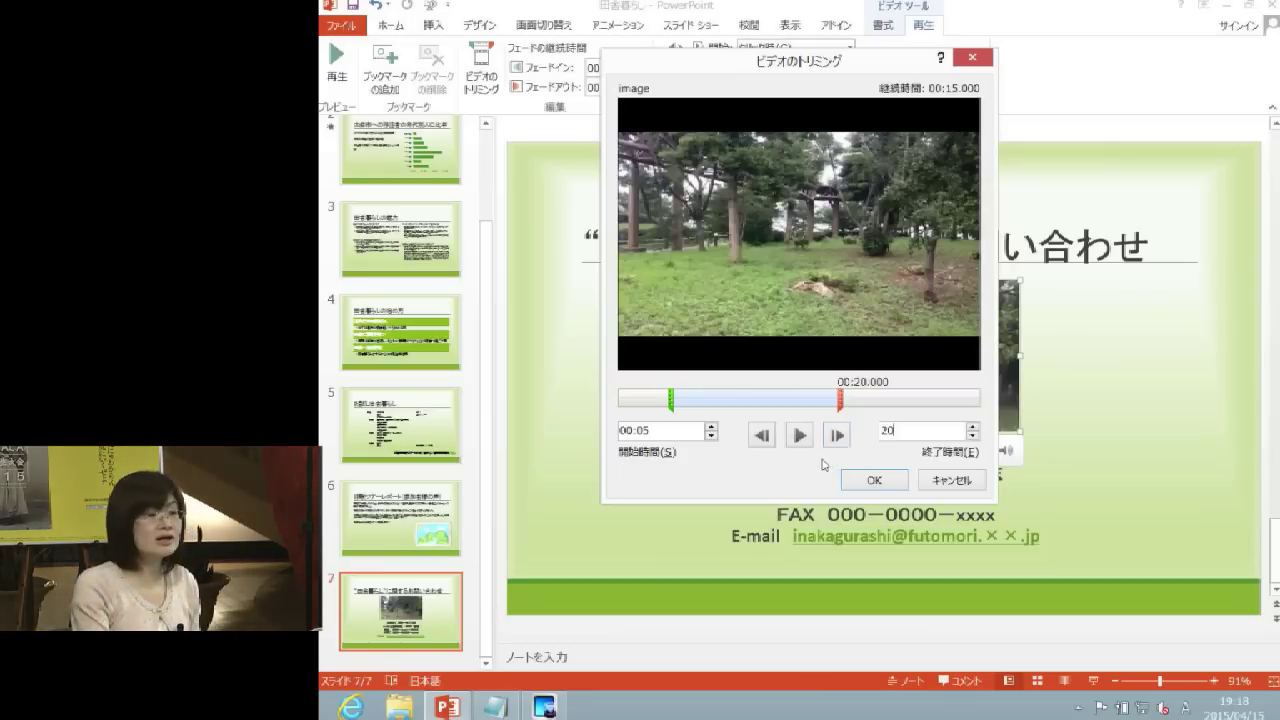
pyautogui.click(874, 481)
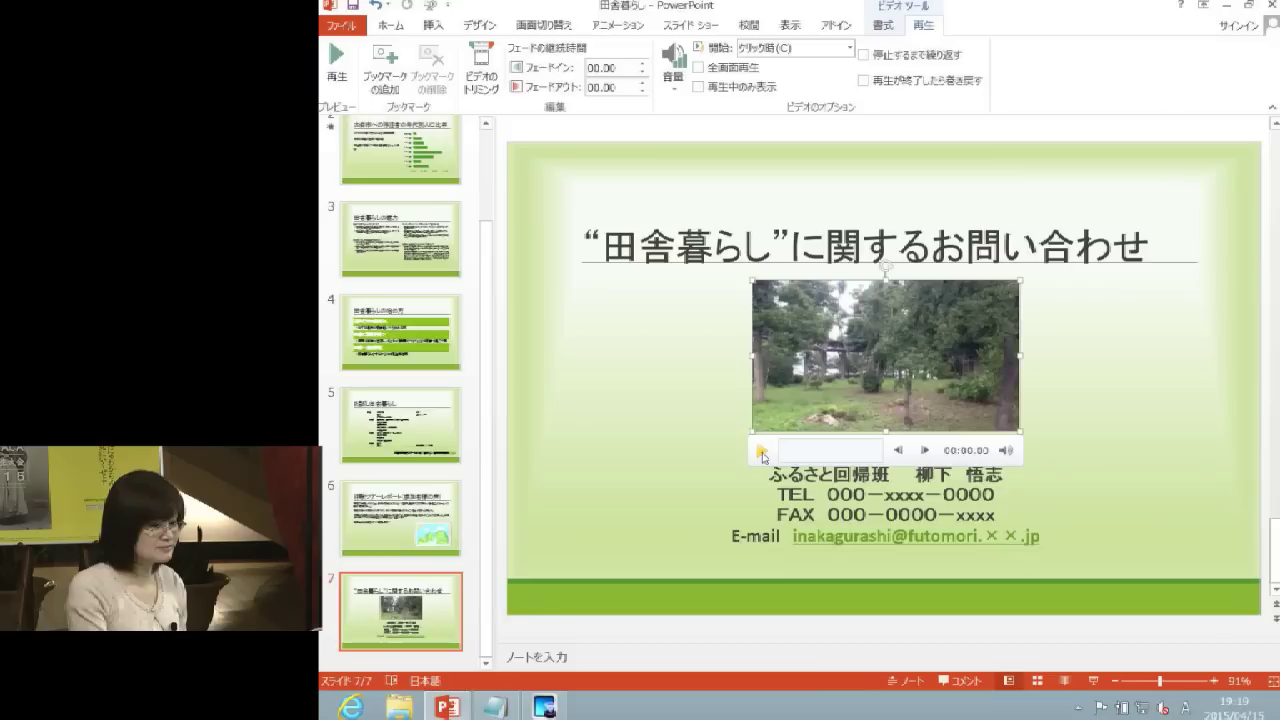
# Play the trimmed park video and set its volume to 小 (Low)
pyautogui.click(761, 451)
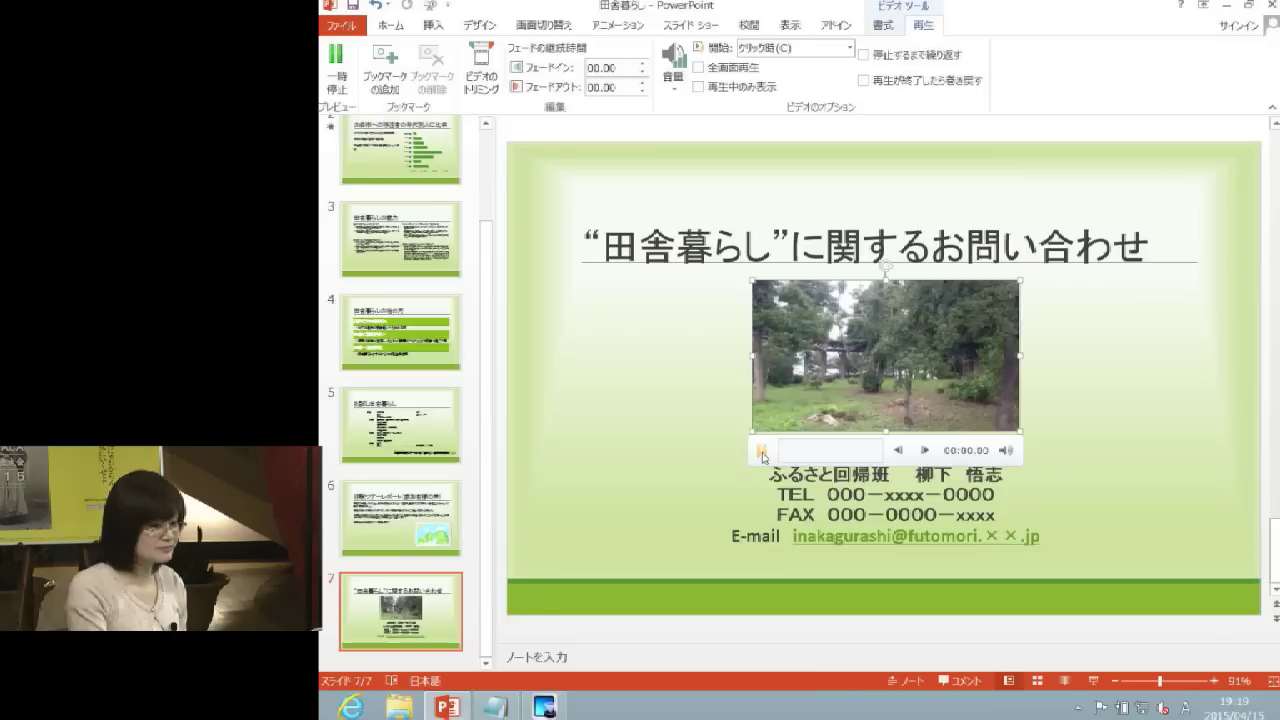
pyautogui.click(680, 378)
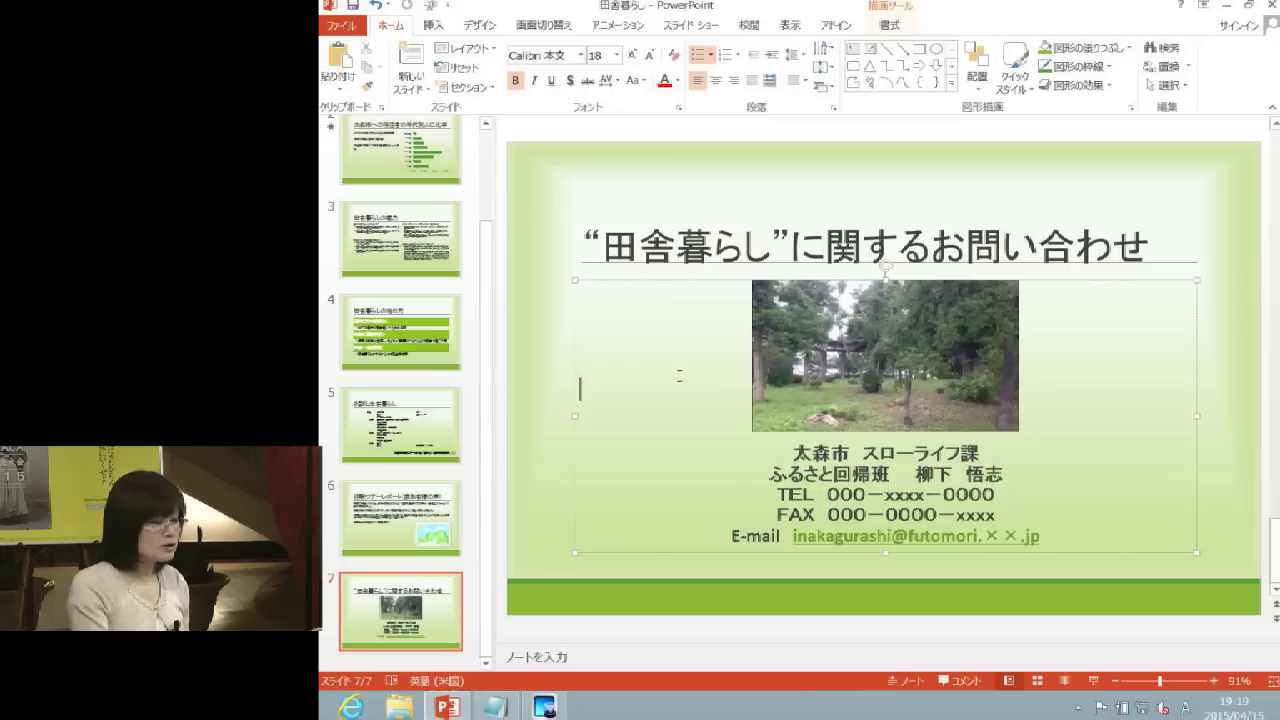
pyautogui.click(889, 320)
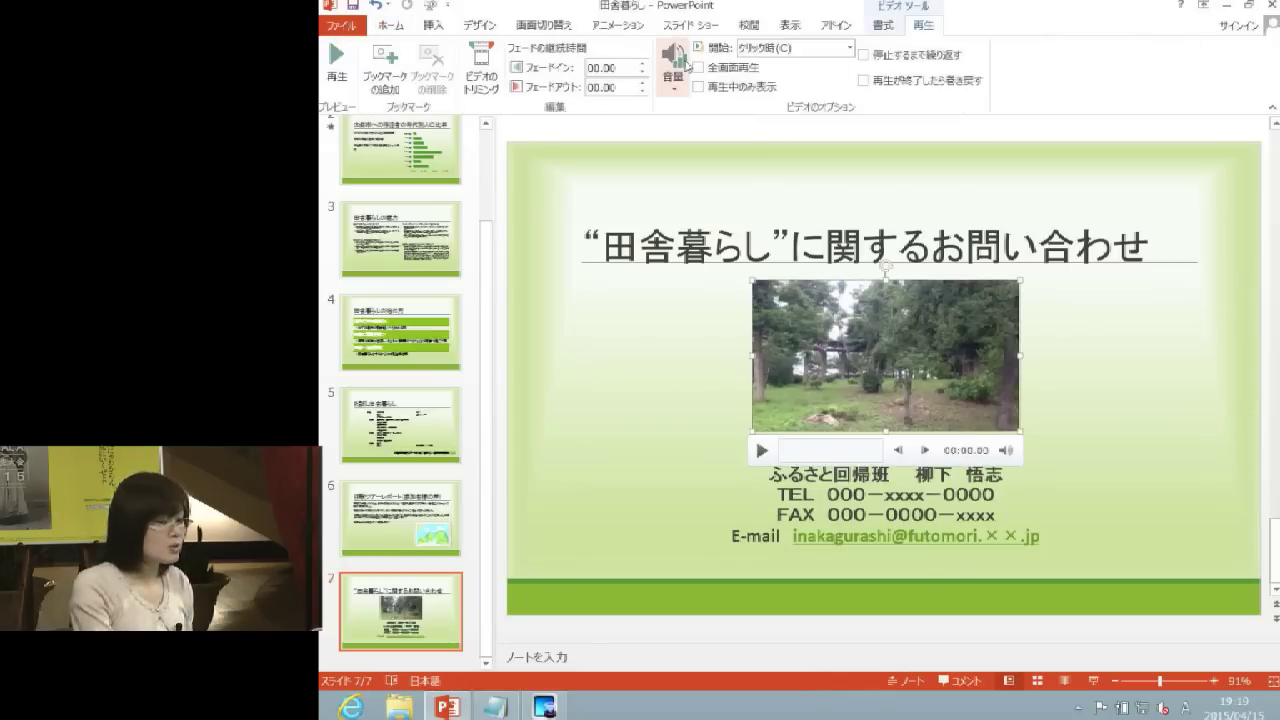
pyautogui.click(686, 66)
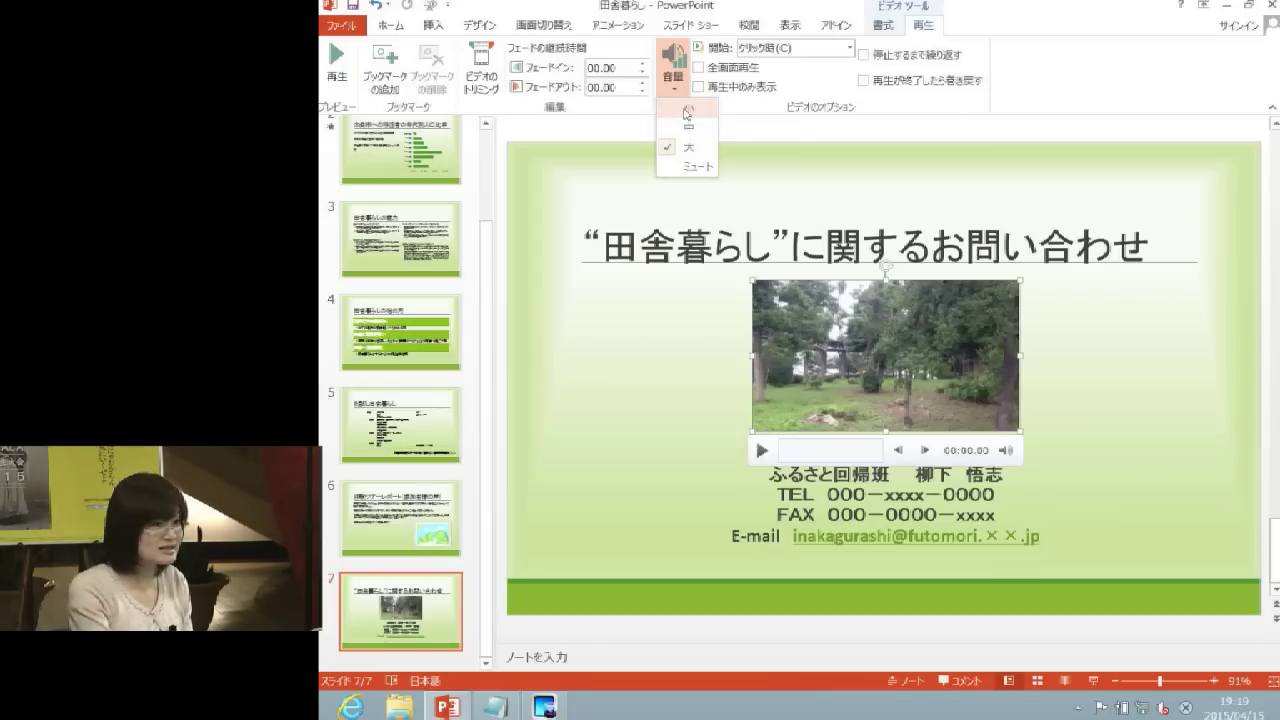
pyautogui.click(686, 112)
pyautogui.click(656, 319)
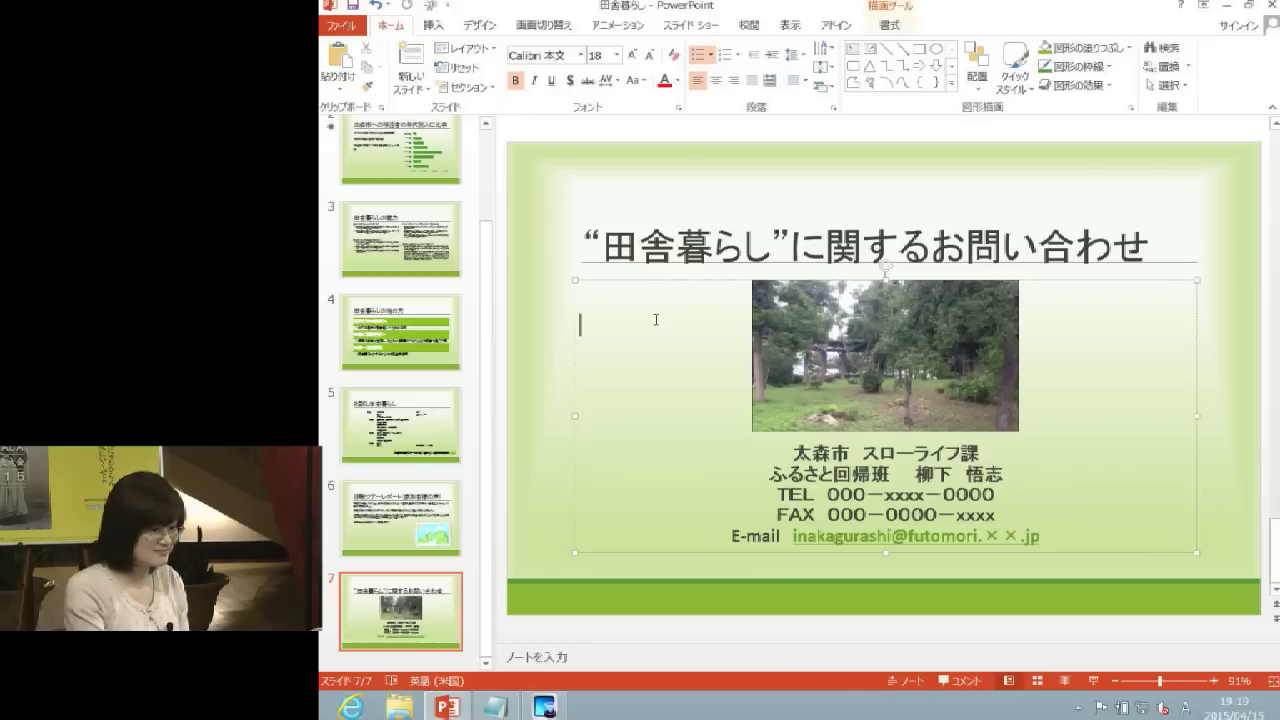
pyautogui.click(857, 193)
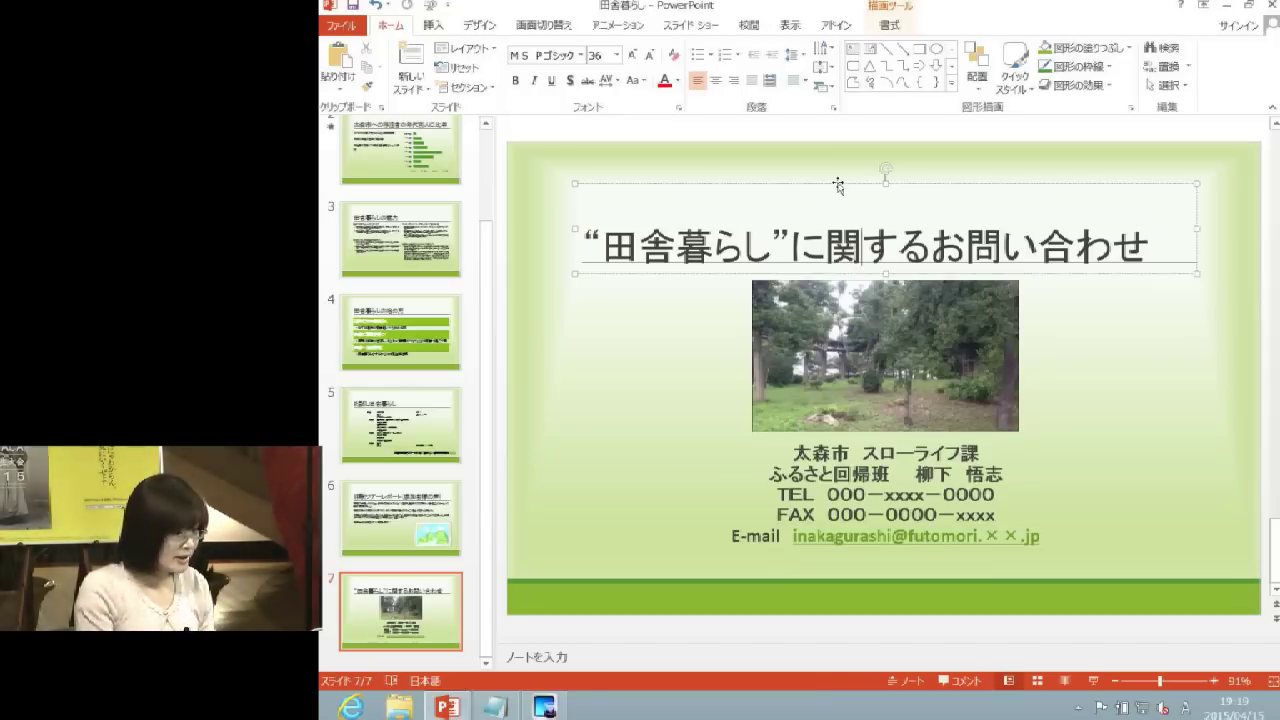
pyautogui.click(656, 342)
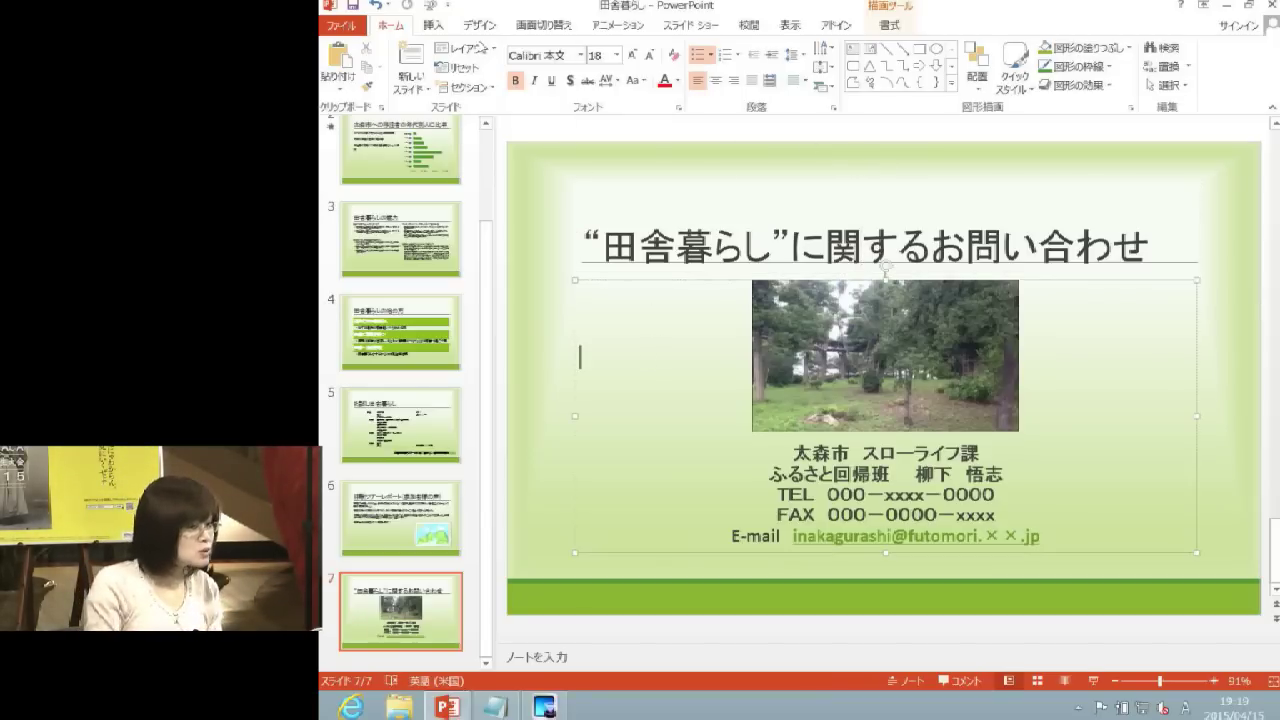
pyautogui.click(434, 27)
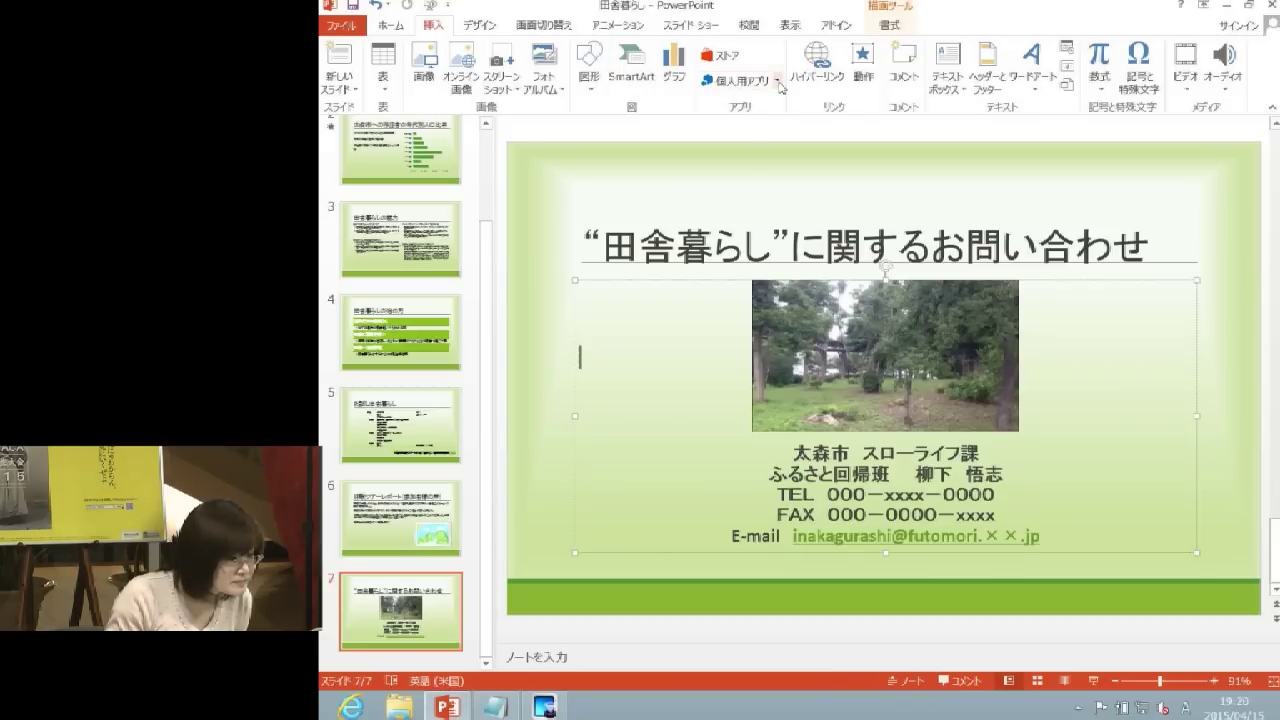
# Turn on slide numbers, hidden on the title slide, and apply them to all slides
pyautogui.click(778, 81)
pyautogui.click(780, 86)
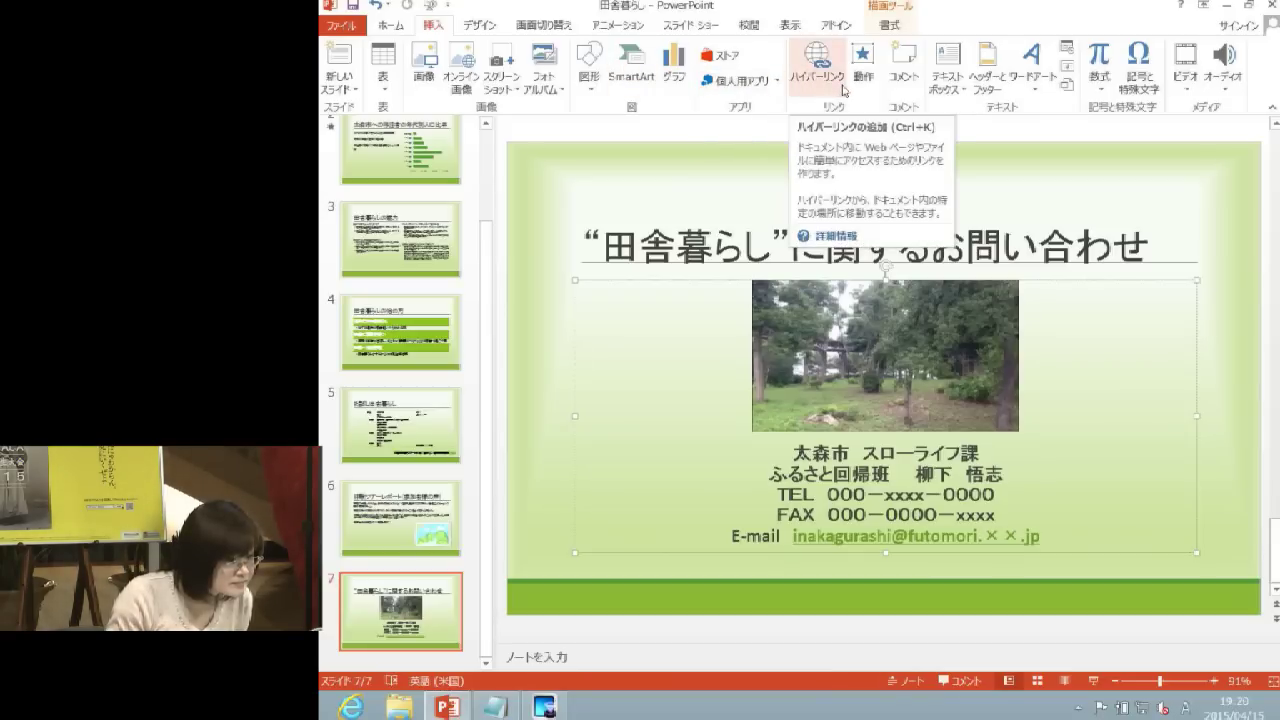
pyautogui.click(986, 90)
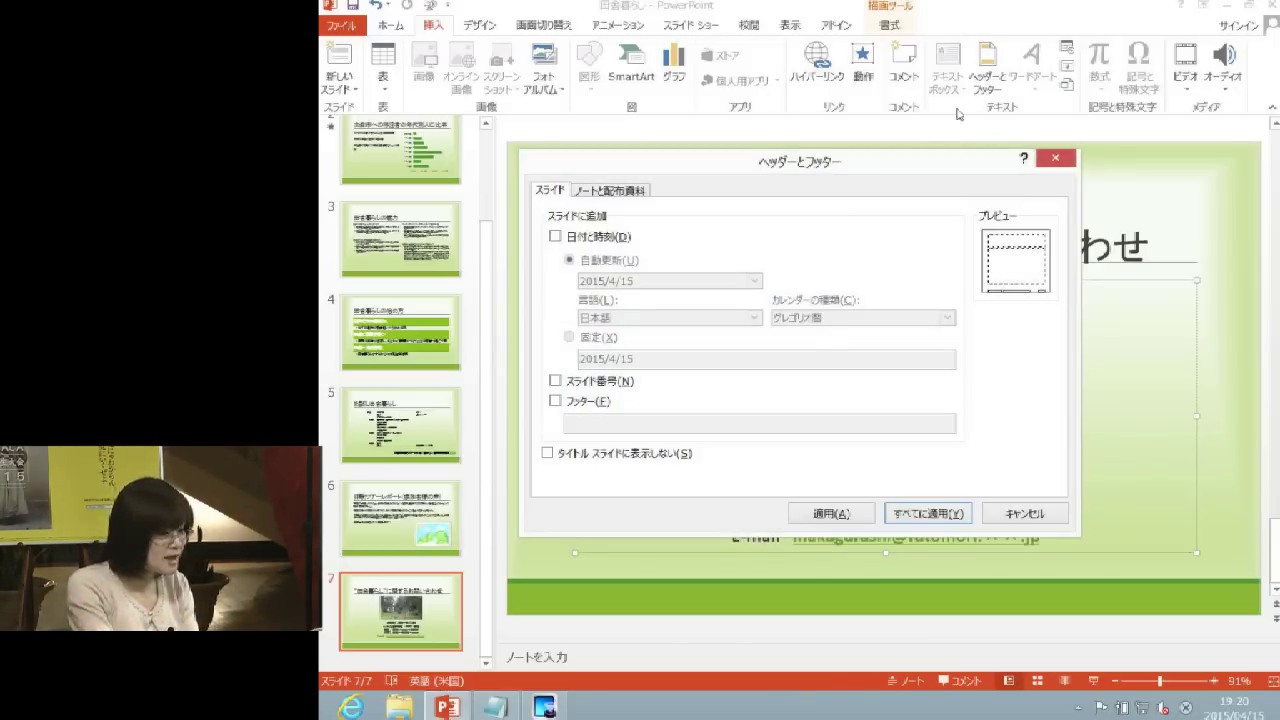
pyautogui.moveTo(811, 166); pyautogui.dragTo(823, 78)
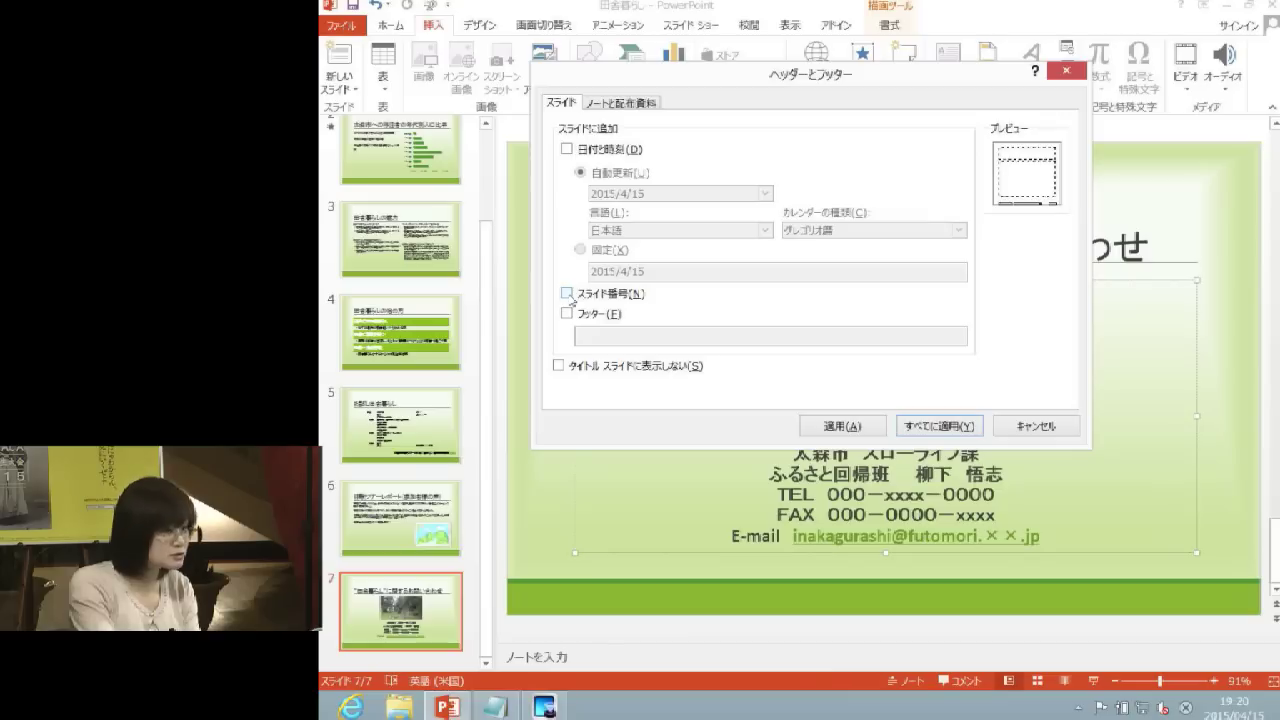
pyautogui.click(572, 300)
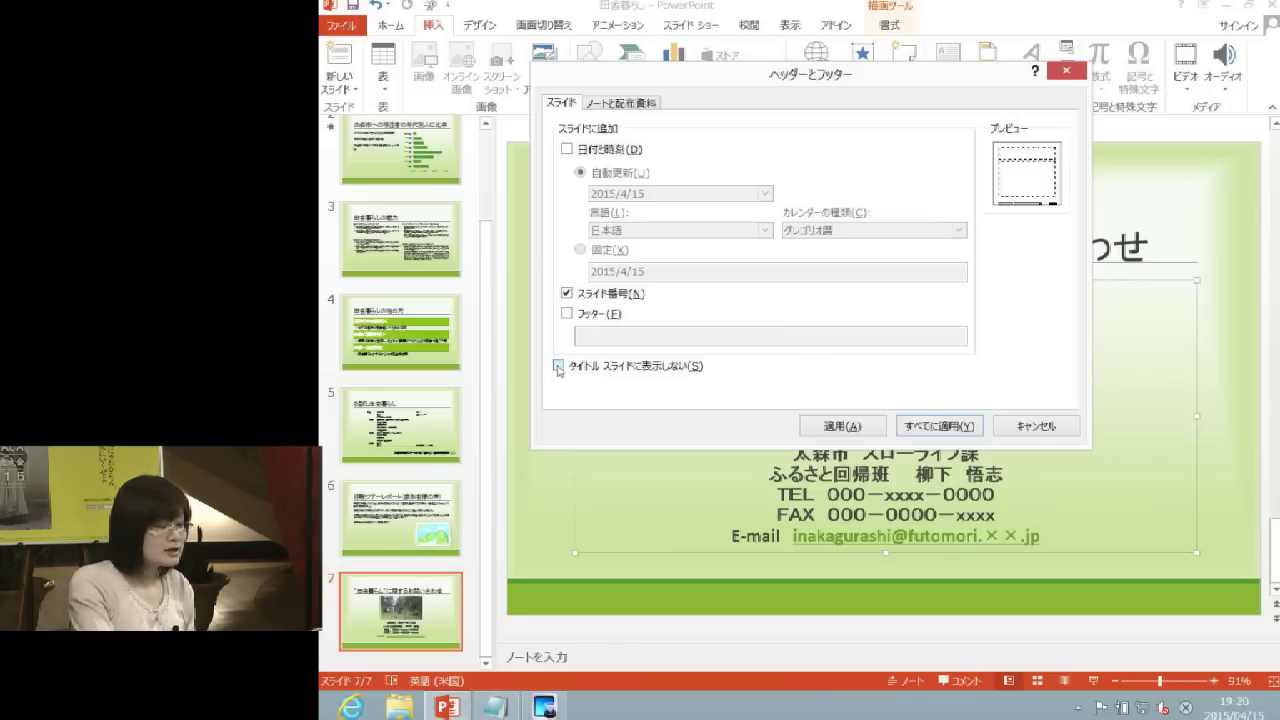
pyautogui.click(558, 367)
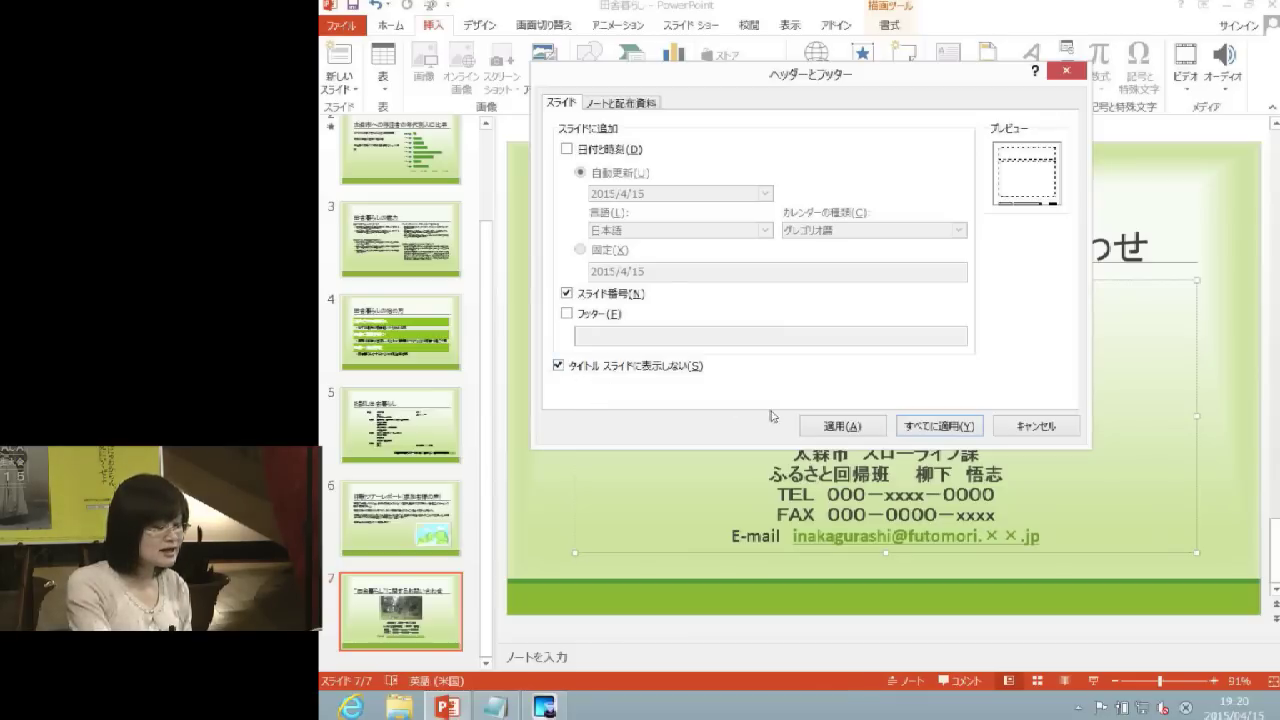
pyautogui.click(957, 428)
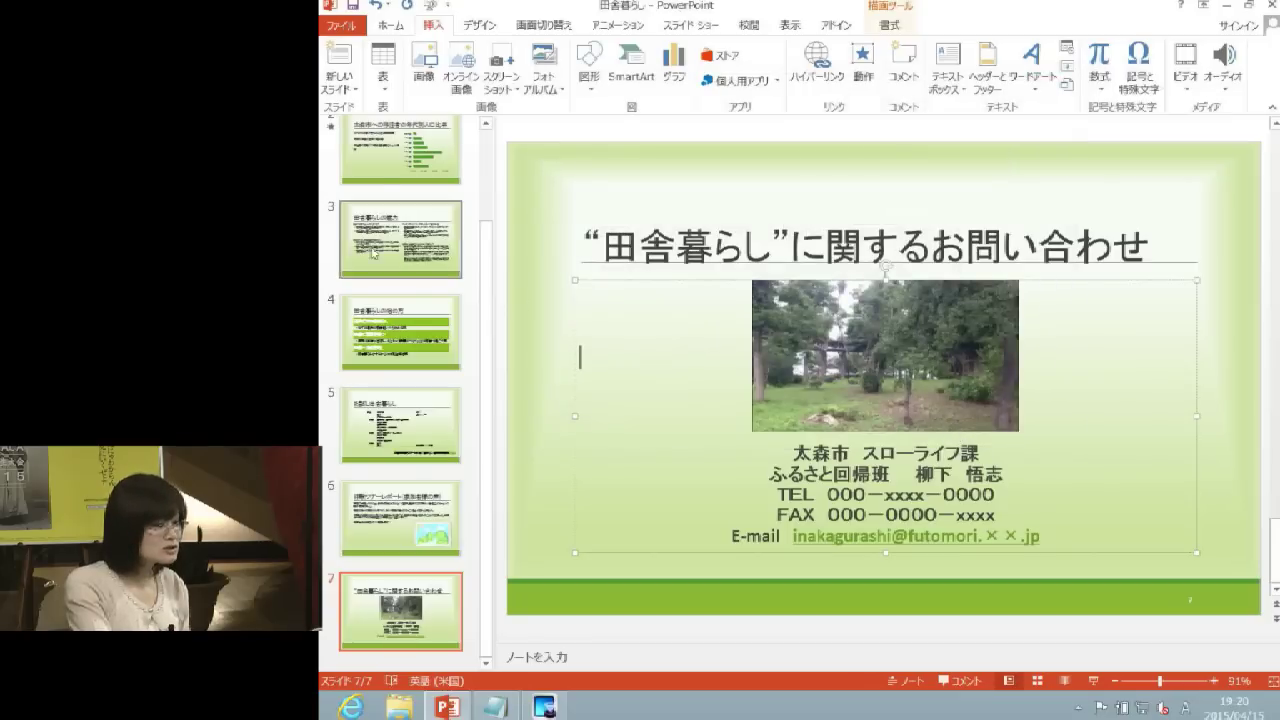
# Check the slide numbers on slides 1–5, return to chart slide 2, and open View
pyautogui.scroll(2, 402, 202)
pyautogui.click(403, 200)
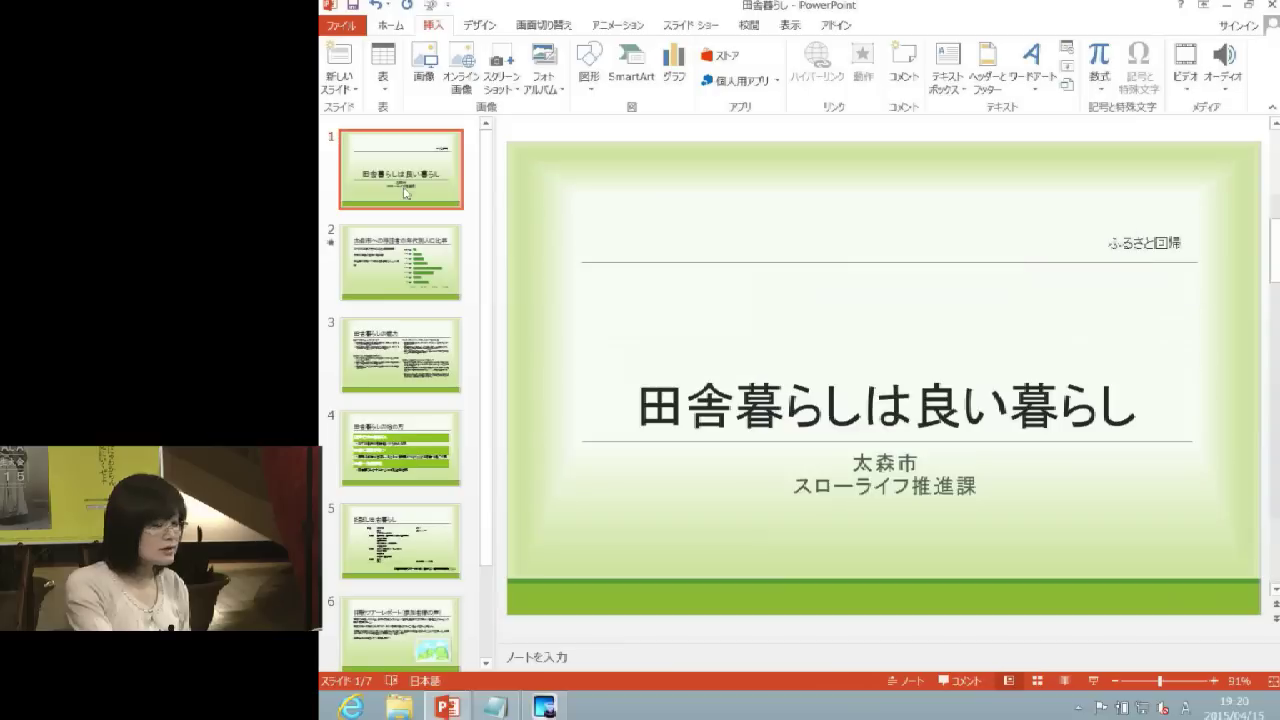
pyautogui.click(407, 268)
pyautogui.click(433, 378)
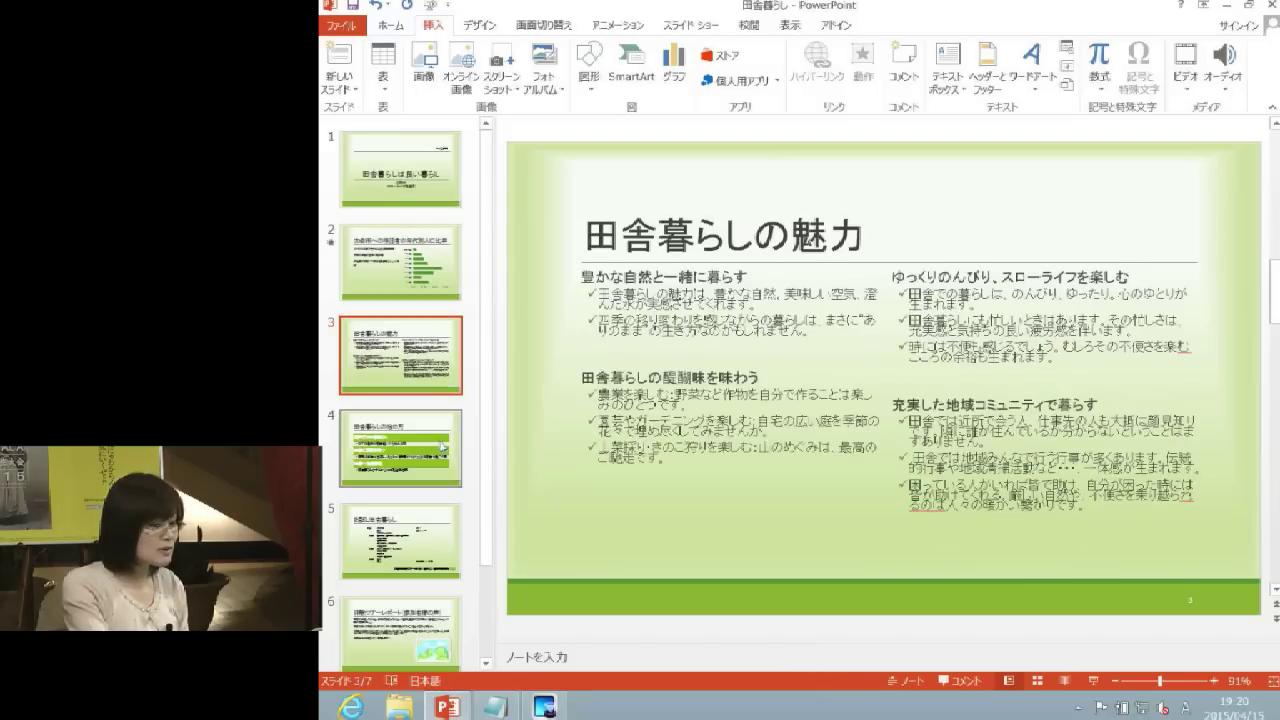
pyautogui.click(436, 461)
pyautogui.click(429, 545)
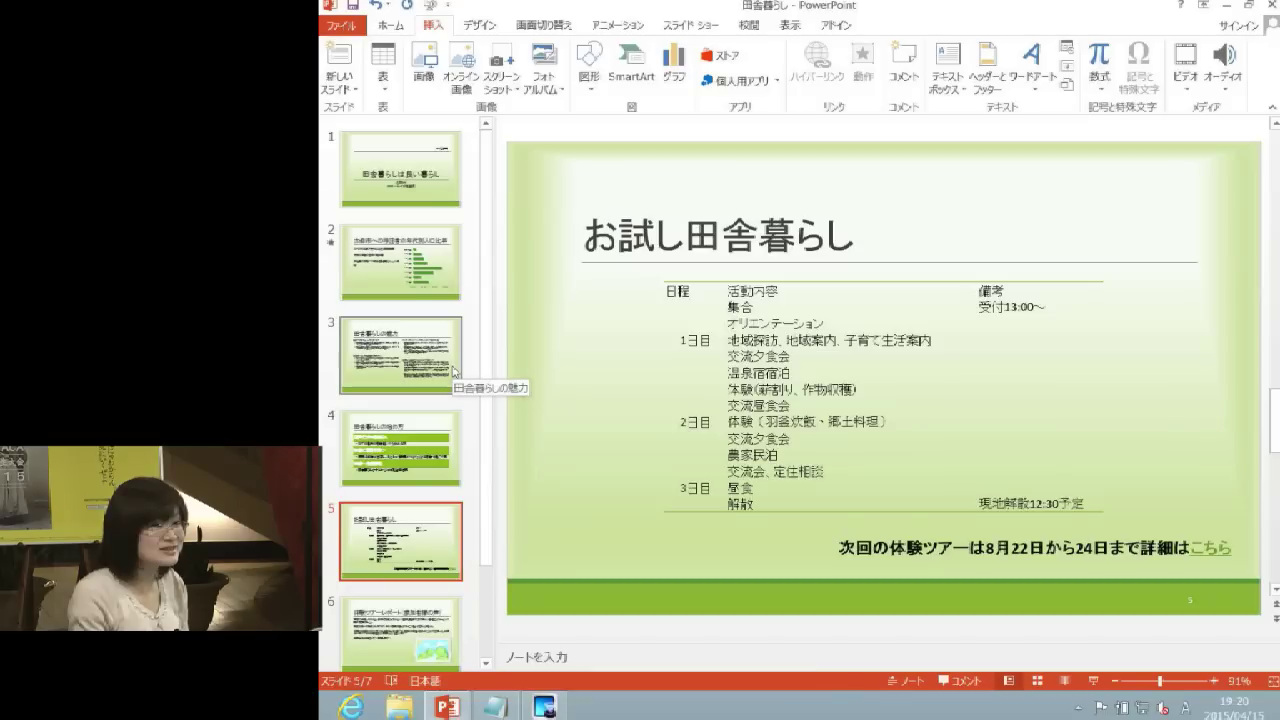
pyautogui.click(446, 260)
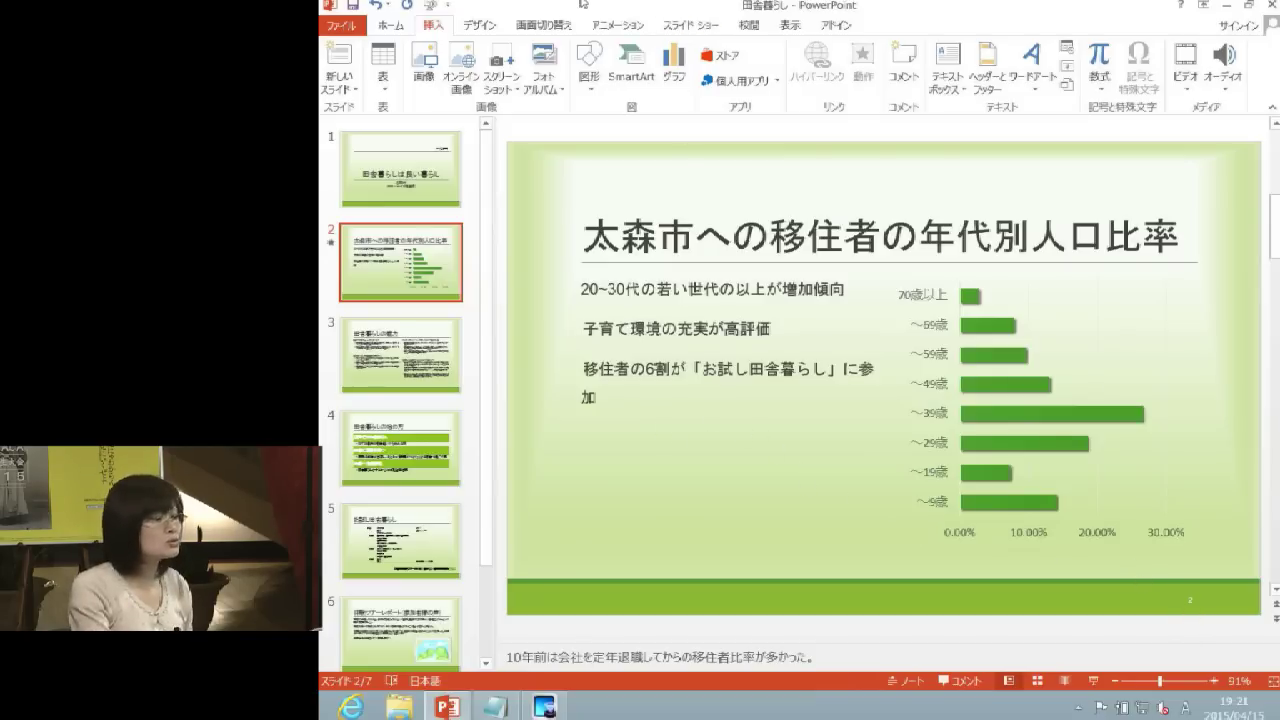
pyautogui.click(792, 28)
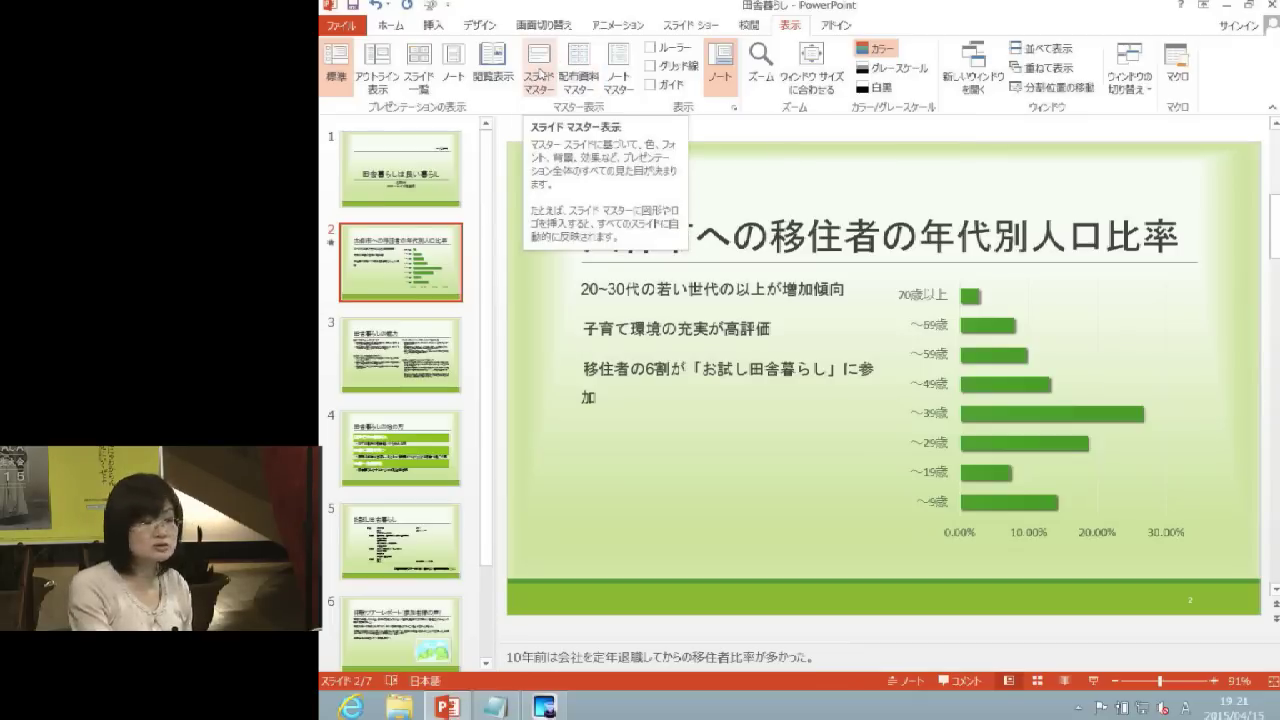
# On the top slide master, enlarge the page-number placeholder text by two font-size steps
pyautogui.click(540, 75)
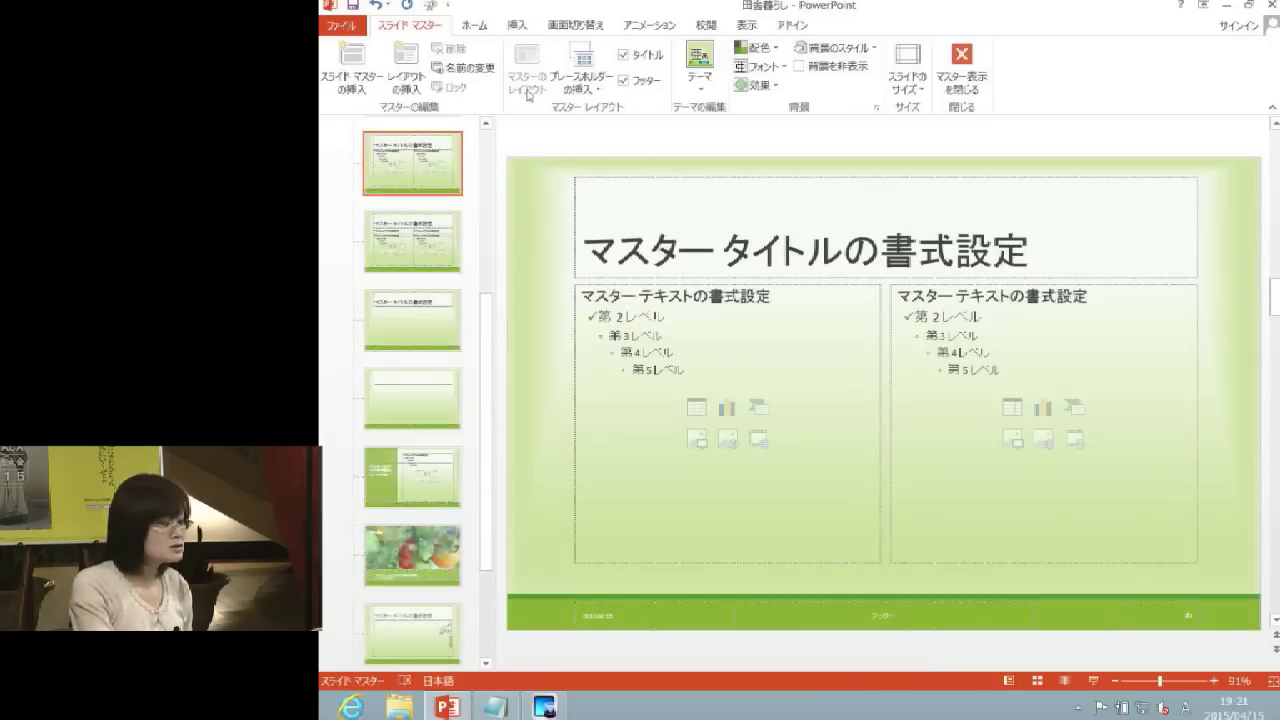
pyautogui.scroll(5, 423, 165)
pyautogui.click(445, 176)
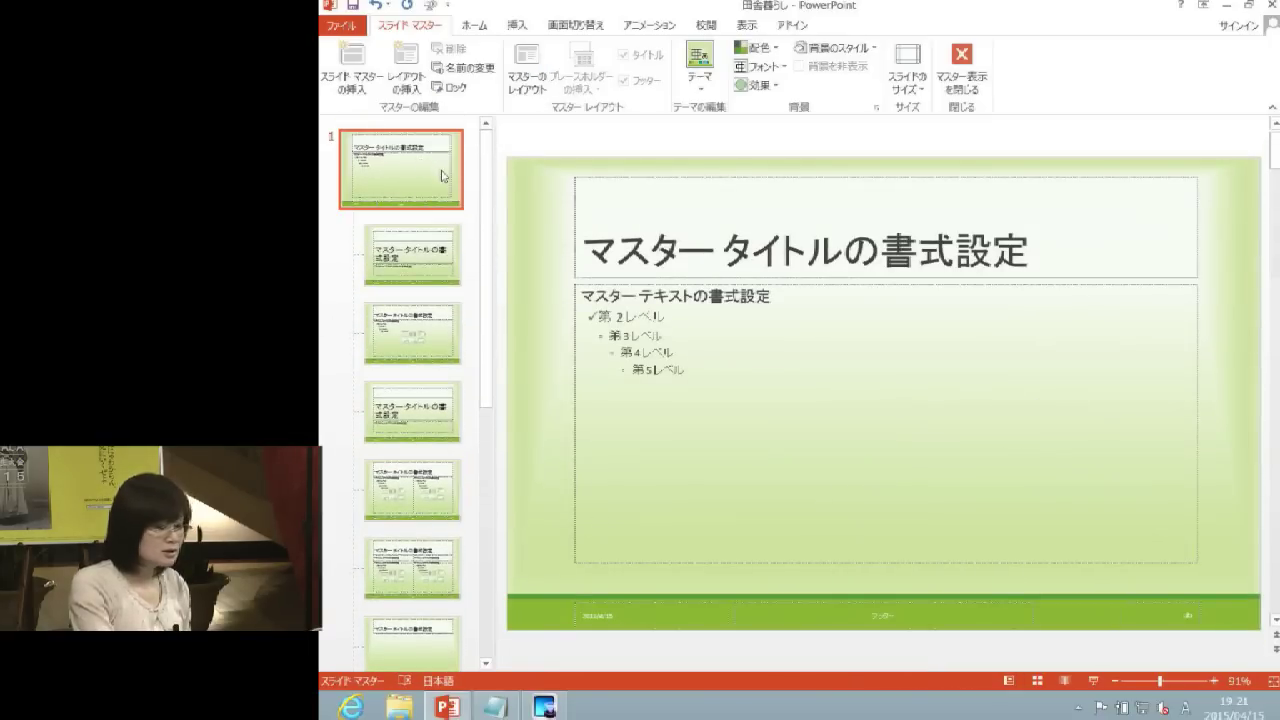
pyautogui.click(1187, 616)
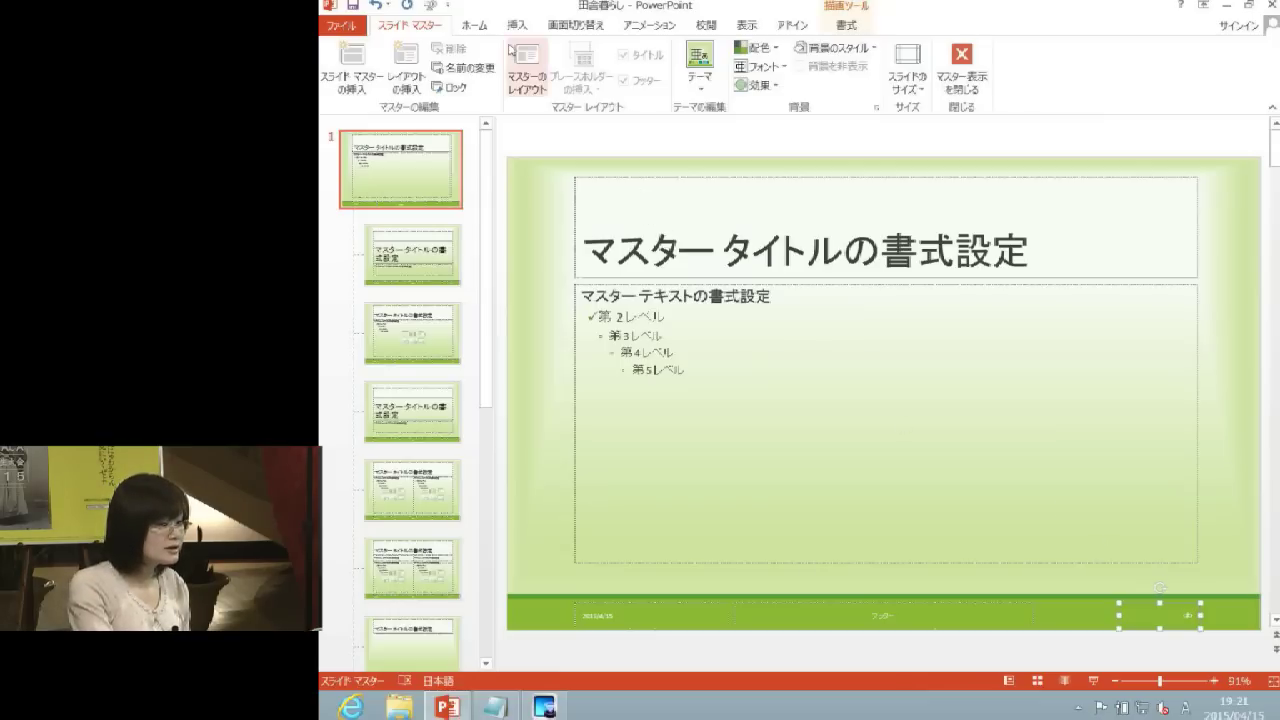
pyautogui.click(480, 26)
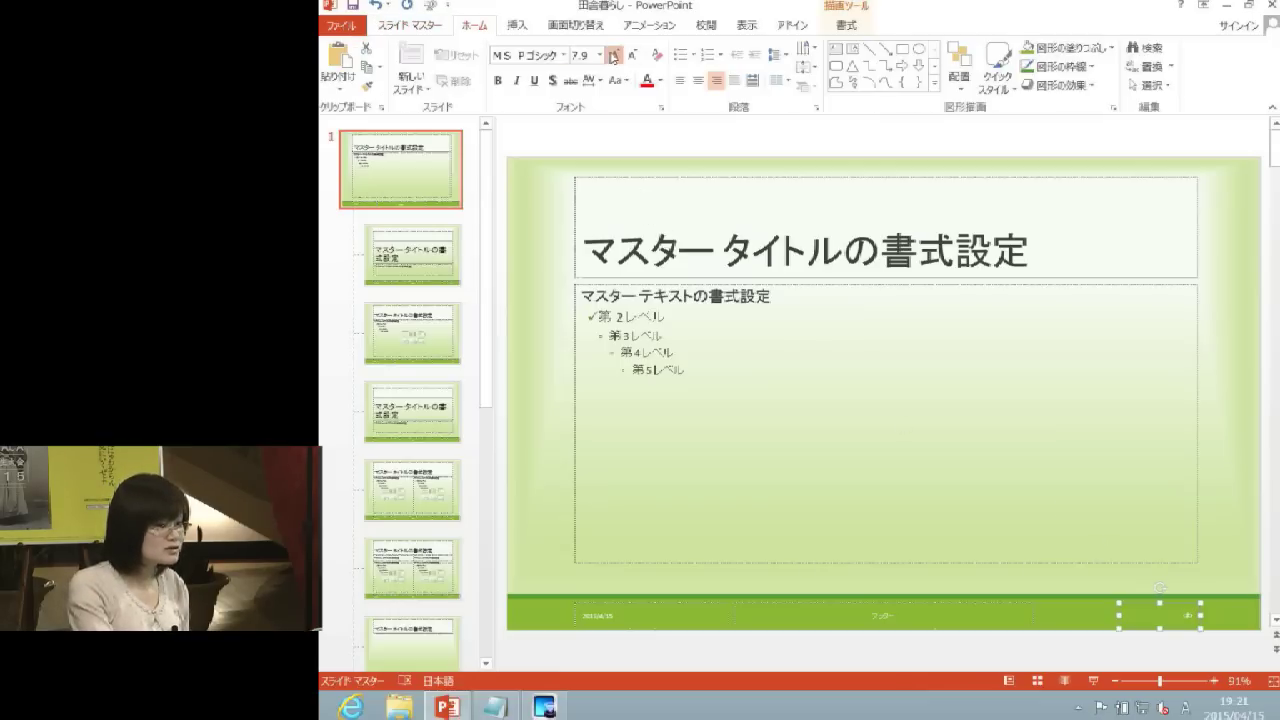
pyautogui.click(613, 57)
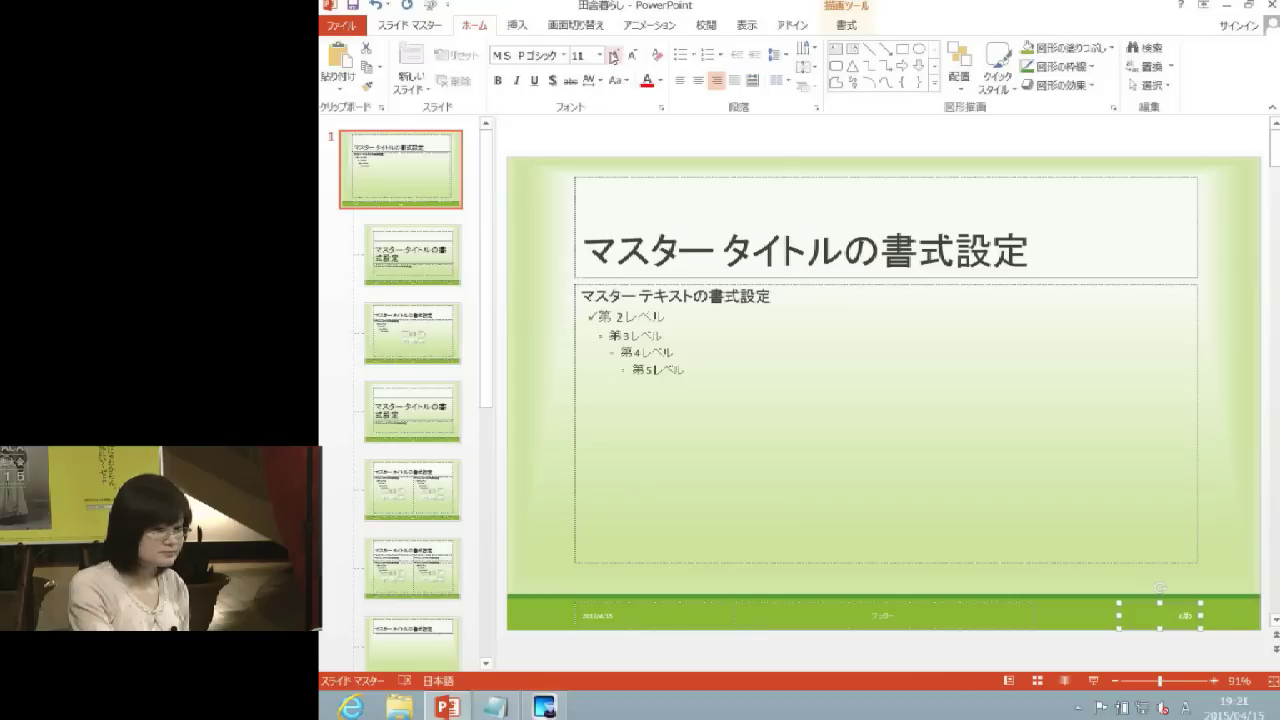
pyautogui.click(613, 57)
pyautogui.click(613, 57)
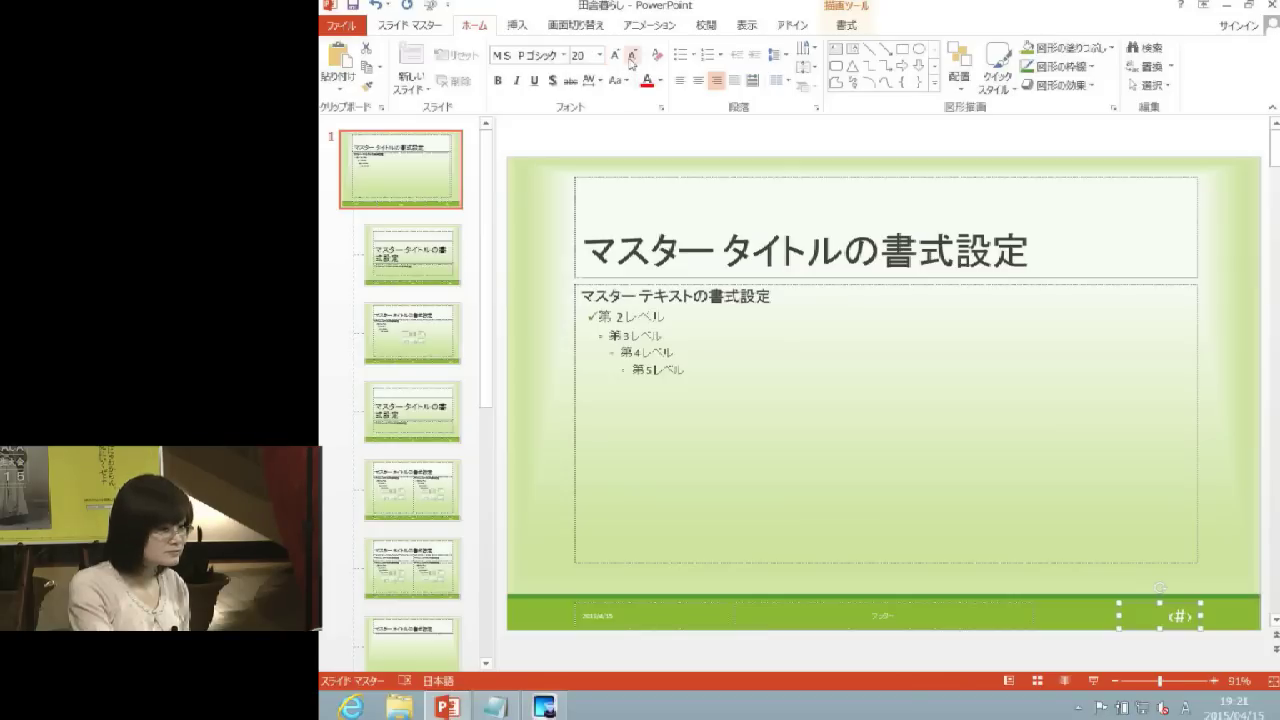
pyautogui.click(630, 56)
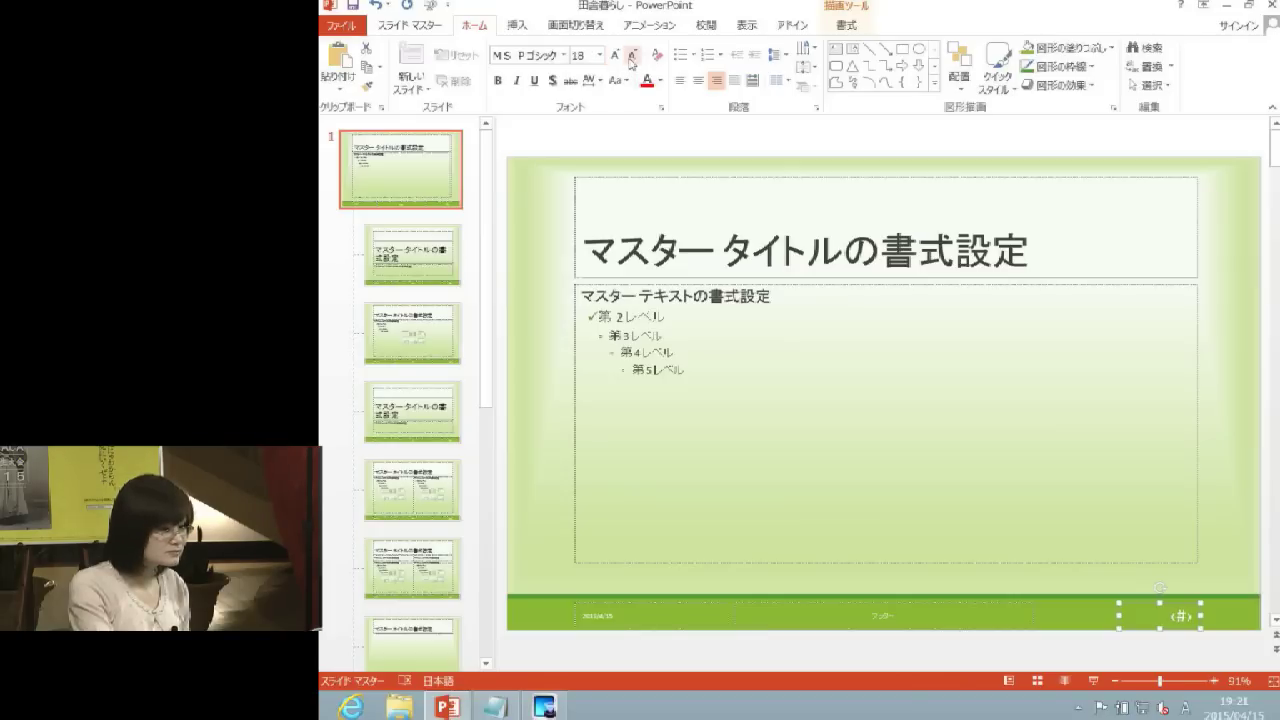
pyautogui.click(559, 228)
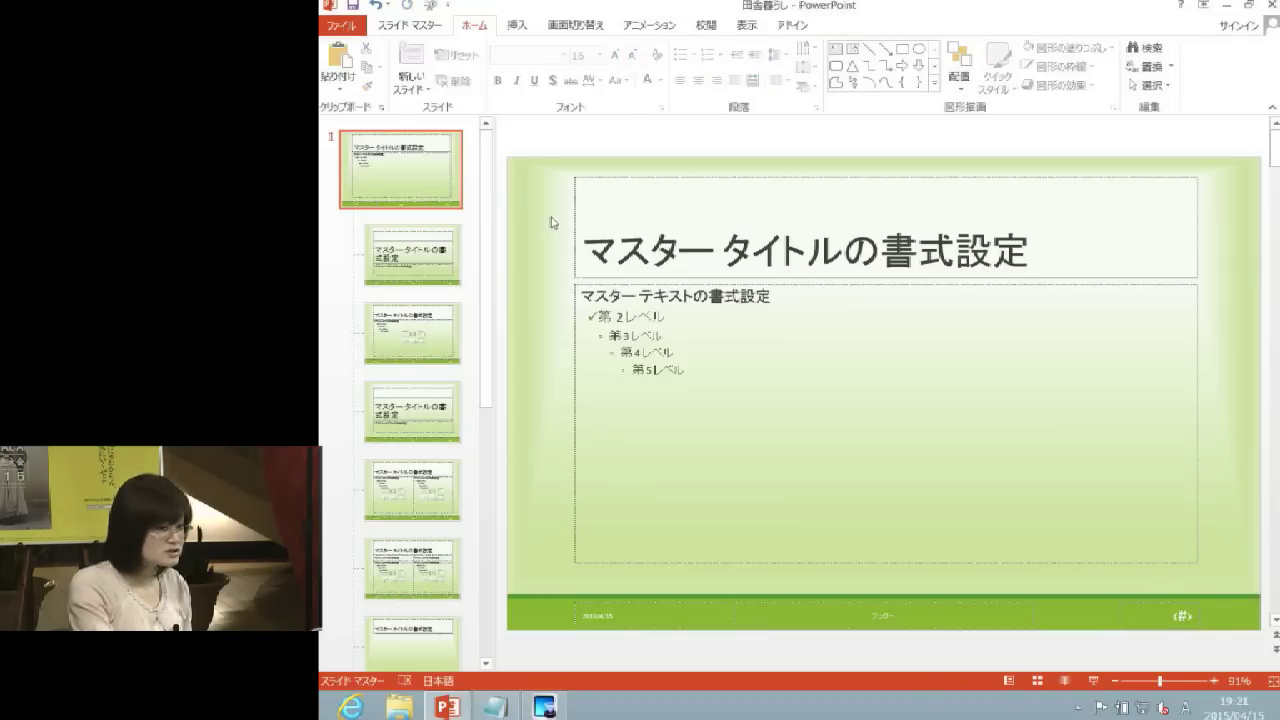
pyautogui.click(440, 29)
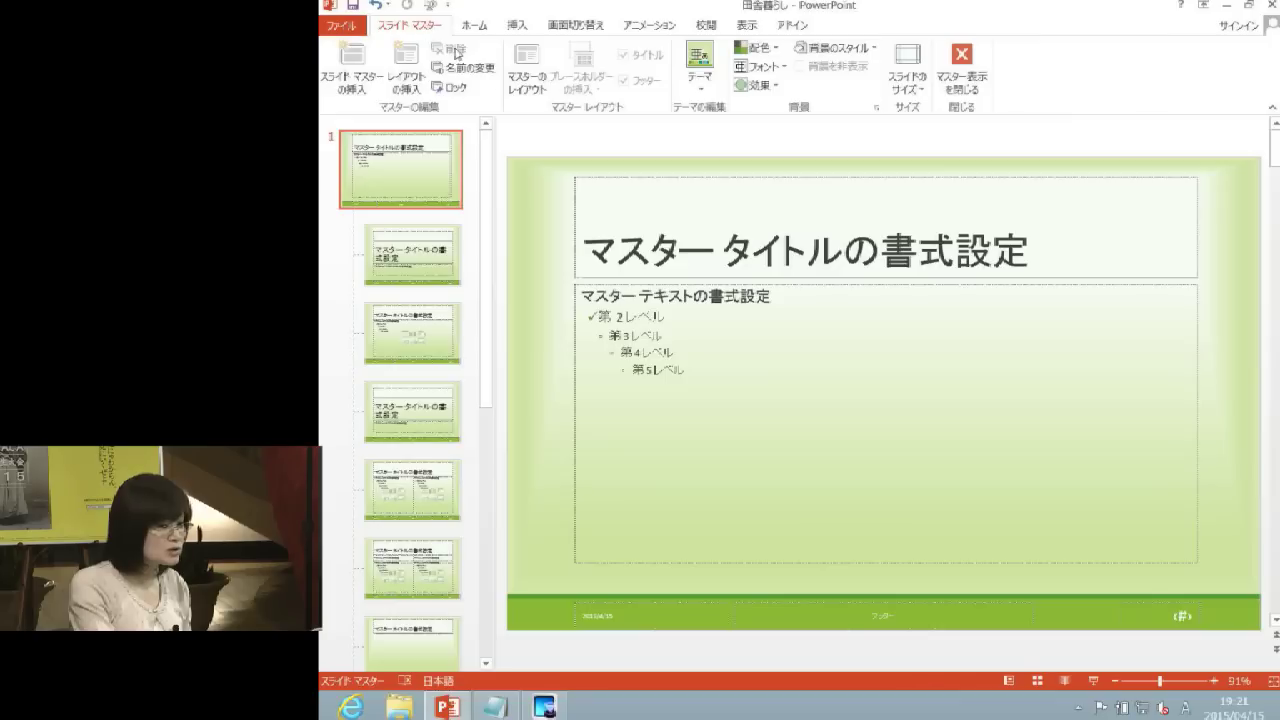
# Close Master View, look through slides 2–5, and finish on title slide 1
pyautogui.click(977, 90)
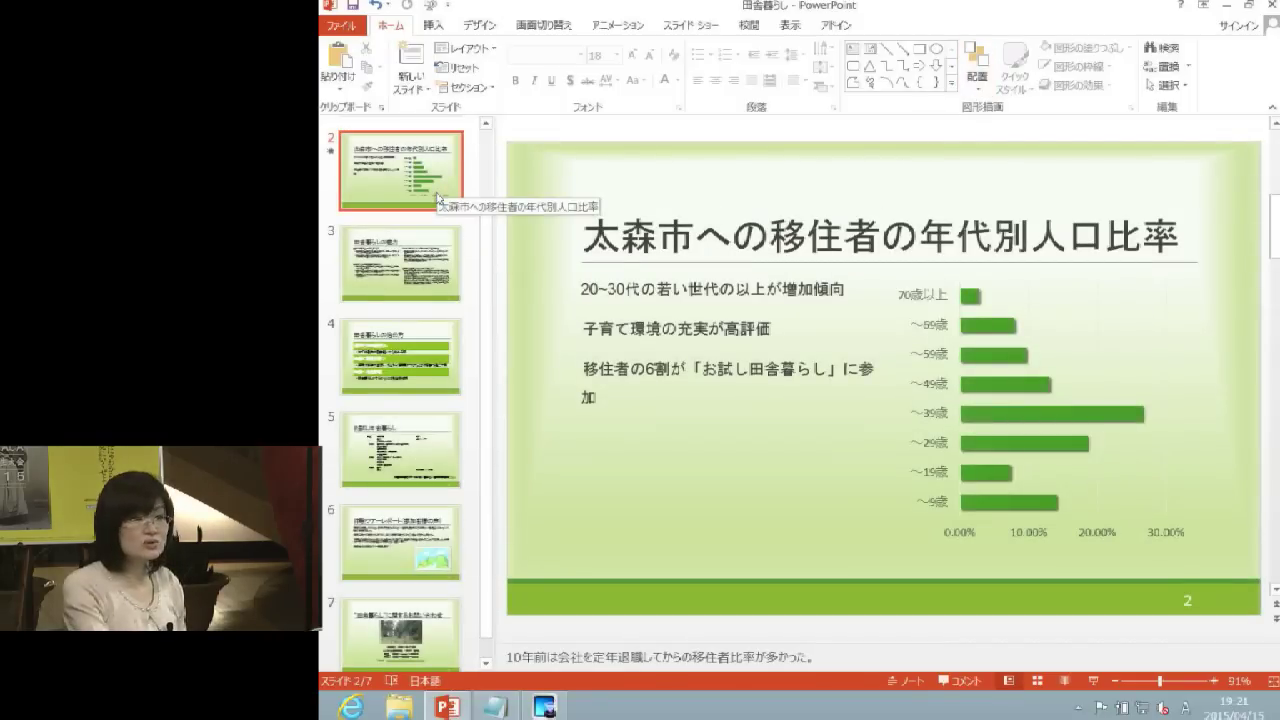
pyautogui.click(416, 290)
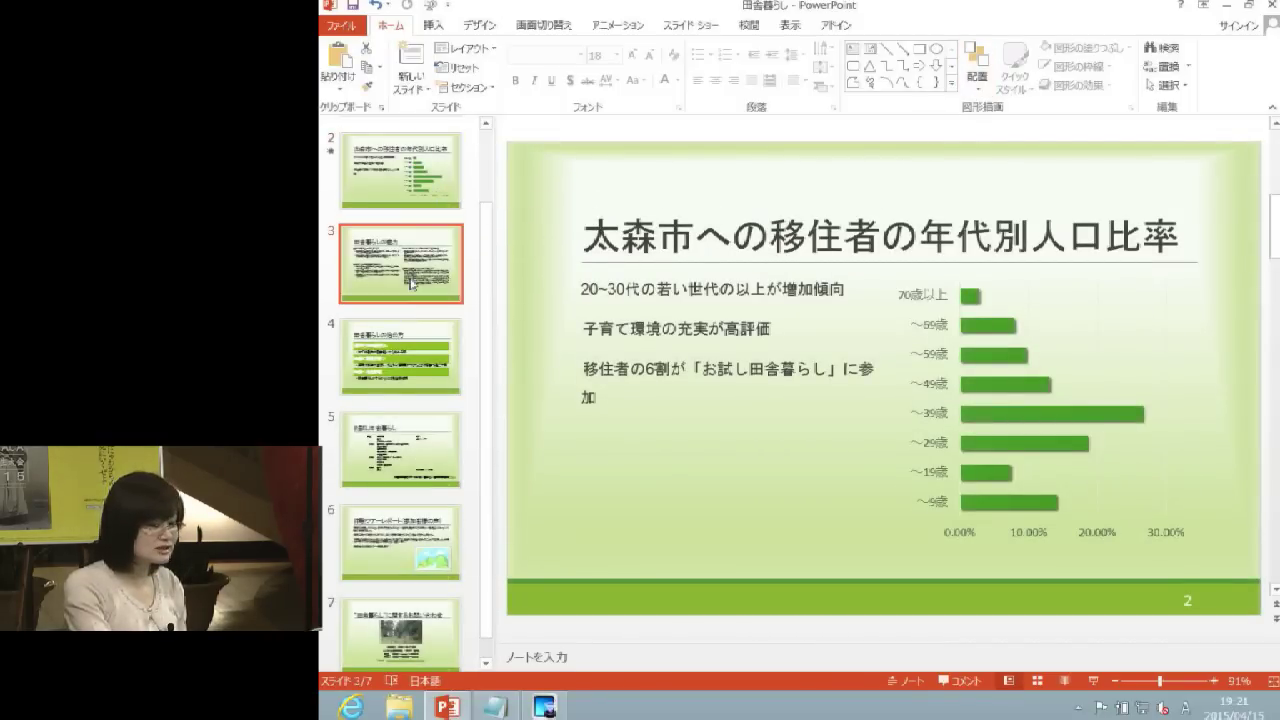
pyautogui.click(418, 368)
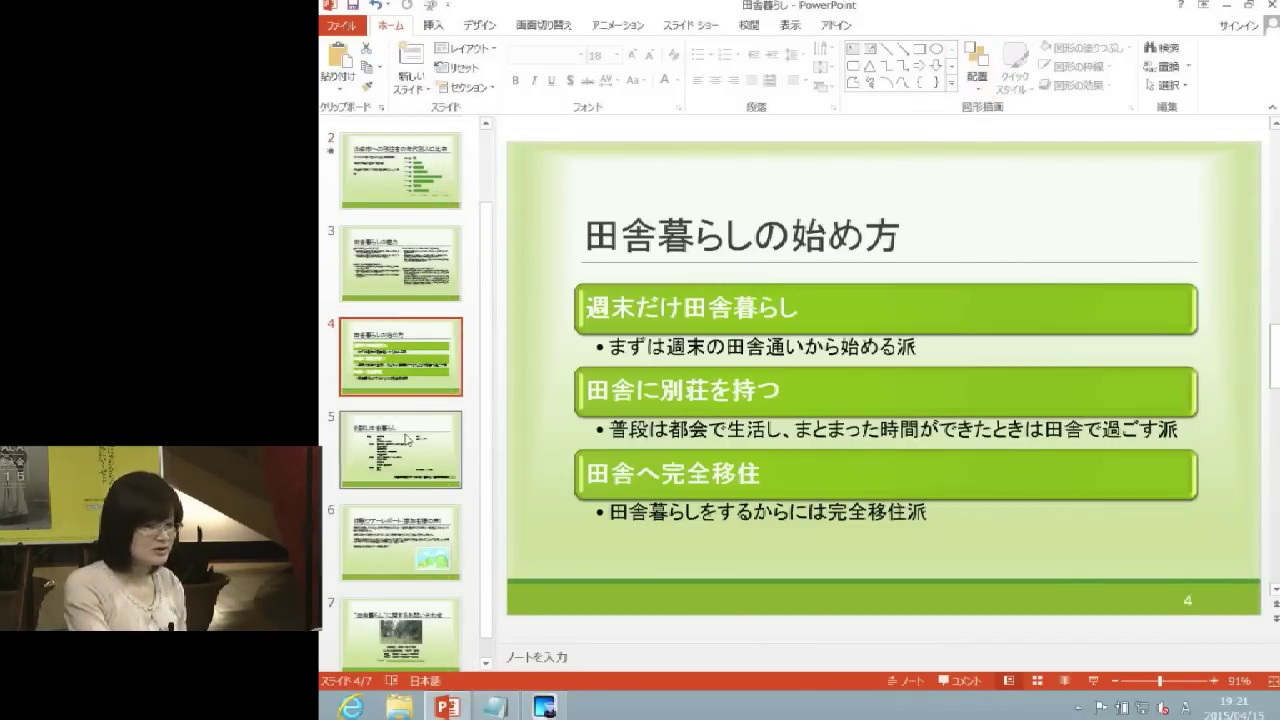
pyautogui.click(428, 418)
pyautogui.click(412, 323)
pyautogui.press('Up')
pyautogui.press('Up')
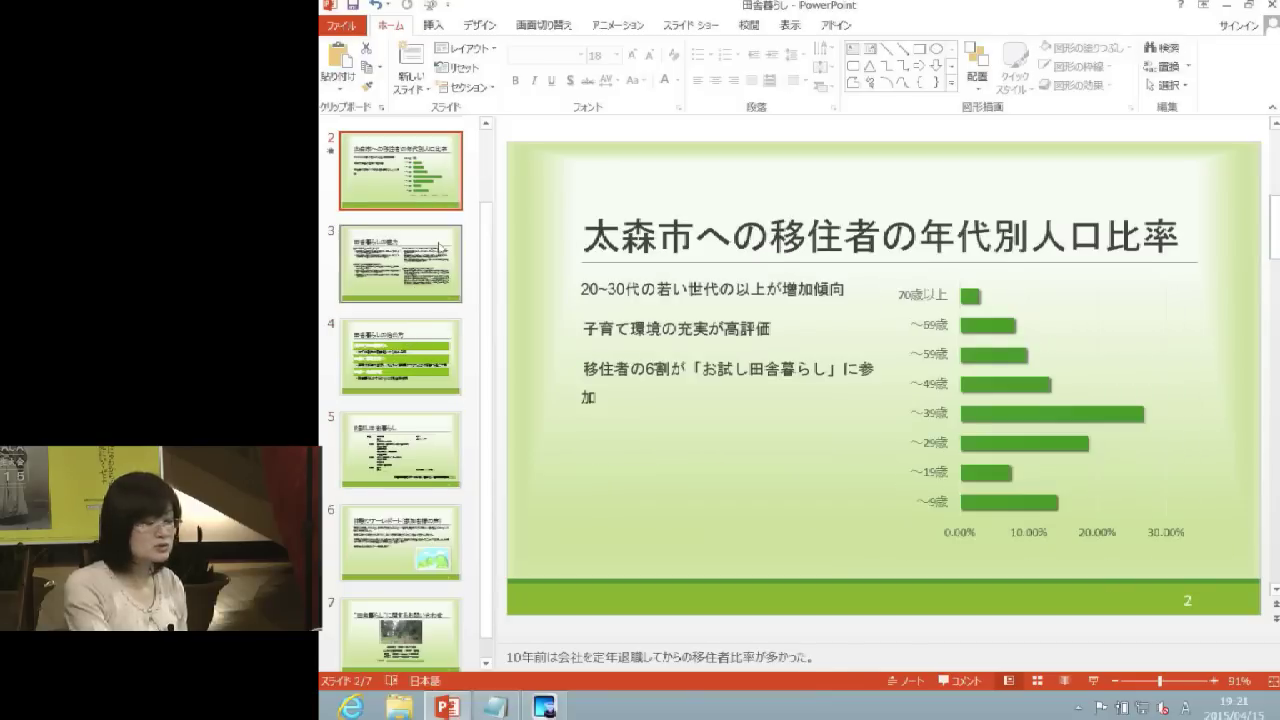
pyautogui.scroll(1, 452, 268)
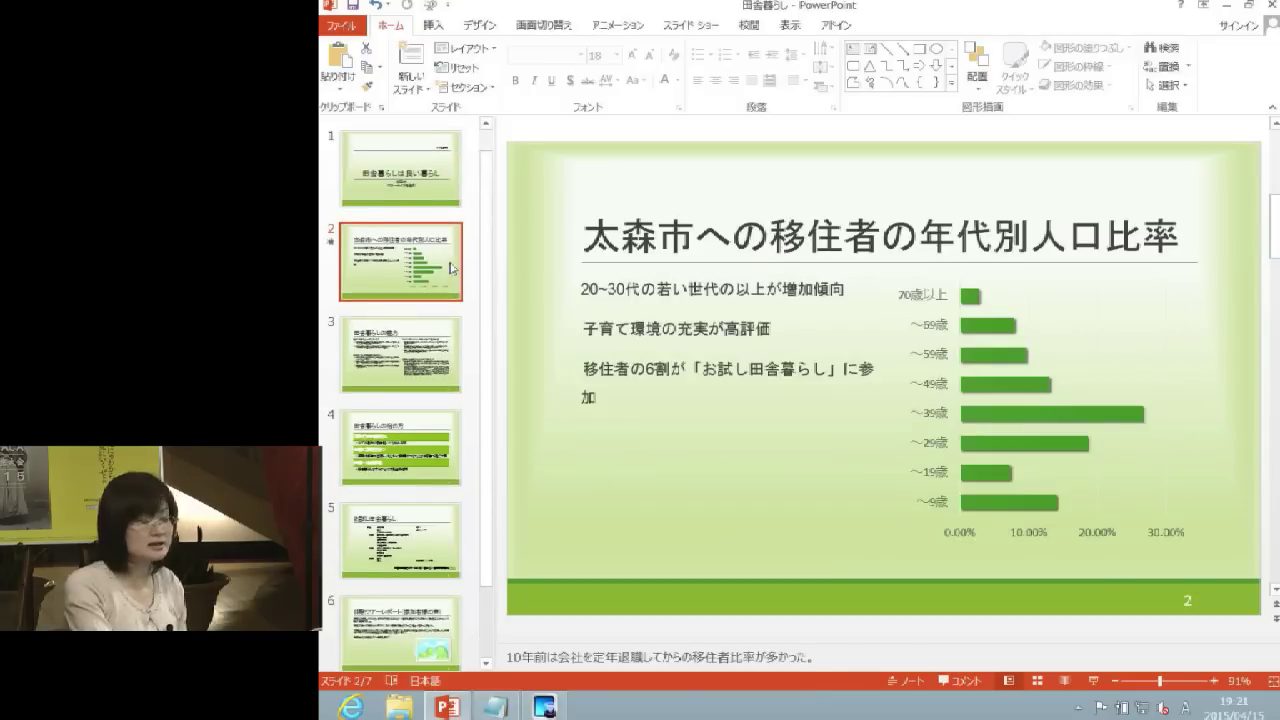
pyautogui.click(434, 198)
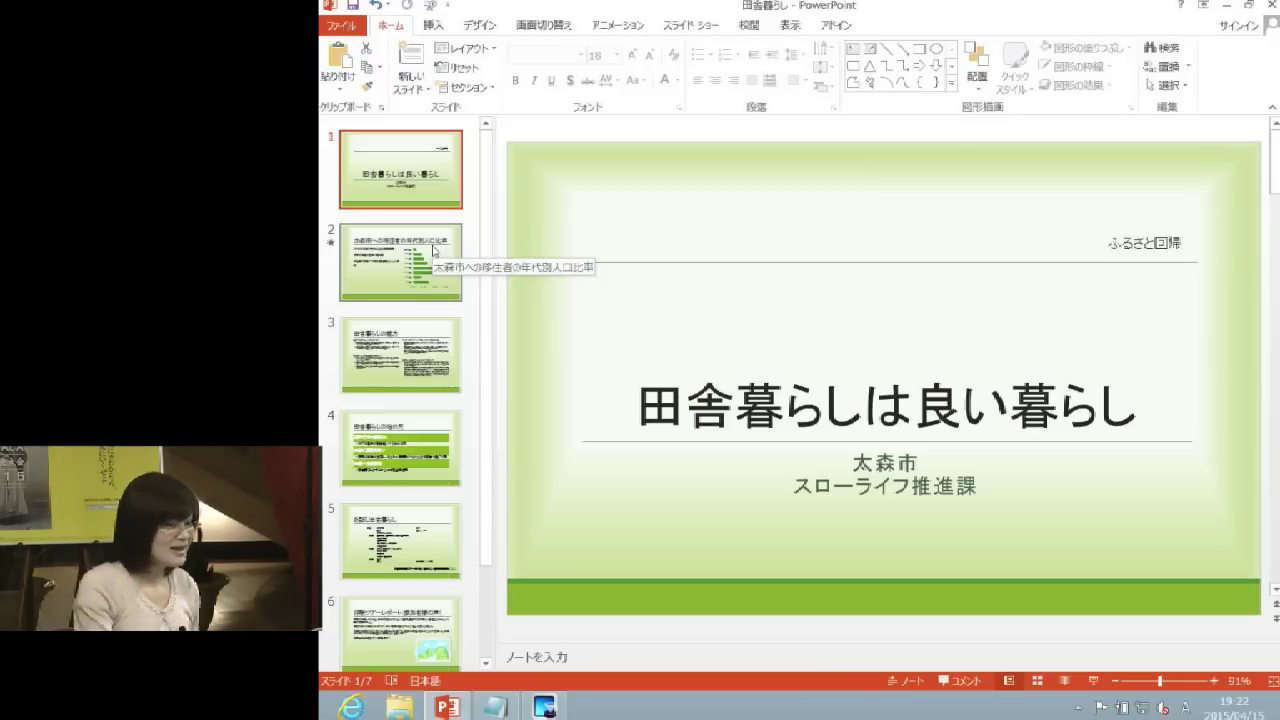
# Apply the 回転 transition to slides 2–7 and confirm the title slide has none
pyautogui.click(432, 250)
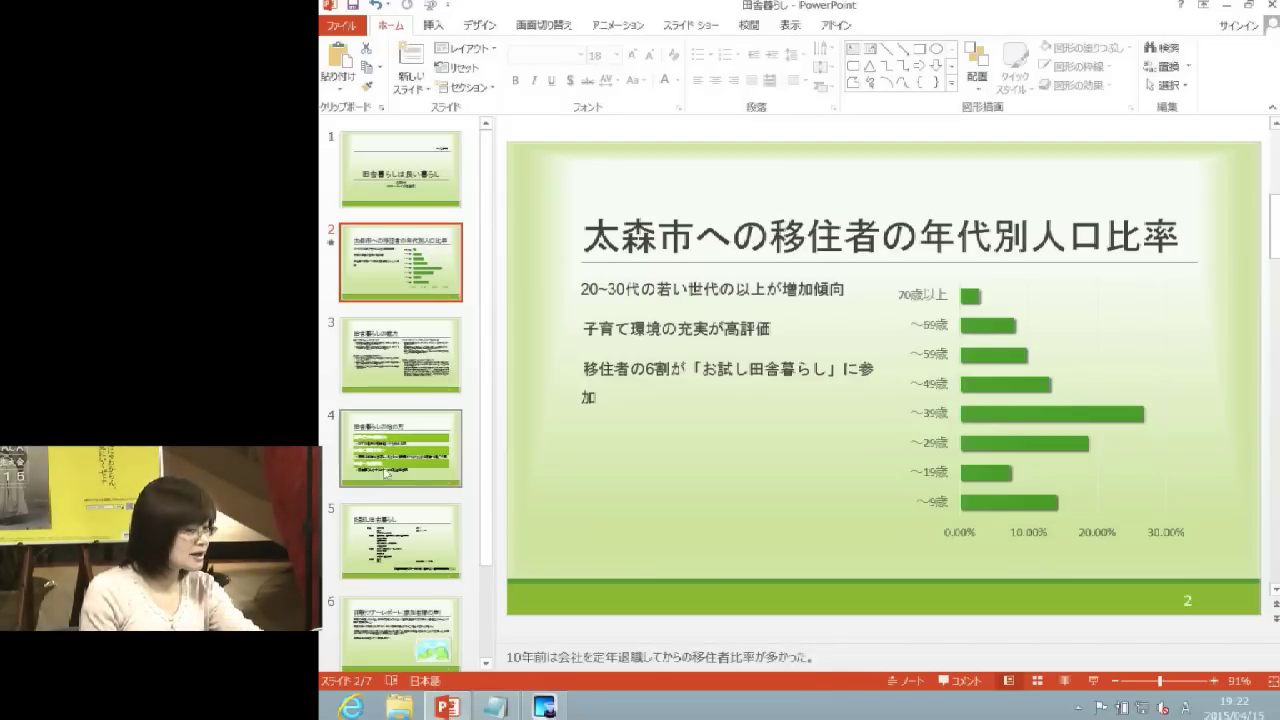
pyautogui.scroll(-2, 377, 556)
pyautogui.keyDown('shift'); pyautogui.click(407, 420); pyautogui.keyUp('shift')
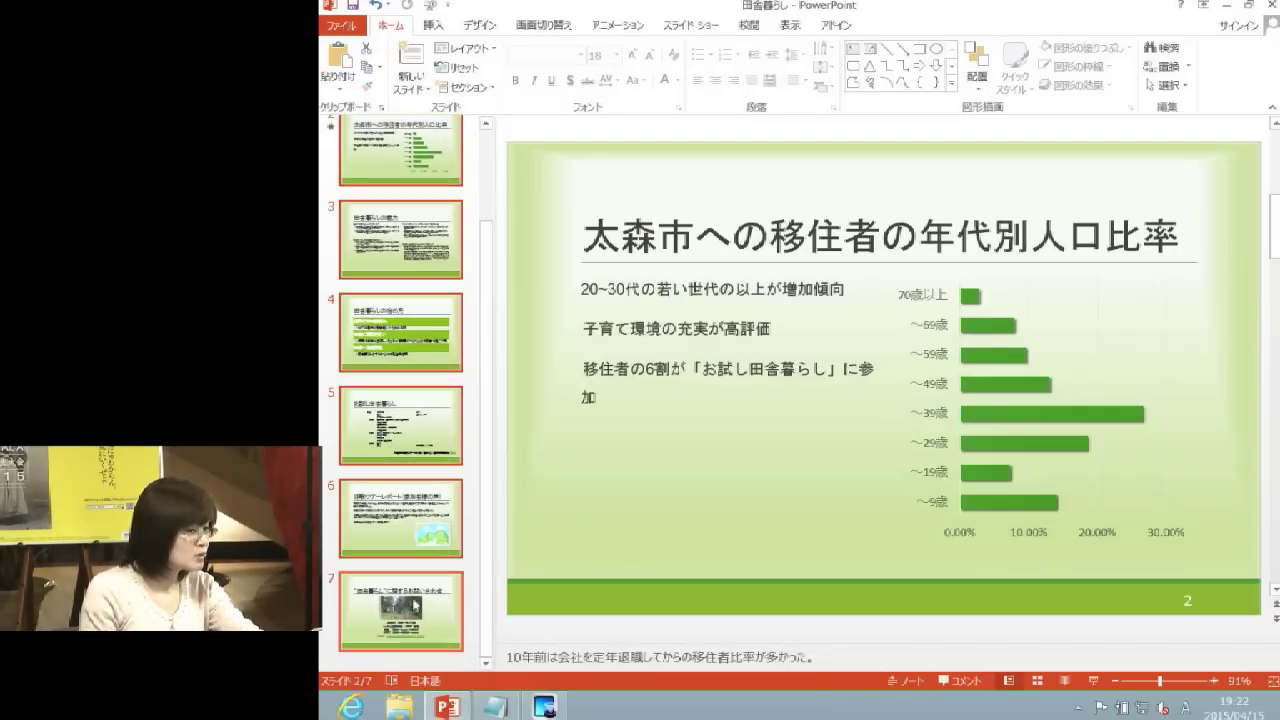
pyautogui.scroll(1, 407, 420)
pyautogui.scroll(1, 407, 527)
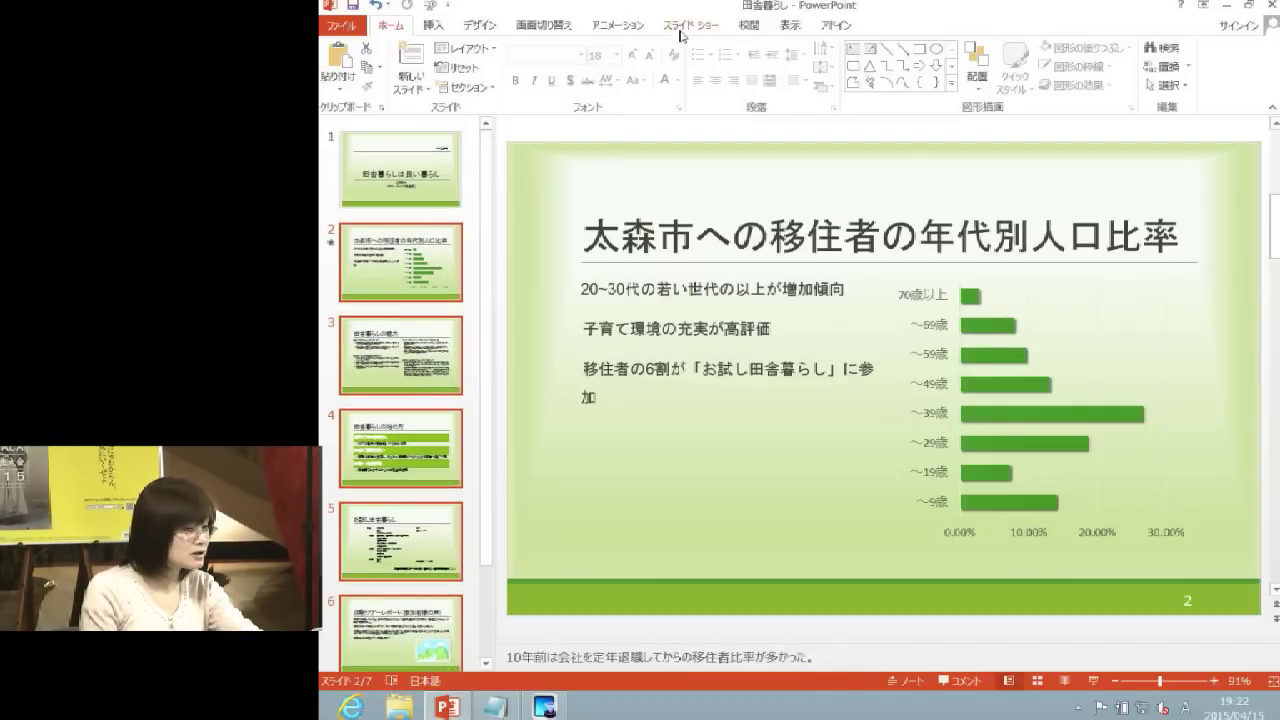
pyautogui.click(561, 28)
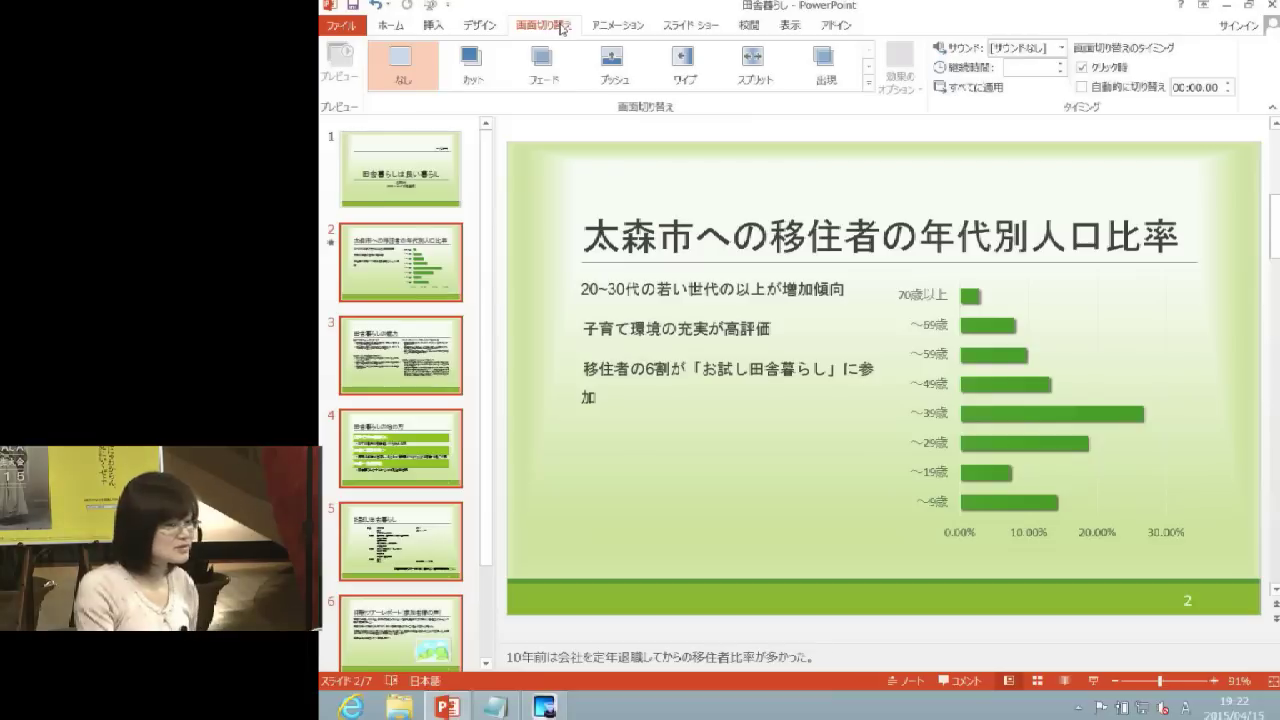
pyautogui.click(868, 85)
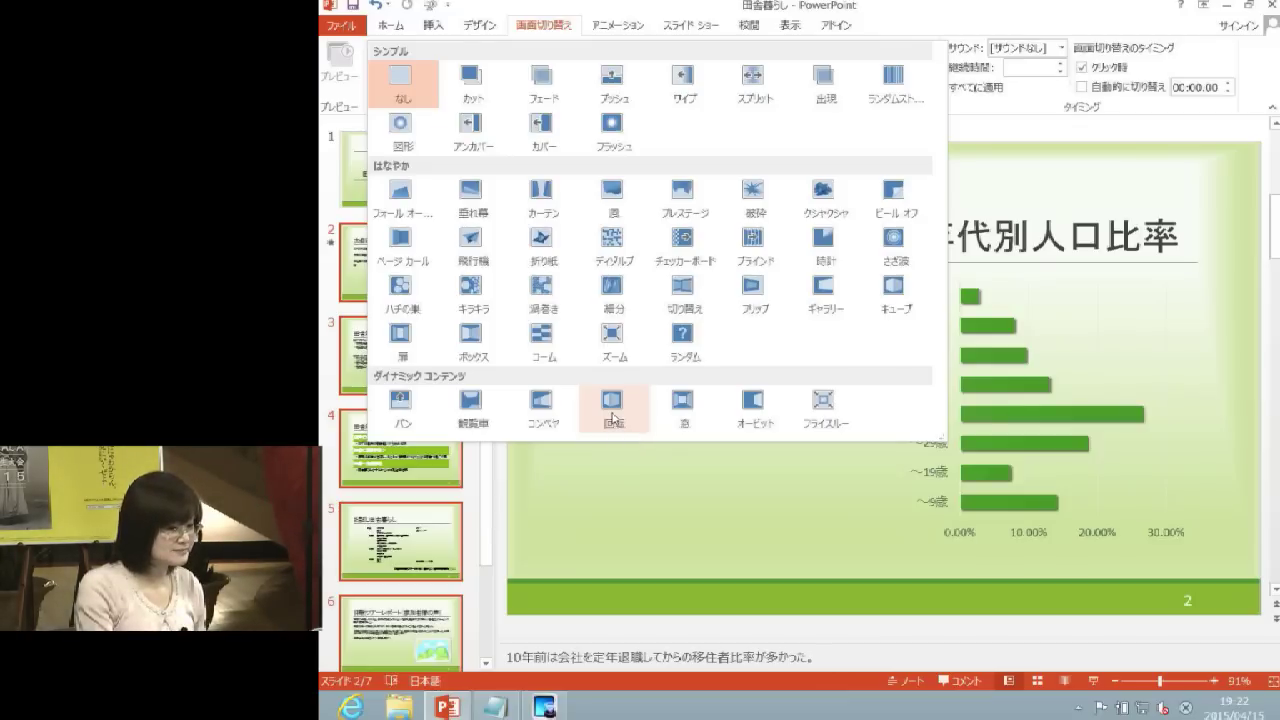
pyautogui.click(613, 418)
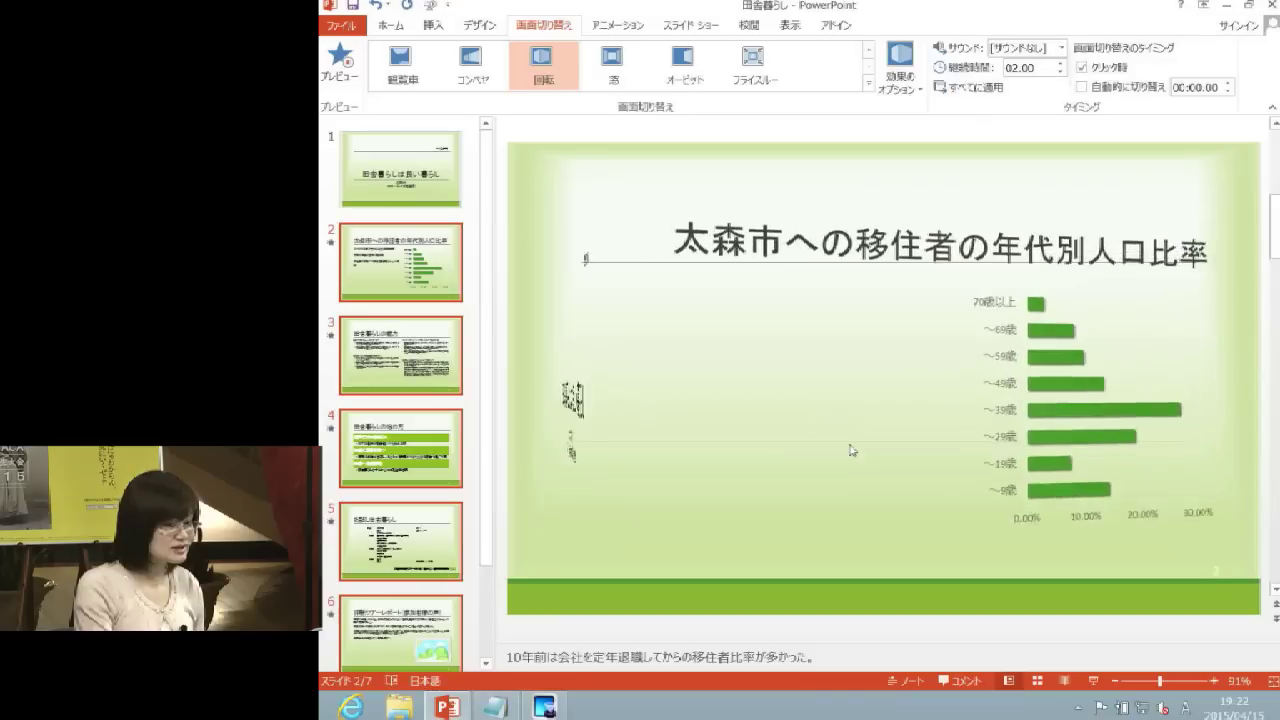
pyautogui.click(445, 190)
pyautogui.click(447, 281)
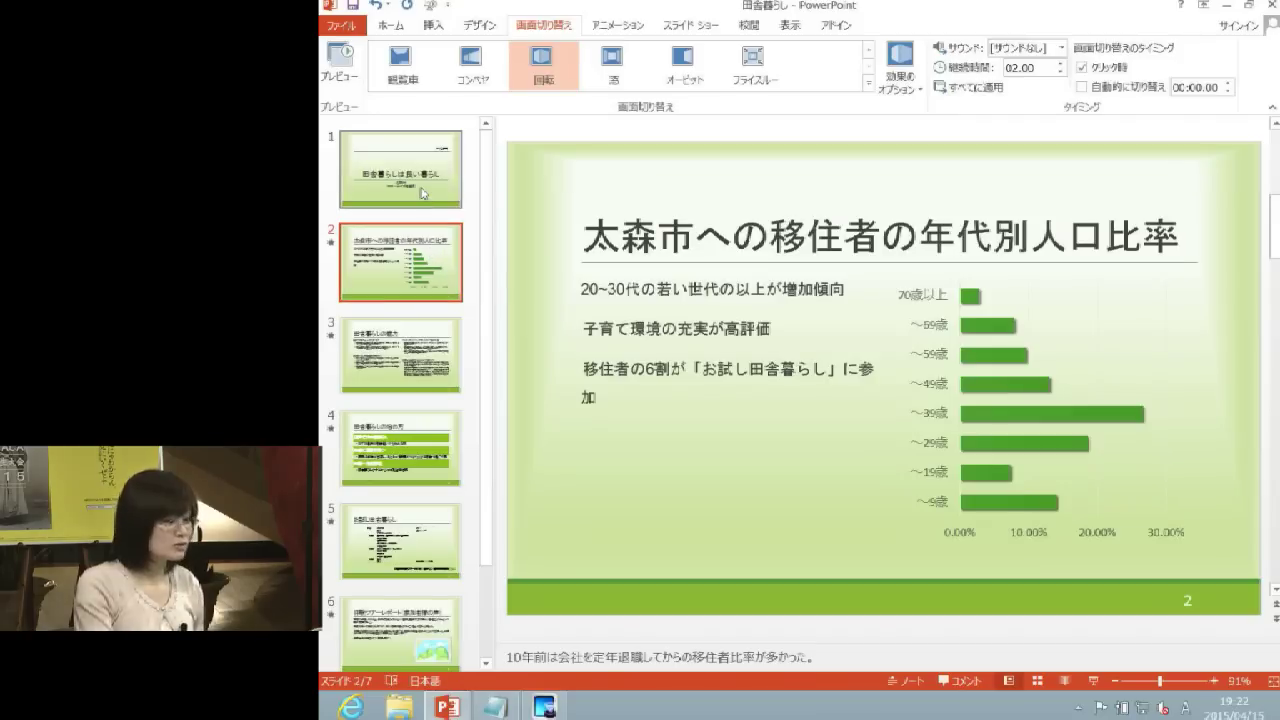
pyautogui.click(422, 193)
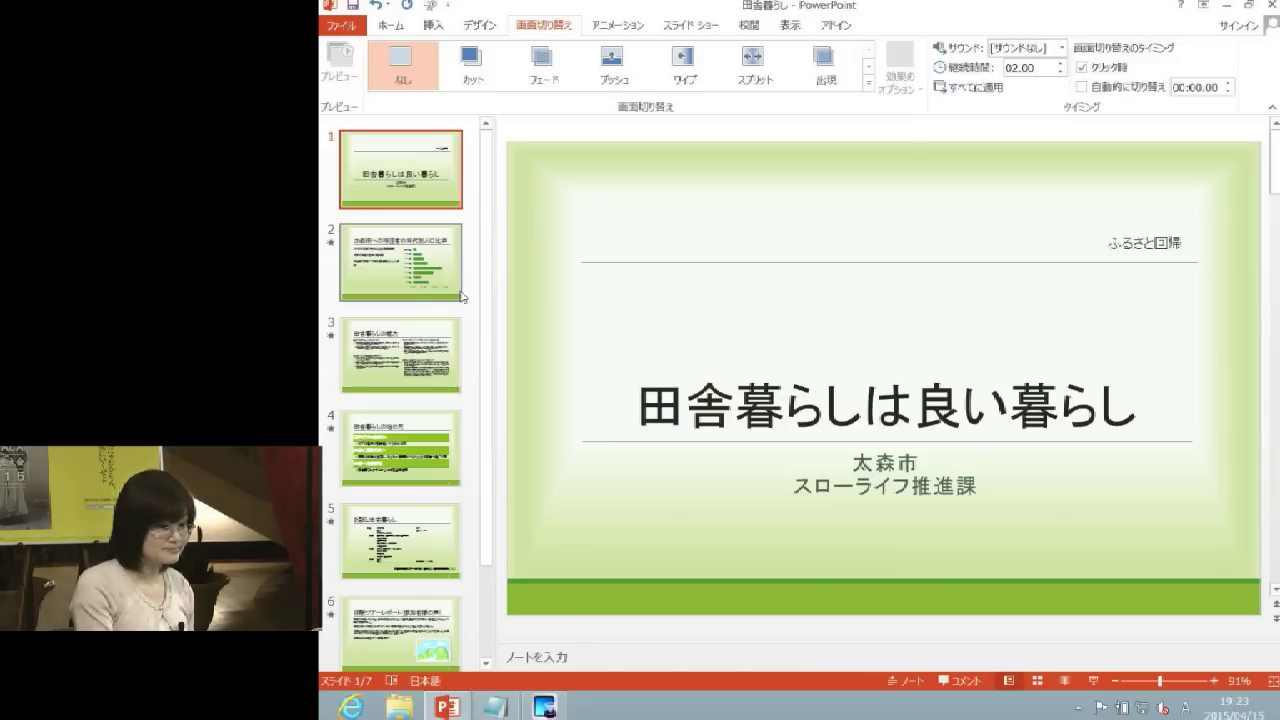
# Start a new untitled section at slide 5
pyautogui.click(362, 495)
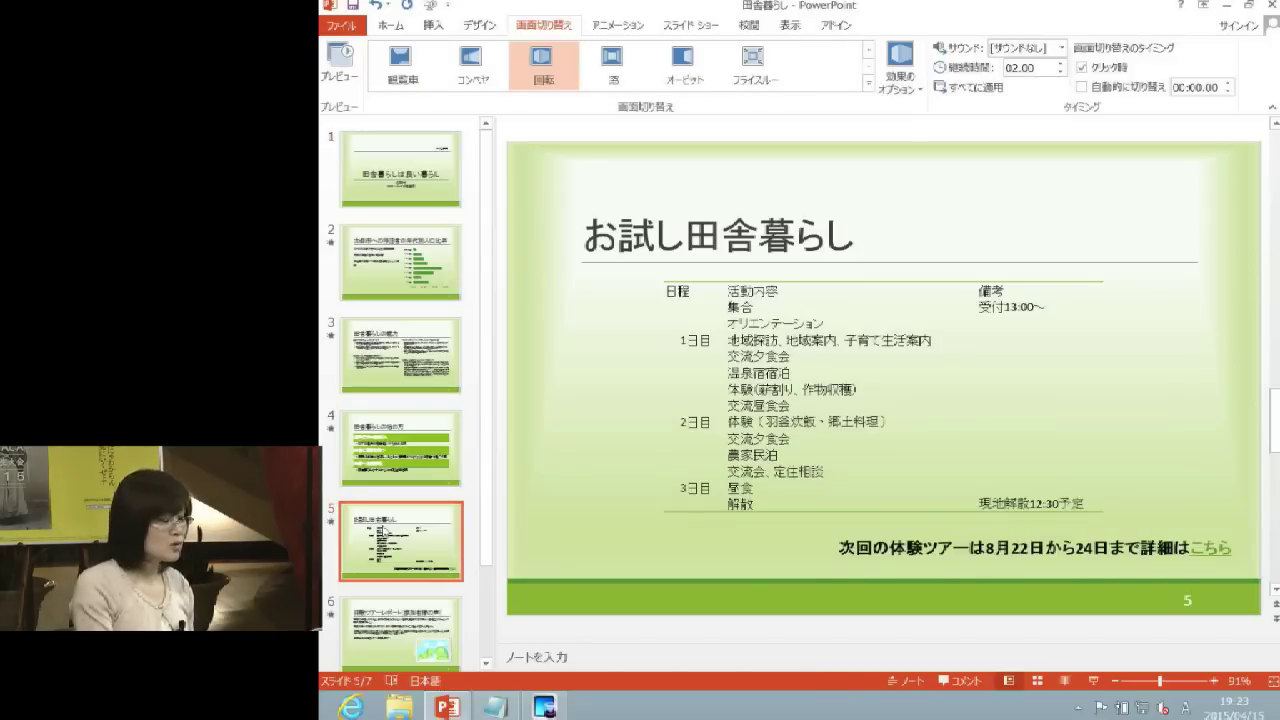
pyautogui.scroll(-2, 392, 472)
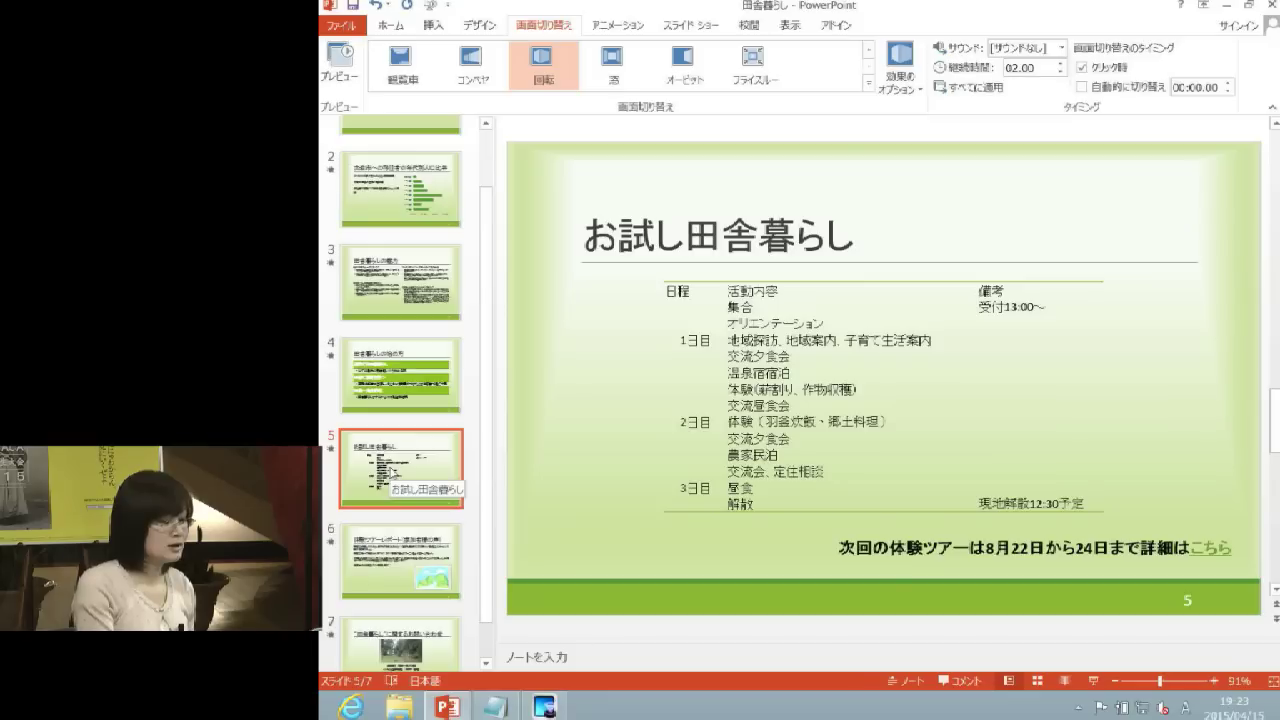
pyautogui.scroll(-1, 393, 470)
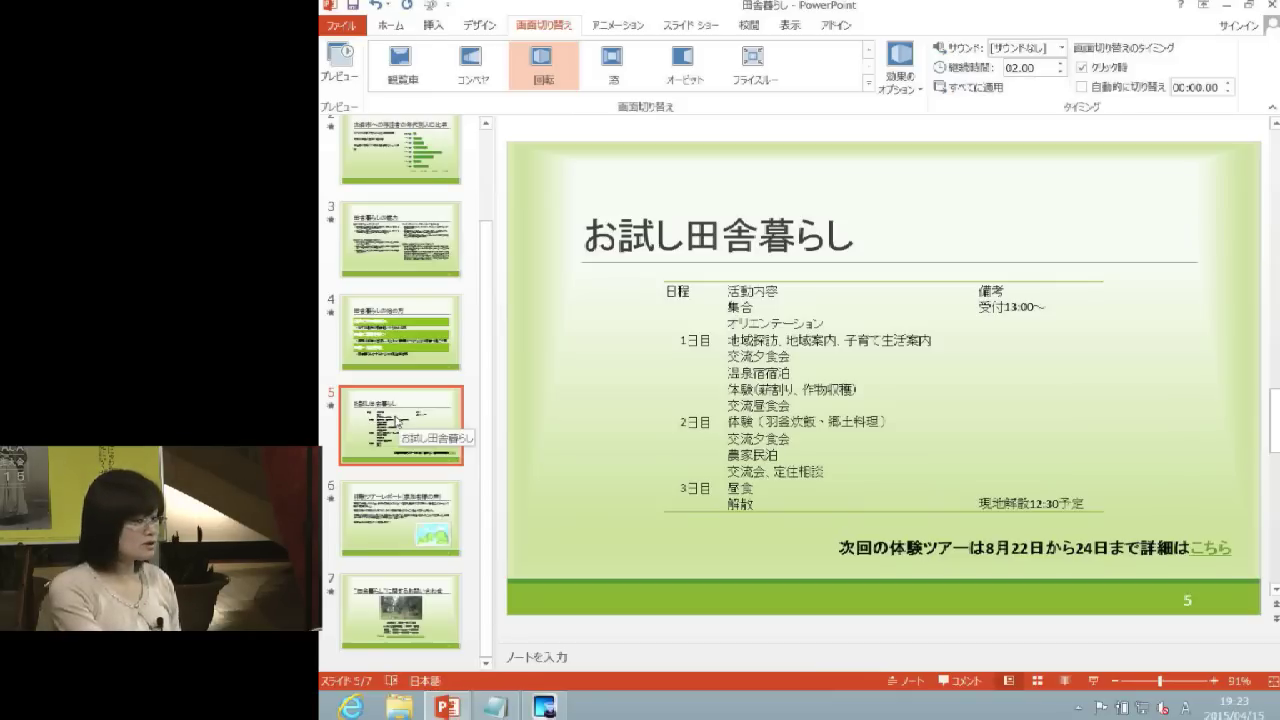
pyautogui.rightClick(396, 422)
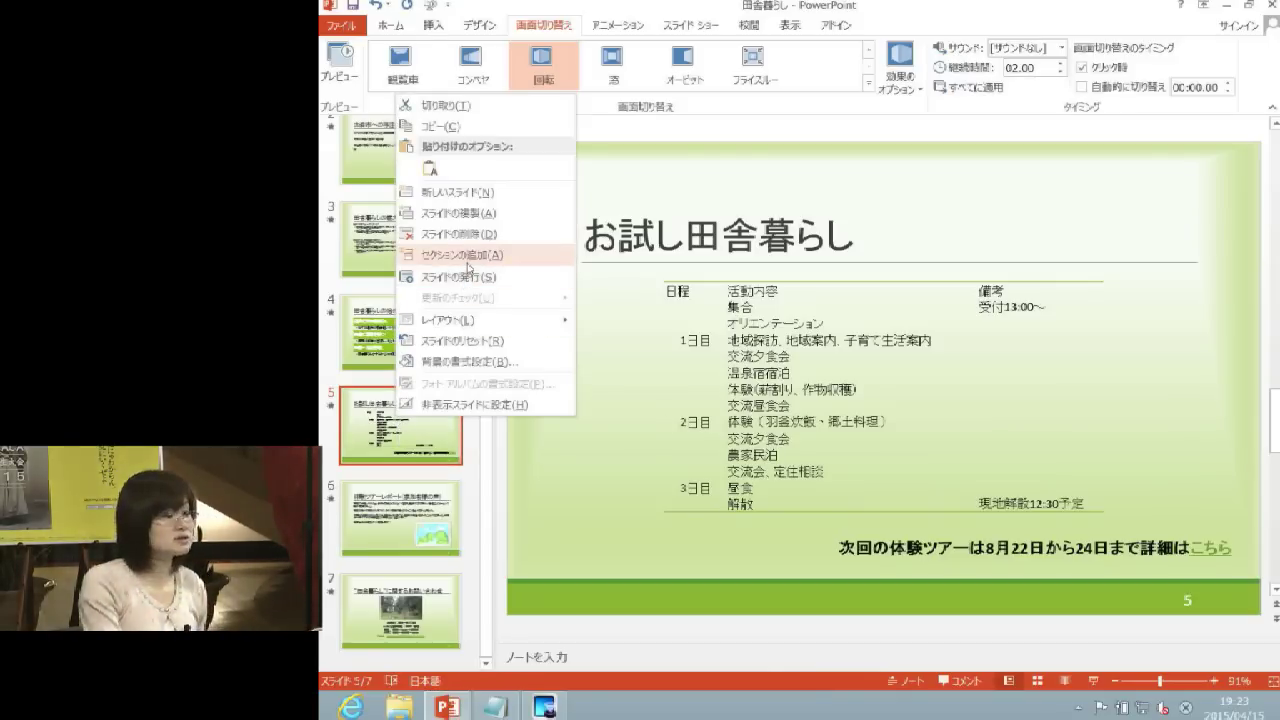
pyautogui.click(468, 262)
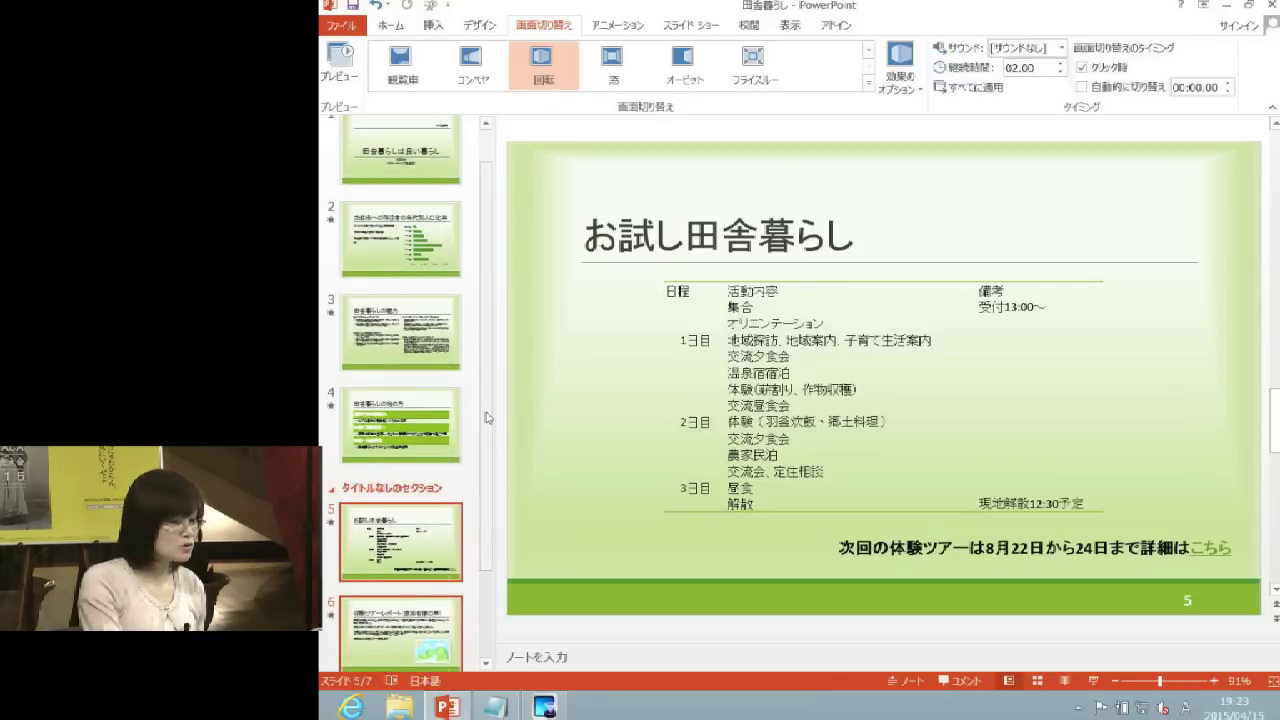
# Add a second untitled section at slide 7, then select the first section (slides 1–4)
pyautogui.scroll(-2, 432, 425)
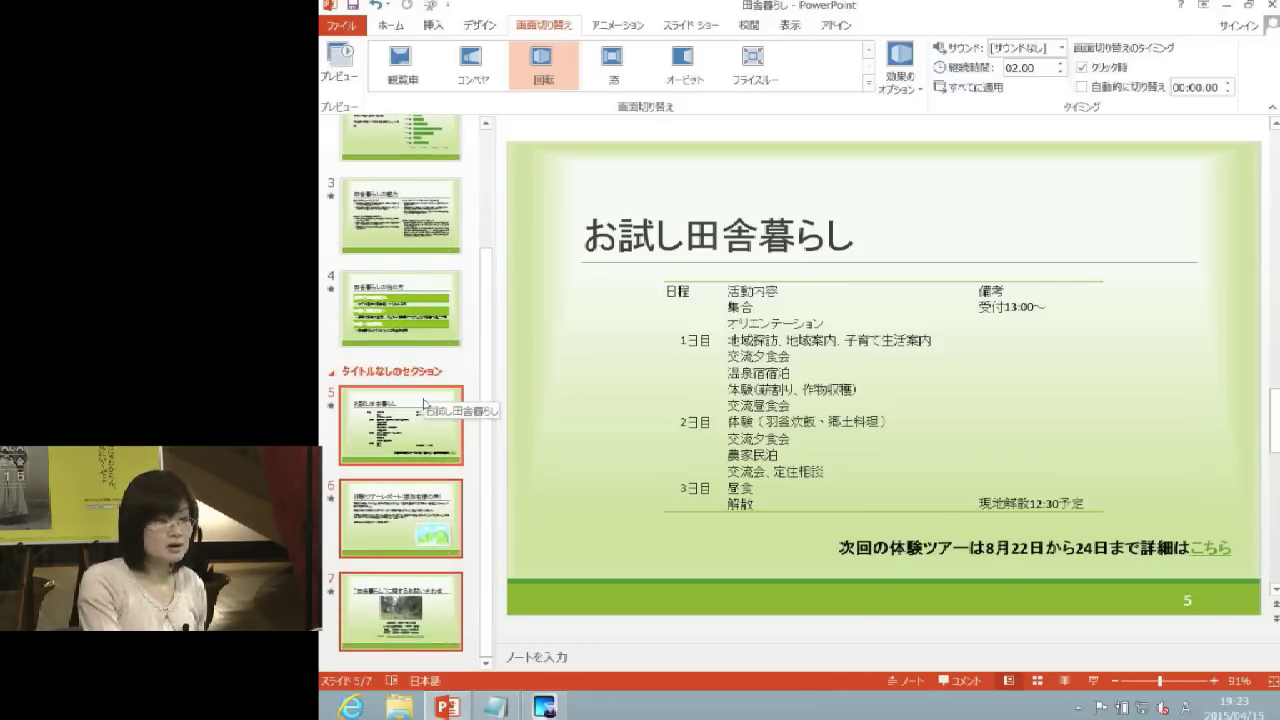
pyautogui.click(377, 603)
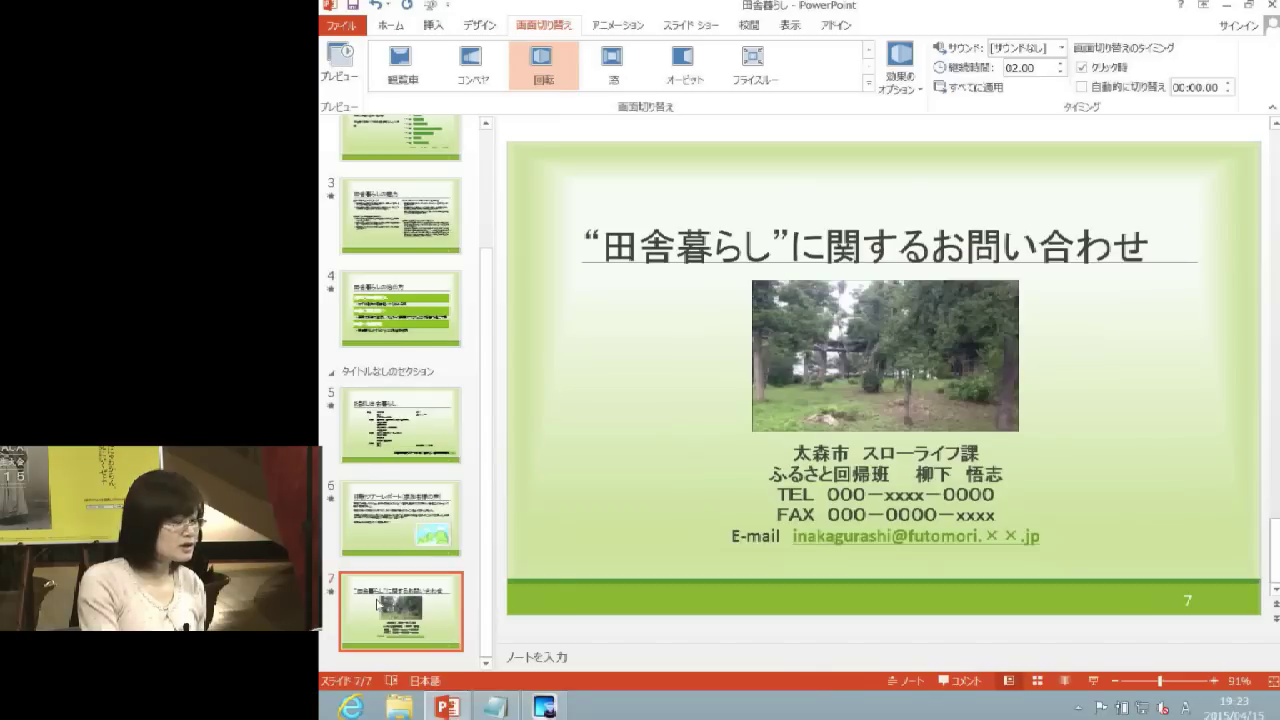
pyautogui.rightClick(377, 603)
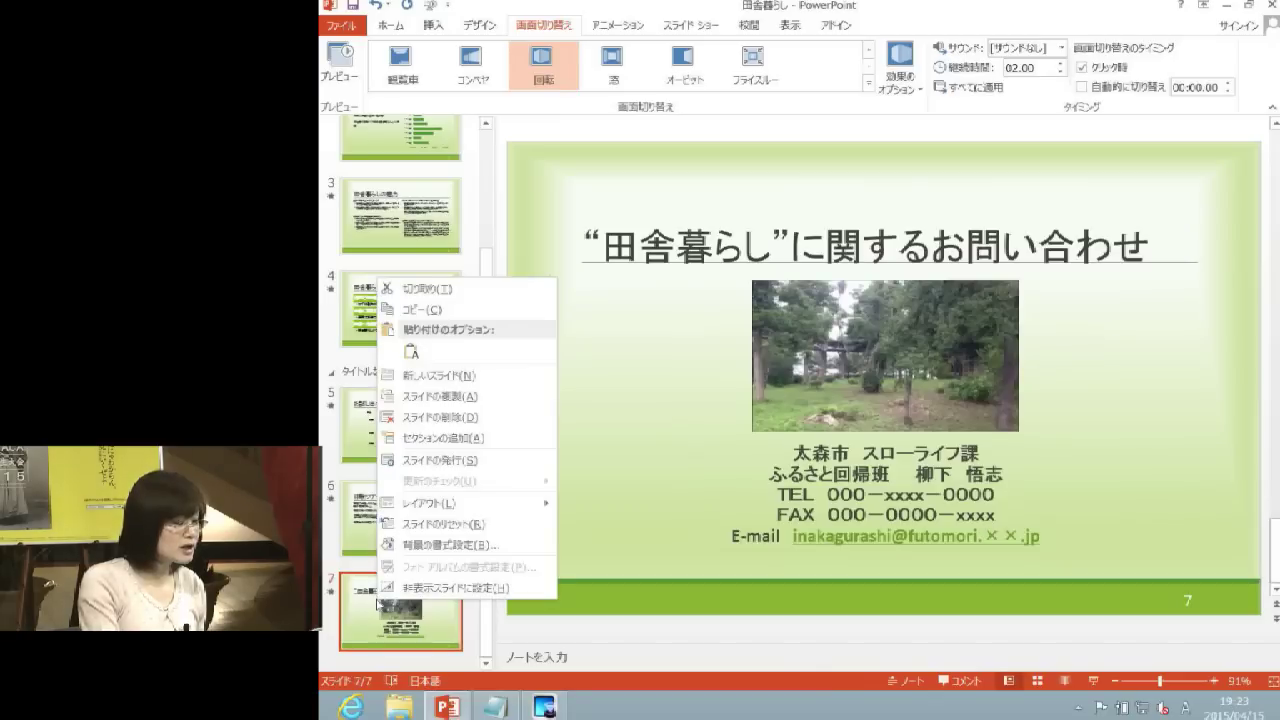
pyautogui.click(422, 447)
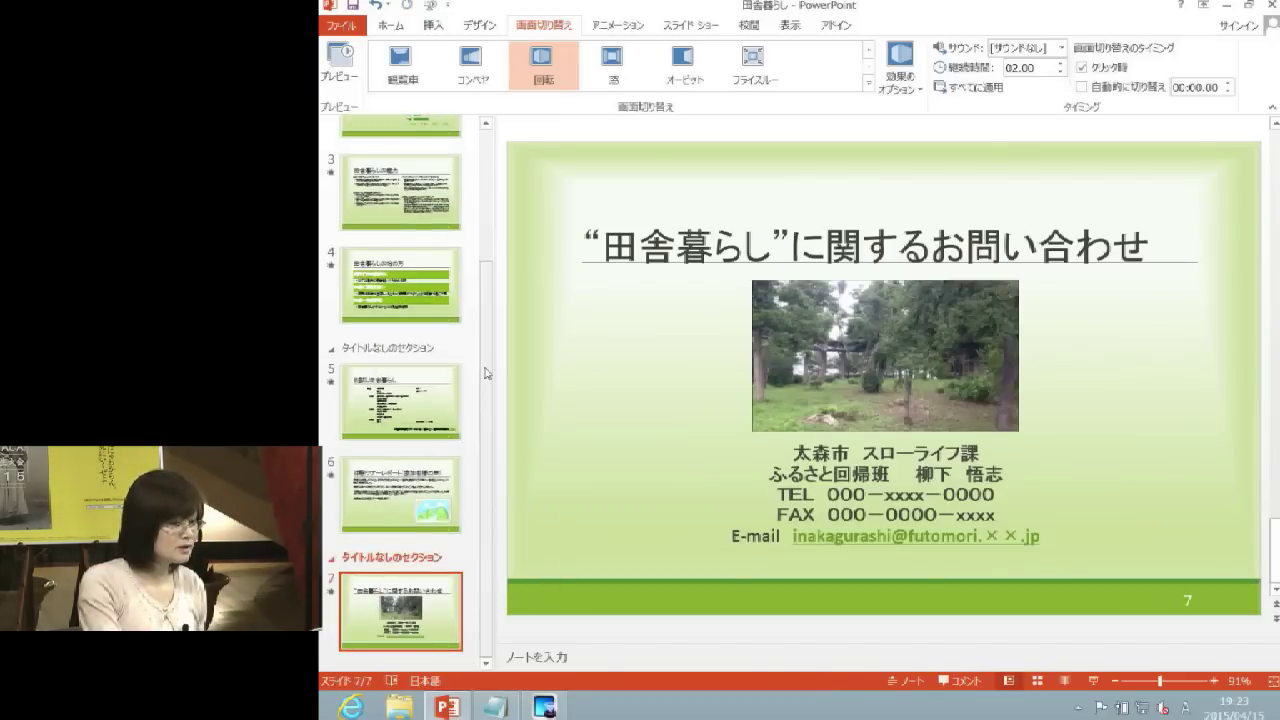
pyautogui.moveTo(487, 372); pyautogui.dragTo(490, 215)
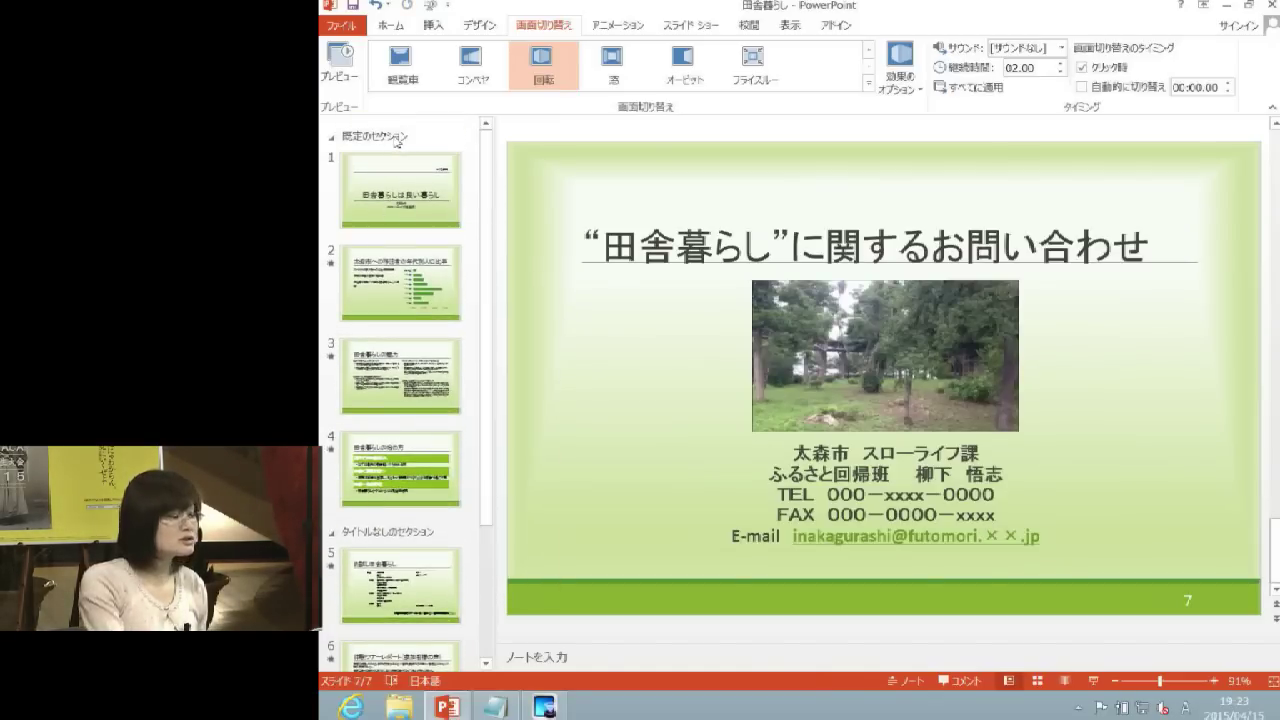
pyautogui.click(397, 140)
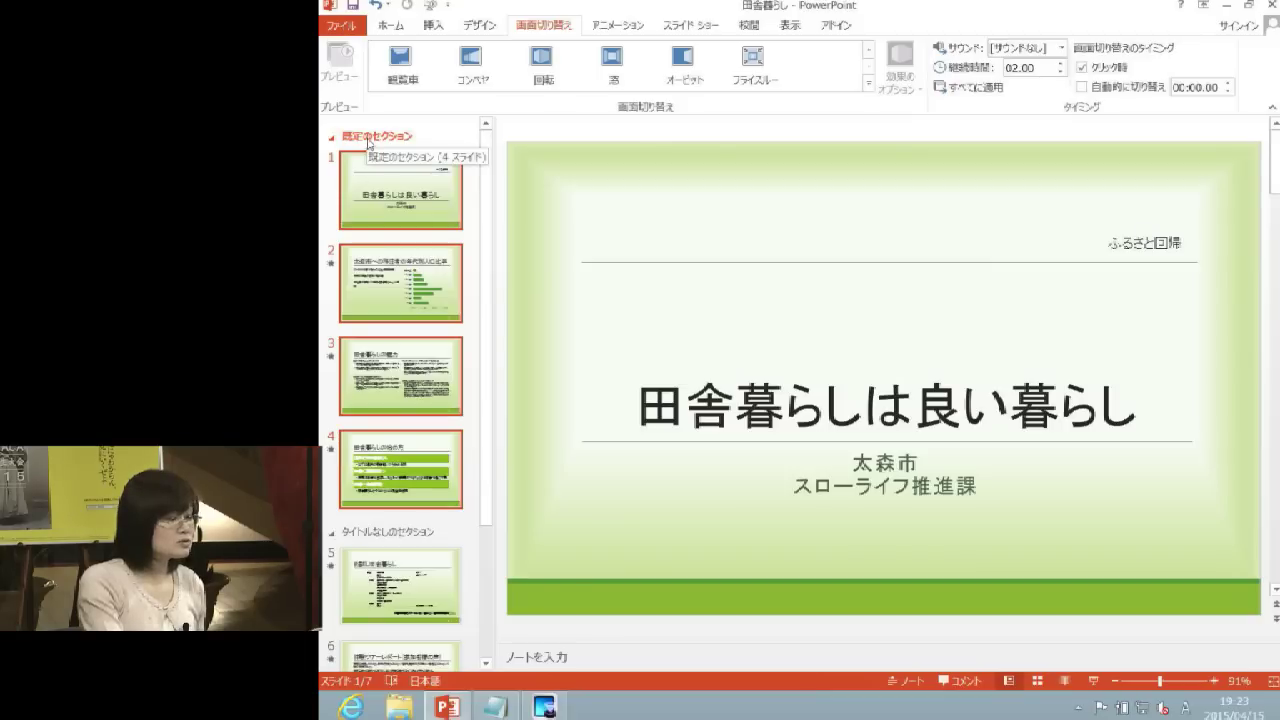
# Rename the first section, holding slides 1–4, to 導入
pyautogui.rightClick(369, 141)
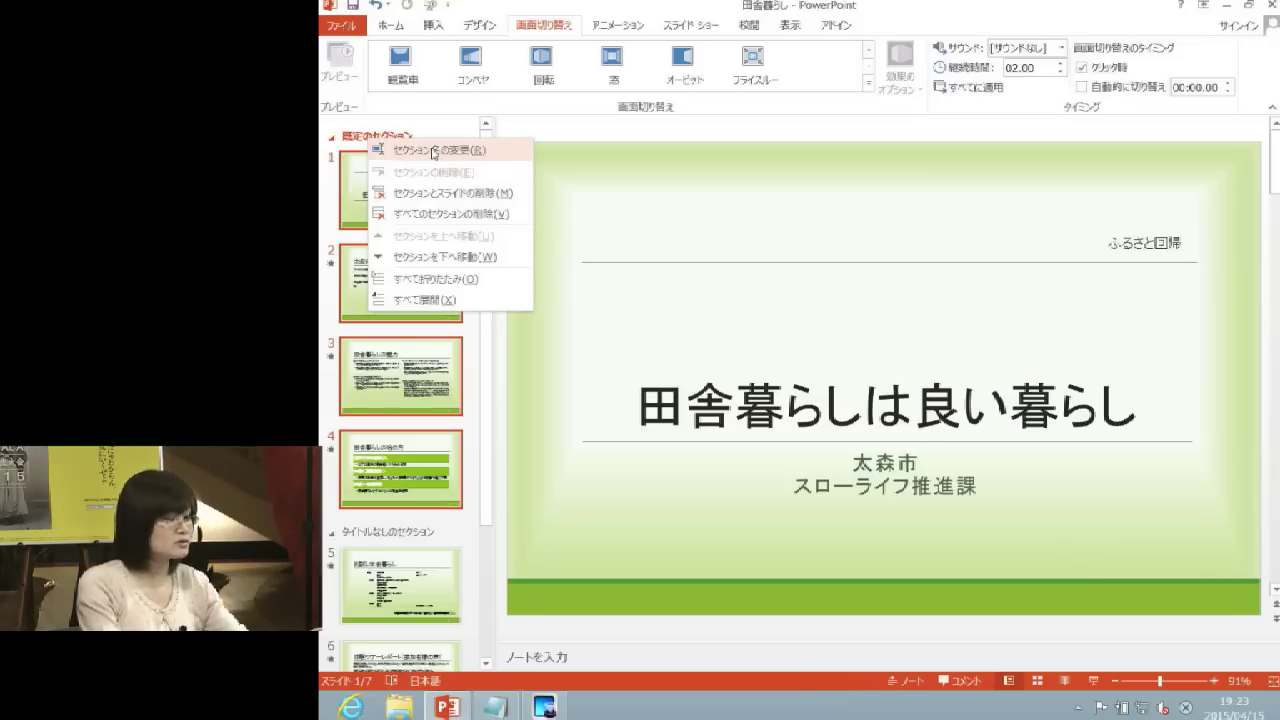
pyautogui.click(433, 151)
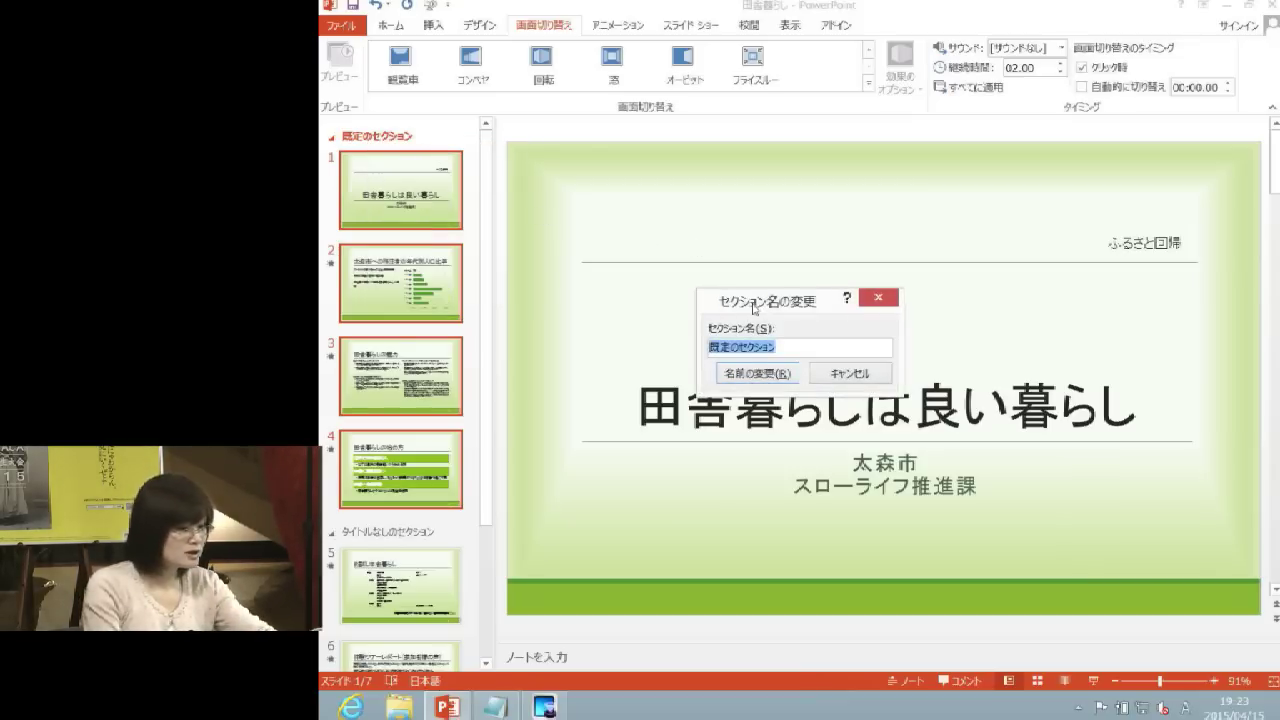
pyautogui.moveTo(754, 310); pyautogui.dragTo(761, 225)
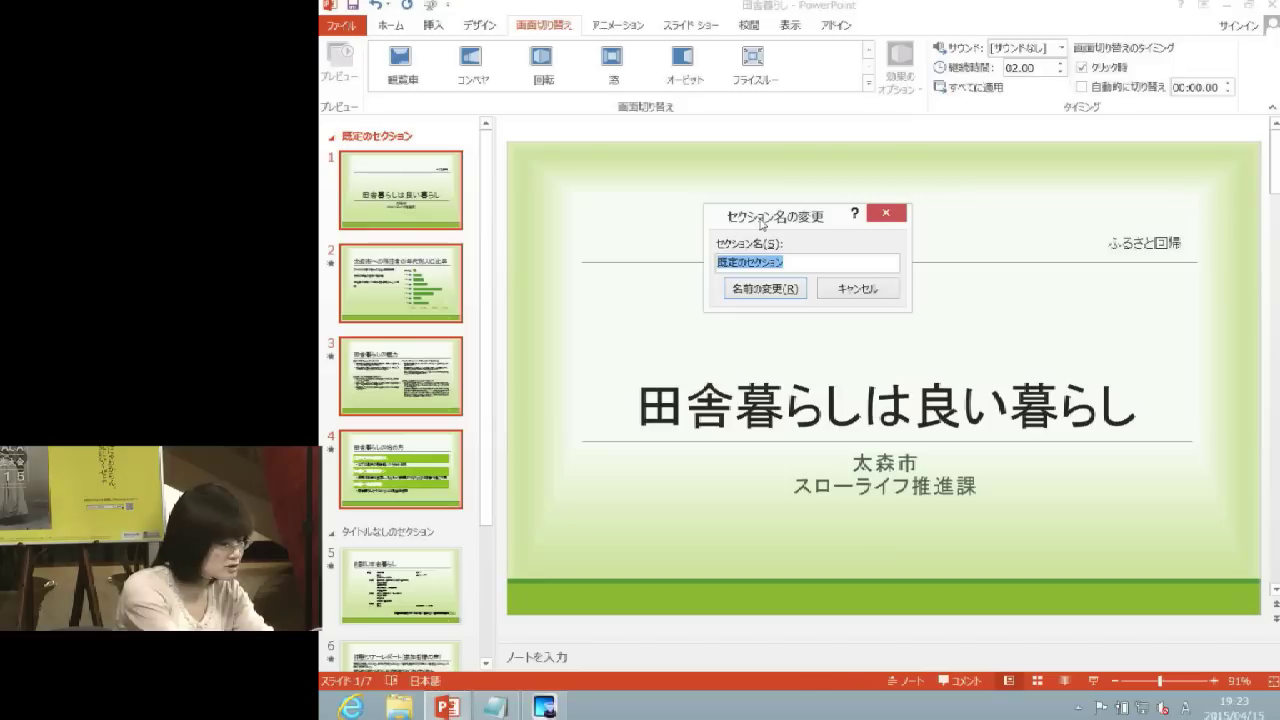
pyautogui.write('導入')
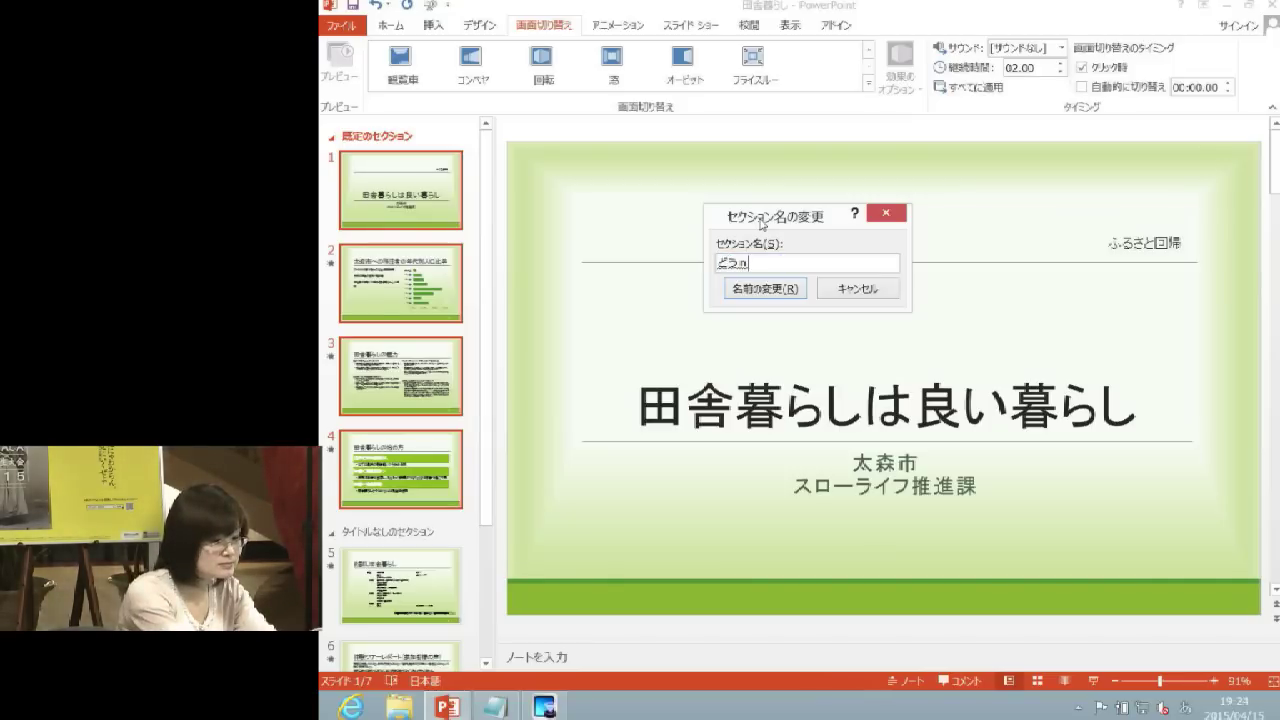
pyautogui.press('Return')
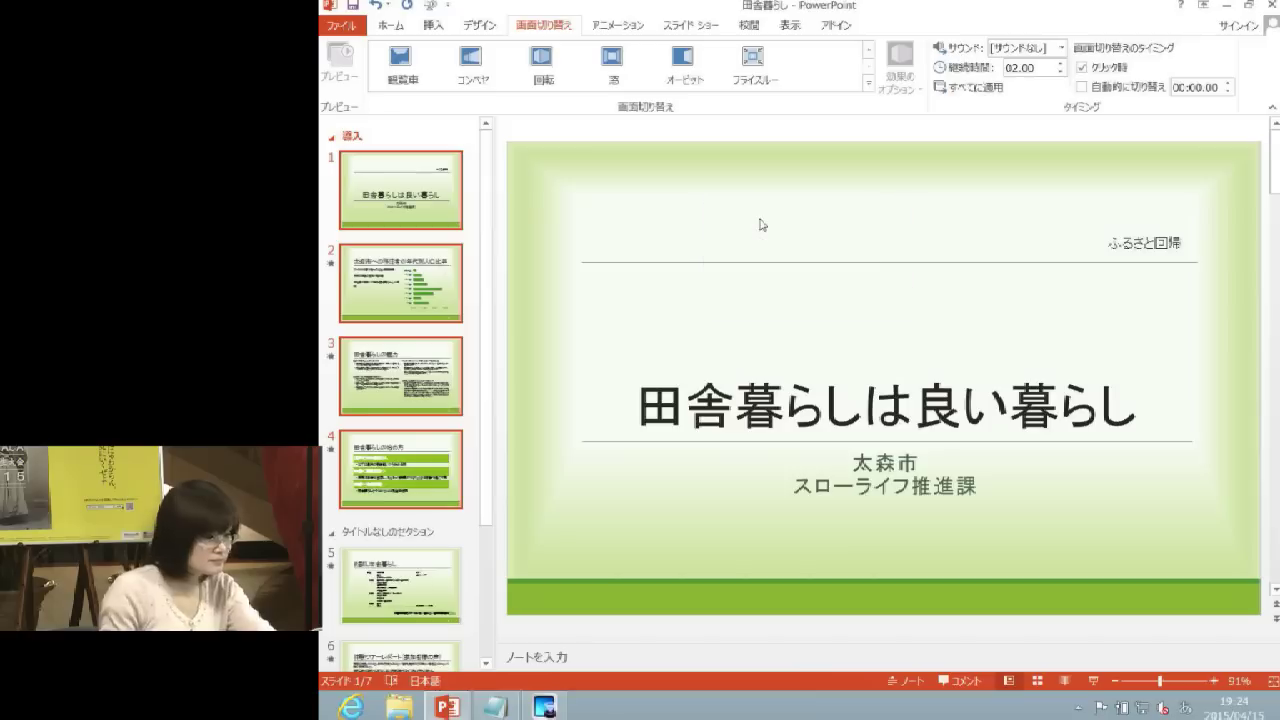
# Rename the section holding slides 5–6 to 体験会
pyautogui.scroll(-2, 500, 430)
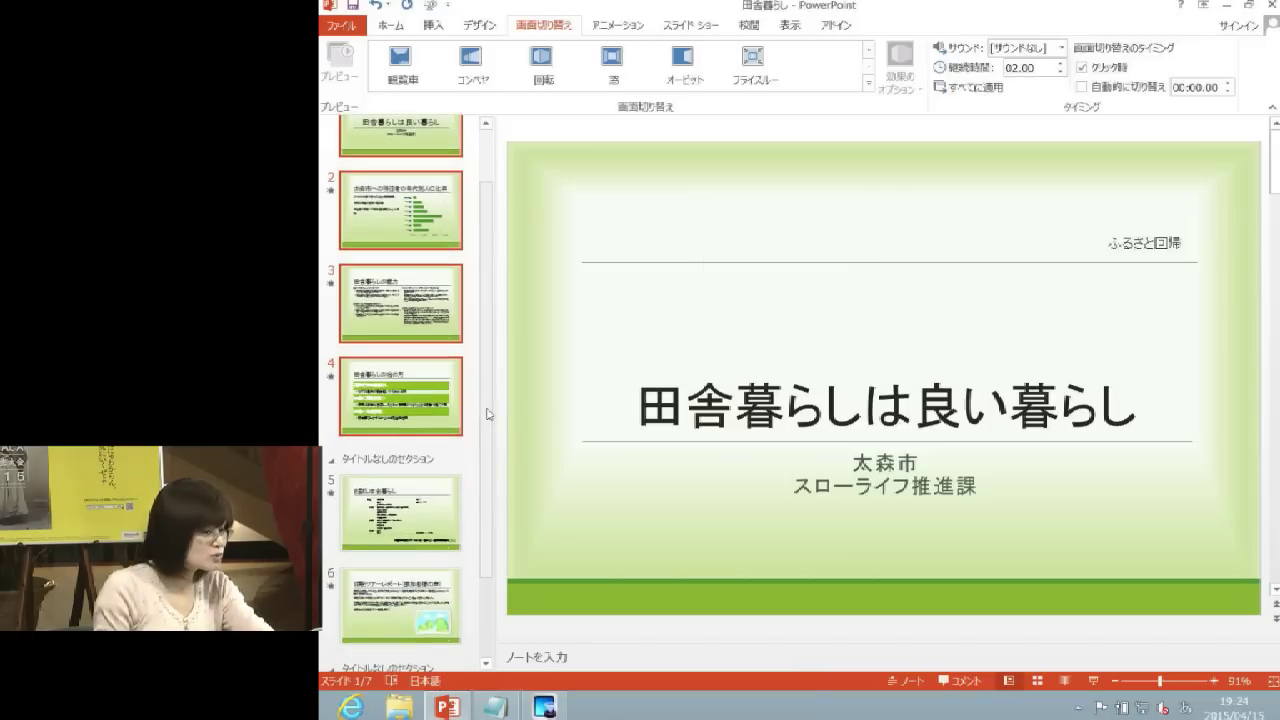
pyautogui.scroll(-3, 429, 387)
pyautogui.click(417, 362)
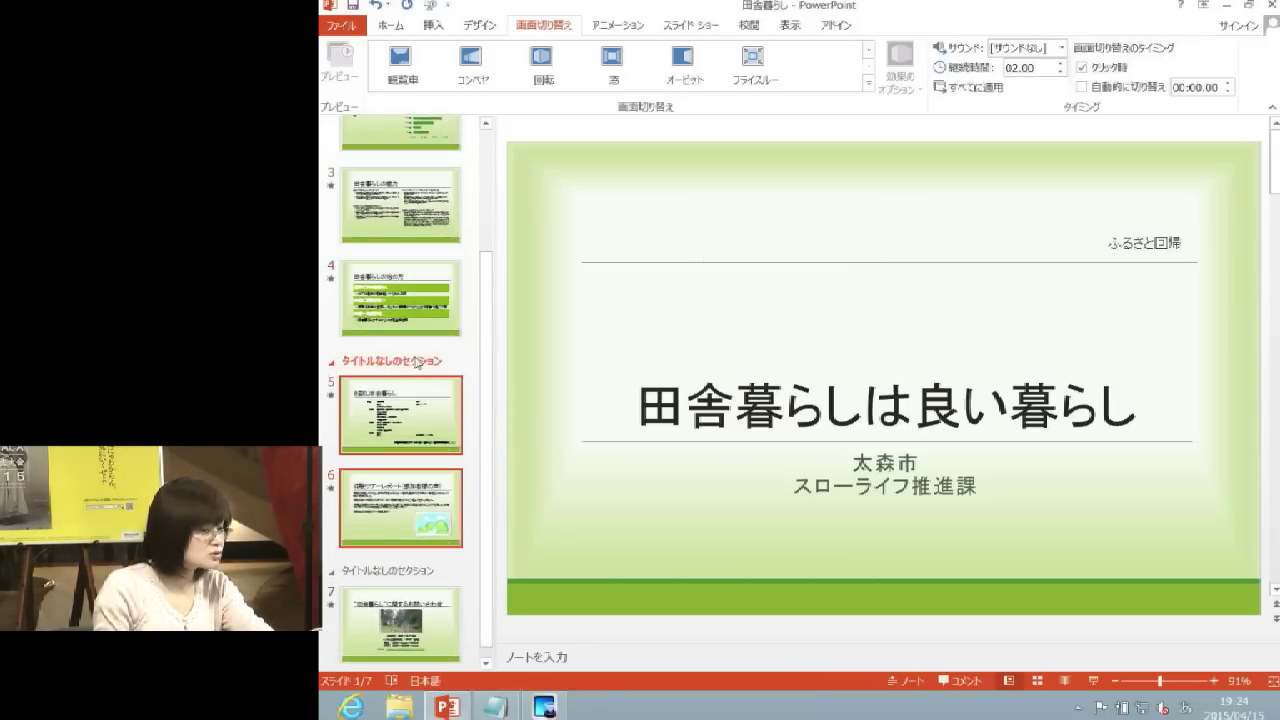
pyautogui.rightClick(417, 366)
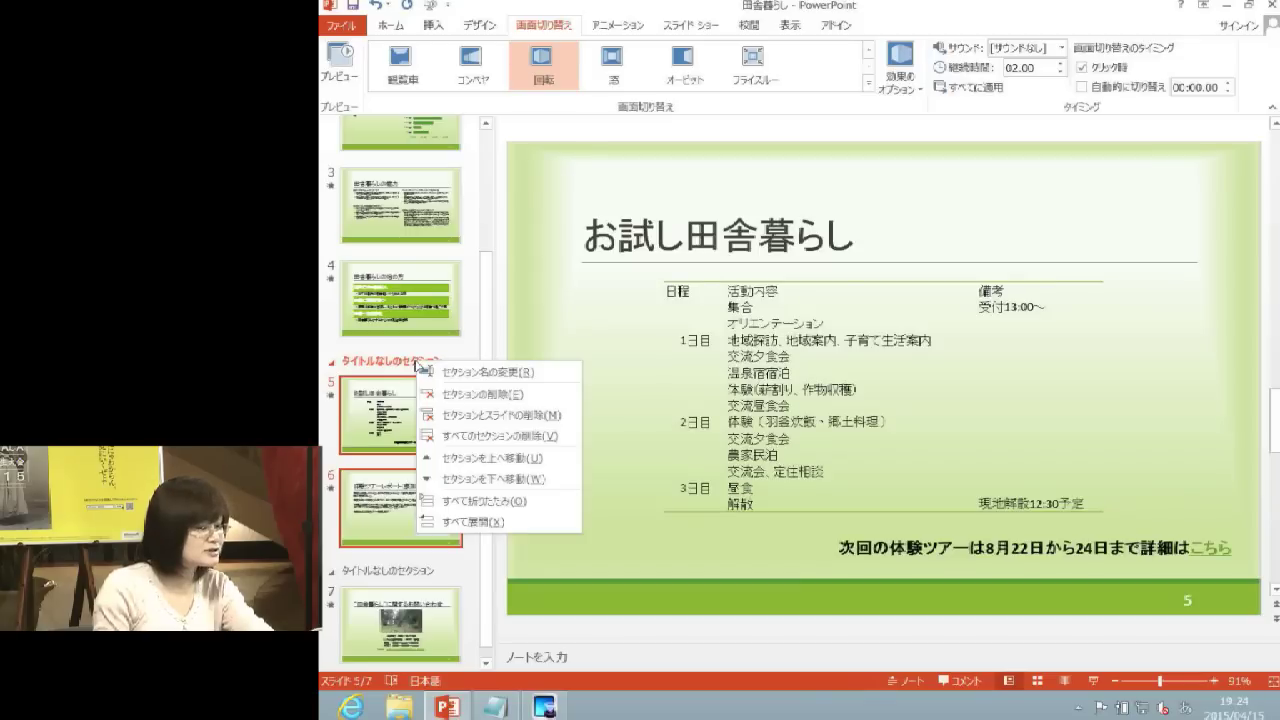
pyautogui.click(484, 373)
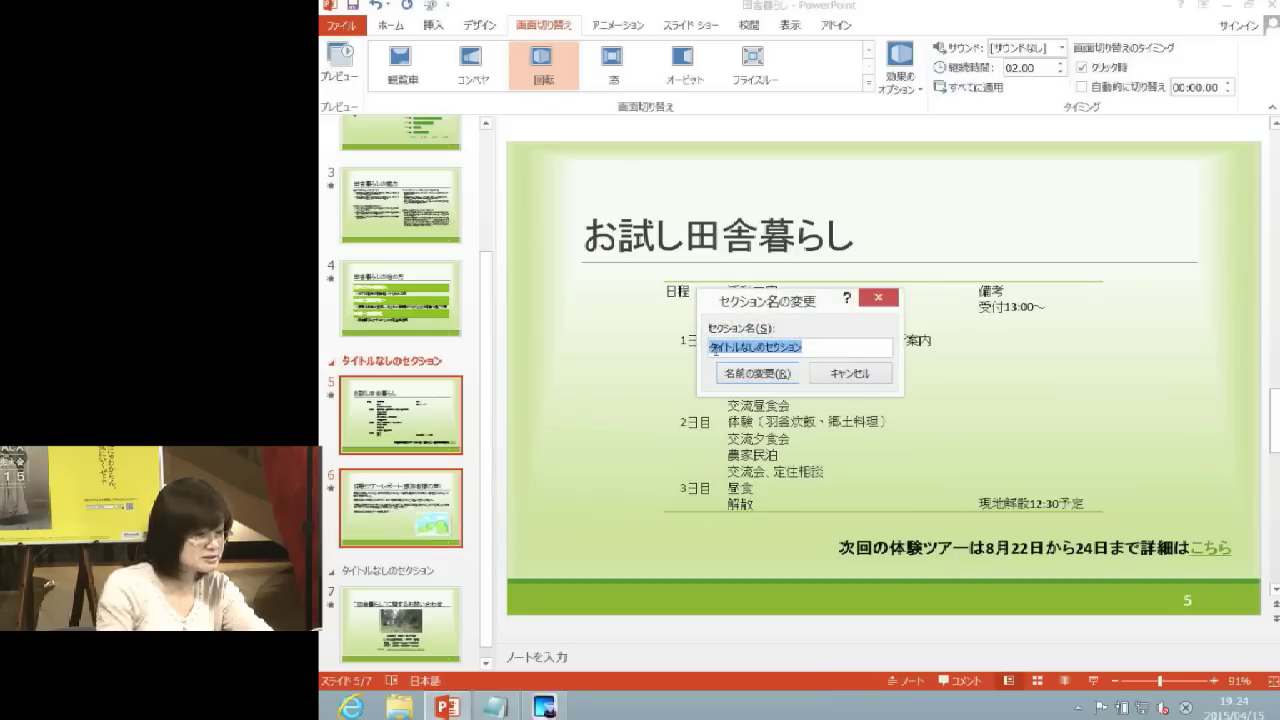
pyautogui.write('体験会')
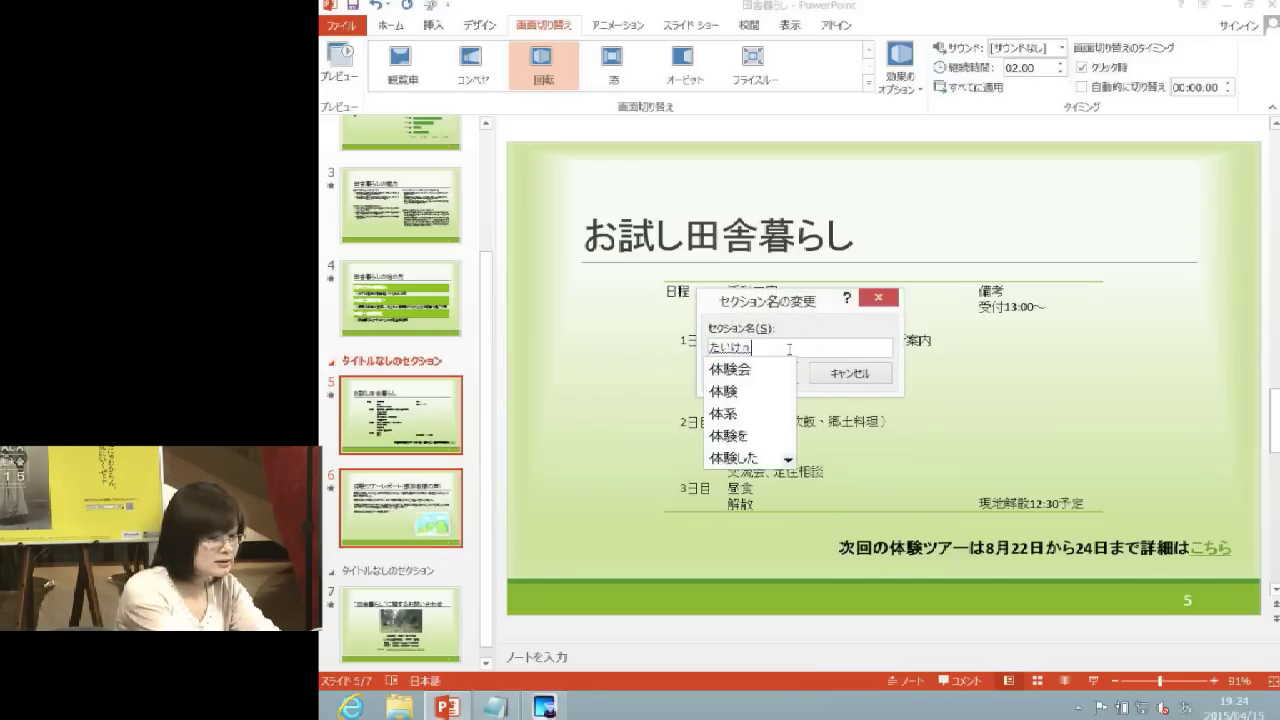
pyautogui.click(757, 373)
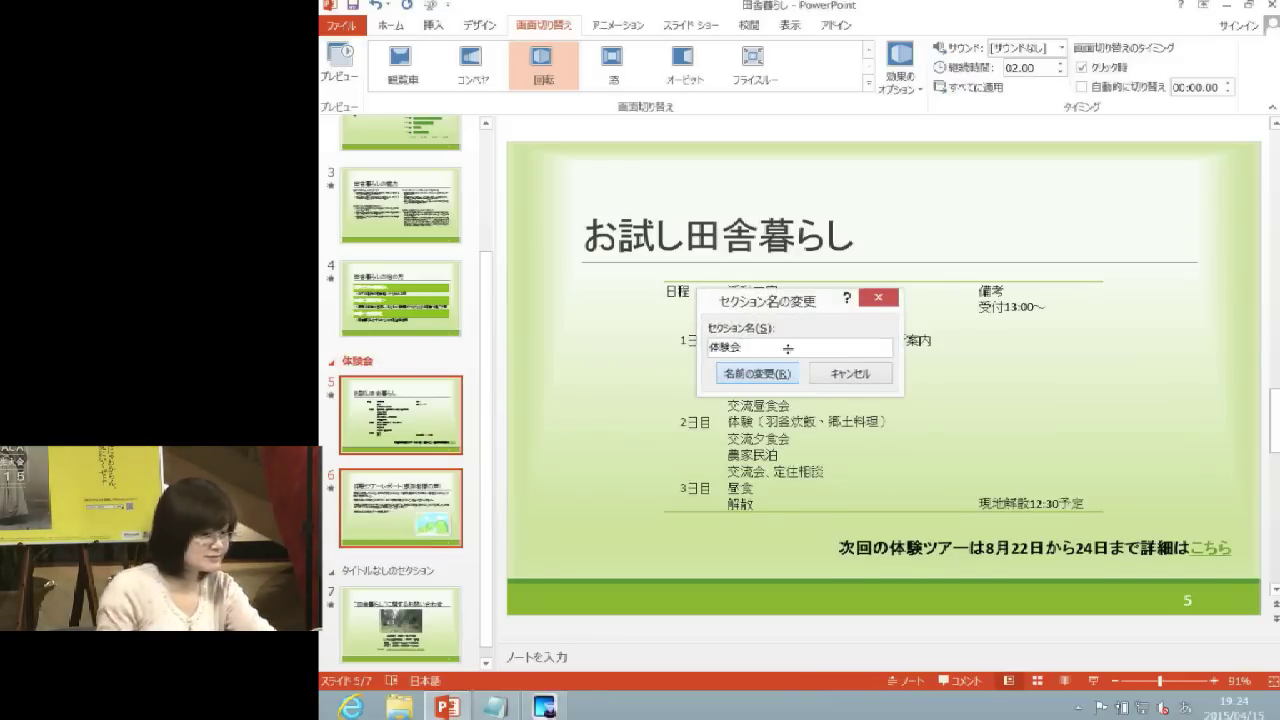
# Rename the last section, holding slide 7, to 問い合わせ
pyautogui.rightClick(415, 560)
pyautogui.click(476, 399)
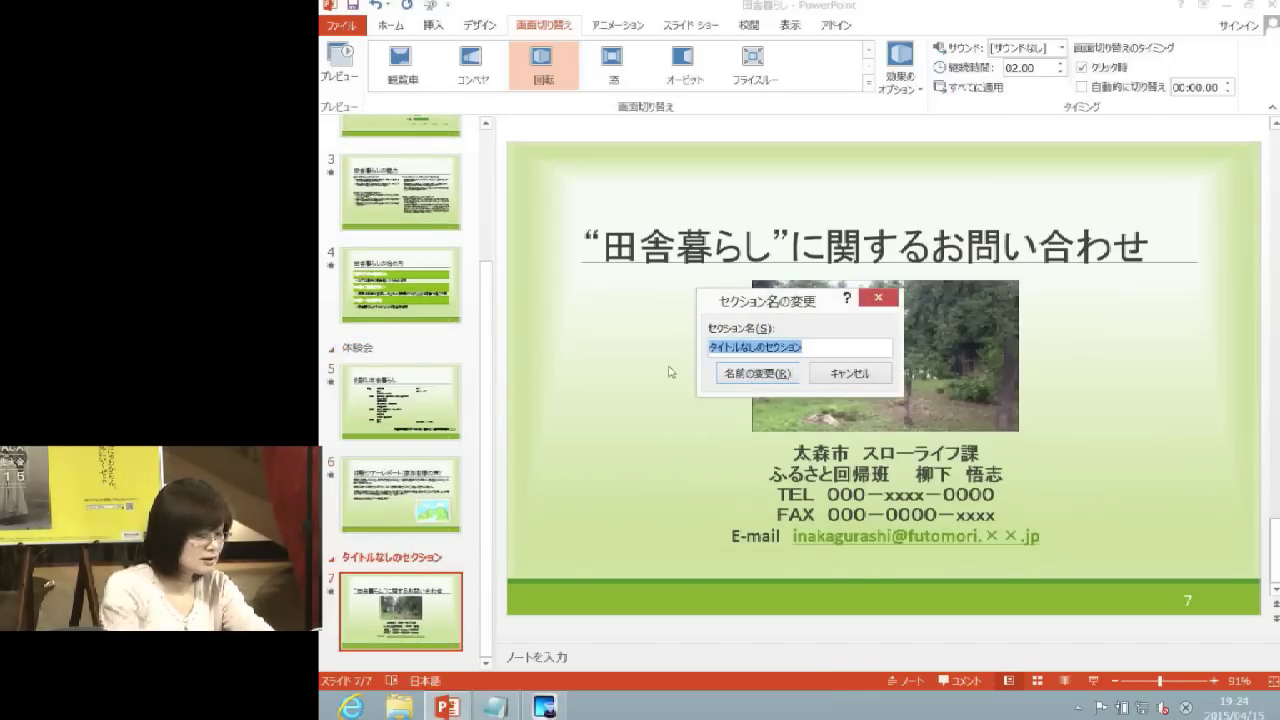
pyautogui.write('くいあわせ')
pyautogui.press('space')
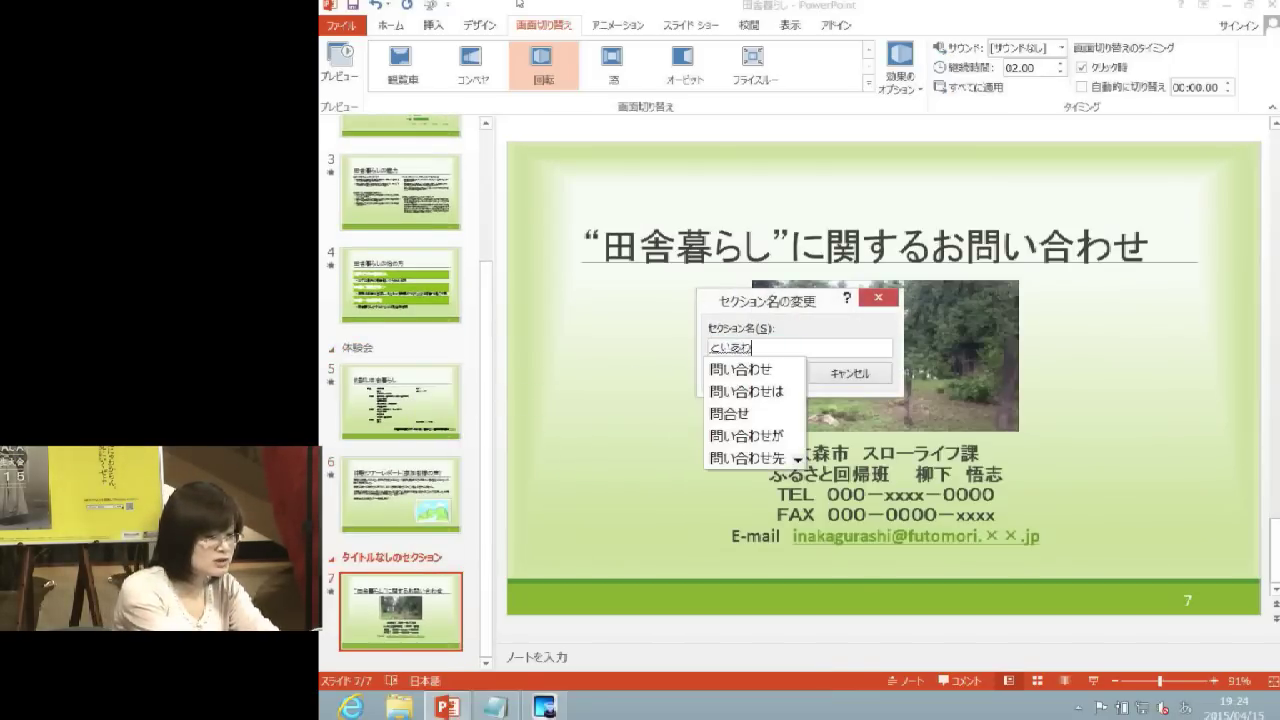
pyautogui.press('Return')
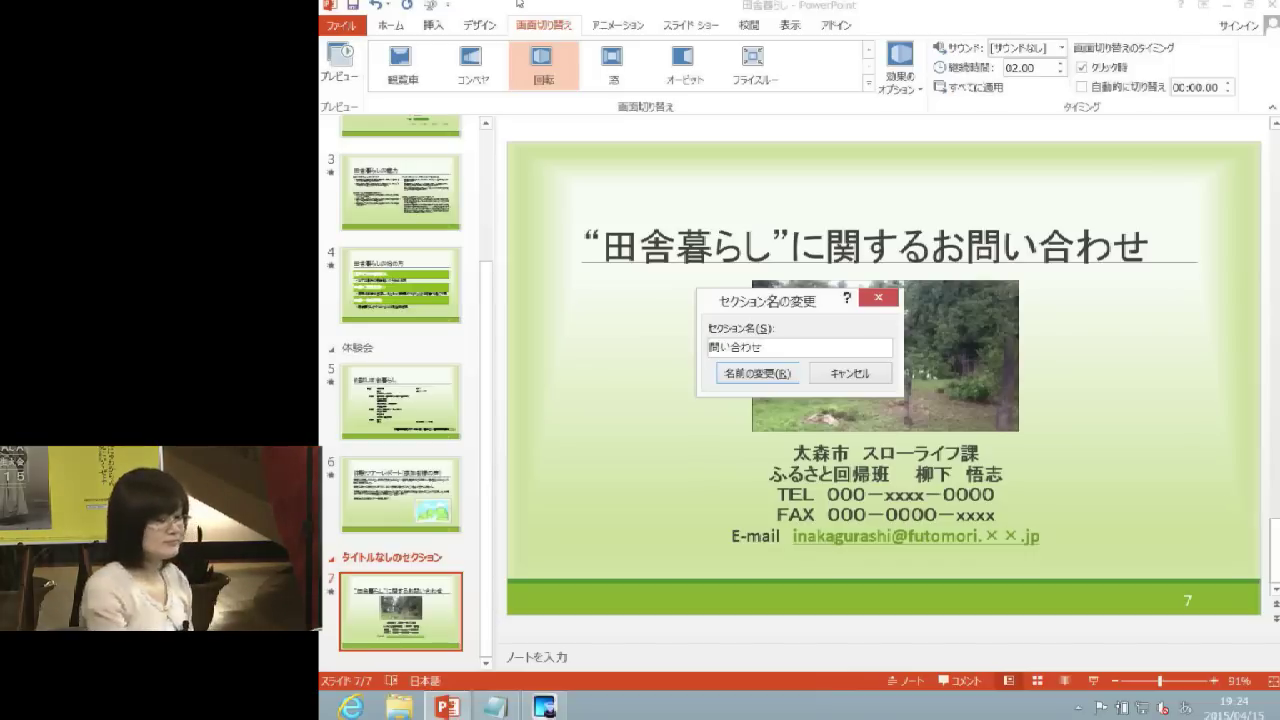
pyautogui.press('Return')
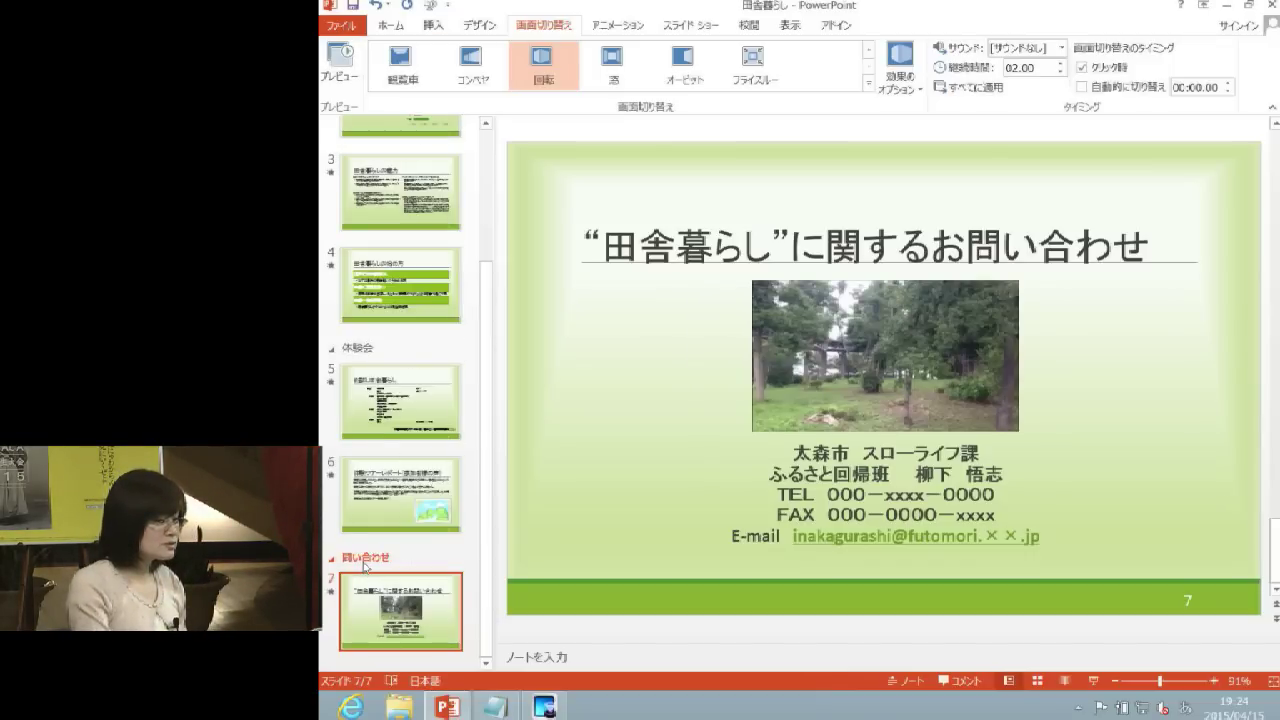
# Collapse the 体験会 section
pyautogui.scroll(2, 375, 540)
pyautogui.scroll(2, 390, 488)
pyautogui.doubleClick(358, 507)
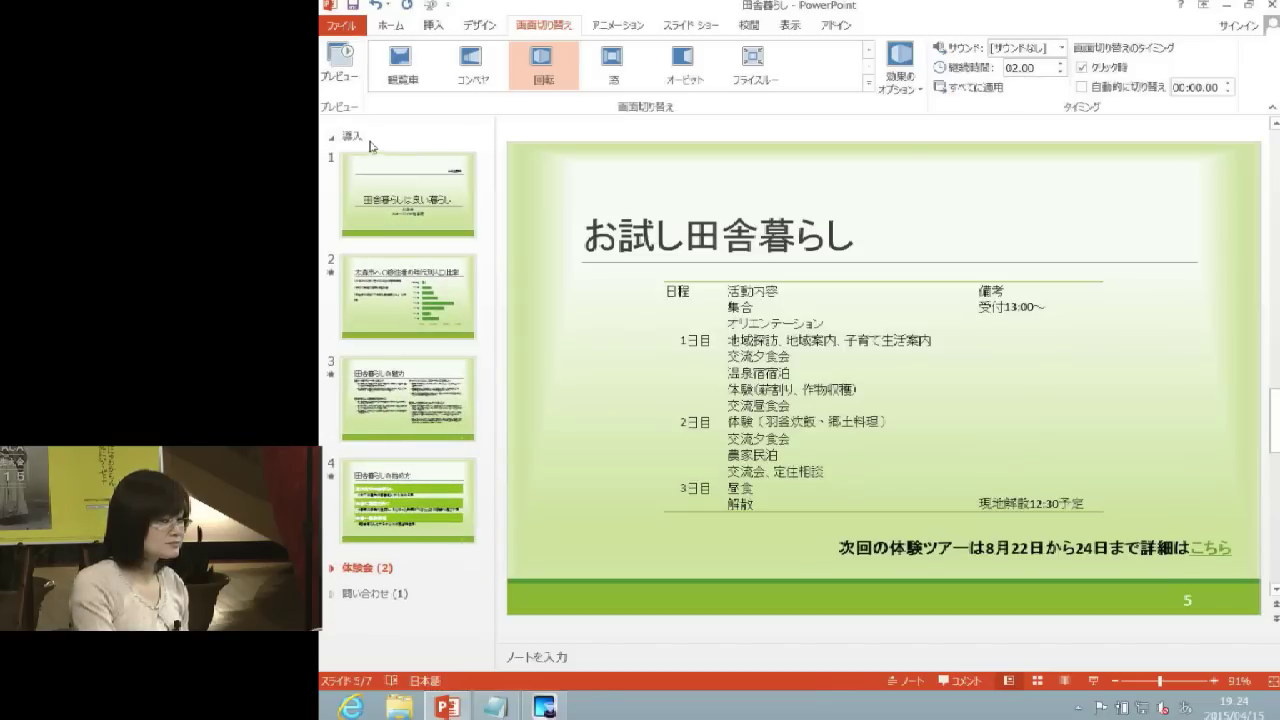
# Collapse 導入, expand 体験会 to show slides 5–6, and select slide 5
pyautogui.doubleClick(355, 136)
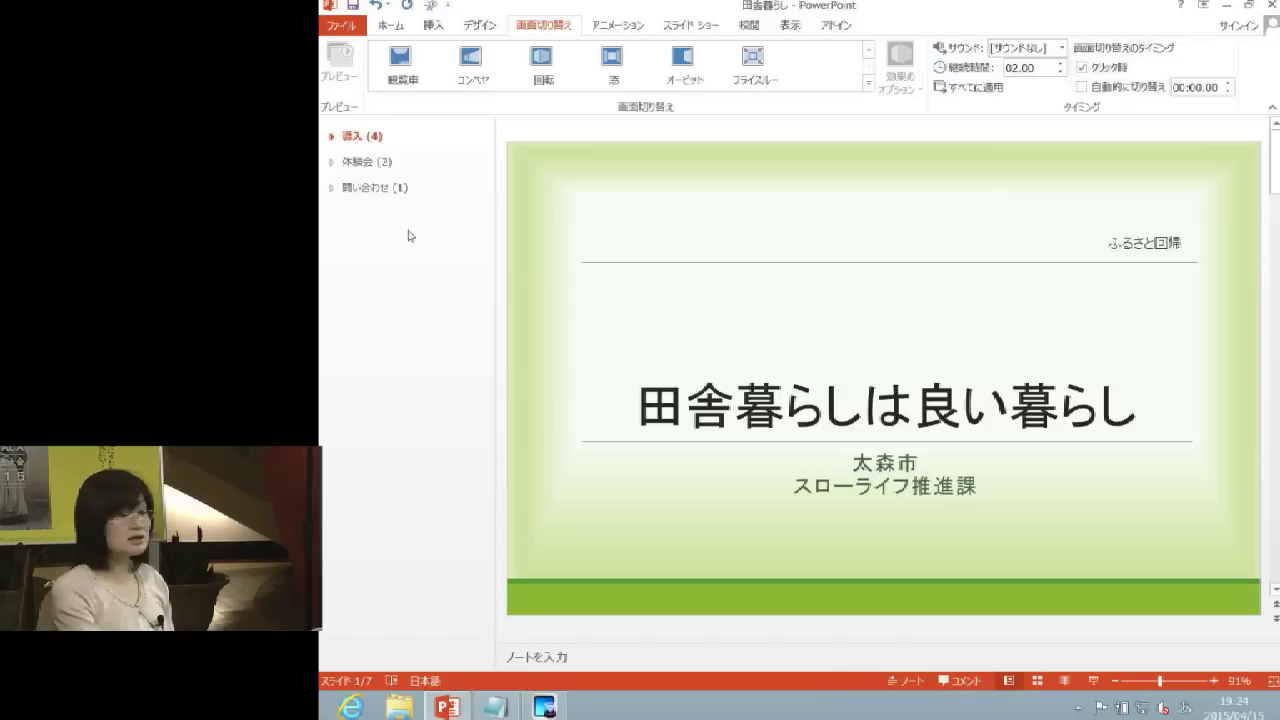
pyautogui.click(360, 162)
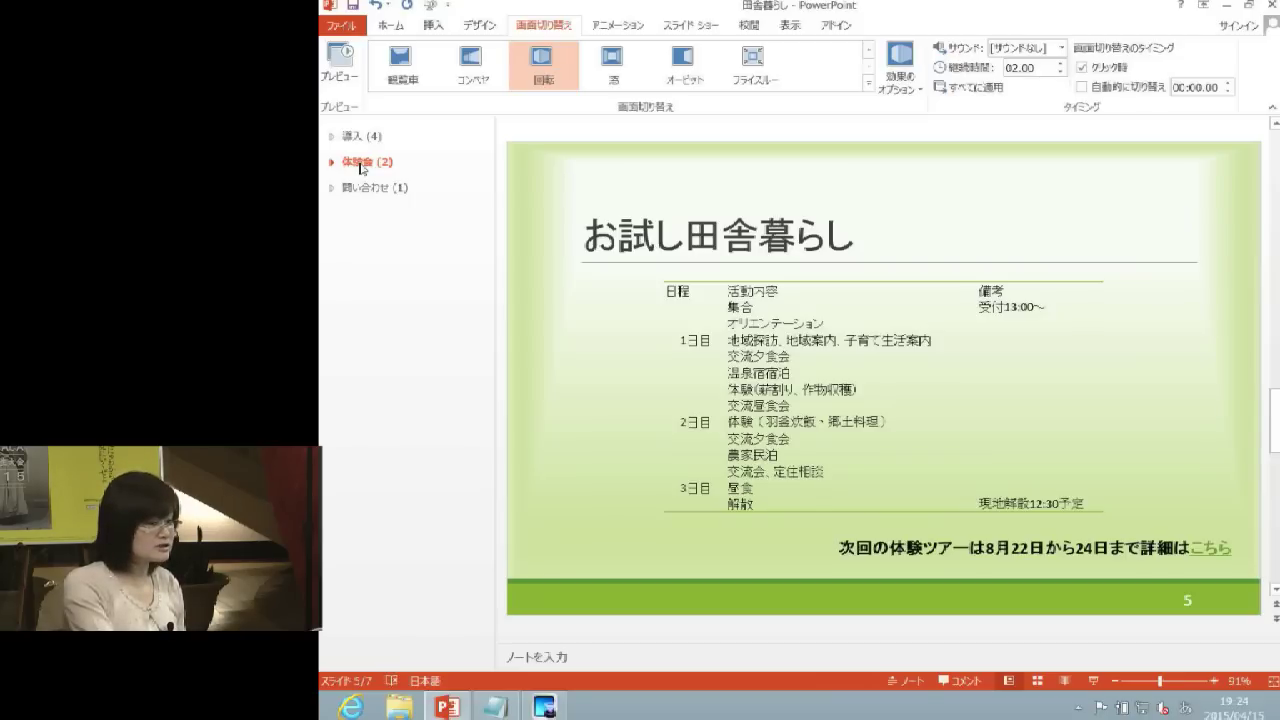
pyautogui.doubleClick(362, 163)
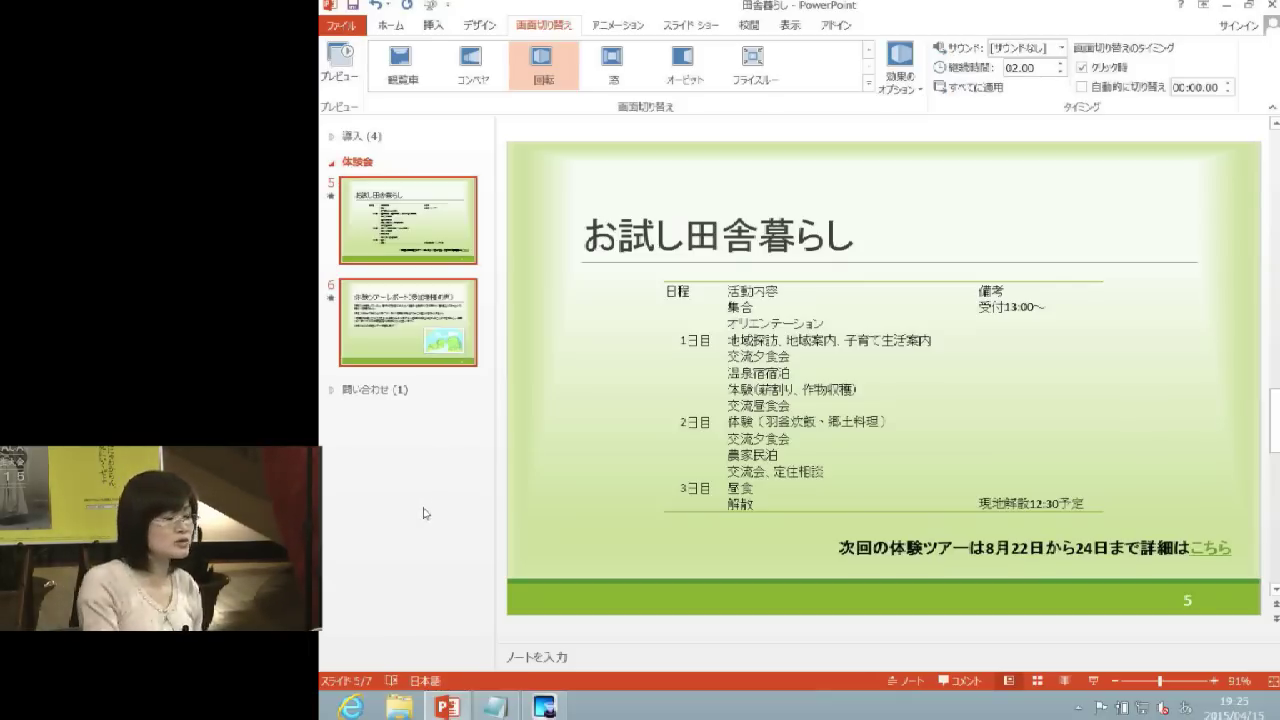
pyautogui.click(551, 309)
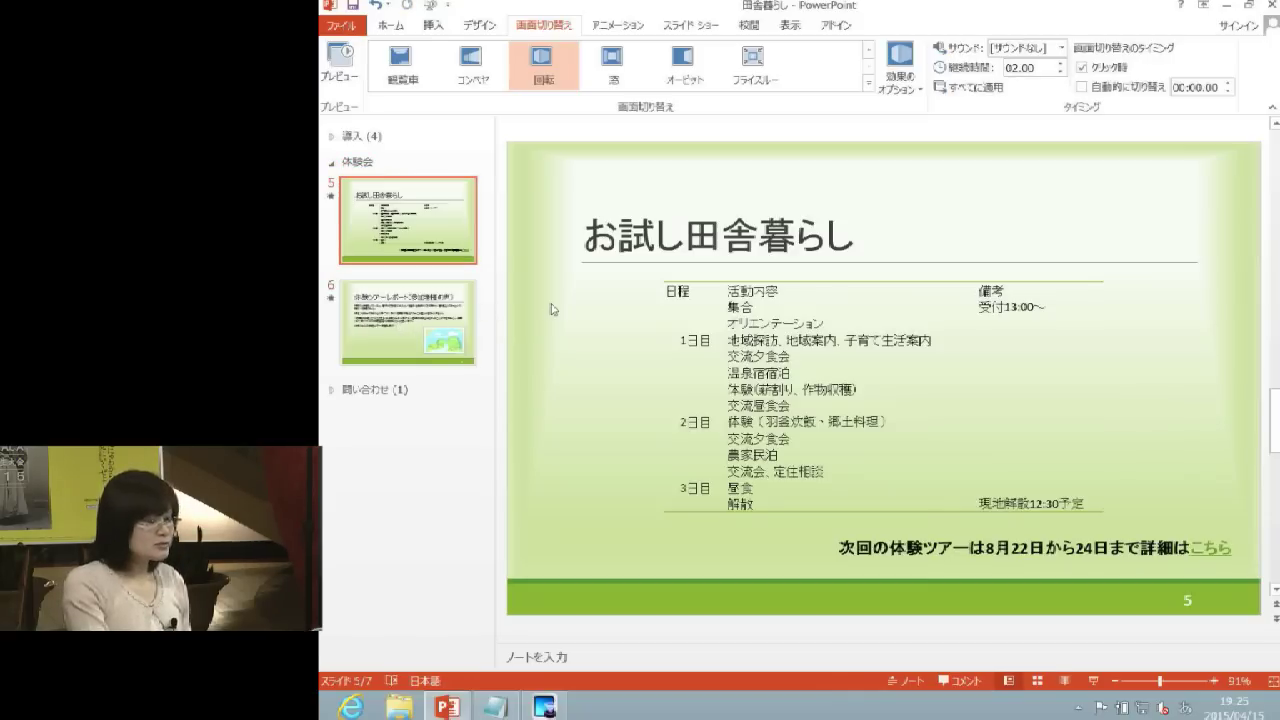
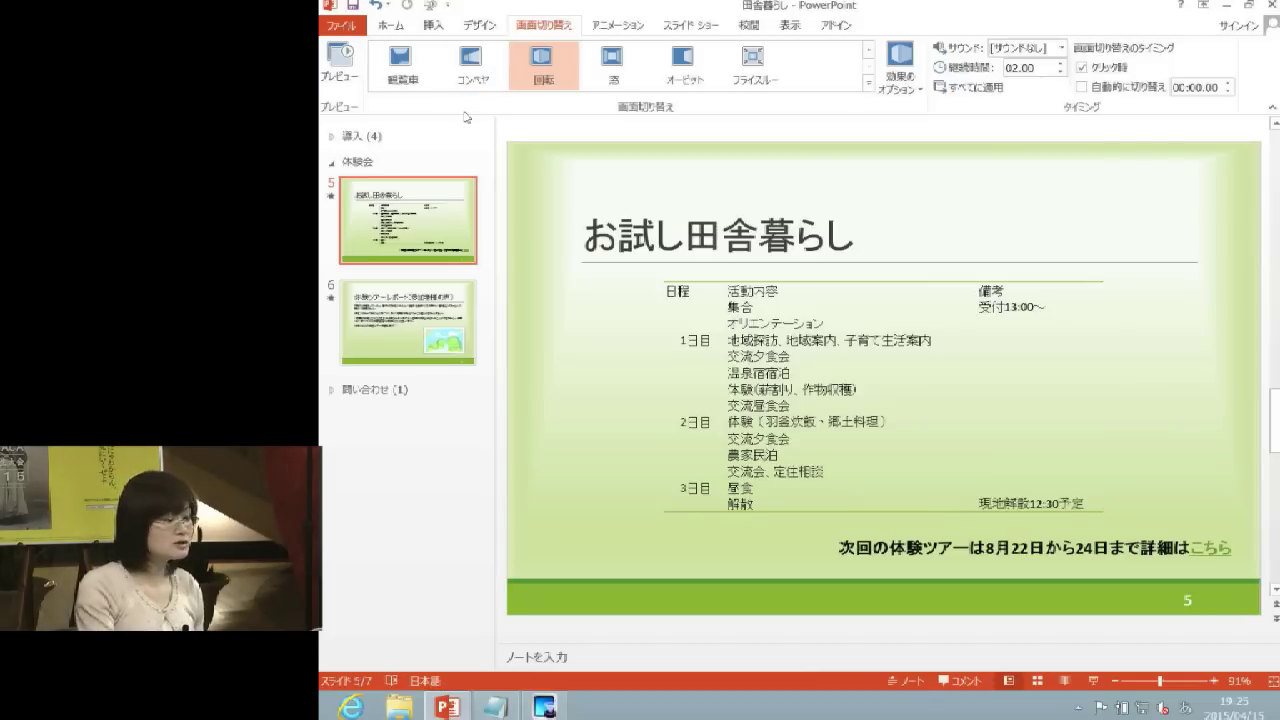
# From the スライド ショー tab, open the 目的別スライド ショー manager and start a new custom show
pyautogui.click(681, 26)
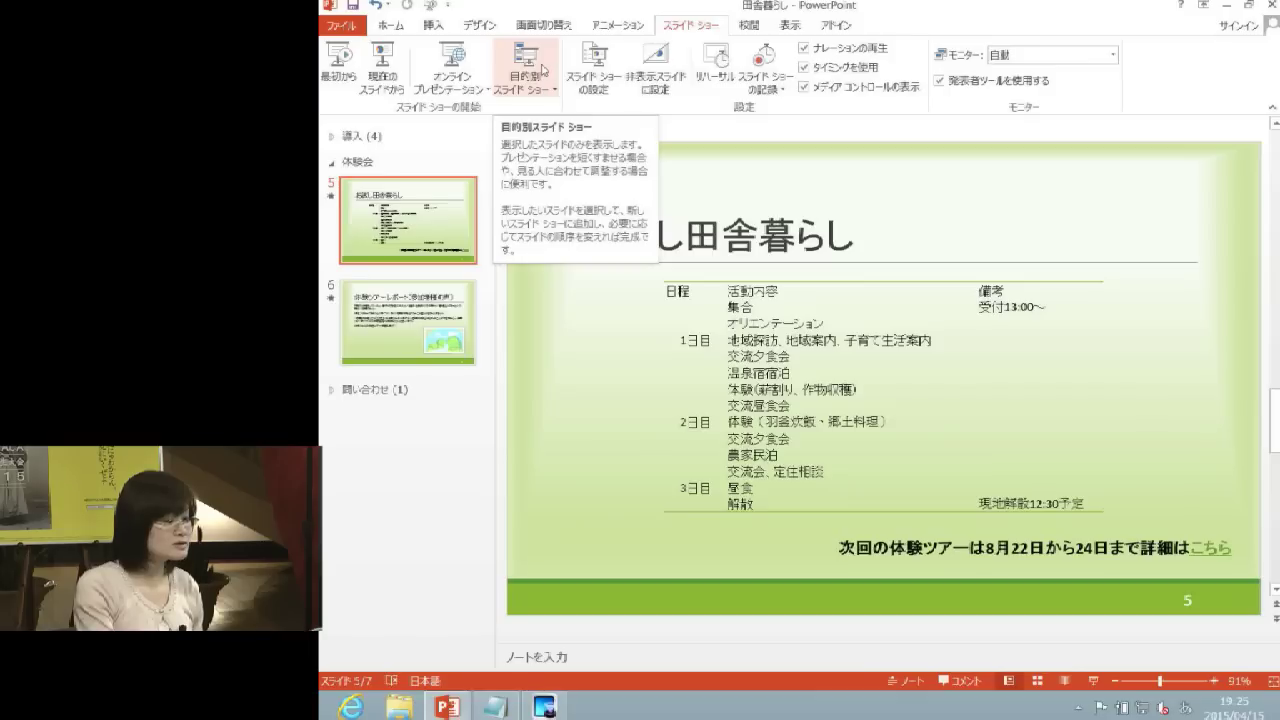
pyautogui.click(543, 68)
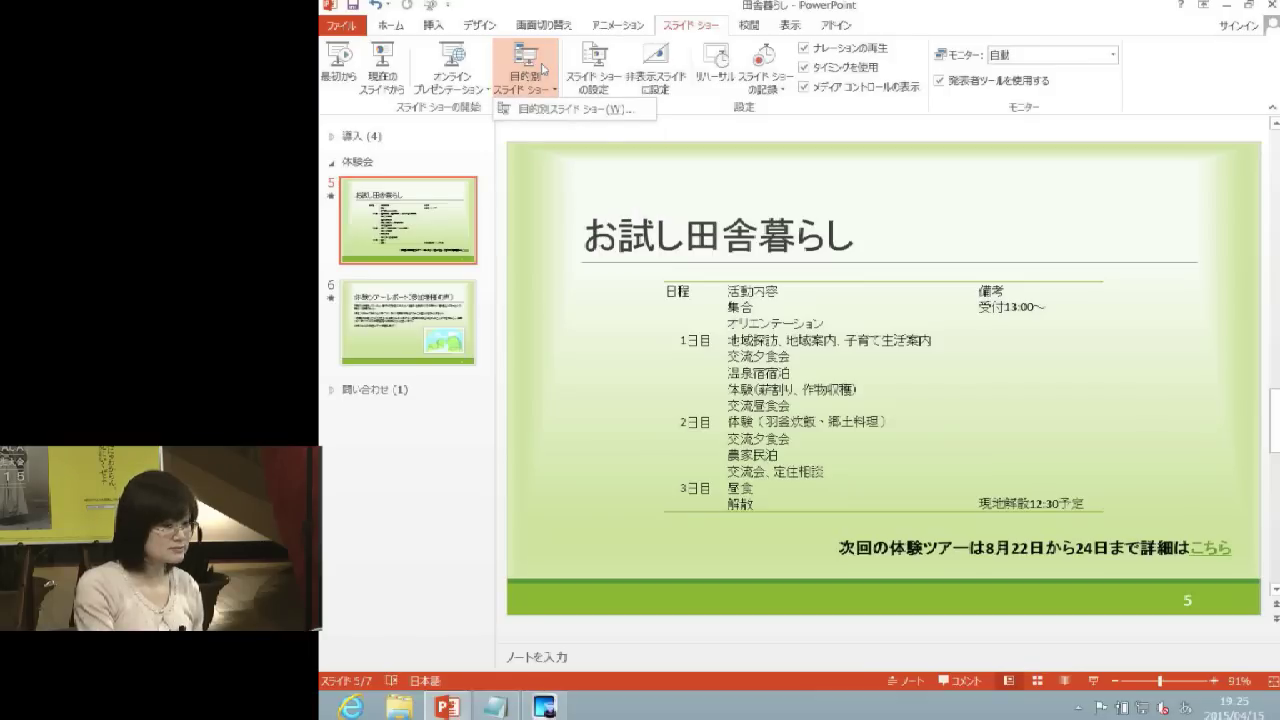
pyautogui.click(557, 112)
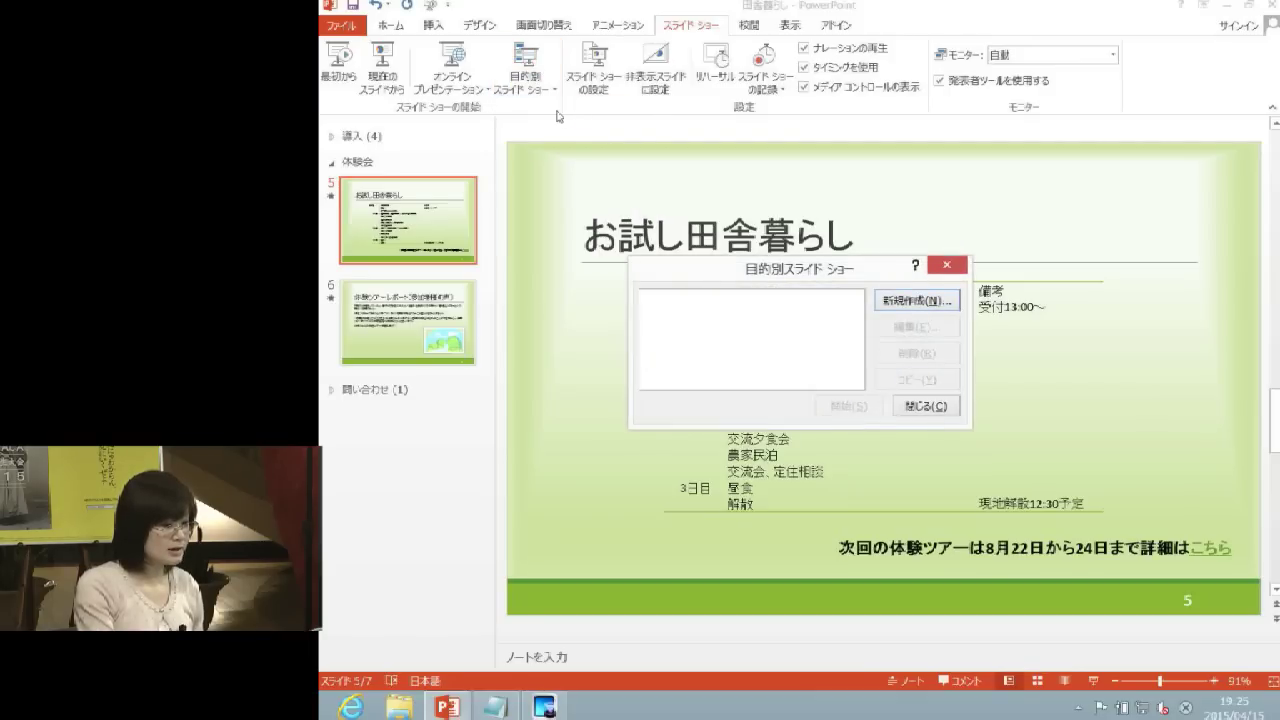
pyautogui.moveTo(743, 265); pyautogui.dragTo(766, 89)
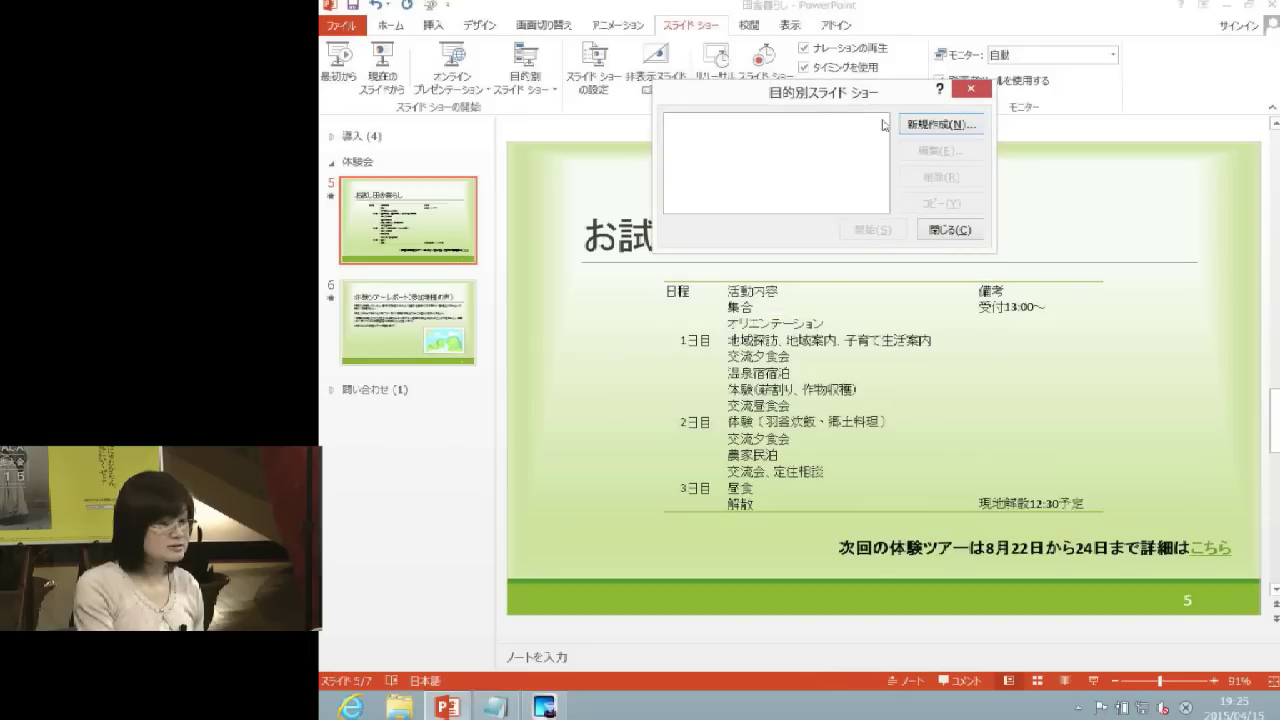
pyautogui.click(928, 126)
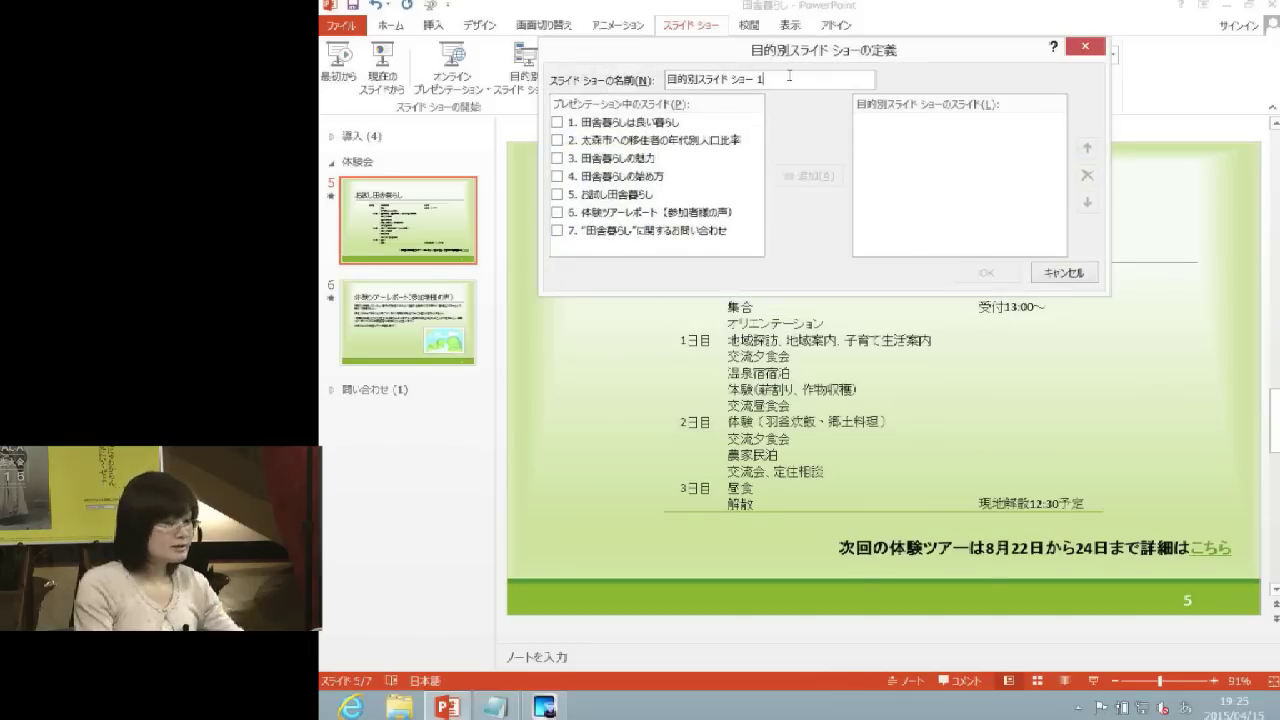
# Rename the custom show from '目的別スライド ショー 1' to '田舎暮らし（短縮版）'
pyautogui.moveTo(789, 75); pyautogui.dragTo(660, 76)
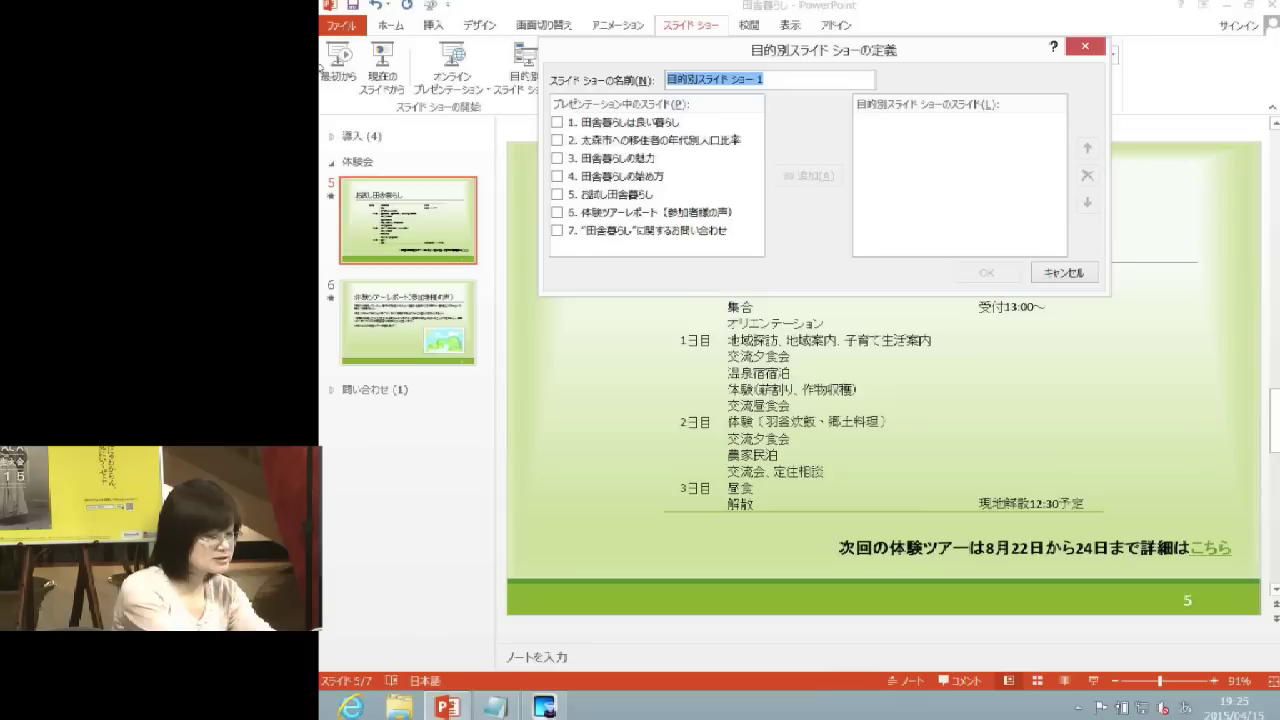
pyautogui.write('ina')
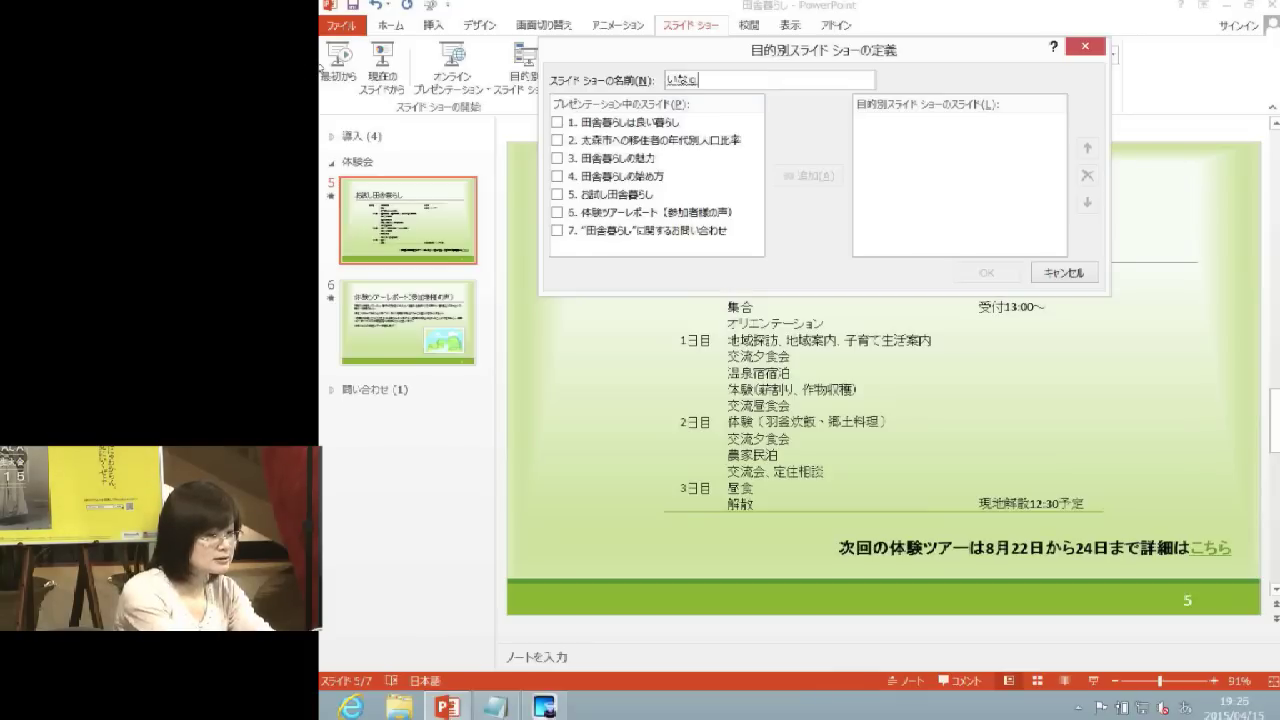
pyautogui.write('kagura')
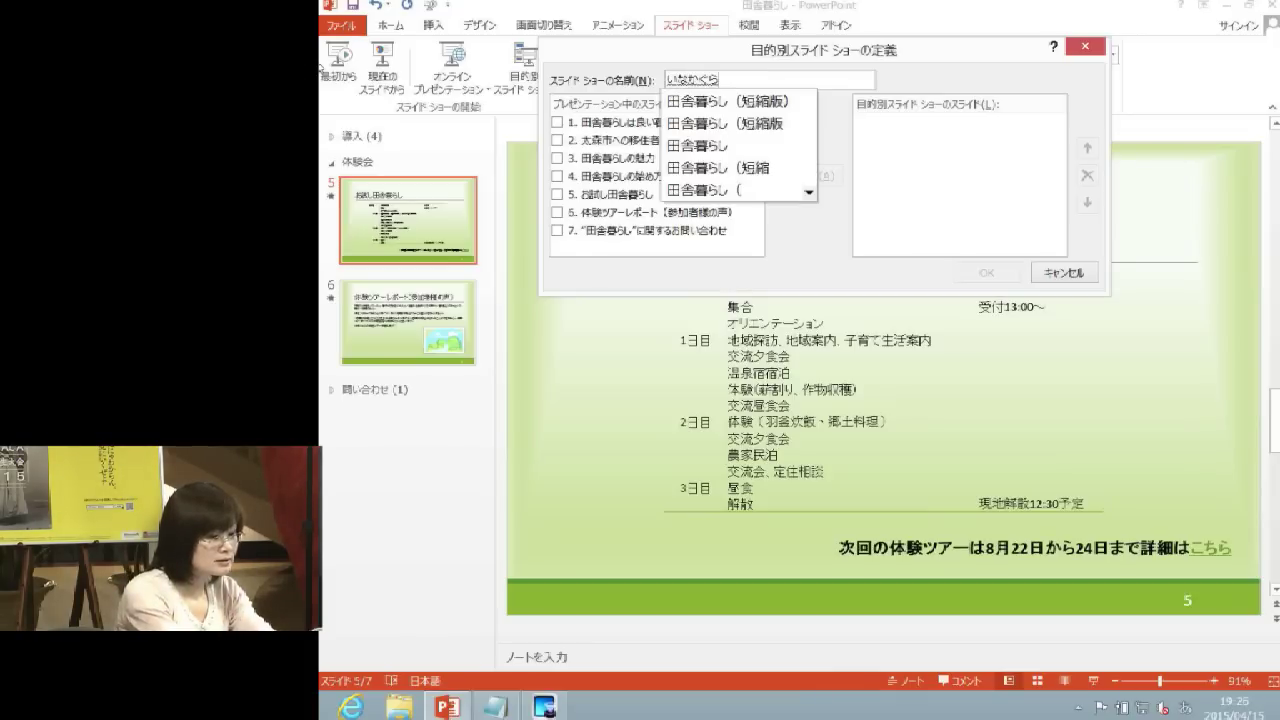
pyautogui.press('Down')
pyautogui.press('Return')
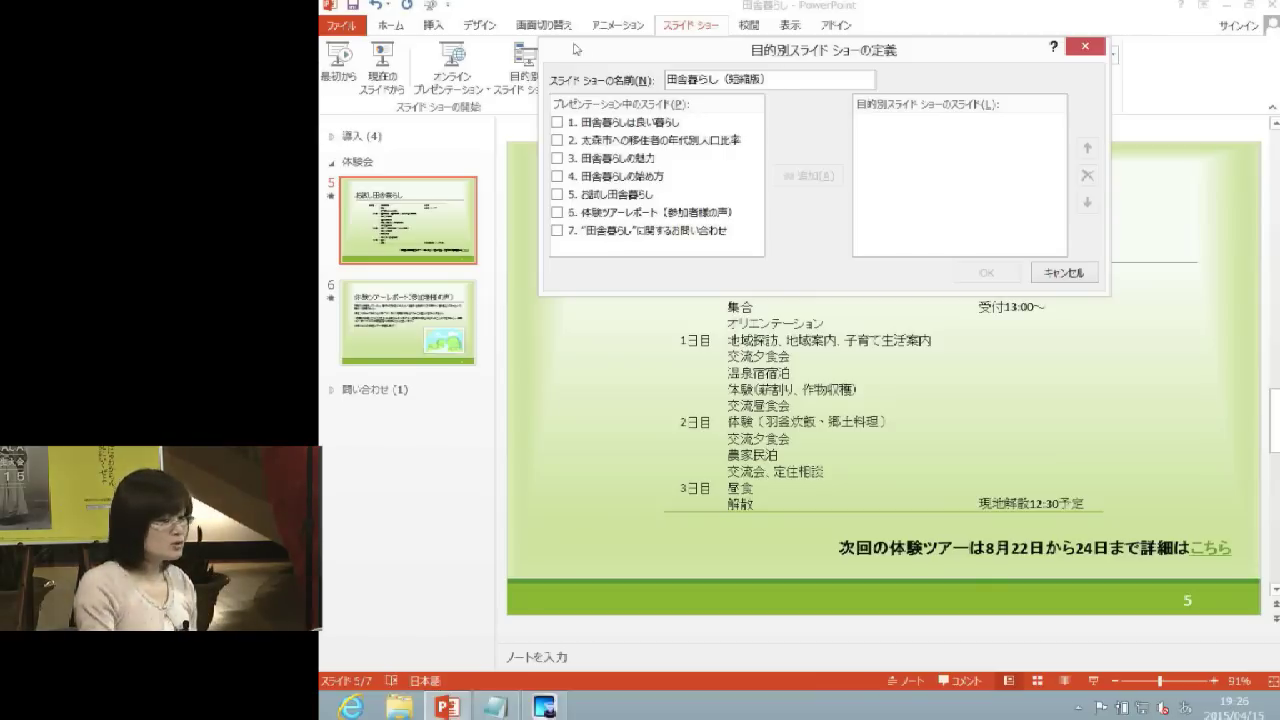
# Add slides 1, 4, 5 and 7 to the show and save the definition
pyautogui.click(557, 122)
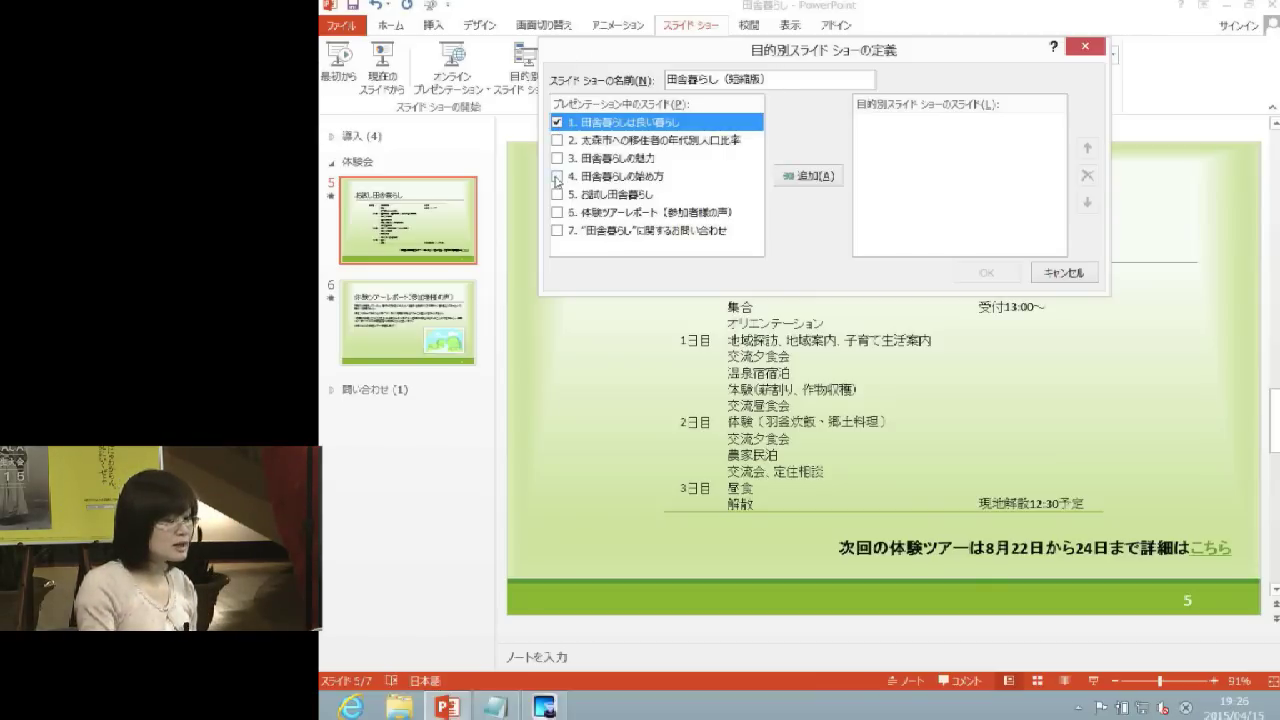
pyautogui.click(557, 178)
pyautogui.click(557, 194)
pyautogui.click(557, 230)
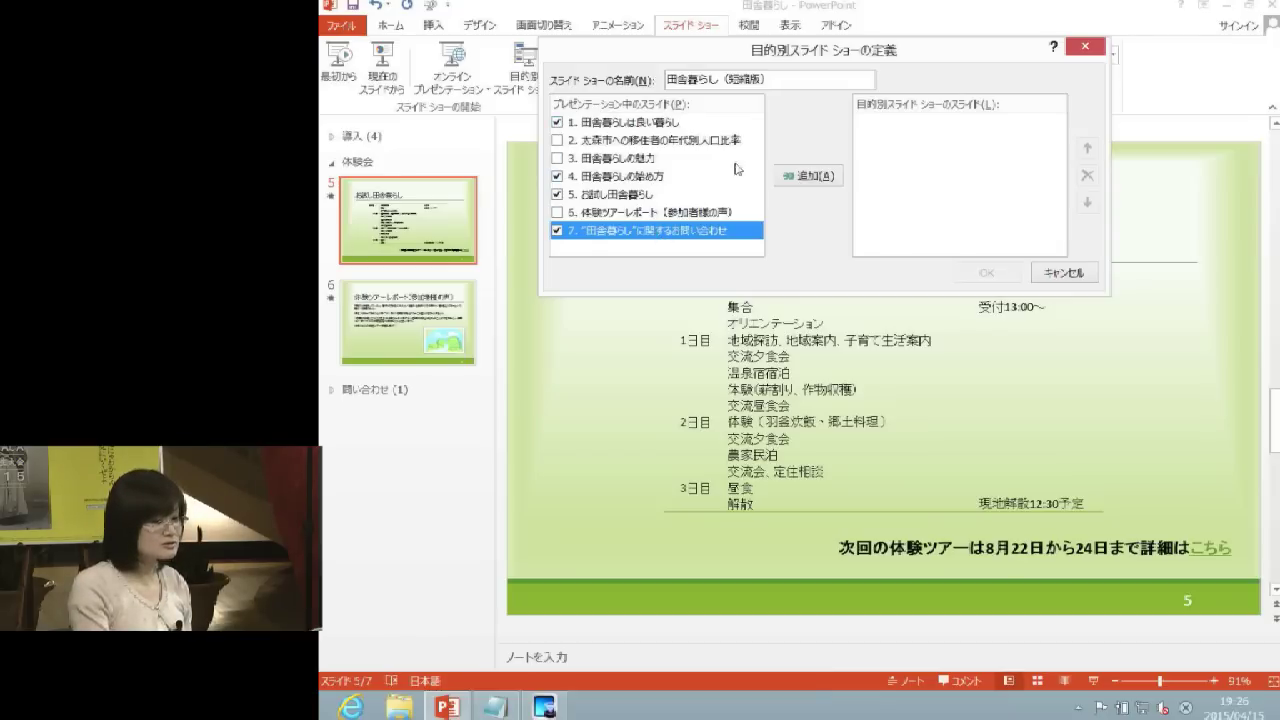
pyautogui.click(804, 177)
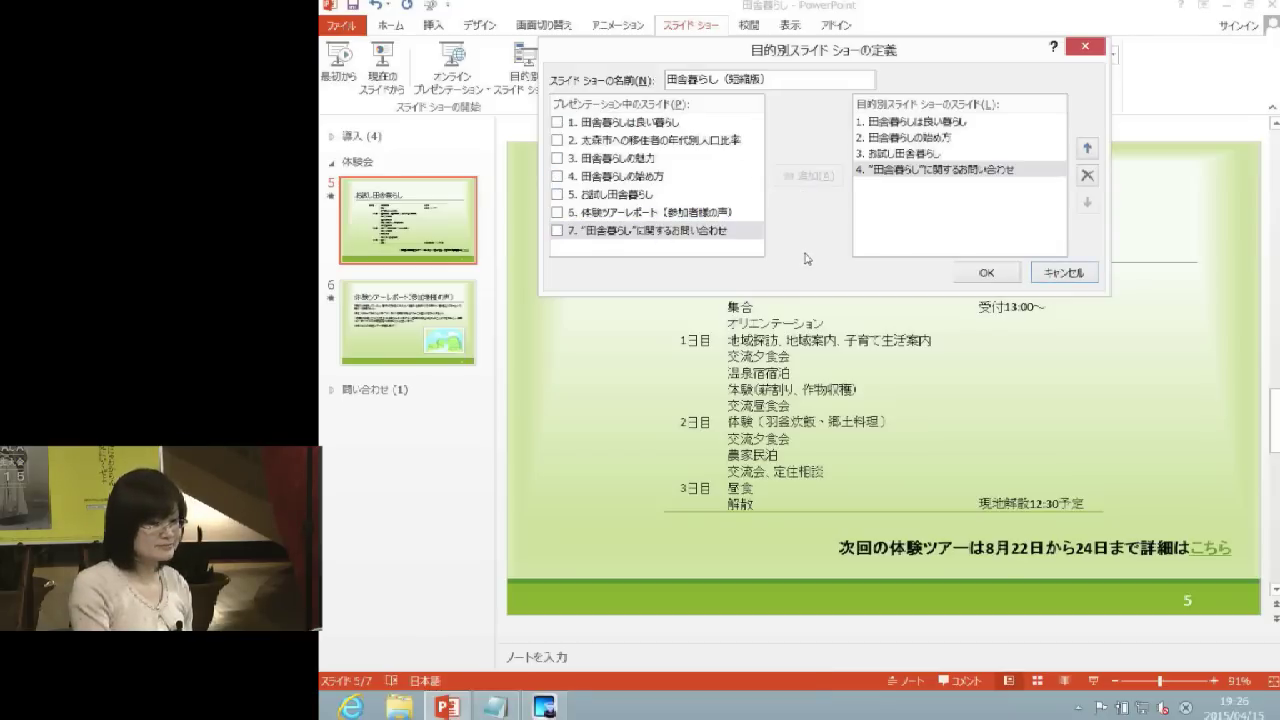
pyautogui.click(978, 273)
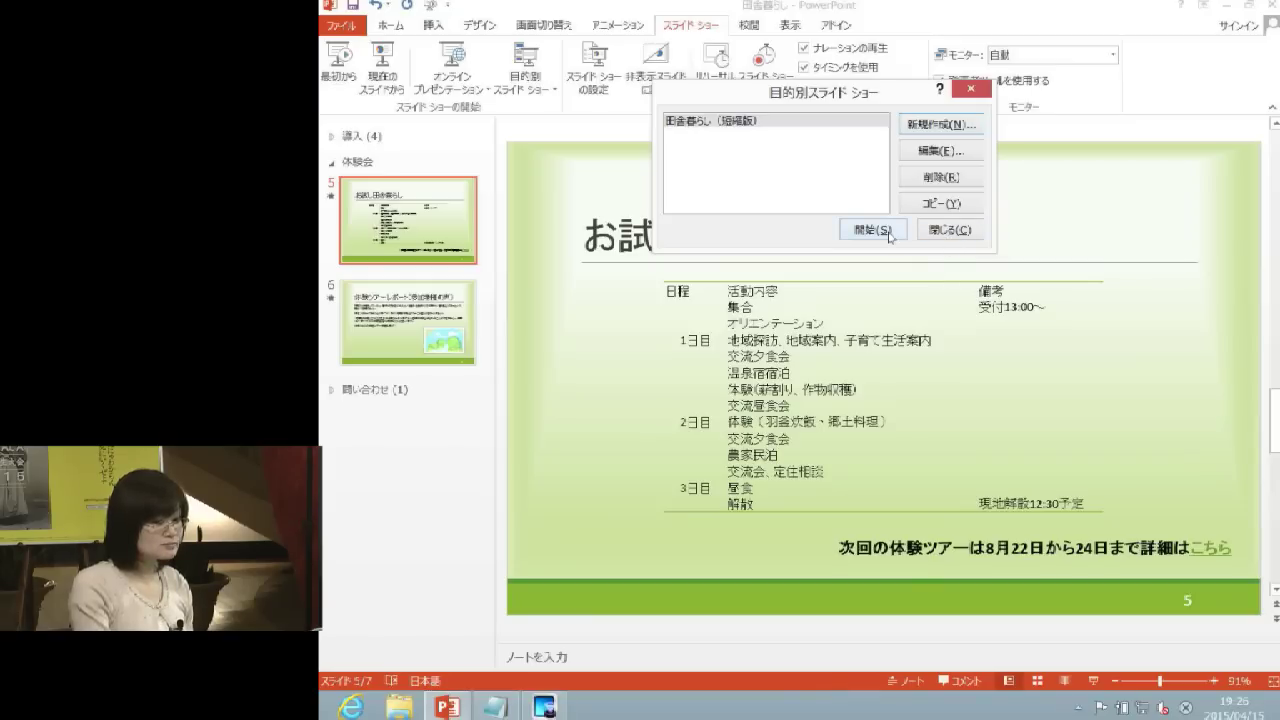
# Close the custom shows manager and show the 目的別スライド ショー dropdown list
pyautogui.click(940, 230)
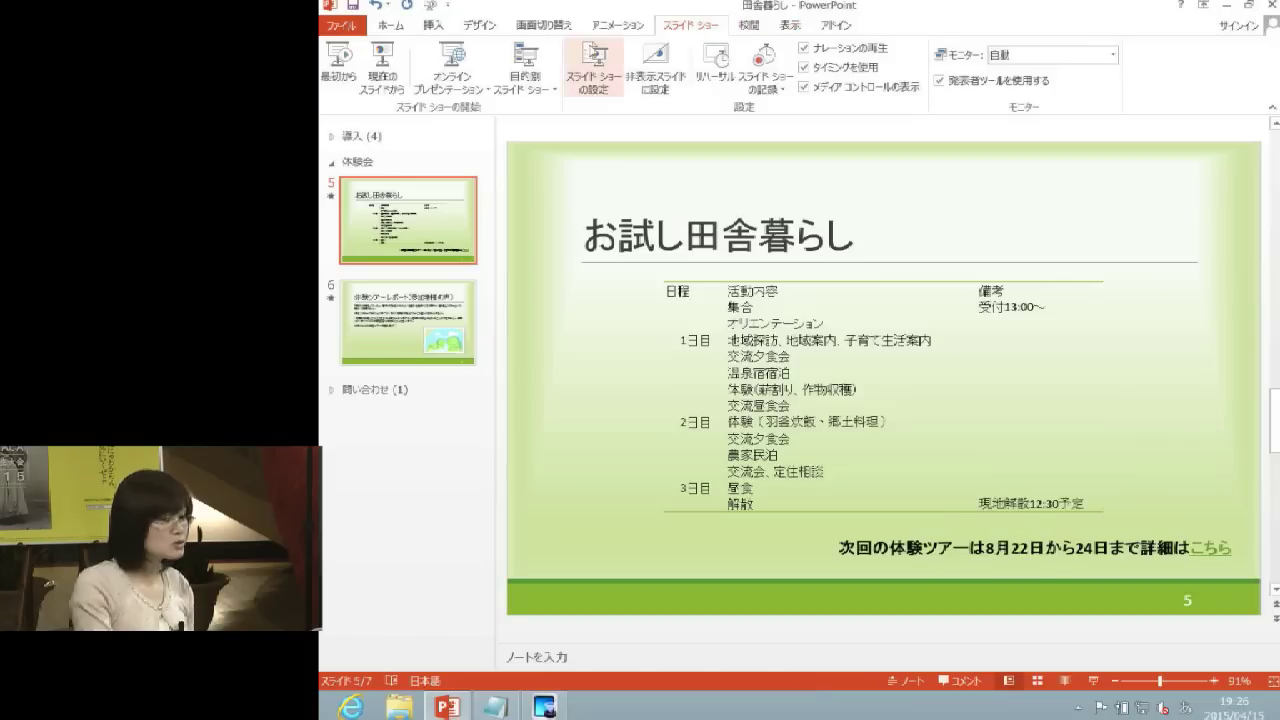
pyautogui.click(521, 77)
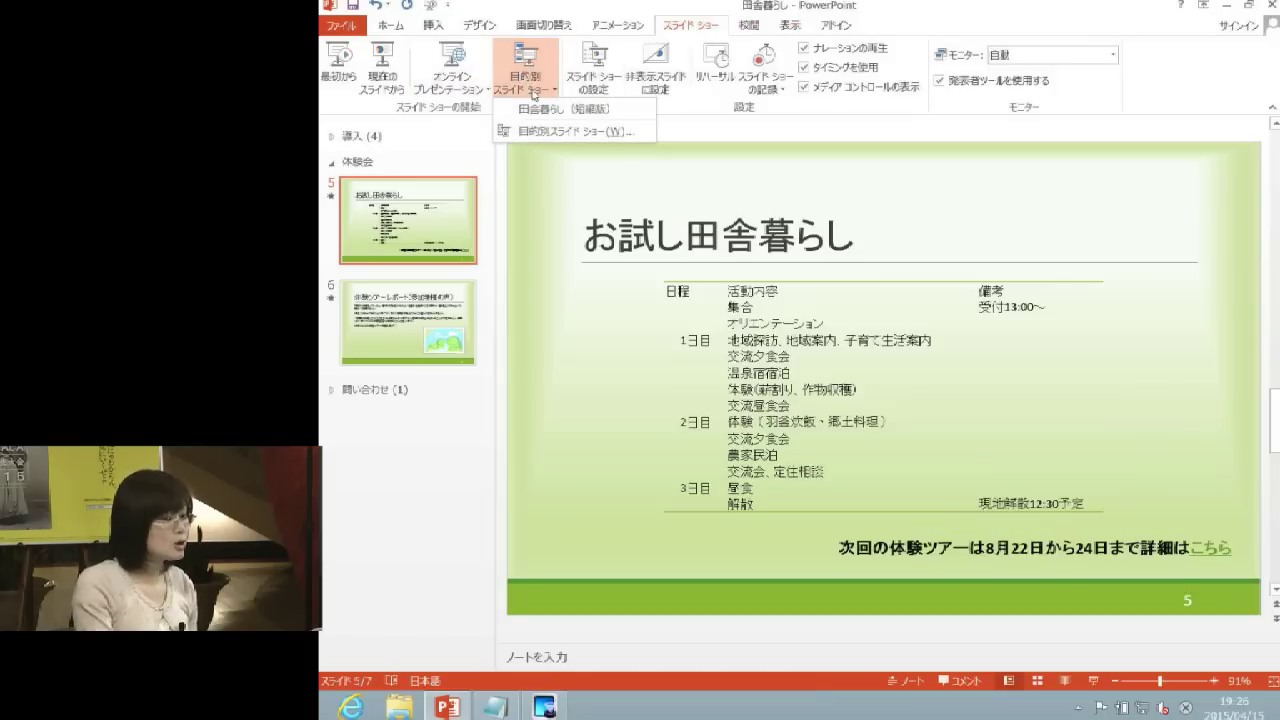
# Run '田舎暮らし（短縮版）' in presenter view, advancing through slides 1/4 to 4/4, then end it
pyautogui.click(588, 110)
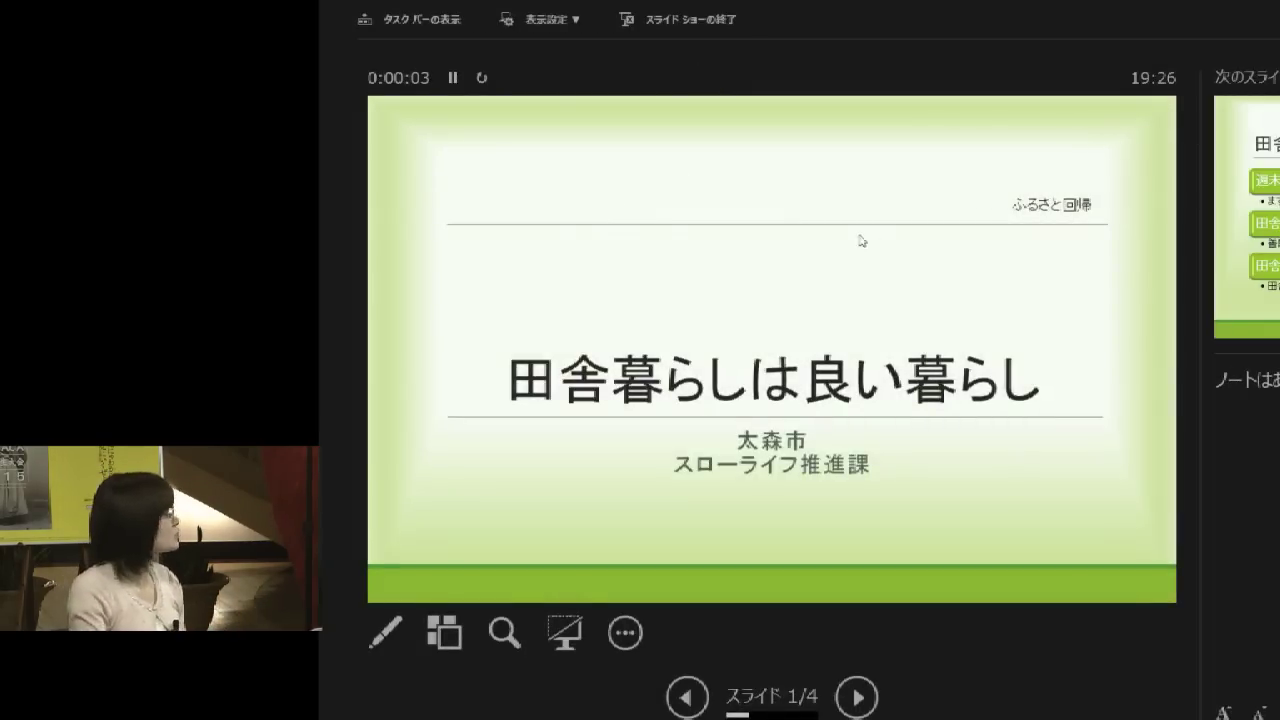
pyautogui.click(769, 223)
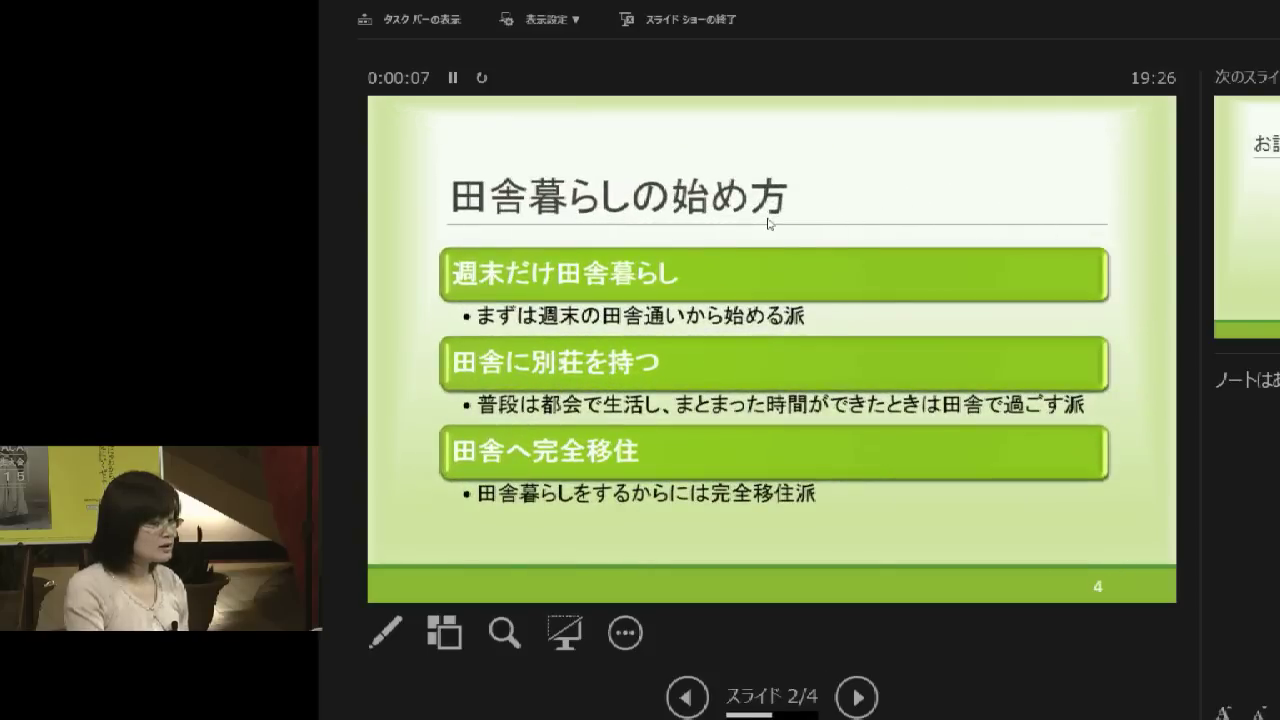
pyautogui.click(769, 223)
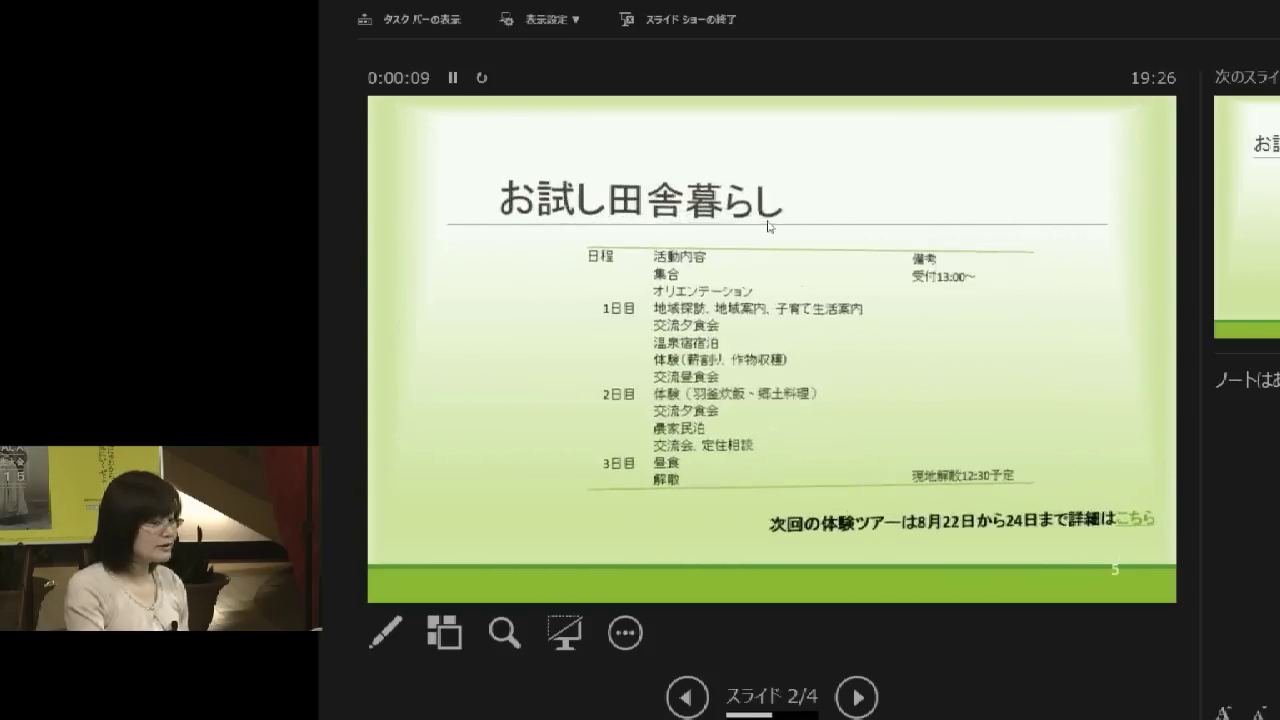
pyautogui.click(769, 226)
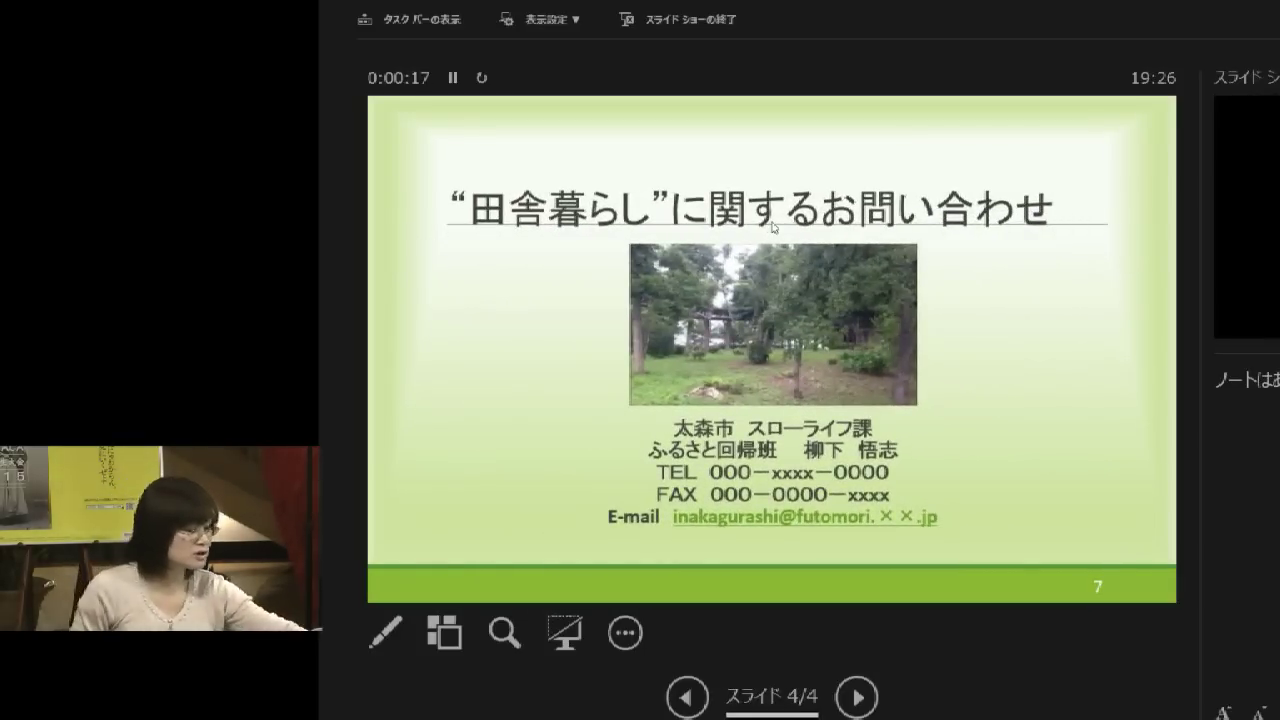
pyautogui.press('Escape')
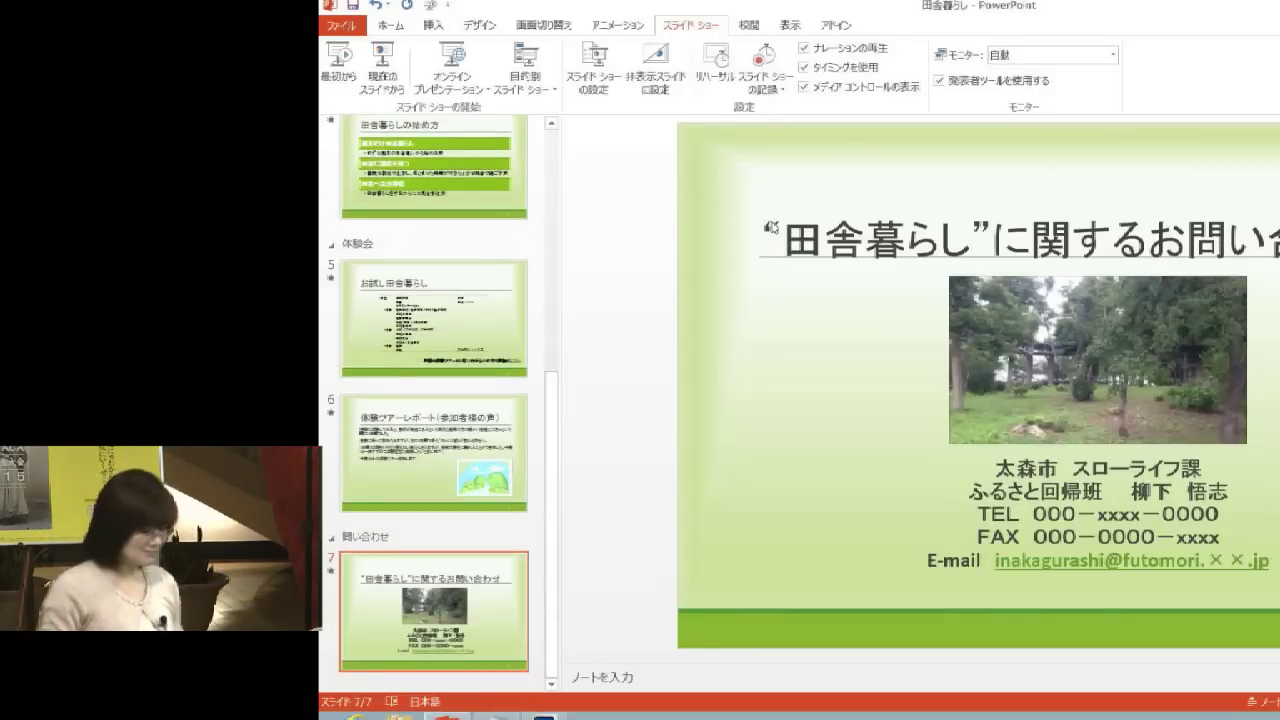